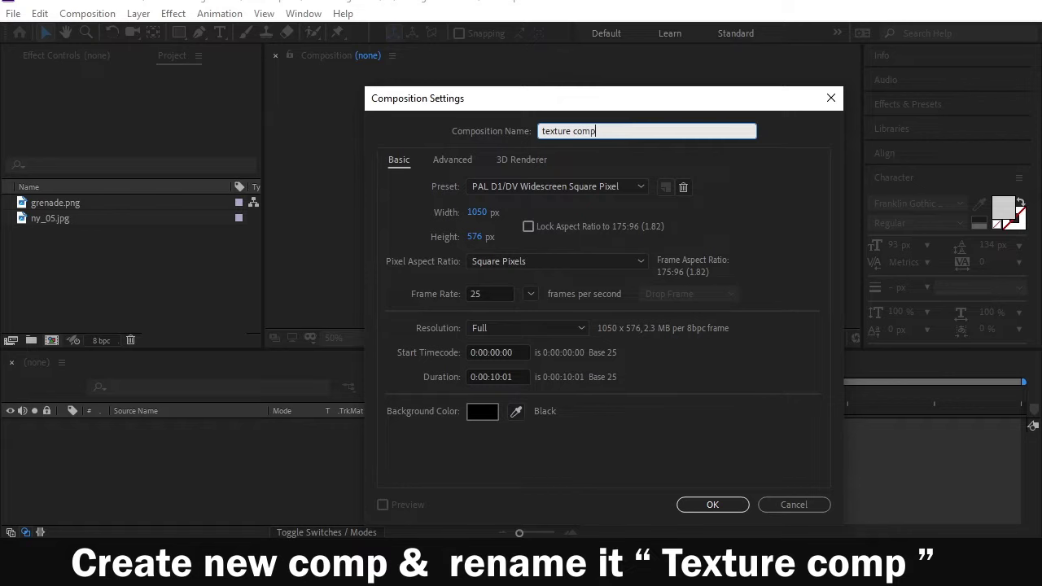
# - Create the 1050 x 576 px composition "texture comp" and place ny_05.jpg in it, scaled down to just cover the frame
pyautogui.click(714, 504)
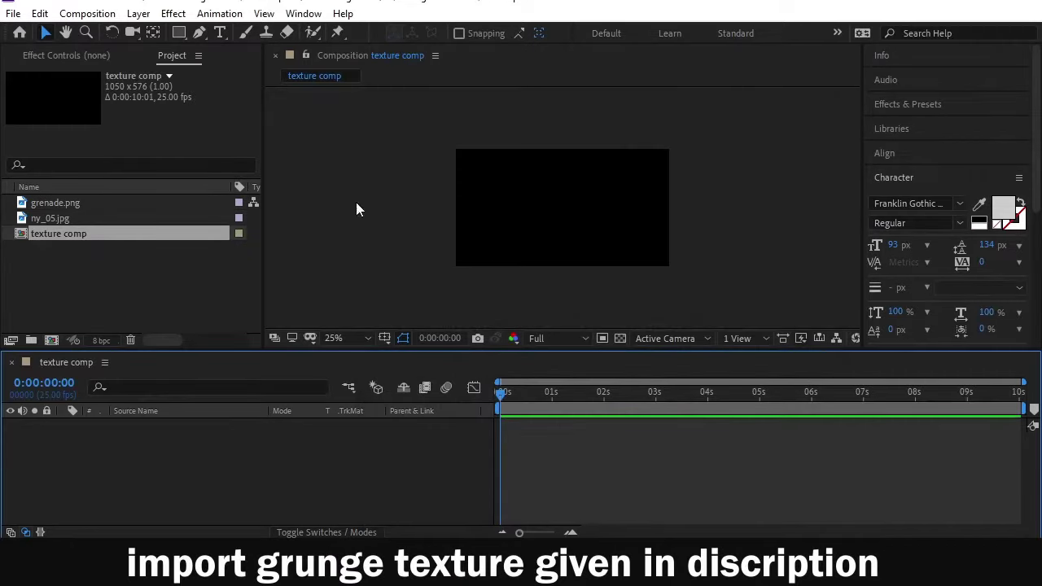
pyautogui.click(56, 218)
pyautogui.moveTo(250, 468); pyautogui.dragTo(252, 469)
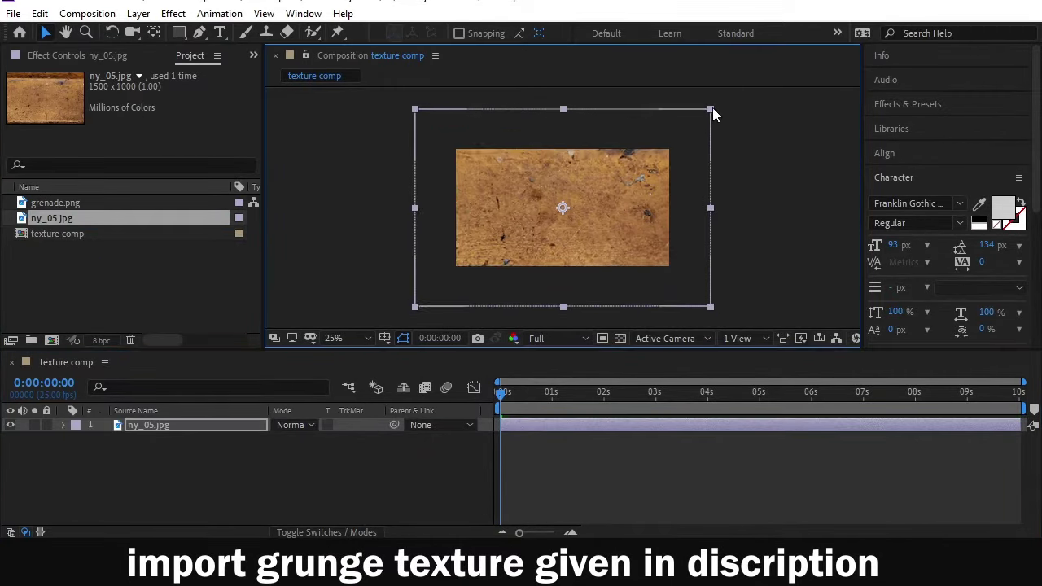
pyautogui.moveTo(713, 107); pyautogui.dragTo(696, 132)
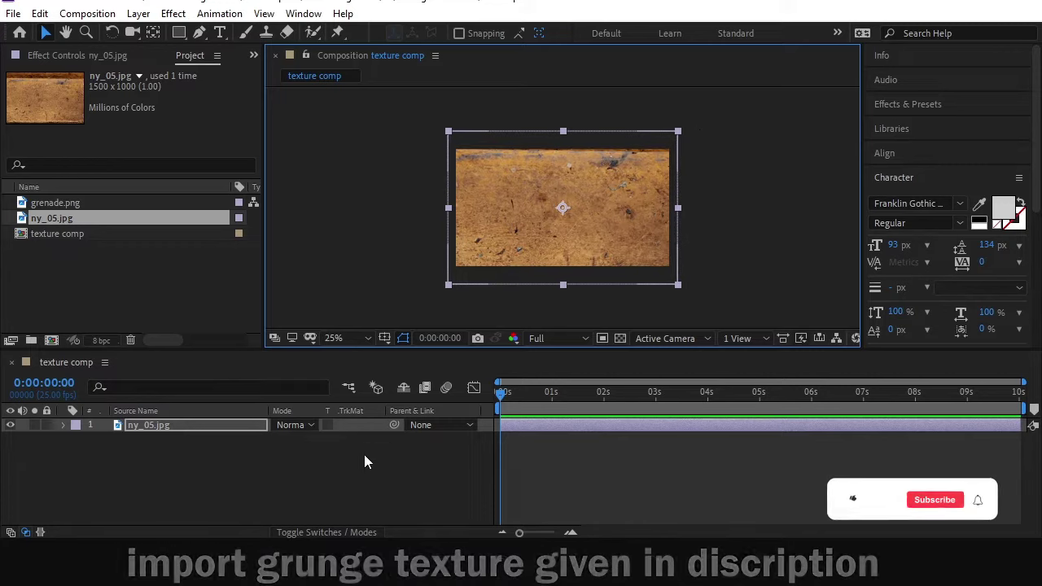
# - Add a new 1050 x 576 px solid layer above ny_05.jpg in texture comp
pyautogui.rightClick(138, 489)
pyautogui.moveTo(201, 311)
pyautogui.click(383, 353)
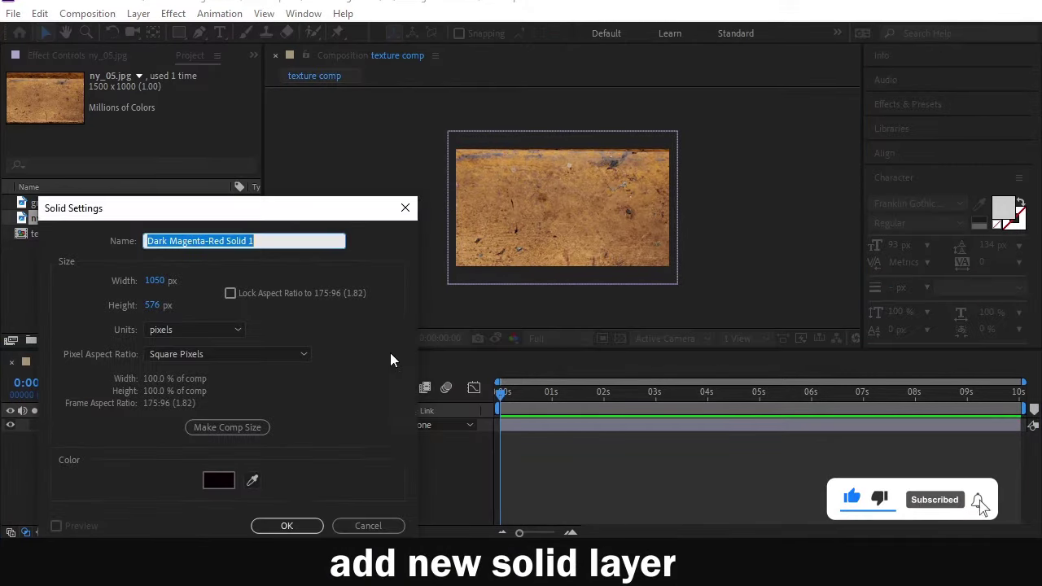
pyautogui.click(275, 526)
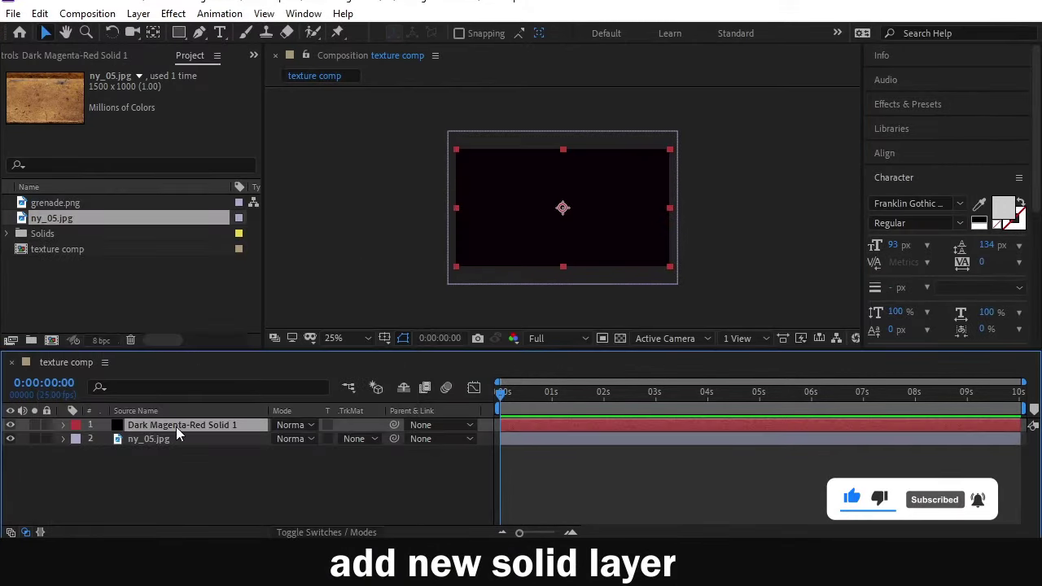
# - Apply the Linear Wipe effect to the solid layer
pyautogui.hotkey('ctrl', 'space')
pyautogui.write('linear')
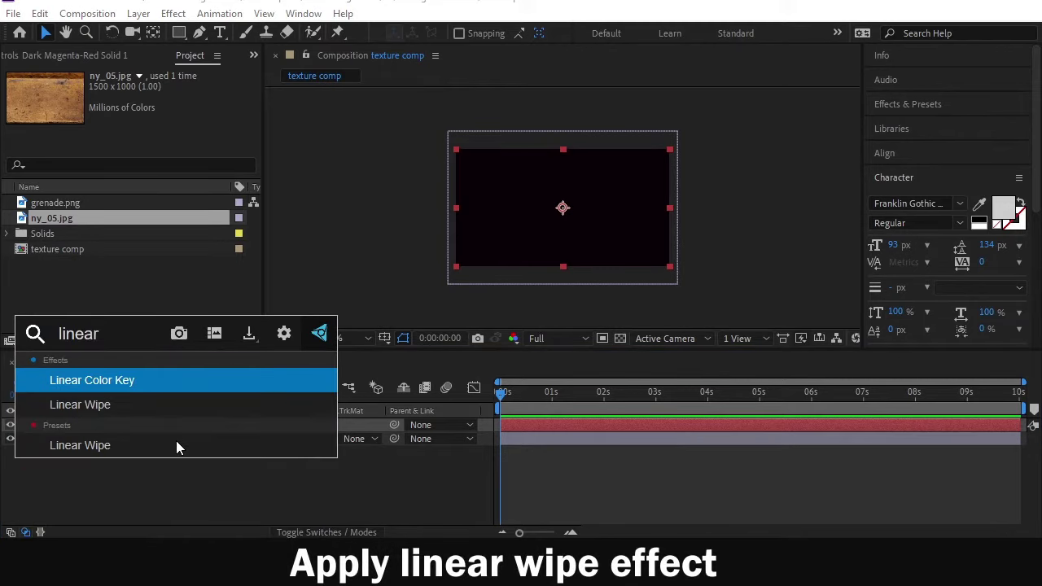
pyautogui.click(156, 402)
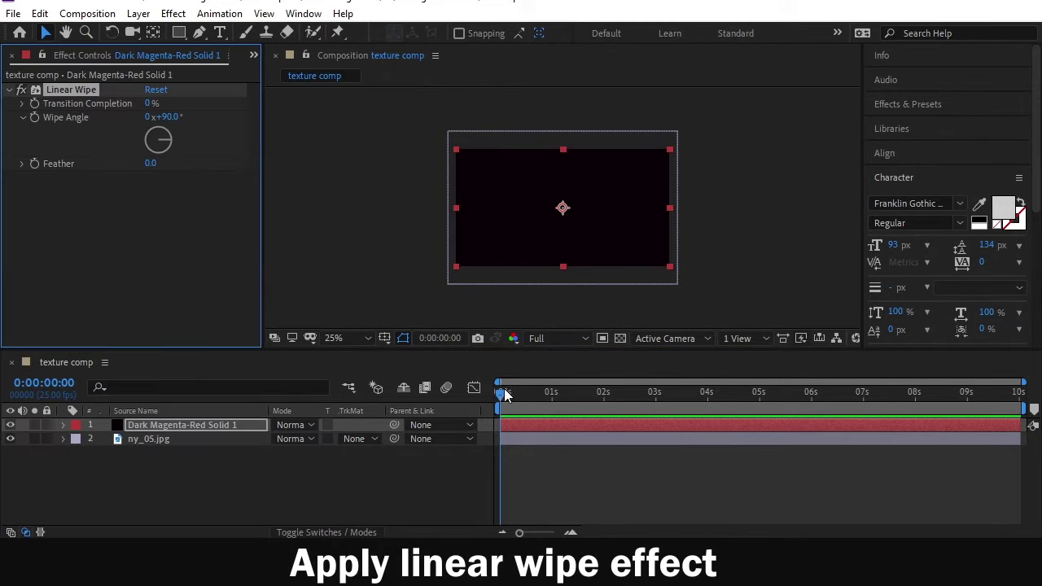
# - Keyframe the Linear Wipe's Transition Completion from 0% at 0:00:01:00 to 100% at 0:00:02:24
pyautogui.moveTo(504, 395); pyautogui.dragTo(536, 404)
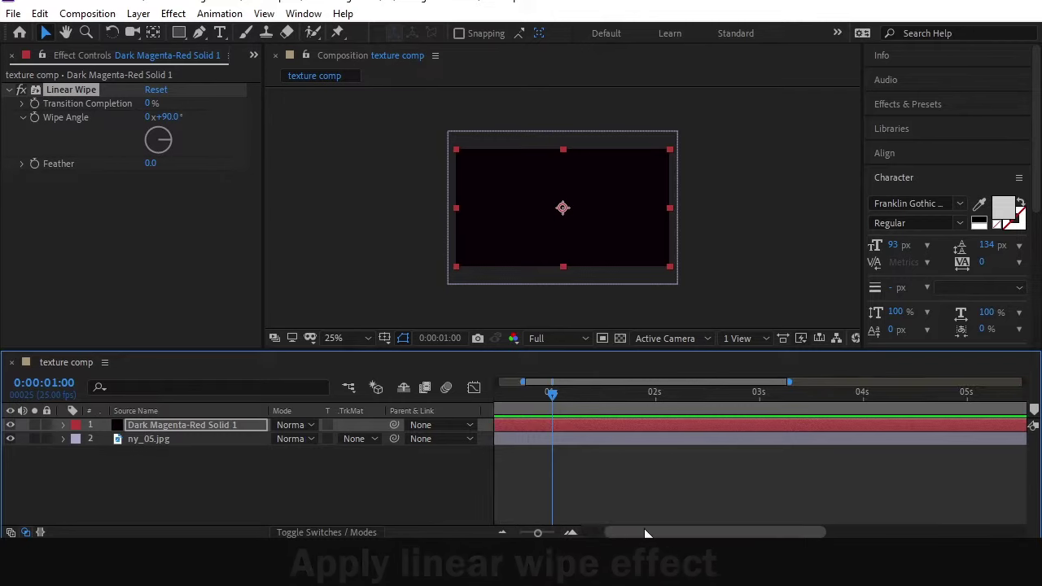
pyautogui.press('=')
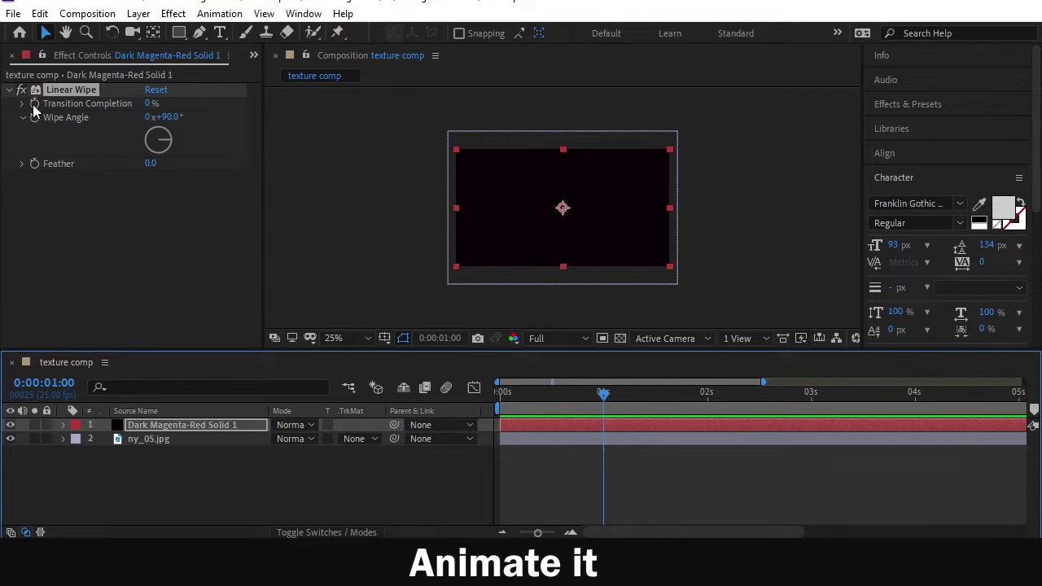
pyautogui.click(34, 103)
pyautogui.click(606, 399)
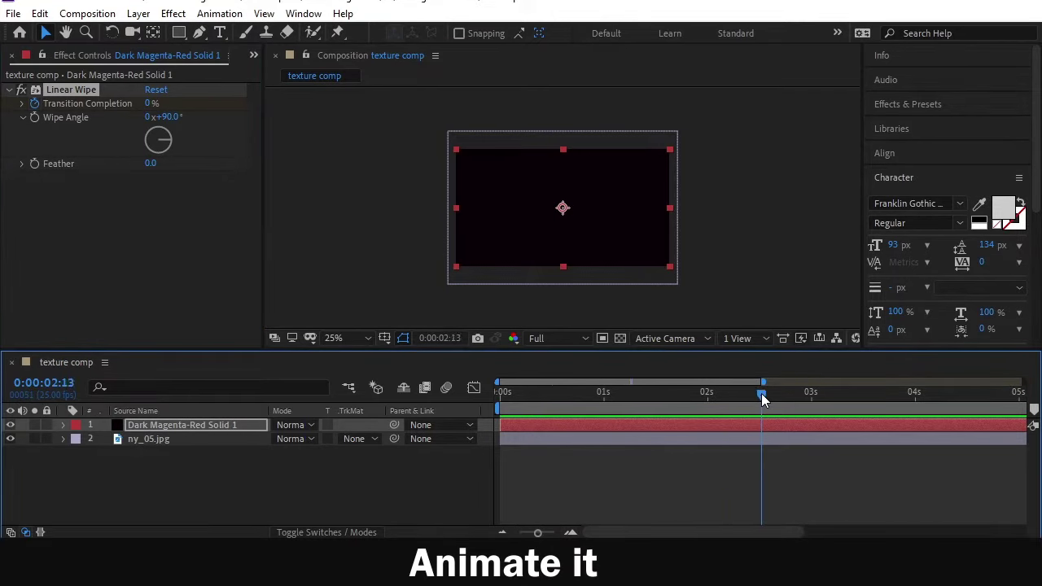
pyautogui.press('u')
pyautogui.press('pagedown')
pyautogui.moveTo(279, 452); pyautogui.dragTo(342, 453)
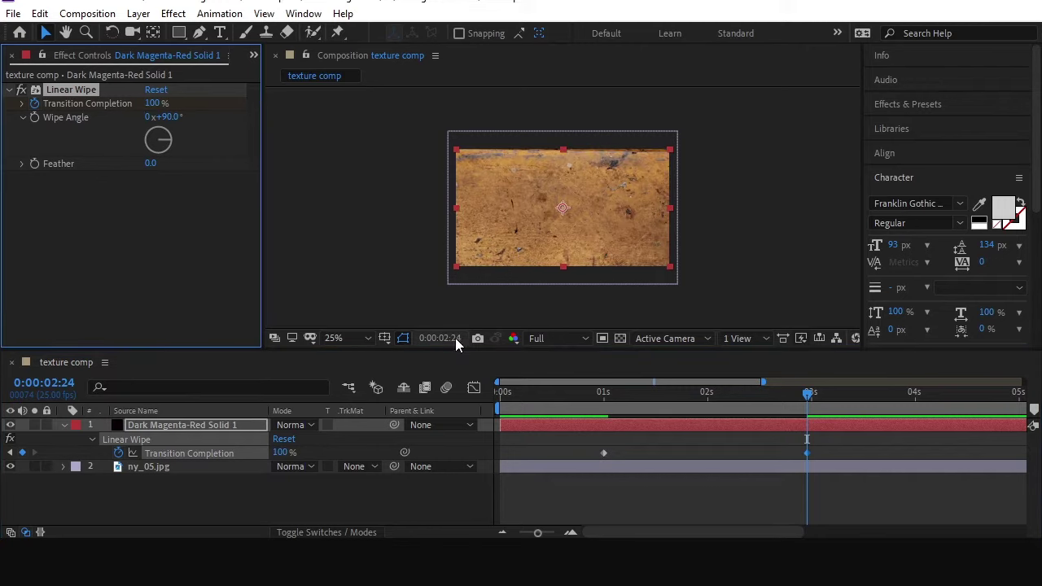
# - Set the Linear Wipe's Feather to 400 and scrub through the wipe to check the soft edge
pyautogui.moveTo(644, 399); pyautogui.dragTo(693, 408)
pyautogui.click(151, 166)
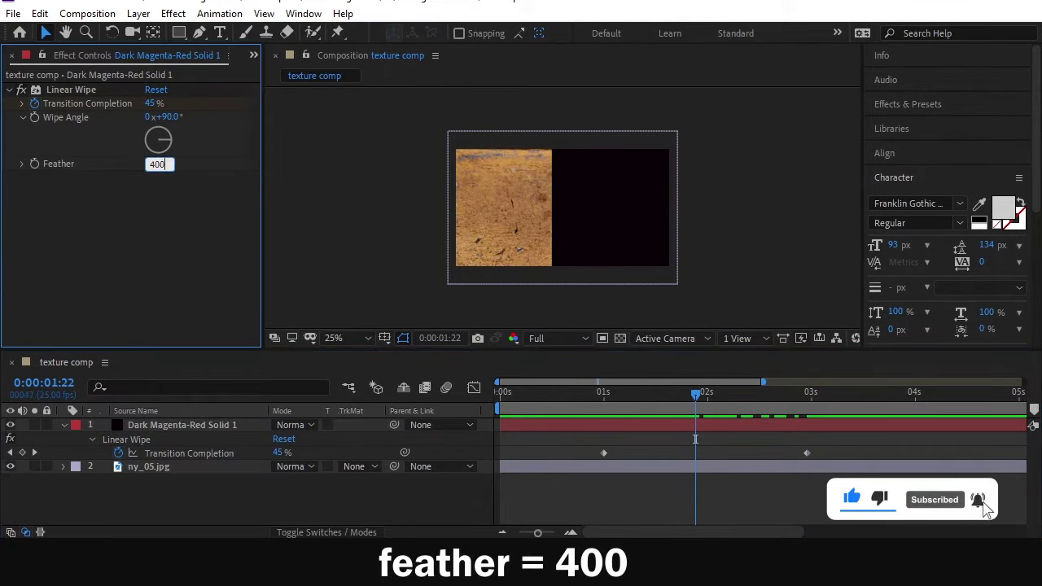
pyautogui.press('Return')
pyautogui.moveTo(572, 395); pyautogui.dragTo(691, 440)
# - Apply the Colorama effect to the solid and set its input phase to be taken from Alpha
pyautogui.click(171, 428)
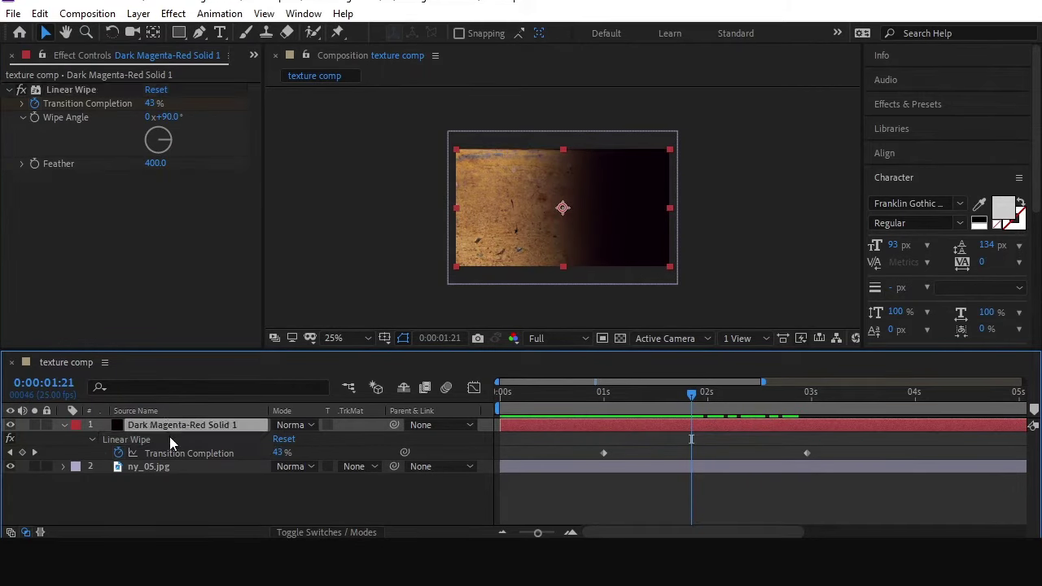
pyautogui.hotkey('ctrl', 'space')
pyautogui.write('colorama')
pyautogui.press('Return')
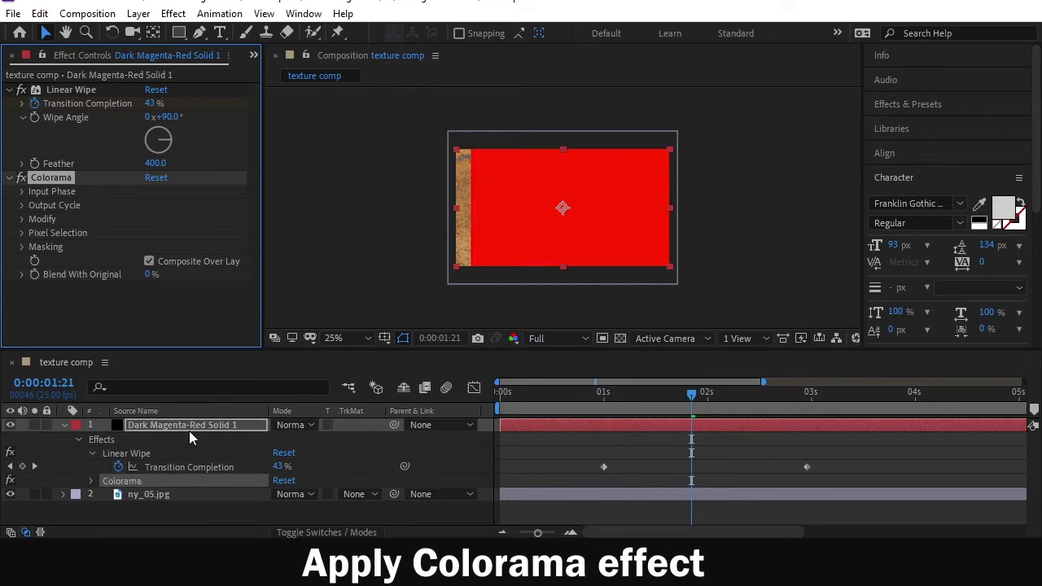
pyautogui.click(22, 193)
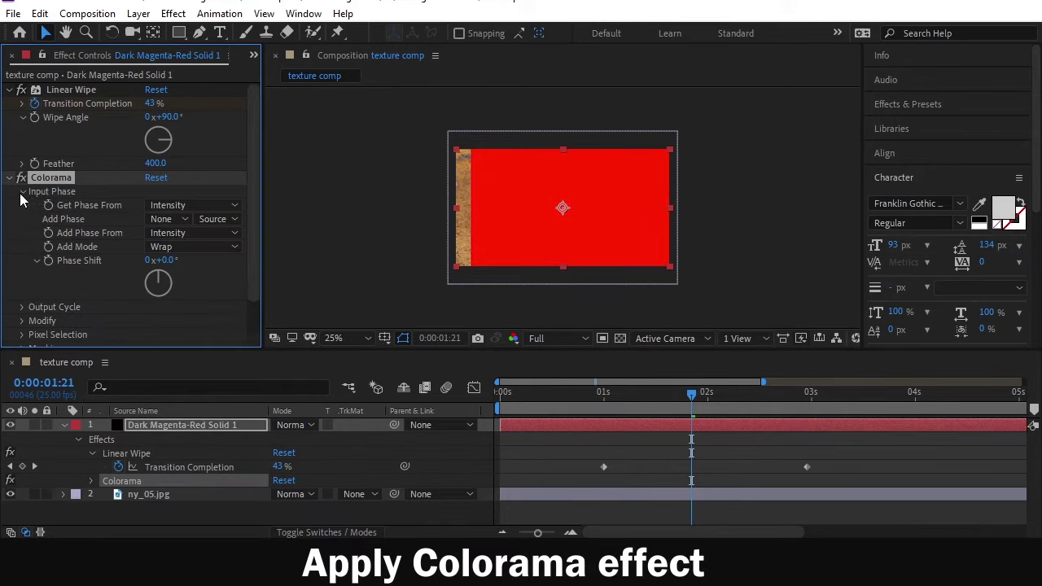
pyautogui.click(182, 204)
pyautogui.click(193, 366)
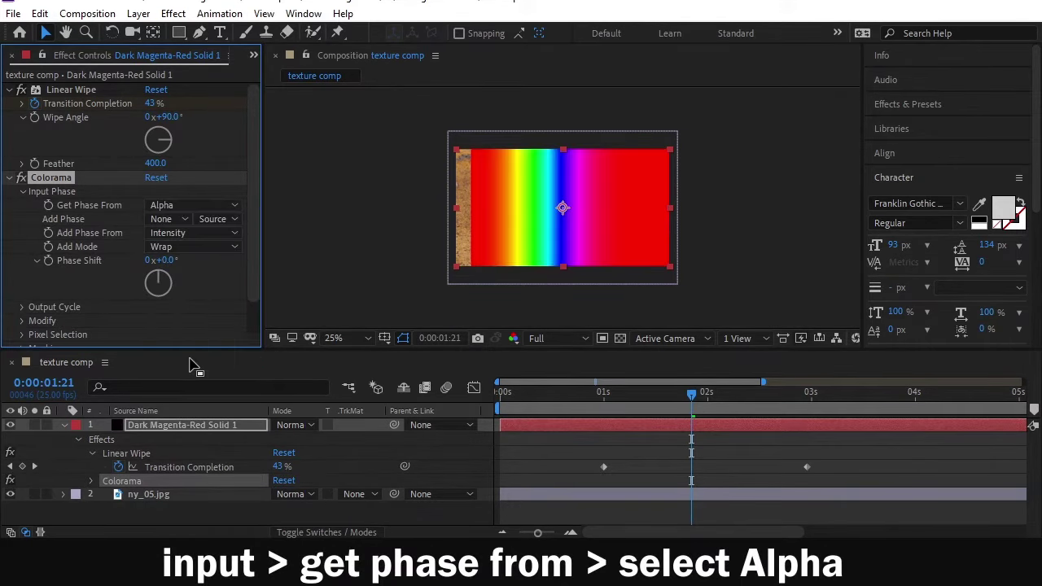
pyautogui.click(23, 191)
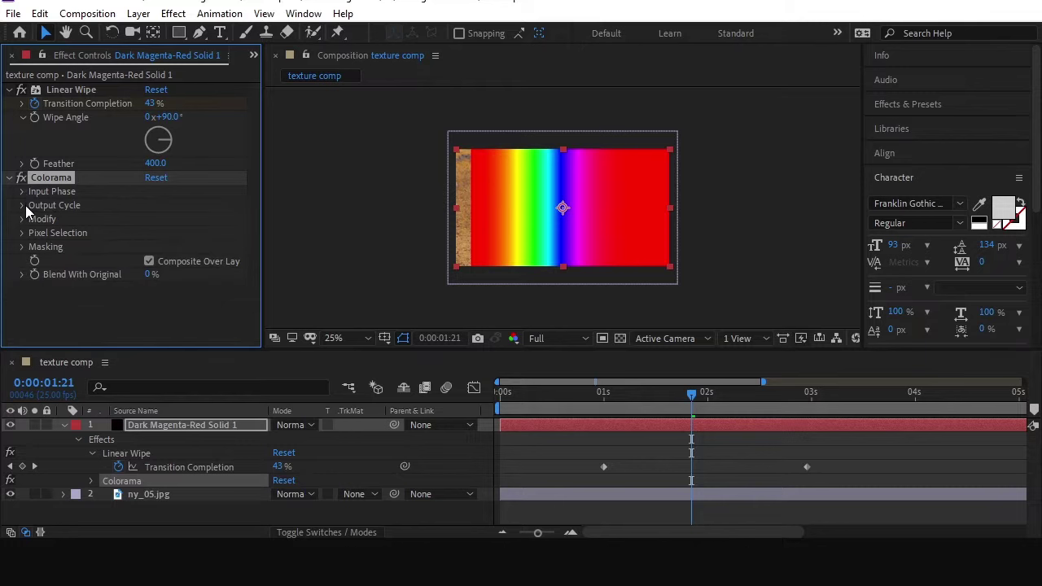
# - Set Colorama's output cycle to the Ramp Grey preset palette and scrub the timeline to check the gradient wipe
pyautogui.click(23, 205)
pyautogui.click(179, 130)
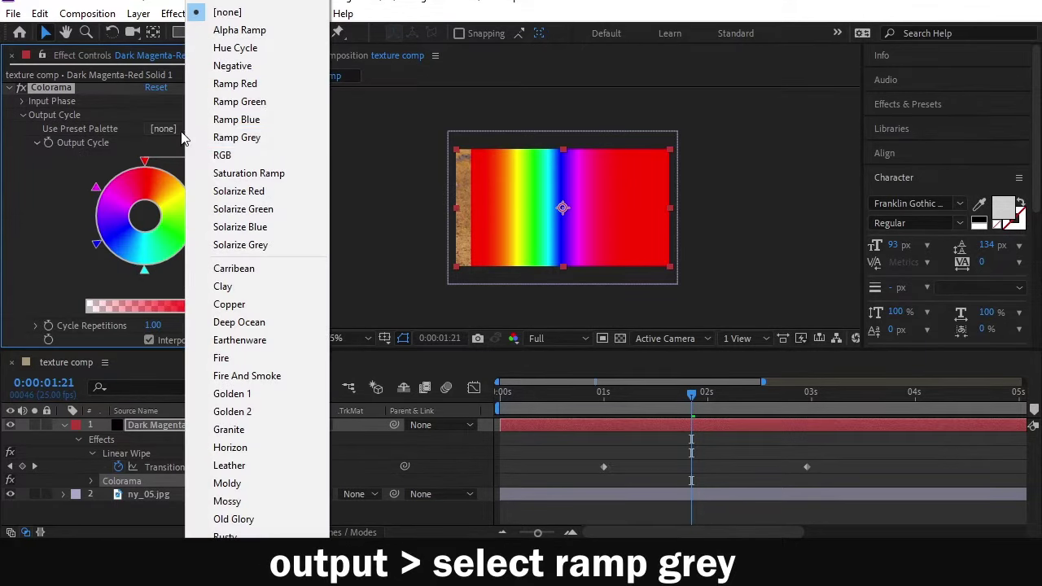
pyautogui.click(230, 138)
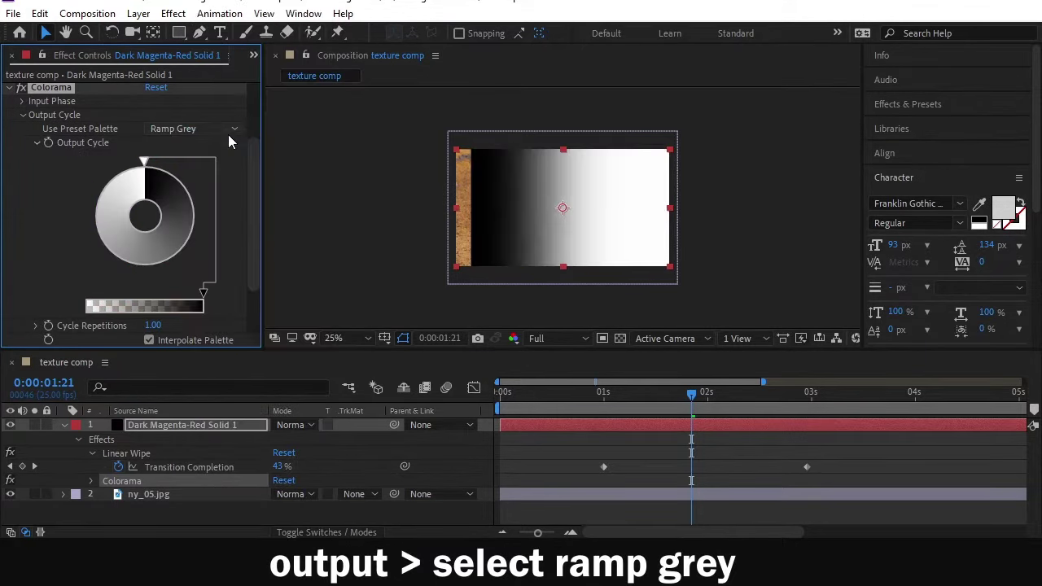
pyautogui.moveTo(529, 405); pyautogui.dragTo(753, 405)
pyautogui.click(574, 225)
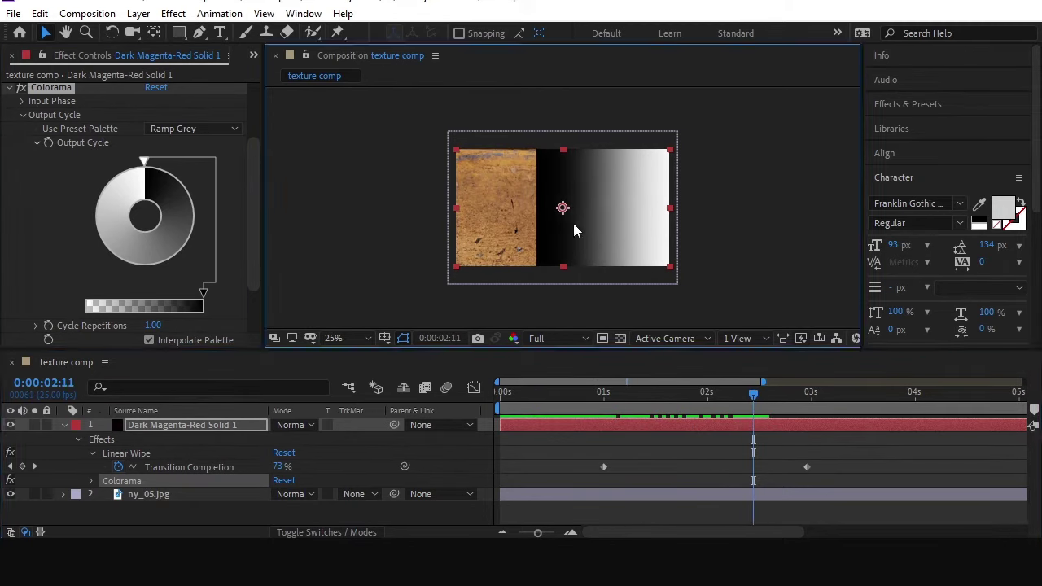
# - Enable Change Empty Pixels in Colorama's Modify settings and scrub through the wipe
pyautogui.scroll(-2, 157, 252)
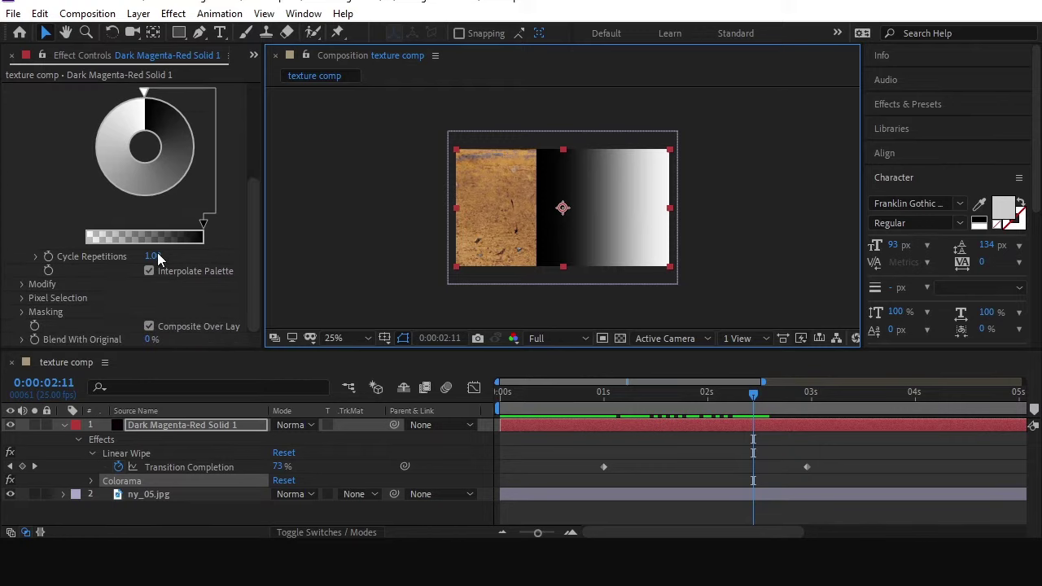
pyautogui.click(22, 285)
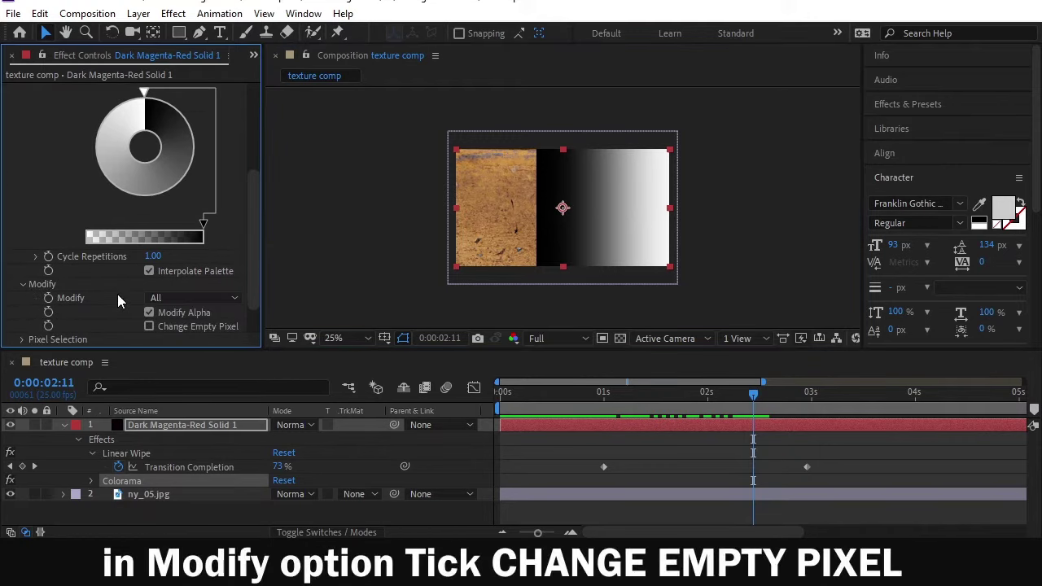
pyautogui.click(149, 326)
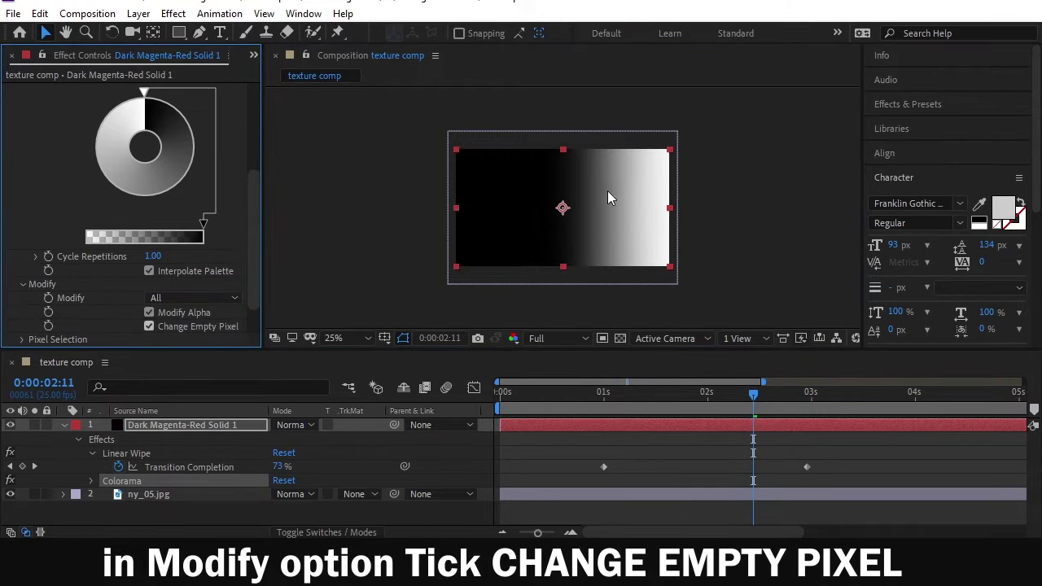
pyautogui.moveTo(527, 394); pyautogui.dragTo(670, 394)
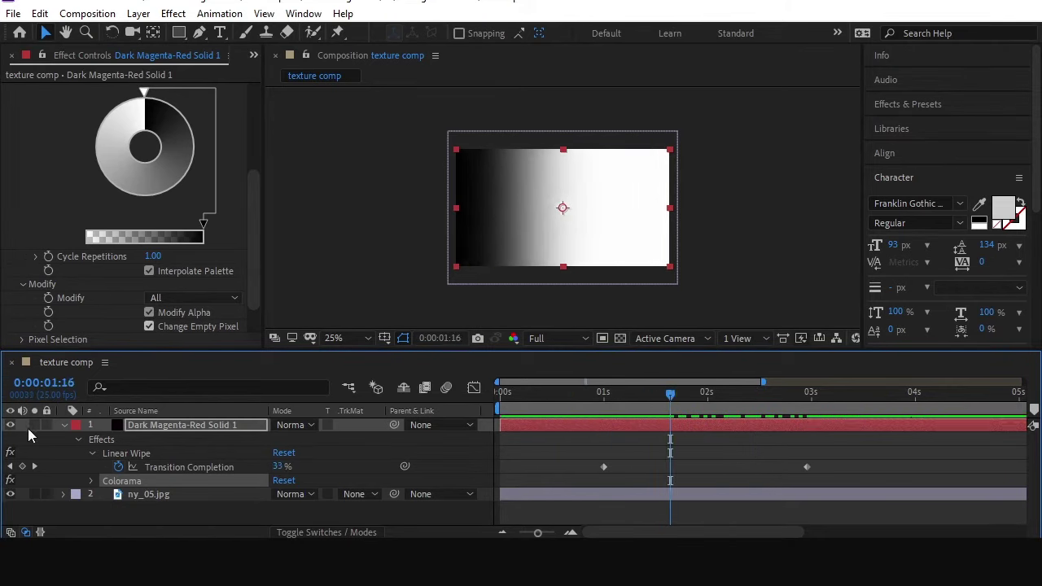
# - Set the solid layer's blending mode to Linear Light and scrub to preview the texture along the wipe edge
pyautogui.click(64, 425)
pyautogui.click(290, 425)
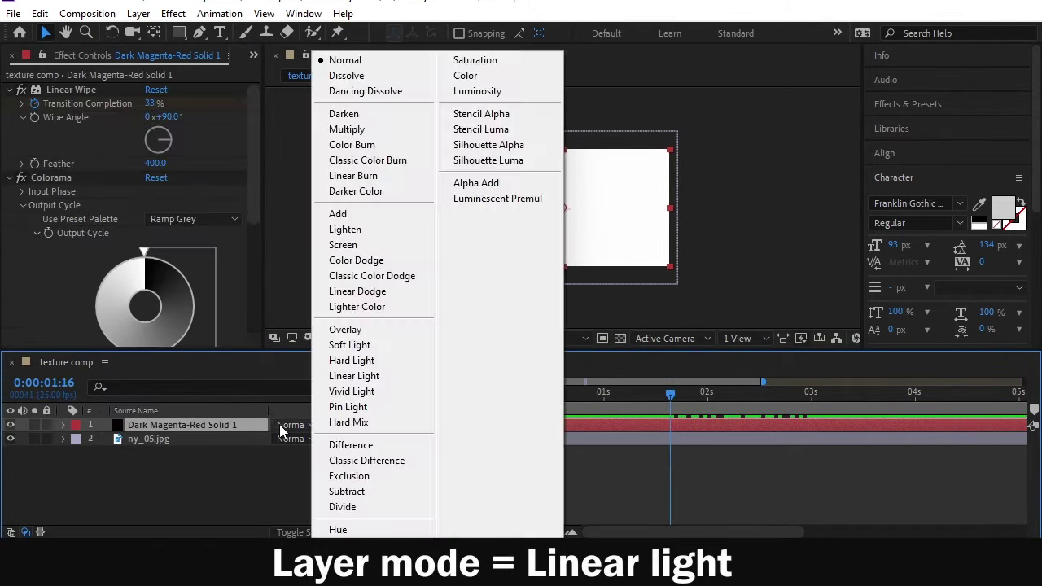
pyautogui.click(354, 375)
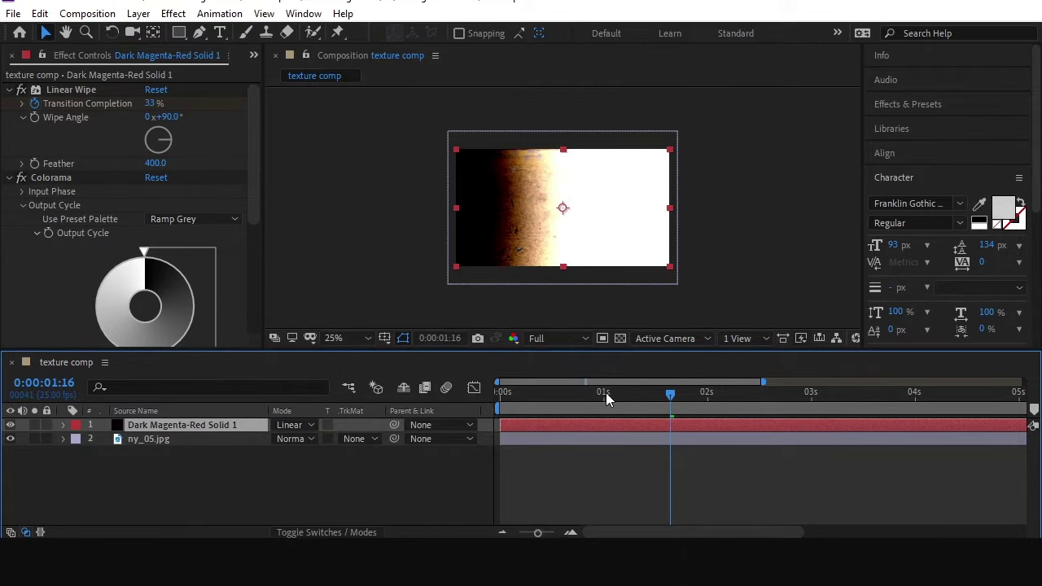
pyautogui.moveTo(605, 393); pyautogui.dragTo(692, 417)
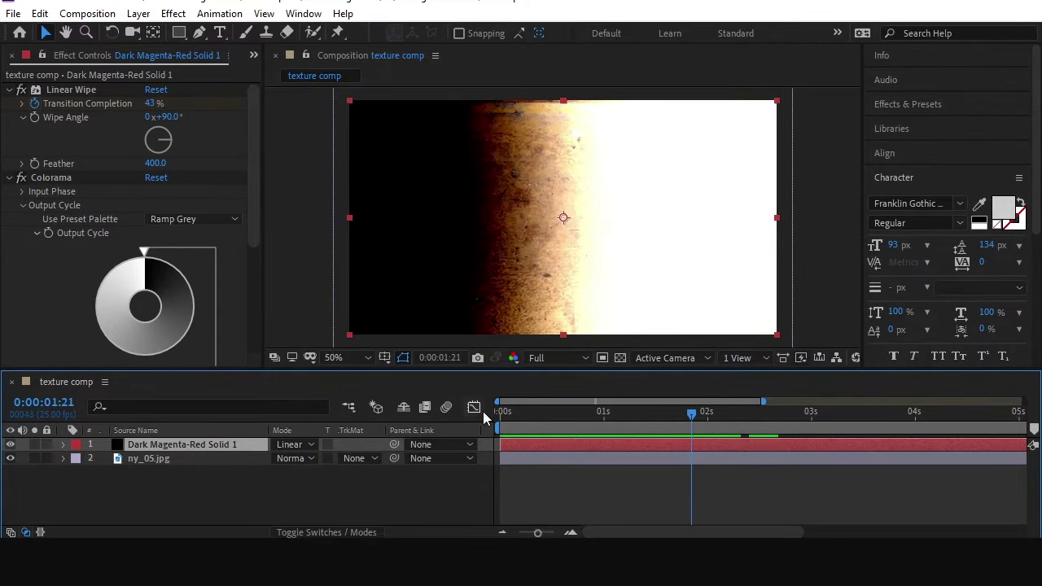
# - Apply the Tint effect to the ny_05.jpg texture layer
pyautogui.click(153, 459)
pyautogui.hotkey('ctrl', 'space')
pyautogui.write('ti')
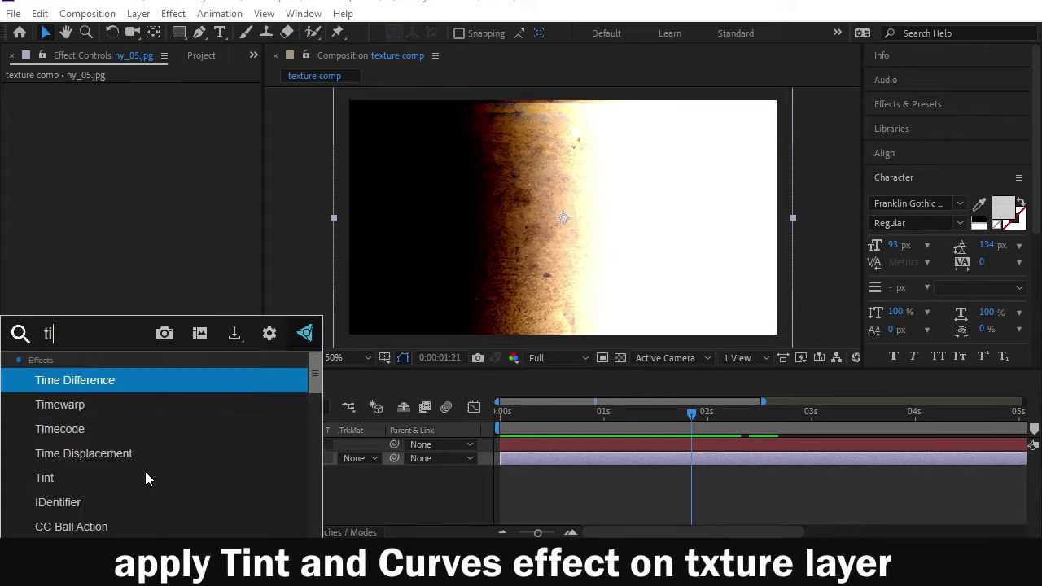
pyautogui.write('n')
pyautogui.click(96, 382)
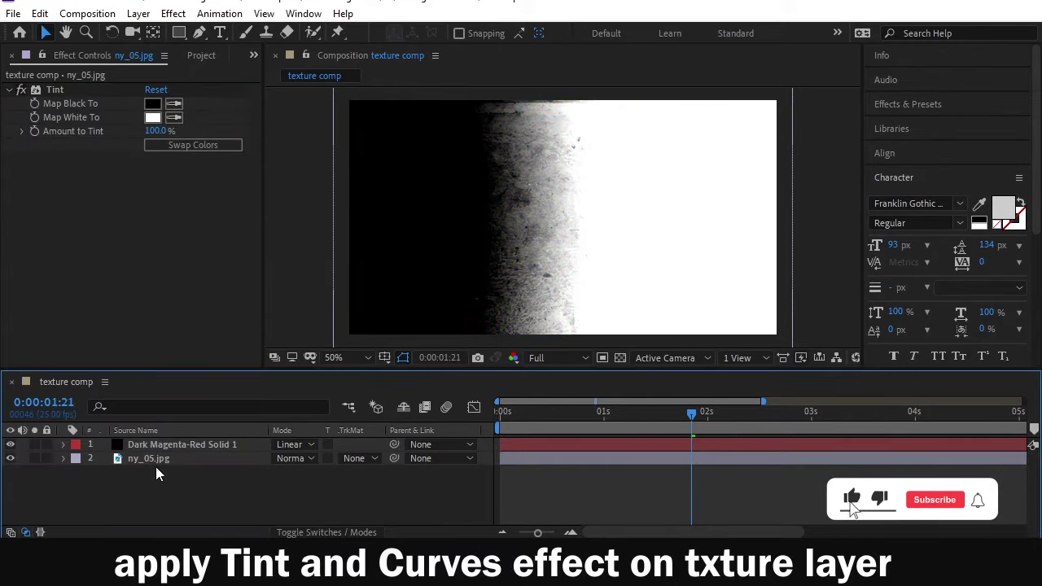
# - Apply the Curves effect to ny_05.jpg and shape the RGB curve into a gentle S for more contrast, previewing the wipe
pyautogui.click(155, 456)
pyautogui.hotkey('ctrl', 'space')
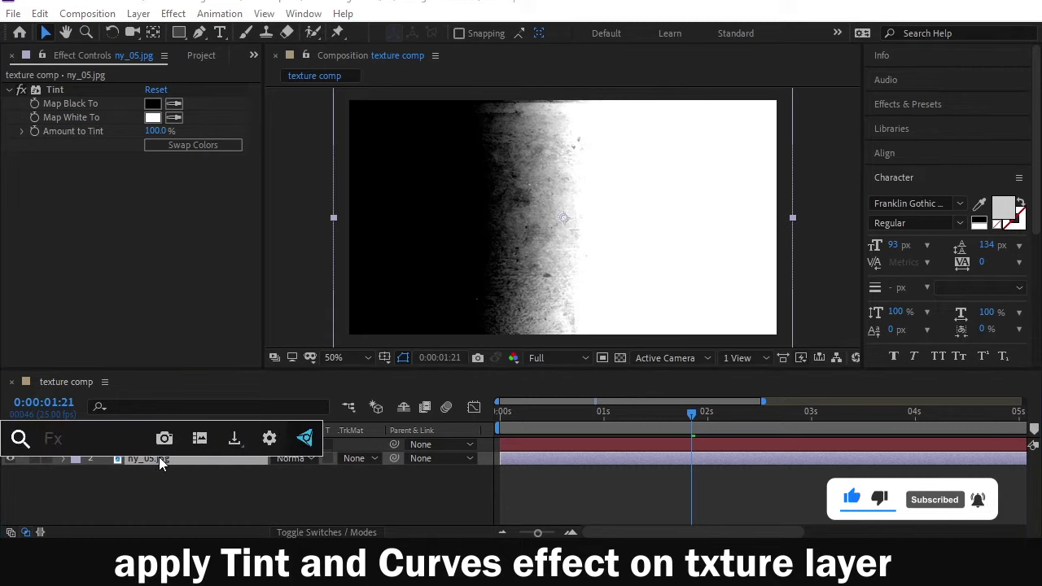
pyautogui.write('cur')
pyautogui.click(124, 376)
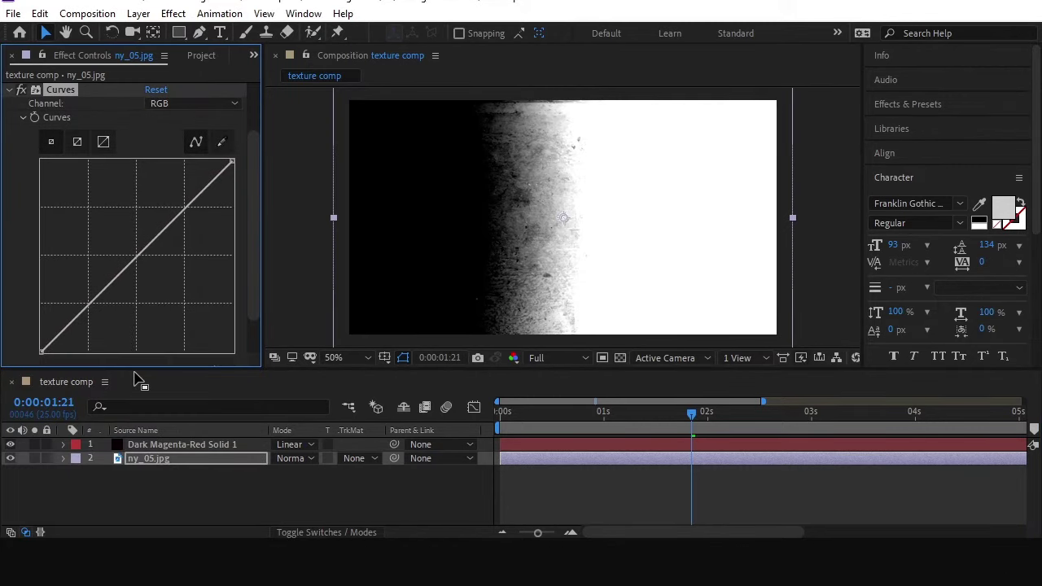
pyautogui.moveTo(180, 216); pyautogui.dragTo(173, 208)
pyautogui.moveTo(105, 276); pyautogui.dragTo(112, 298)
pyautogui.click(604, 415)
pyautogui.moveTo(605, 423); pyautogui.dragTo(658, 426)
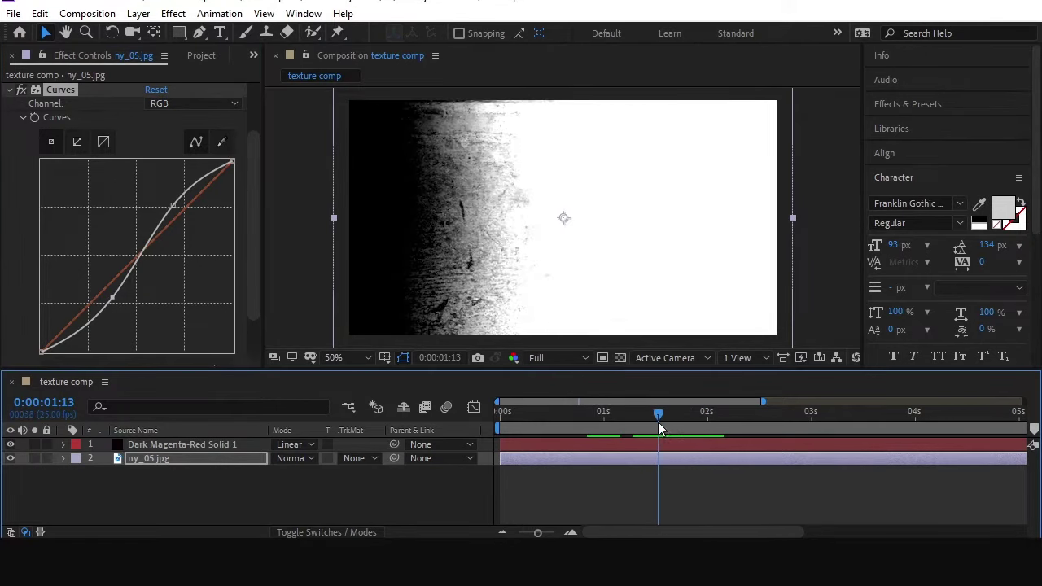
# - Create a new composition from texture comp in the project and scrub to about 0:00:01:21 to check the nested wipe
pyautogui.click(201, 54)
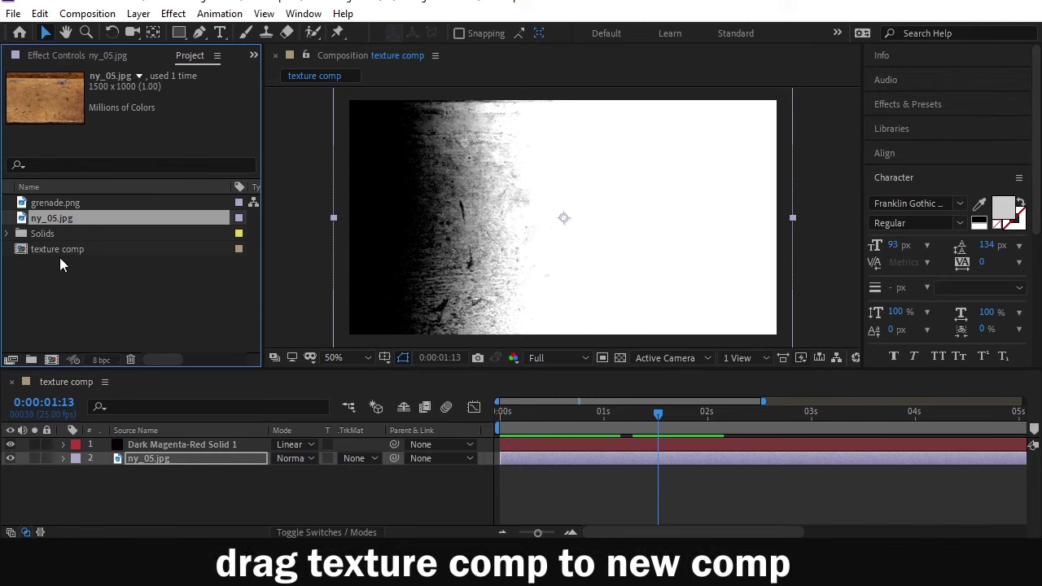
pyautogui.moveTo(59, 251); pyautogui.dragTo(63, 283)
pyautogui.moveTo(53, 358); pyautogui.dragTo(53, 358)
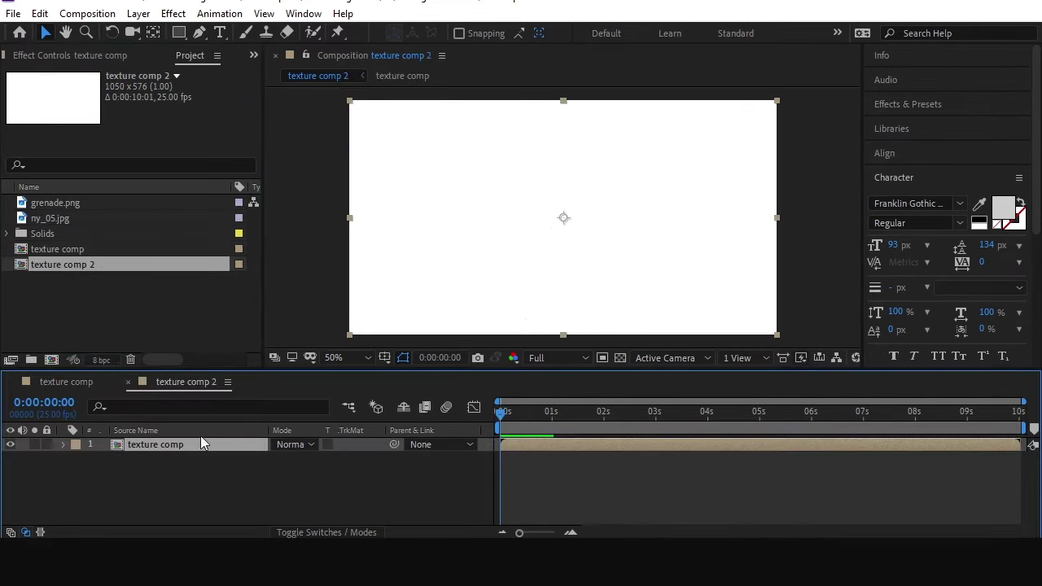
pyautogui.moveTo(507, 418); pyautogui.dragTo(595, 421)
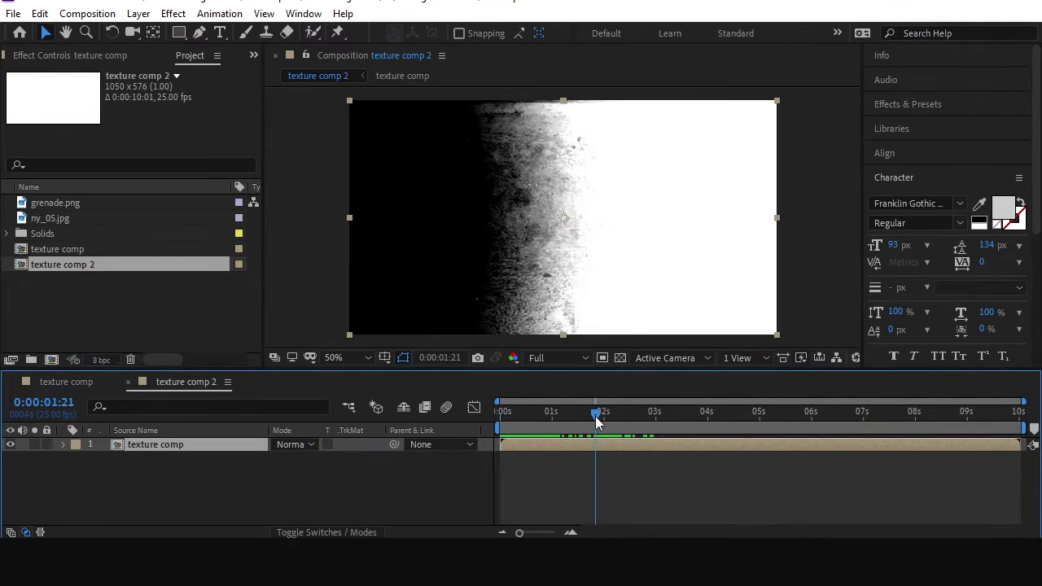
# - Add a text layer reading "MFX STUDIO" over the nested texture comp
pyautogui.click(187, 490)
pyautogui.click(222, 34)
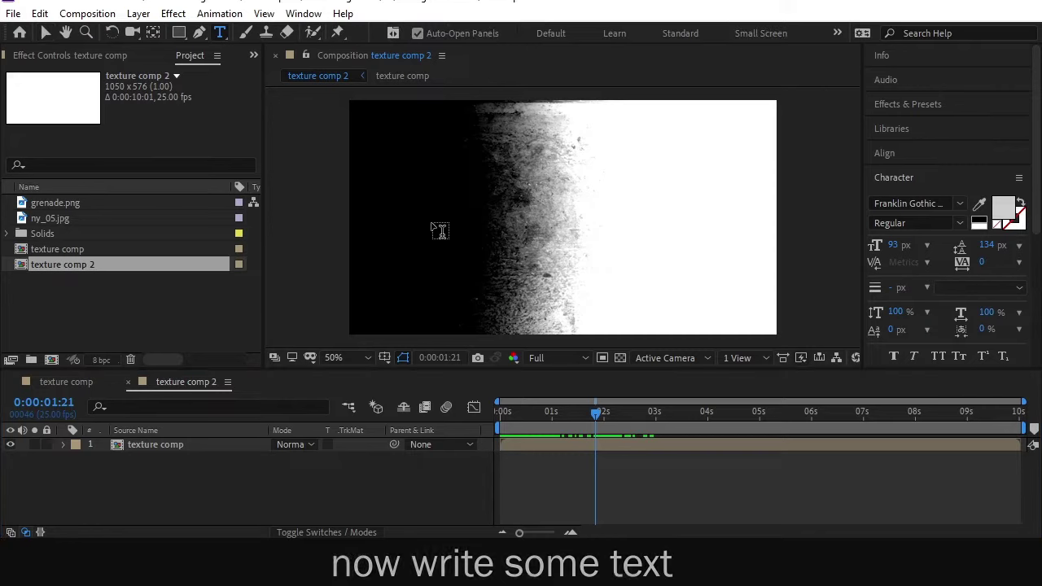
pyautogui.click(440, 213)
pyautogui.write('MFX STUDIO')
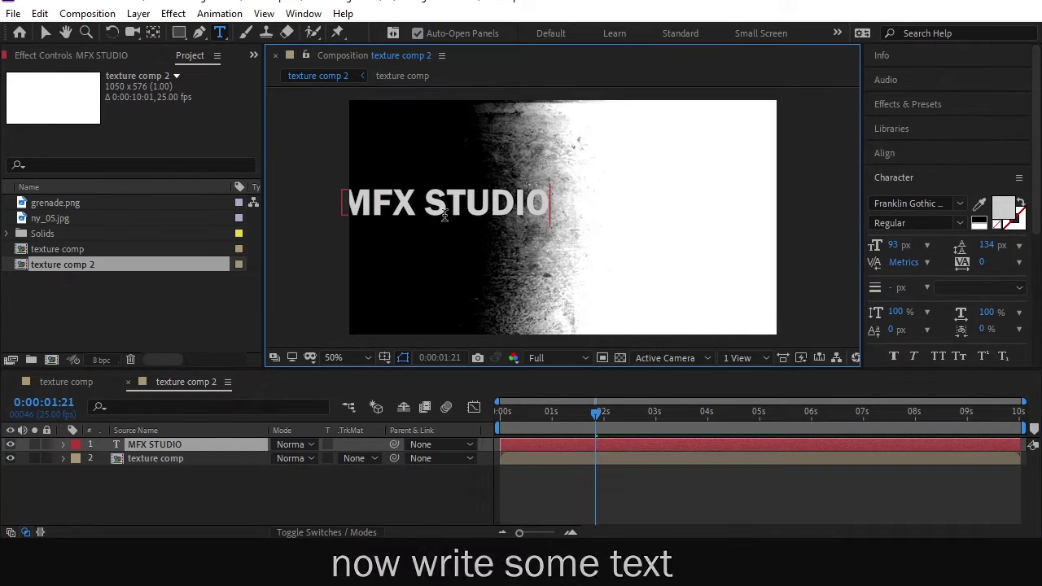
pyautogui.press('KP_Enter')
# - Scale the MFX STUDIO text up slightly and center it horizontally and vertically in the composition
pyautogui.click(887, 153)
pyautogui.click(907, 193)
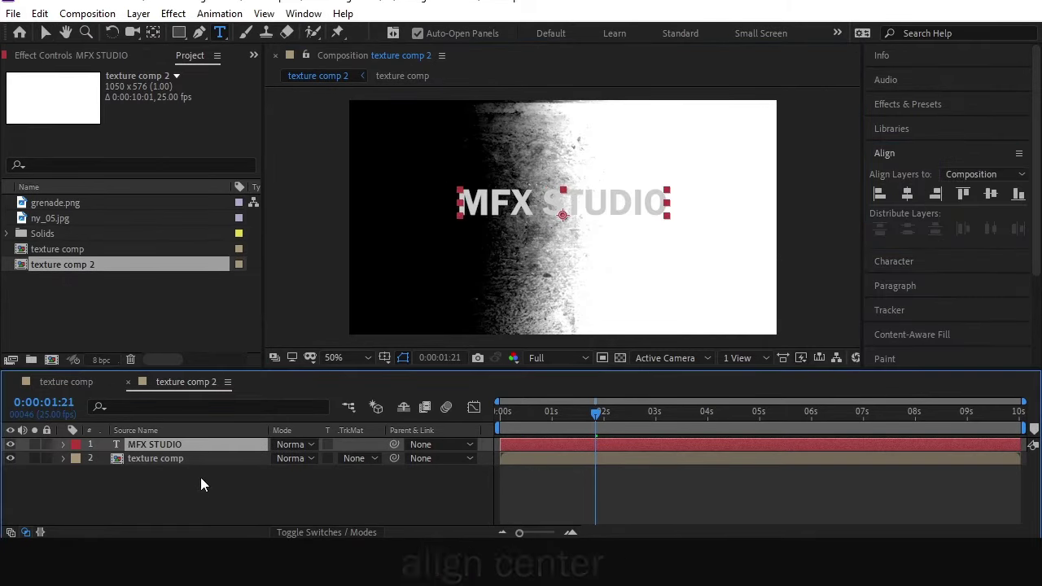
pyautogui.press('v')
pyautogui.click(537, 201)
pyautogui.press('alt+shift+KP_Add')
pyautogui.press('alt+shift+KP_Add')
pyautogui.click(990, 193)
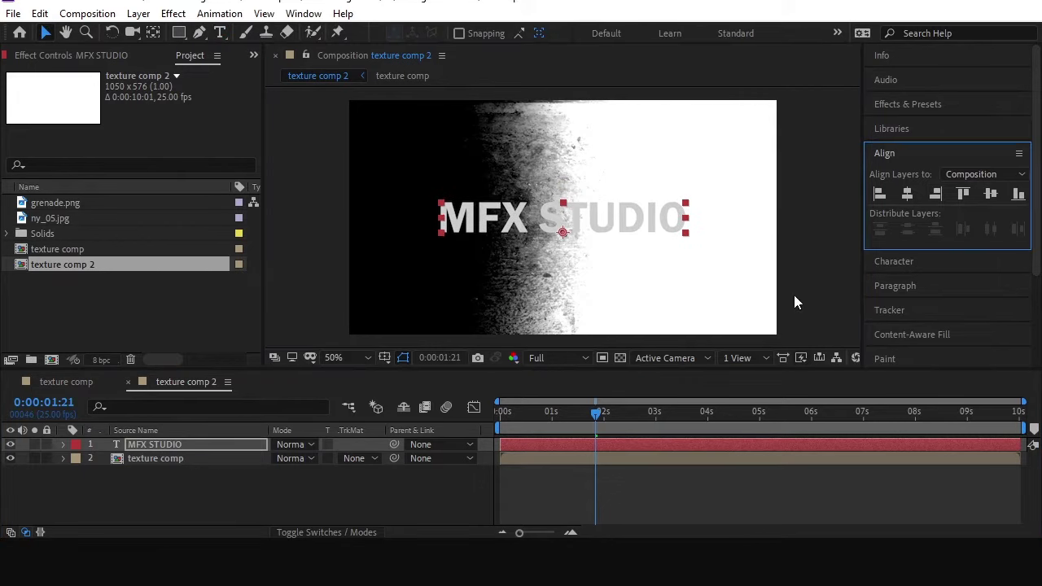
# - Move the MFX STUDIO layer below texture comp, set its track matte to Luma Inverted Matte "texture comp", and preview the wipe
pyautogui.click(178, 450)
pyautogui.moveTo(176, 444); pyautogui.dragTo(180, 461)
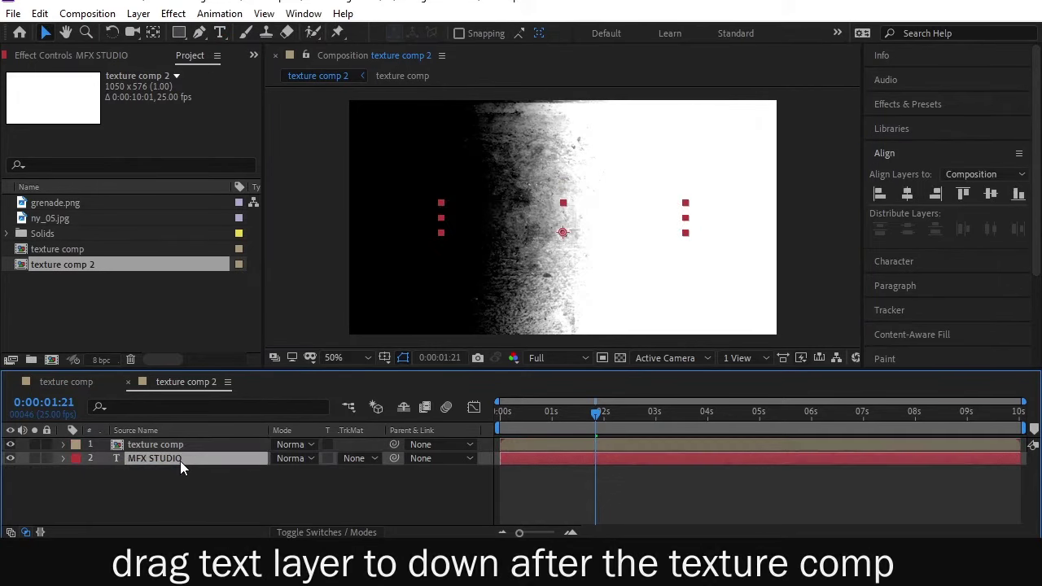
pyautogui.click(356, 460)
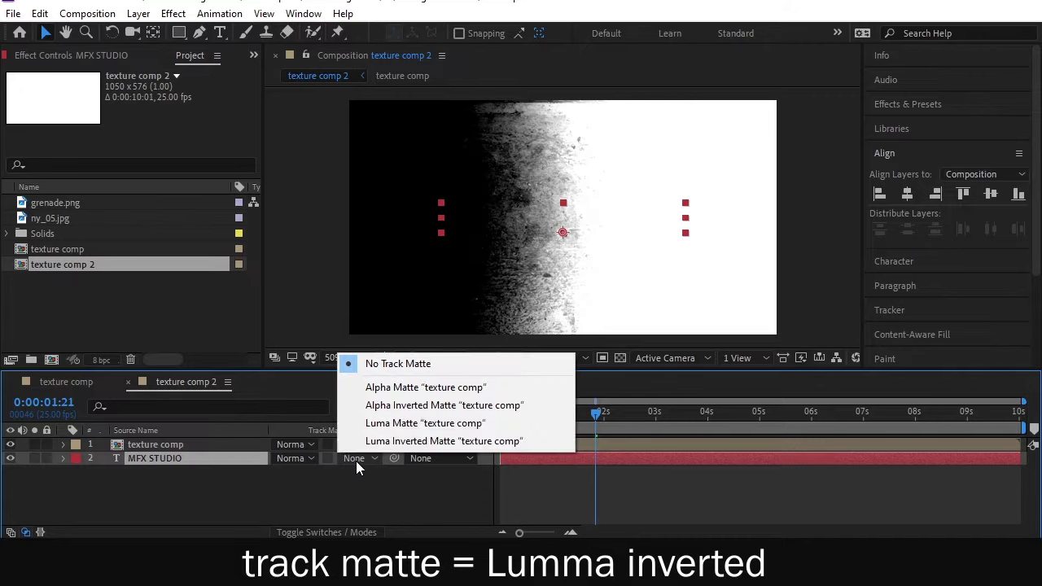
pyautogui.click(376, 438)
pyautogui.moveTo(620, 412); pyautogui.dragTo(598, 414)
pyautogui.scroll(2, 570, 229)
pyautogui.click(520, 413)
# - Apply the Curves effect to the texture comp layer, shape its RGB curve into a gentle S, and scrub to 0:00:02:14
pyautogui.click(184, 446)
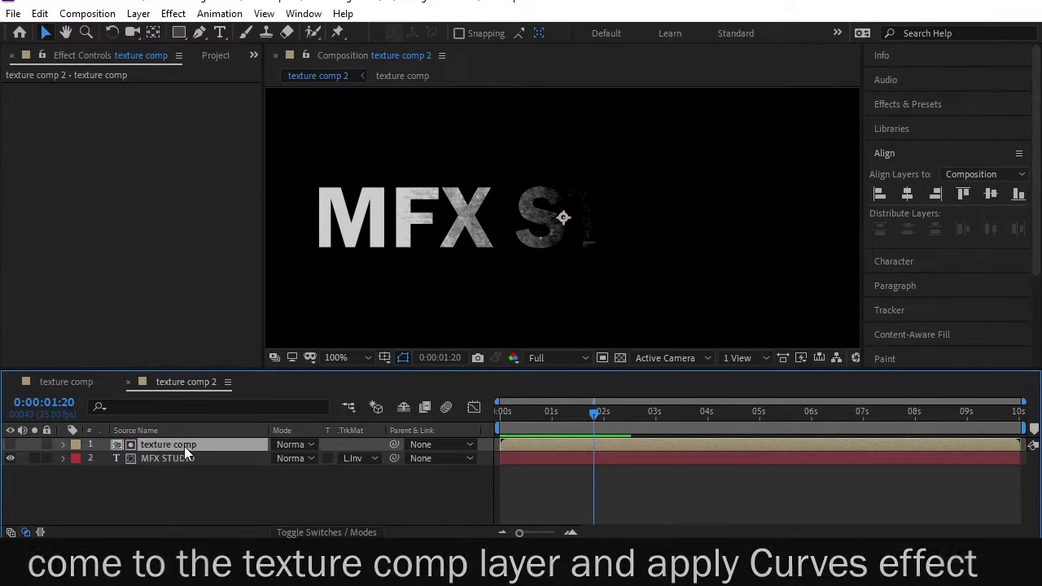
pyautogui.hotkey('ctrl', 'space')
pyautogui.write('cur')
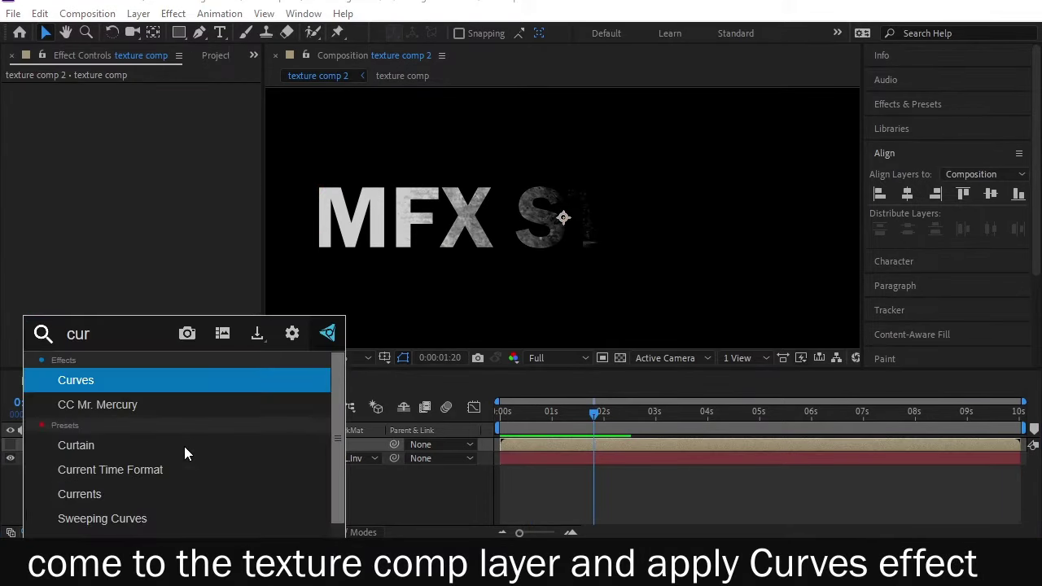
pyautogui.click(130, 386)
pyautogui.moveTo(157, 238); pyautogui.dragTo(154, 224)
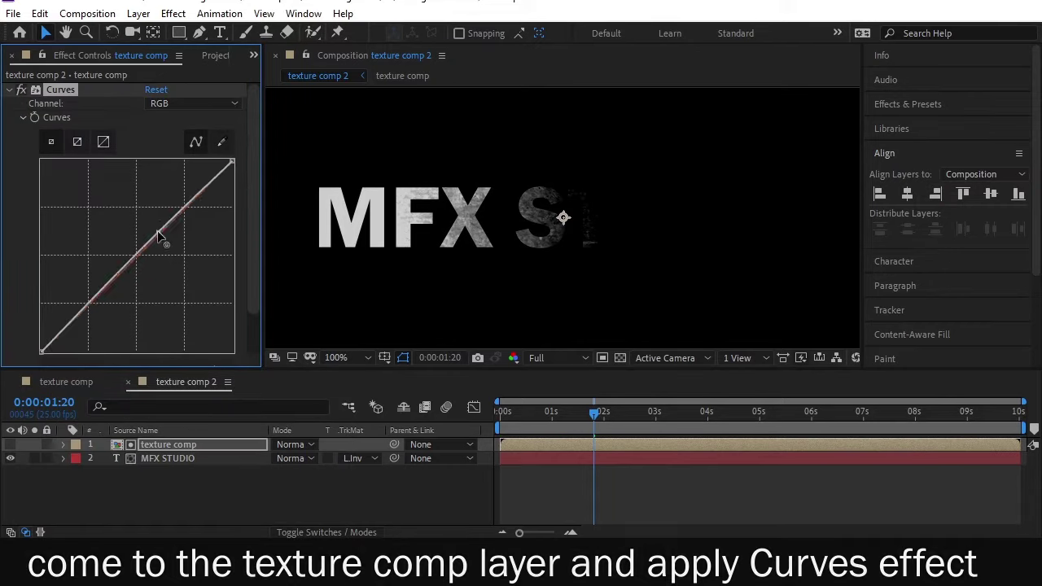
pyautogui.moveTo(97, 282); pyautogui.dragTo(111, 293)
pyautogui.moveTo(595, 411); pyautogui.dragTo(632, 416)
# - Add grenade.png as the topmost layer, scale it down, and rotate it about 90 degrees so it lies on its side
pyautogui.click(215, 54)
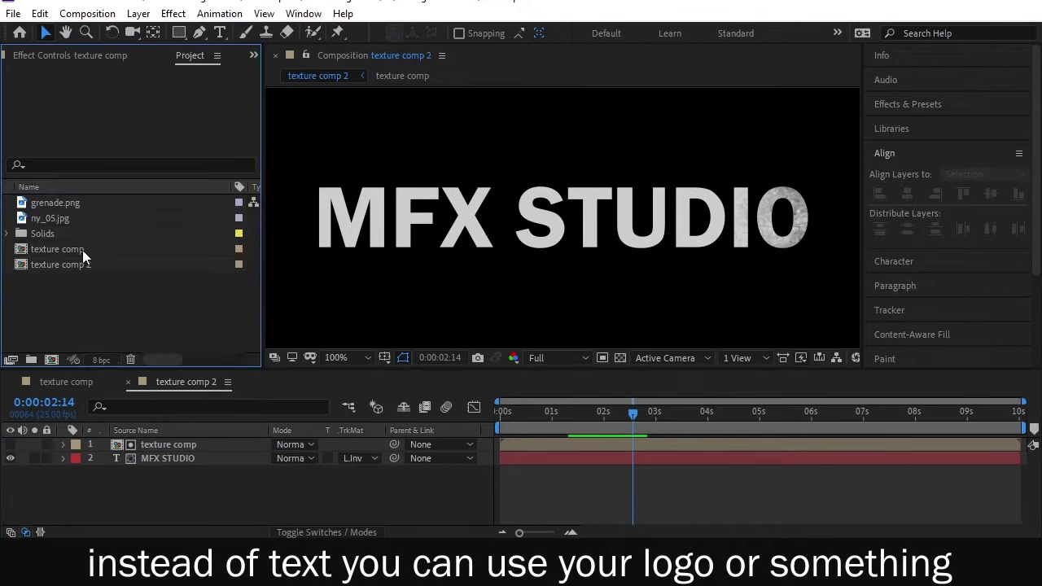
pyautogui.moveTo(57, 202); pyautogui.dragTo(160, 439)
pyautogui.scroll(-4, 557, 178)
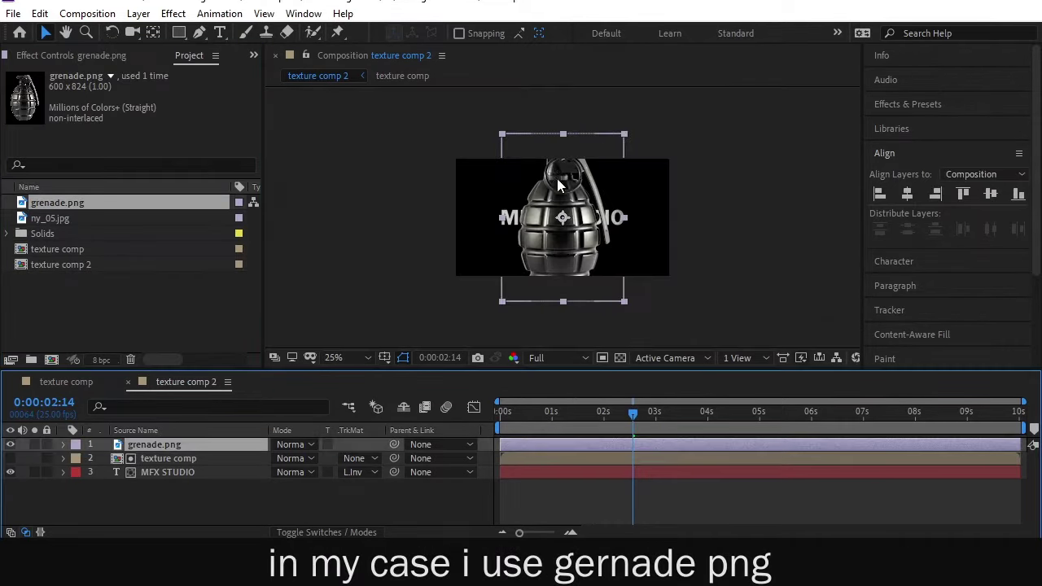
pyautogui.click(113, 33)
pyautogui.moveTo(597, 184); pyautogui.dragTo(623, 241)
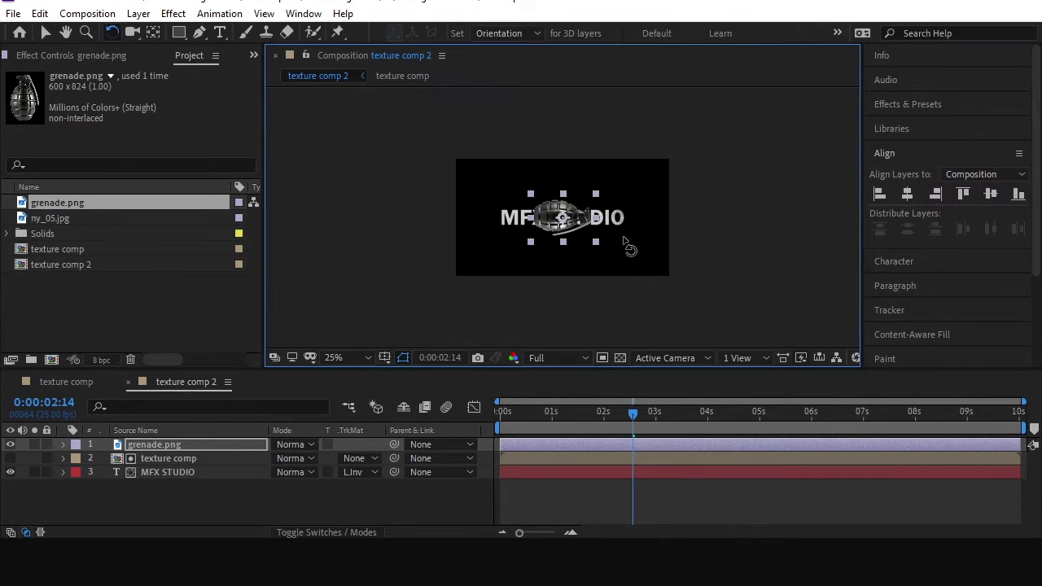
# - Remove the track matte from the MFX STUDIO text layer and delete the layer
pyautogui.click(356, 474)
pyautogui.click(370, 383)
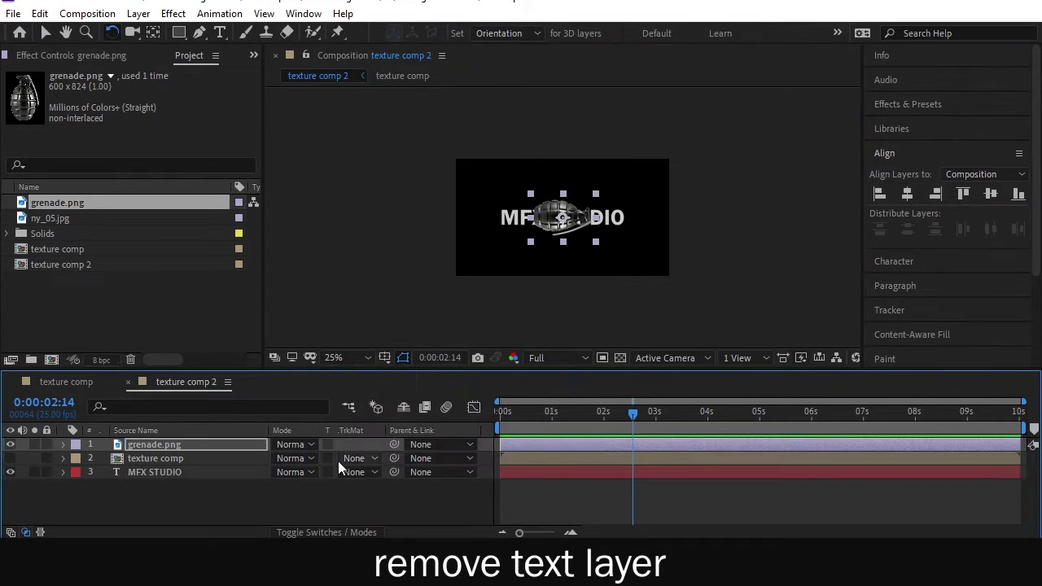
pyautogui.click(189, 472)
pyautogui.press('Delete')
# - Move grenade.png below texture comp and pre-compose it as "video source", moving all attributes into the new composition
pyautogui.click(163, 444)
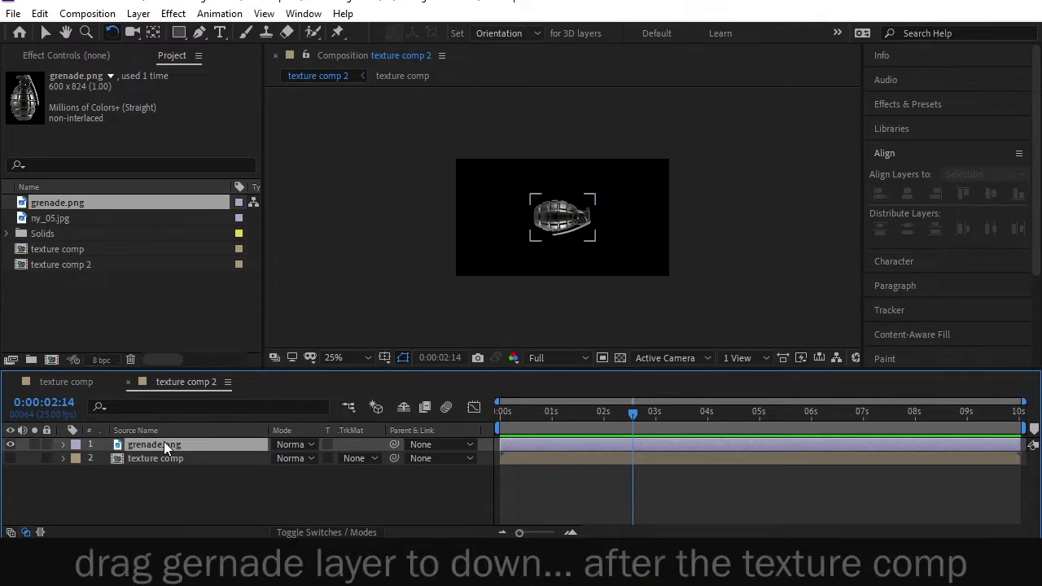
pyautogui.moveTo(161, 443); pyautogui.dragTo(172, 462)
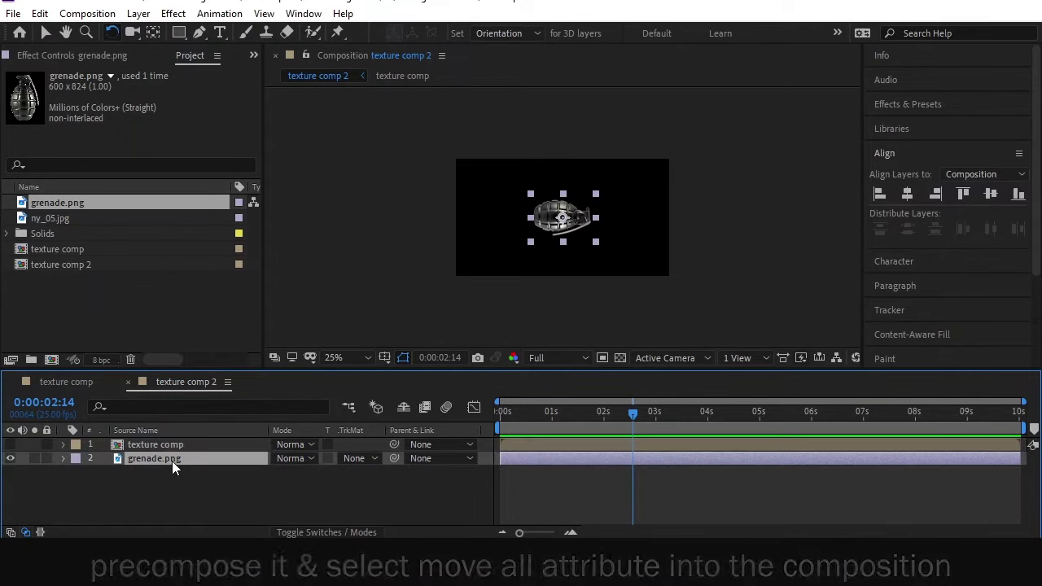
pyautogui.rightClick(172, 461)
pyautogui.click(232, 452)
pyautogui.click(387, 280)
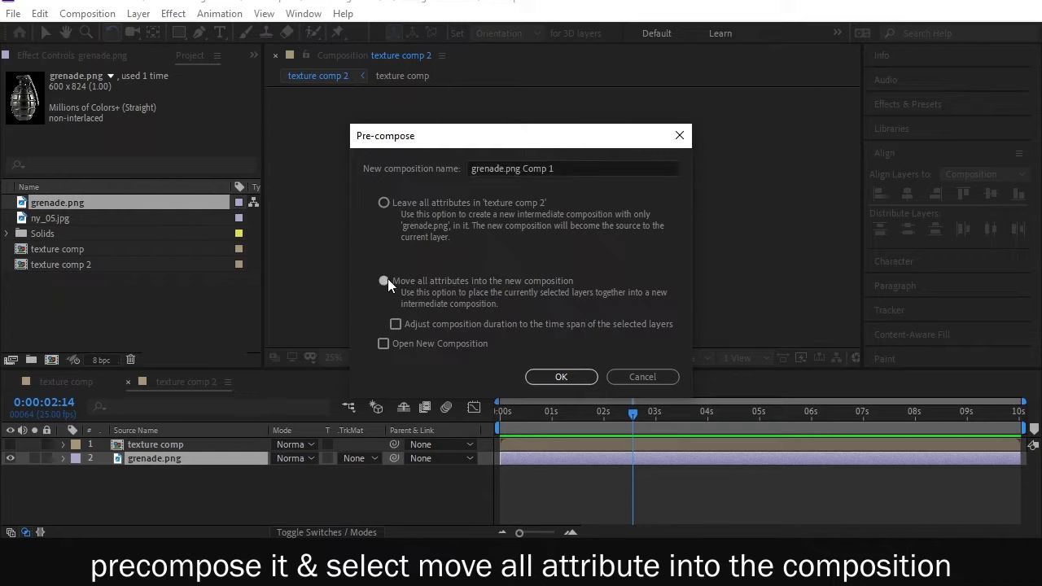
pyautogui.click(461, 168)
pyautogui.write('video source')
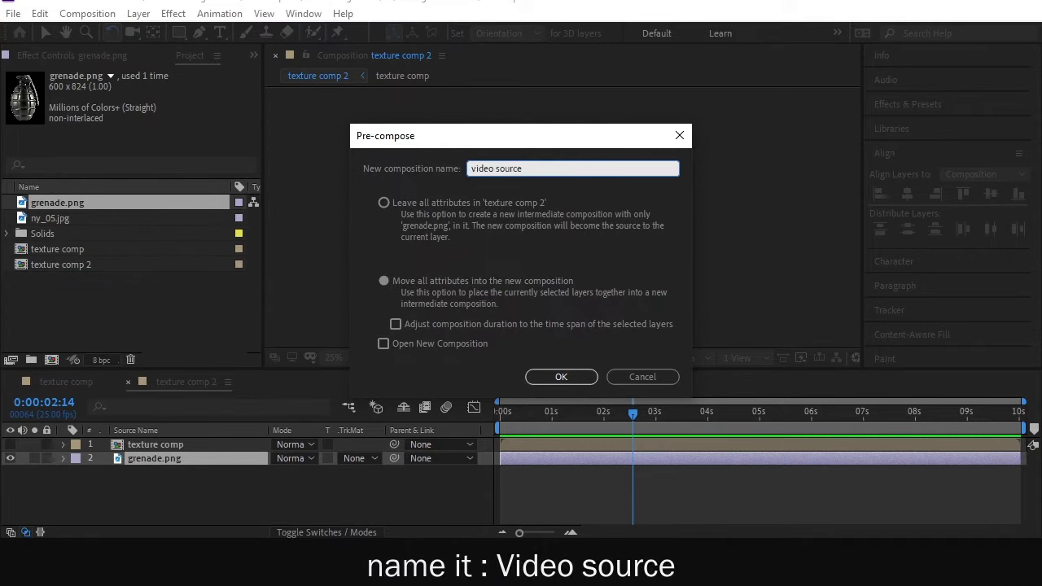
pyautogui.press('Return')
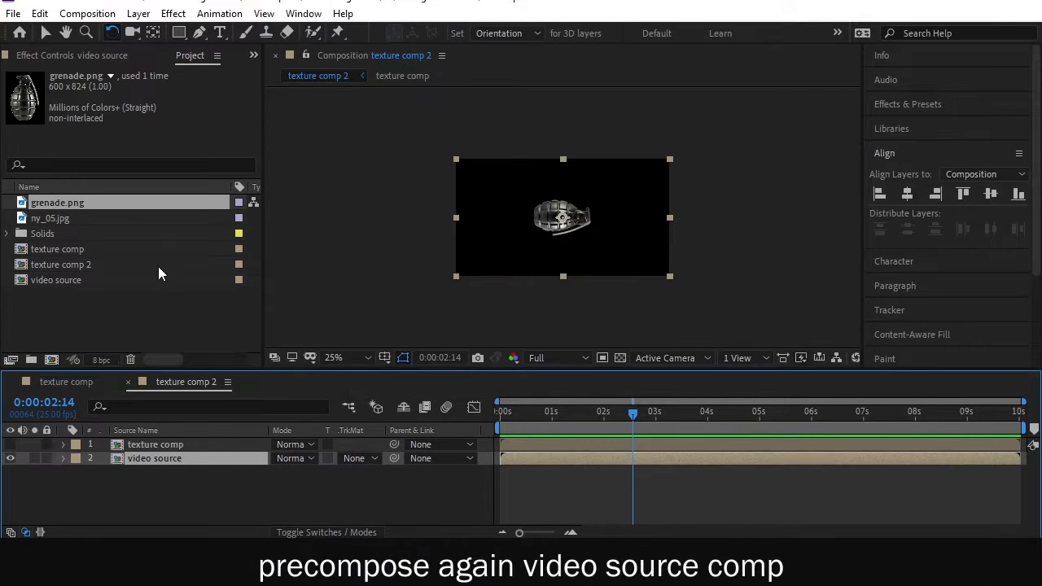
# - Pre-compose the video source layer into a composition named "video input", moving all attributes
pyautogui.rightClick(160, 458)
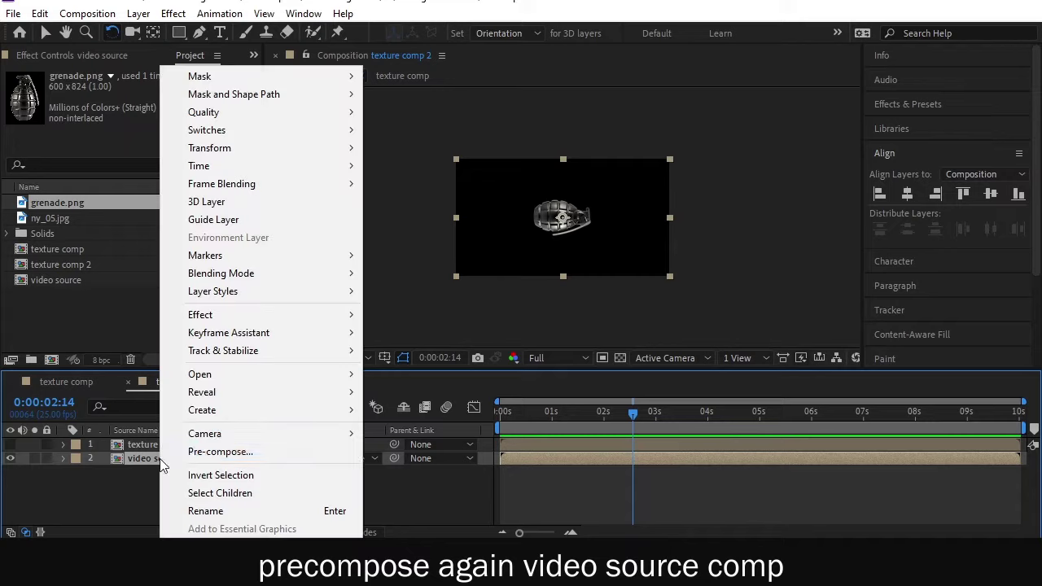
pyautogui.click(220, 449)
pyautogui.write('video input')
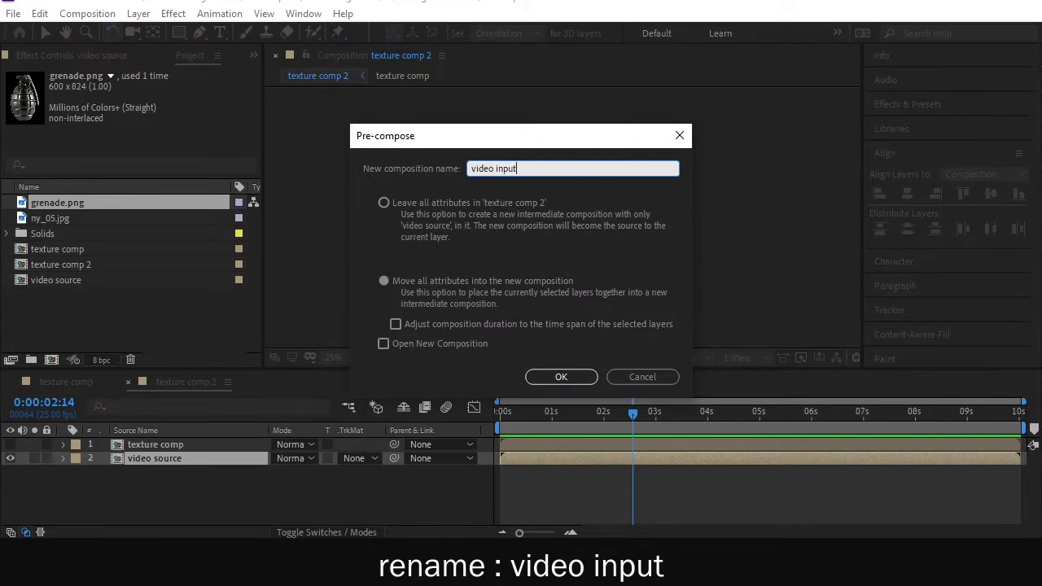
pyautogui.press('Return')
# - Set the video input layer's track matte to Luma Matte "texture comp" and scrub to 0:00:01:23 to check the reveal
pyautogui.click(366, 459)
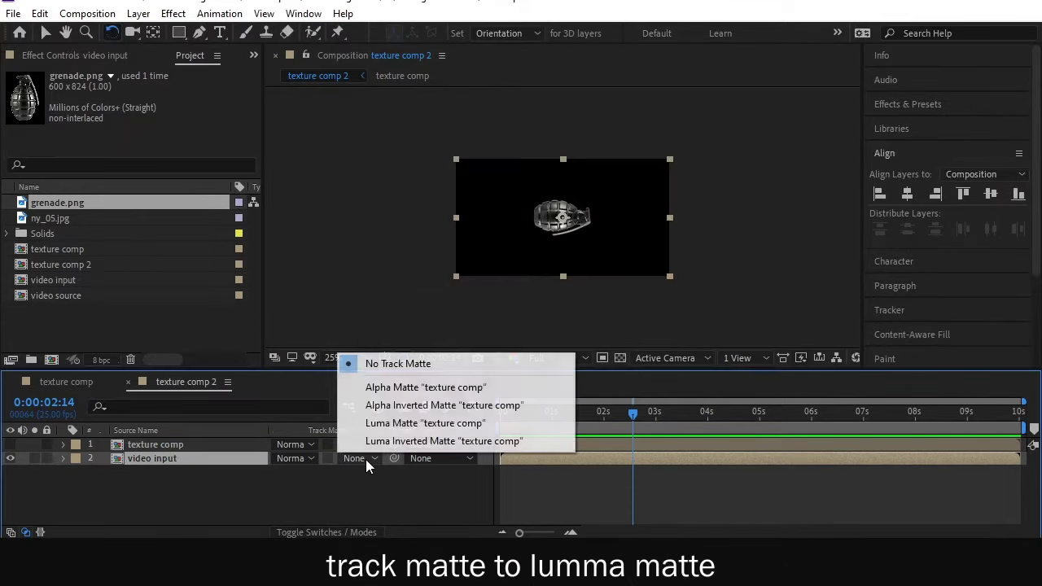
pyautogui.click(378, 424)
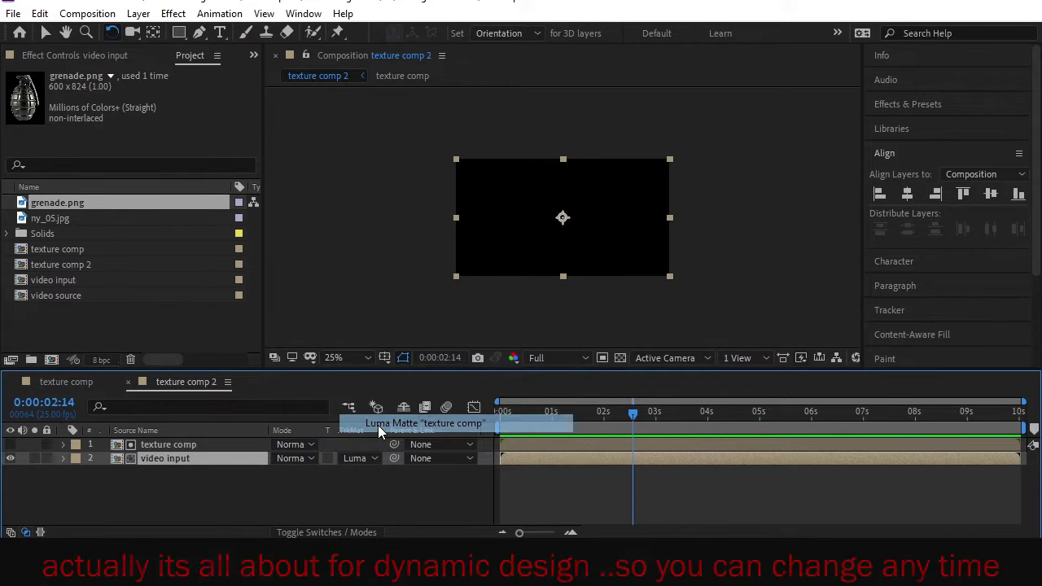
pyautogui.moveTo(549, 415); pyautogui.dragTo(600, 413)
pyautogui.press('/')
# - Steepen the S shape of the RGB curve on the texture comp layer and preview the grenade reveal
pyautogui.click(169, 445)
pyautogui.press('F3')
pyautogui.moveTo(155, 225)
pyautogui.mouseDown()
pyautogui.moveTo(143, 214)
pyautogui.moveTo(163, 212)
pyautogui.mouseUp()
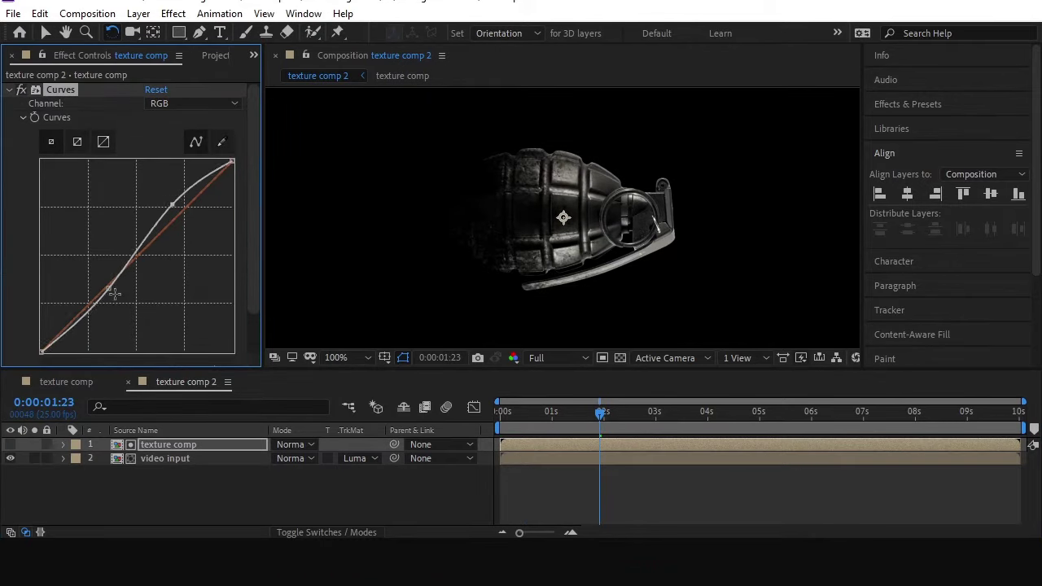
pyautogui.moveTo(114, 293); pyautogui.dragTo(110, 301)
pyautogui.click(537, 415)
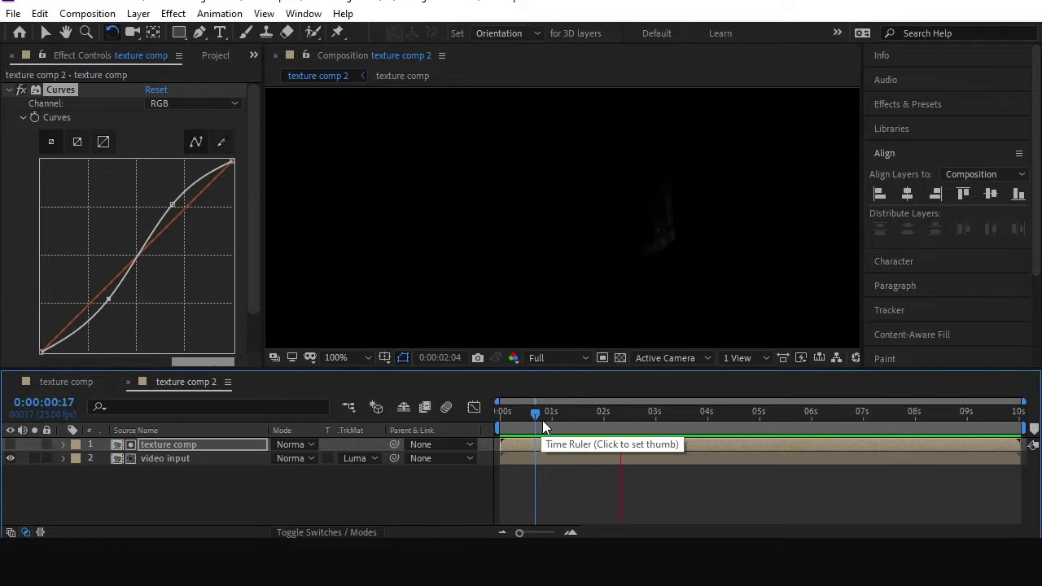
pyautogui.click(543, 420)
# - Add a new adjustment layer to texture comp 2 and rename it "displacement"
pyautogui.rightClick(175, 505)
pyautogui.moveTo(200, 328)
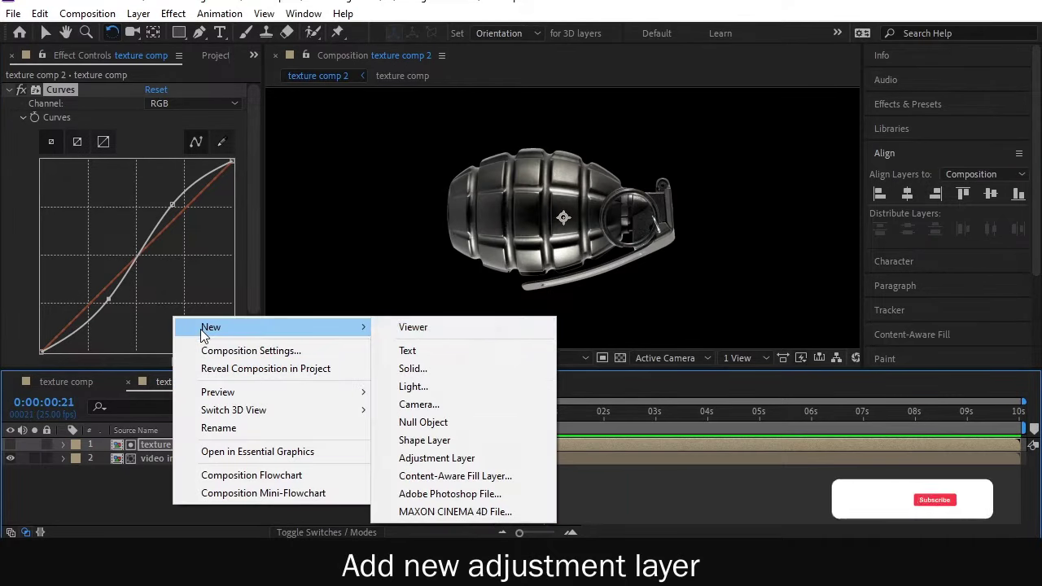
pyautogui.click(479, 461)
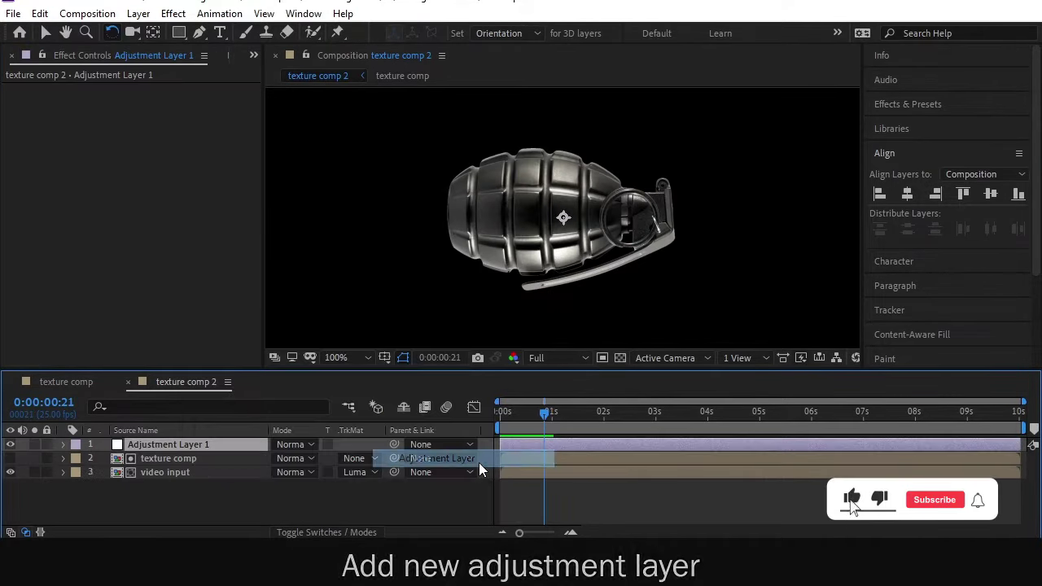
pyautogui.rightClick(178, 435)
pyautogui.click(229, 511)
pyautogui.write('d')
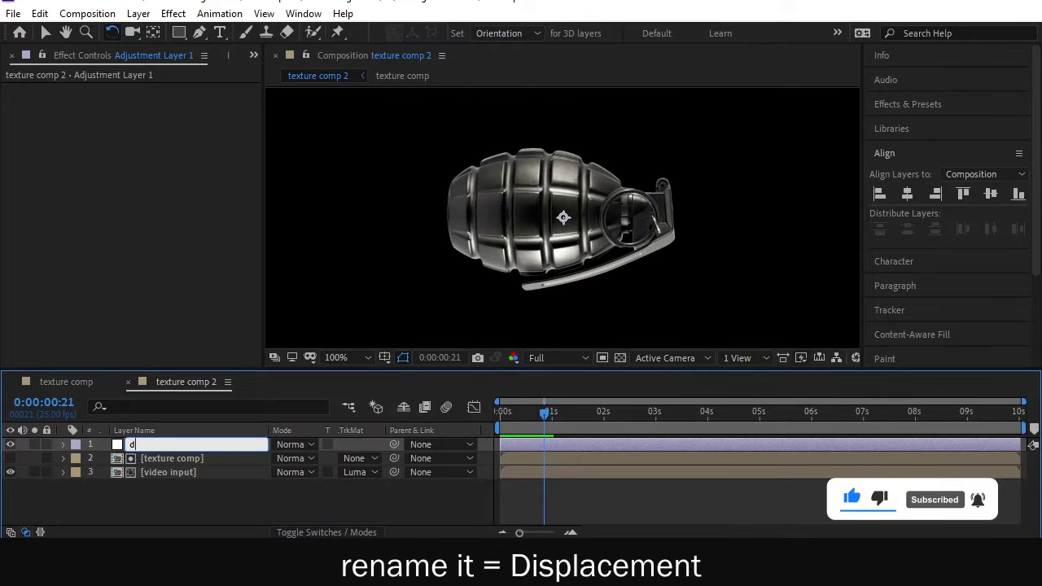
pyautogui.write('isplacement')
pyautogui.press('Return')
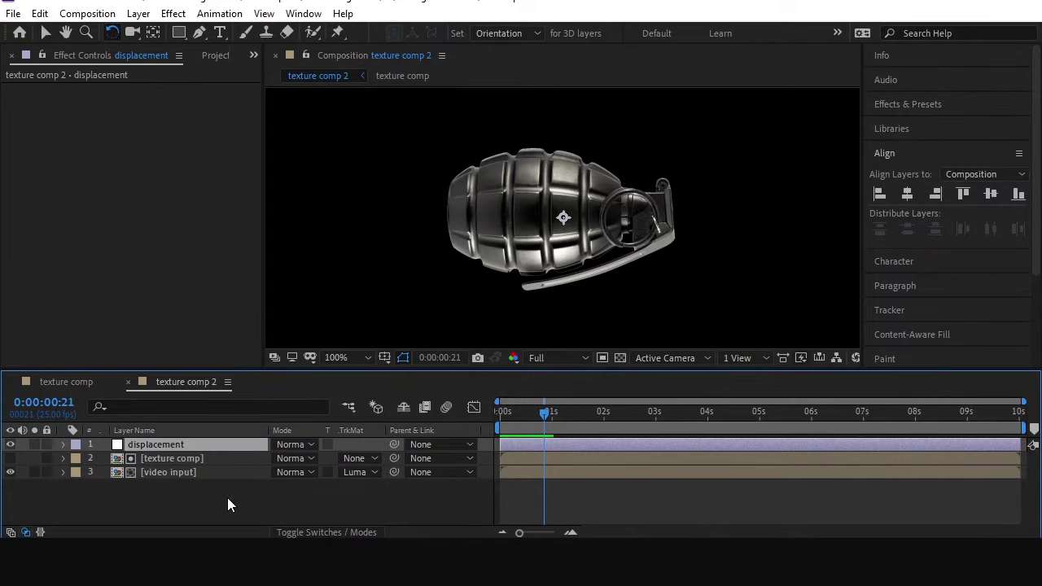
# - Duplicate the texture comp layer and rename the copy "displace"
pyautogui.click(162, 457)
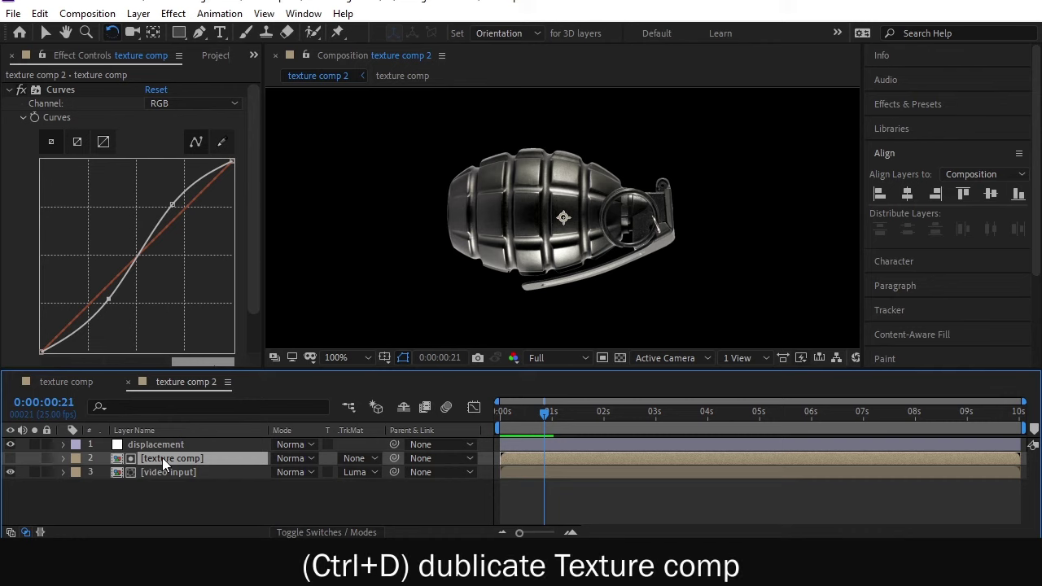
pyautogui.hotkey('ctrl', 'd')
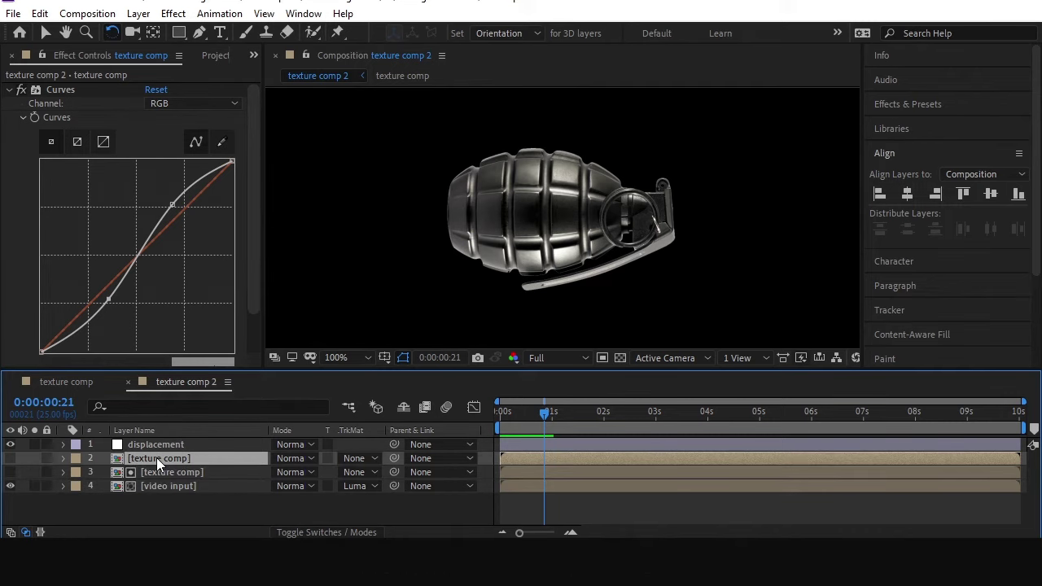
pyautogui.rightClick(156, 458)
pyautogui.click(197, 513)
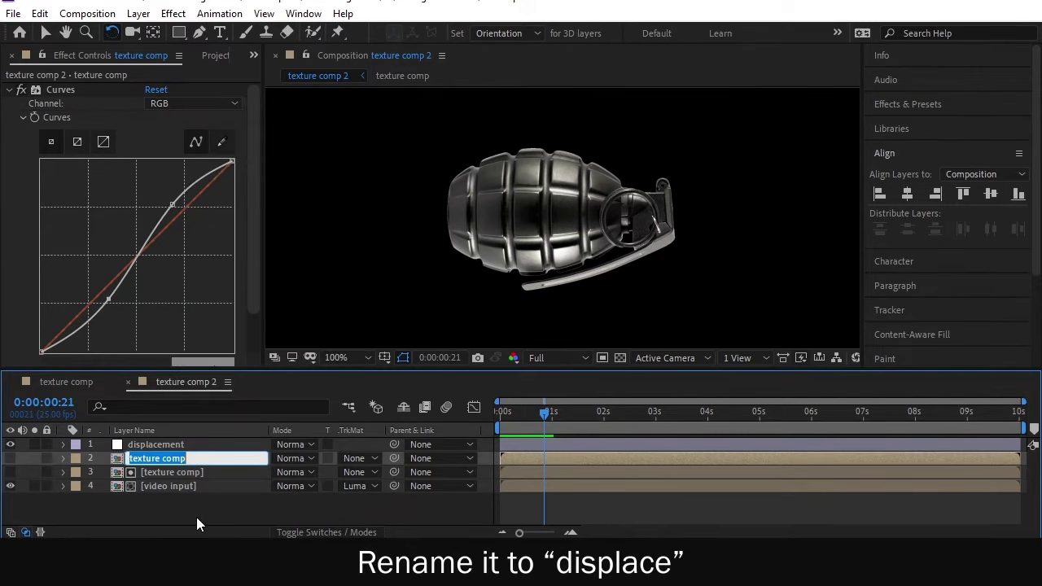
pyautogui.write('displace')
pyautogui.press('Return')
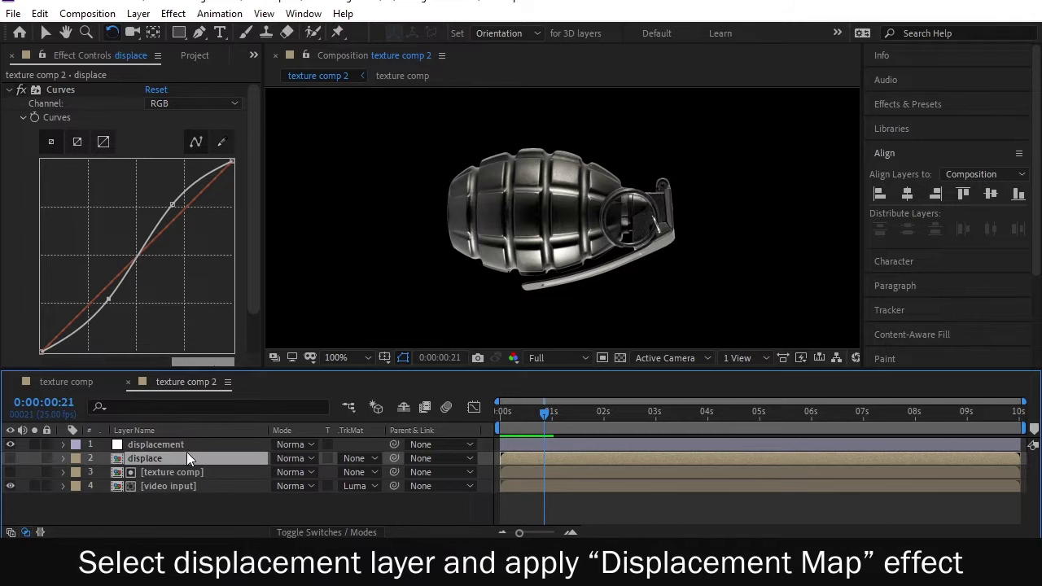
# - Apply the Displacement Map effect to the displacement layer and choose the displace layer as its map layer
pyautogui.click(184, 446)
pyautogui.hotkey('ctrl', 'space')
pyautogui.write('dis')
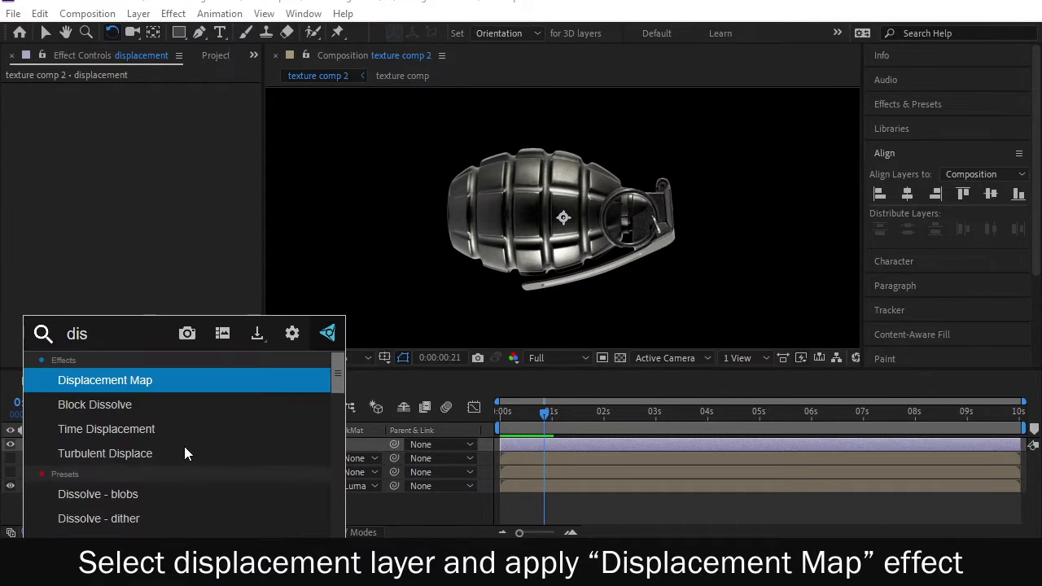
pyautogui.press('Return')
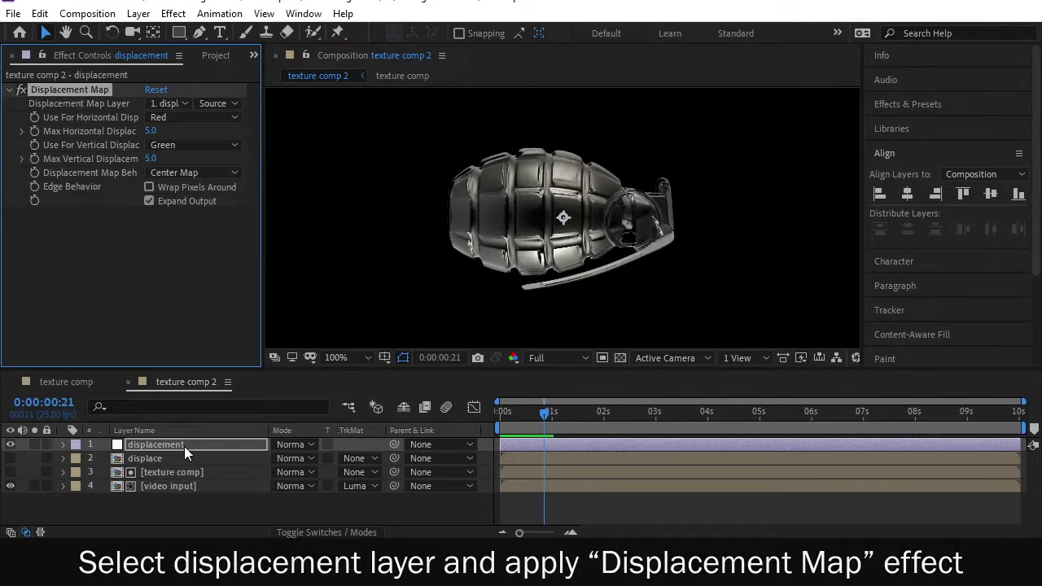
pyautogui.click(175, 103)
pyautogui.click(196, 162)
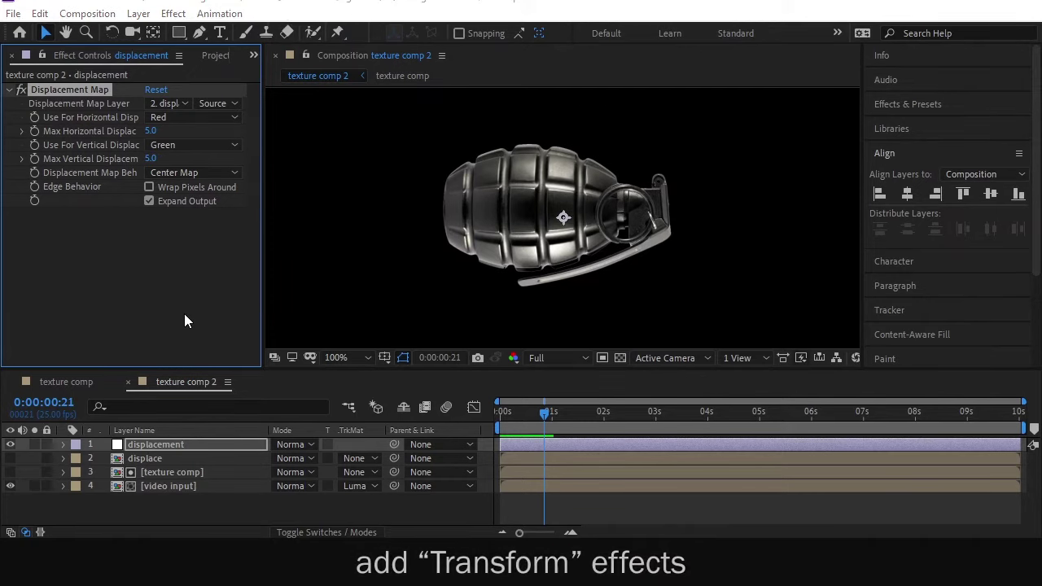
# - Apply the Transform effect to the displacement adjustment layer
pyautogui.hotkey('ctrl', 'space')
pyautogui.write('tra')
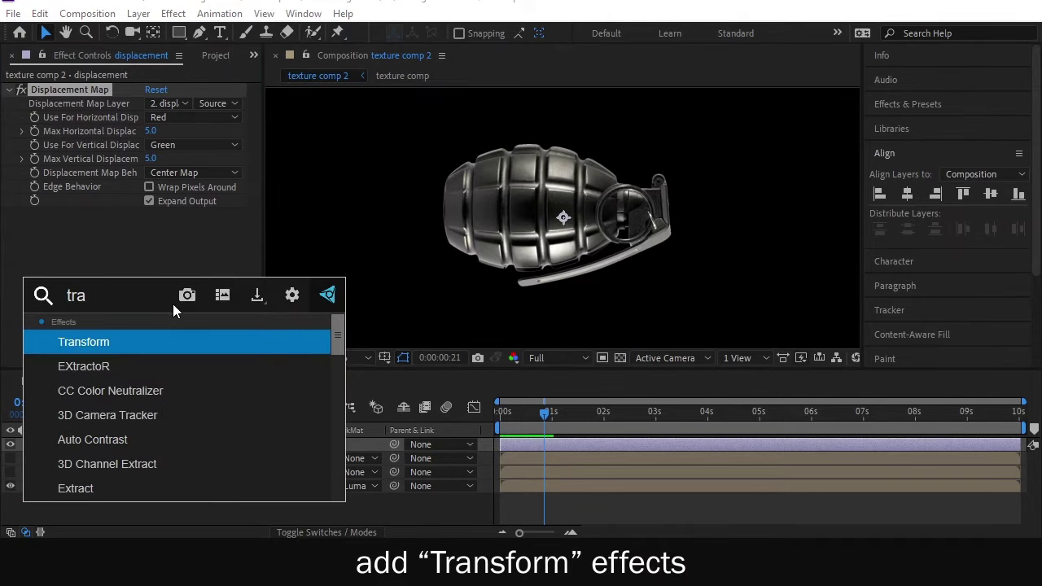
pyautogui.click(159, 350)
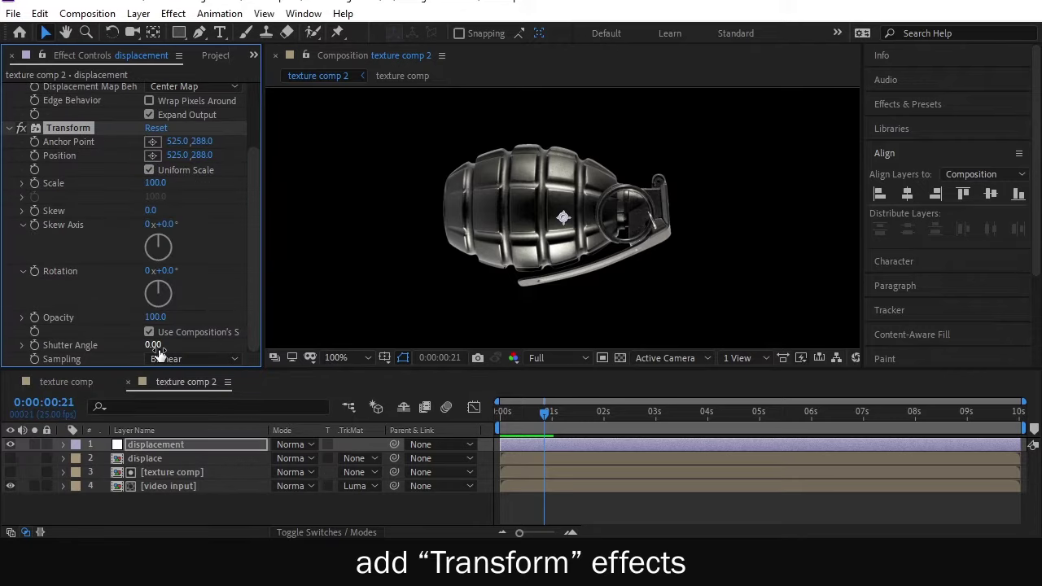
# - Give the Transform effect's Position the expression value + [effect("Displacement Map")("Max Horizontal Displacement"),effect("Displacement Map")("Max Vertical Displacement")]
pyautogui.keyDown('alt'); pyautogui.click(35, 159); pyautogui.keyUp('alt')
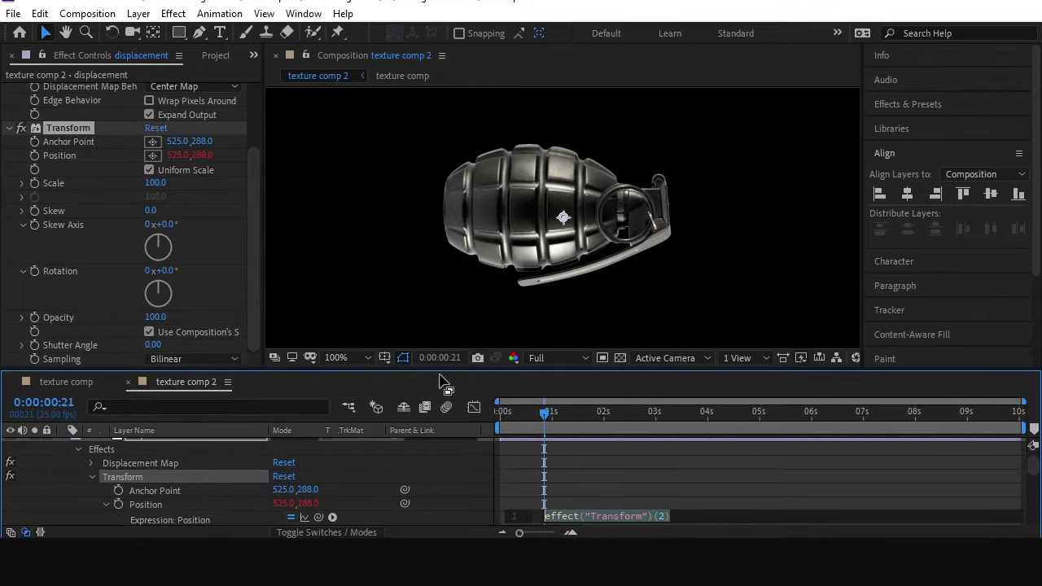
pyautogui.moveTo(438, 369); pyautogui.dragTo(439, 338)
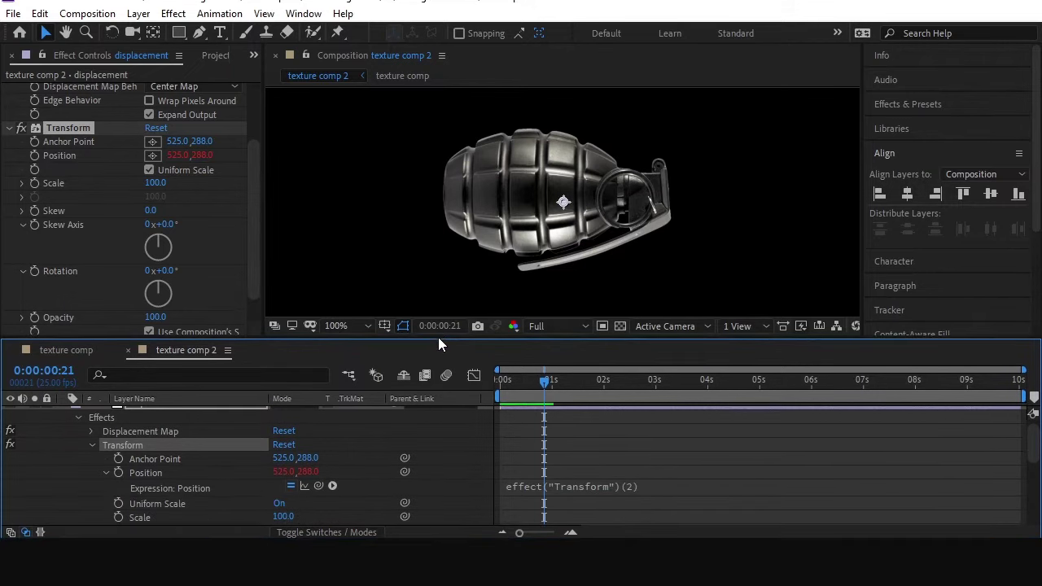
pyautogui.click(546, 488)
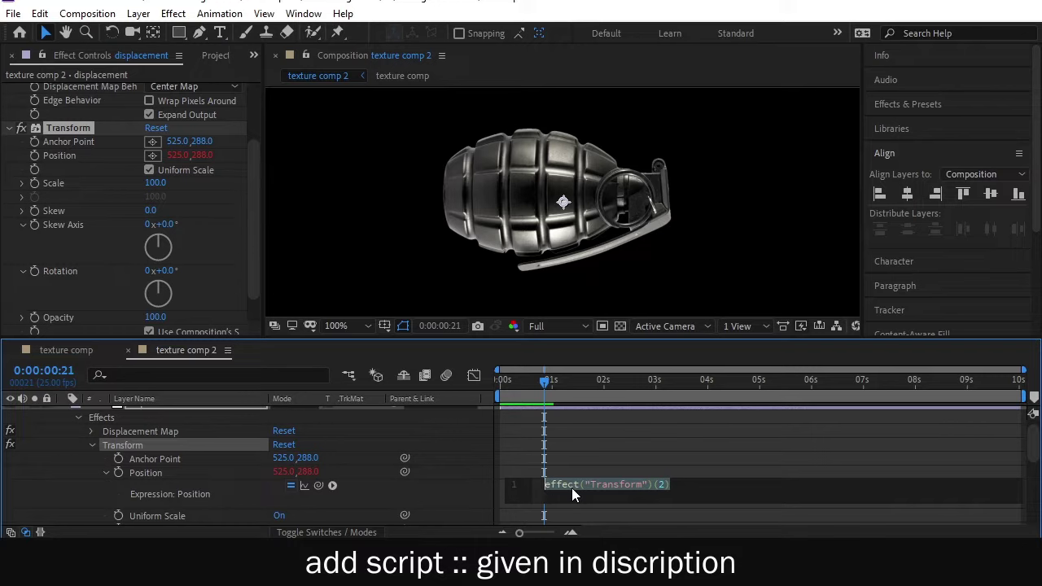
pyautogui.write('value + [')
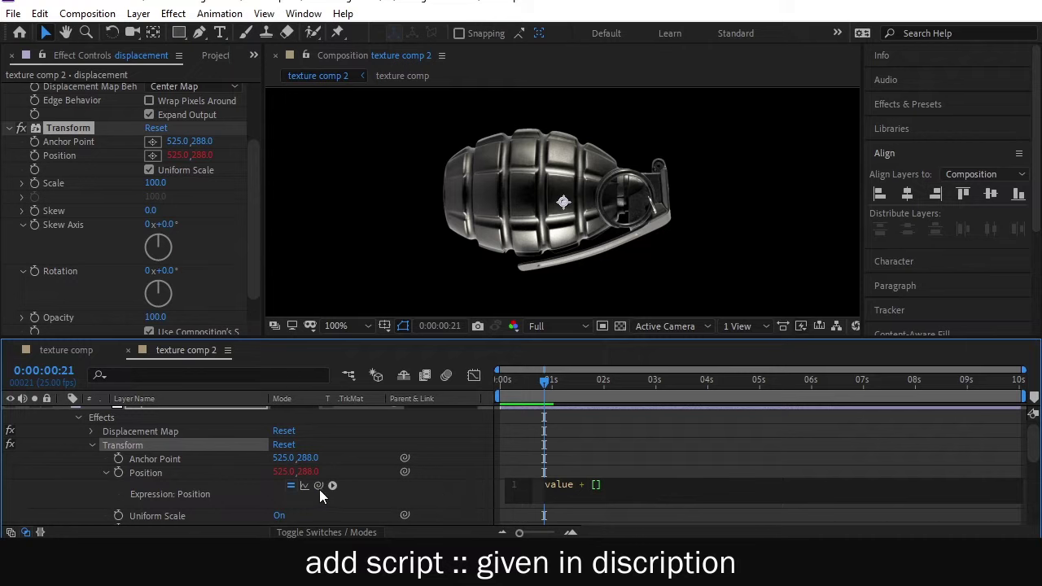
pyautogui.moveTo(319, 486); pyautogui.dragTo(130, 128)
pyautogui.scroll(3, 121, 93)
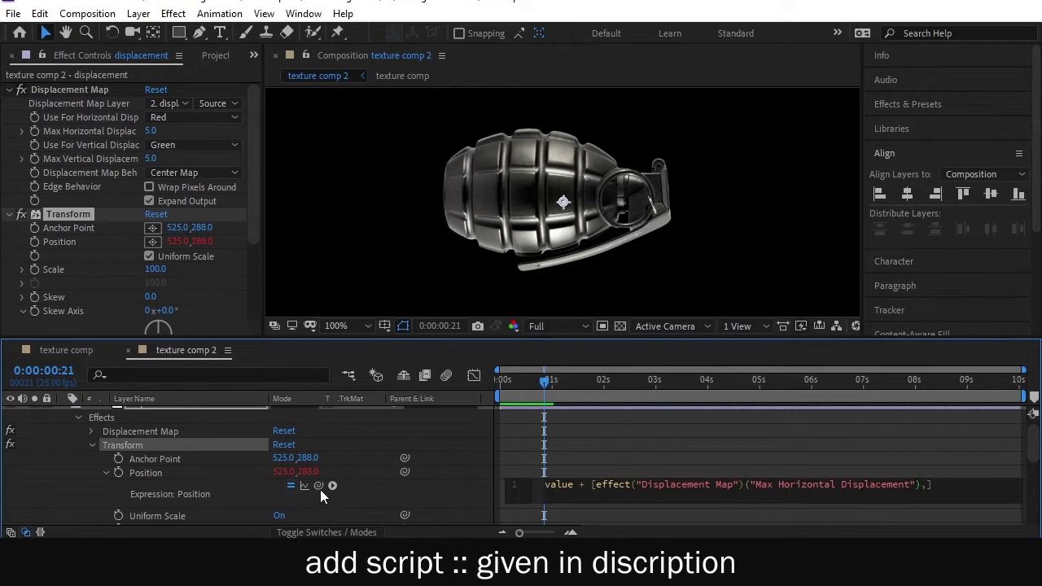
pyautogui.moveTo(318, 486); pyautogui.dragTo(143, 152)
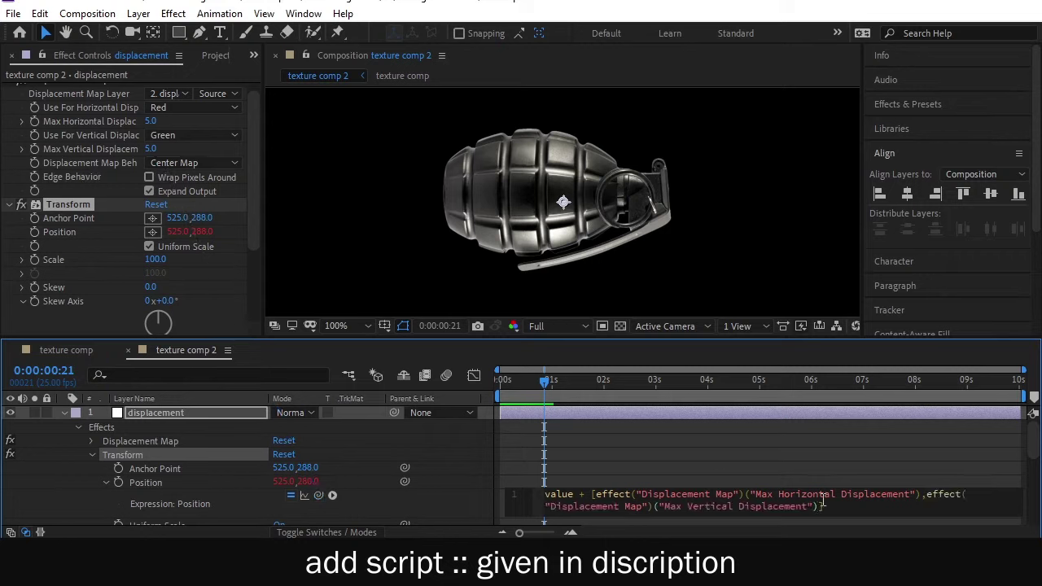
pyautogui.click(834, 470)
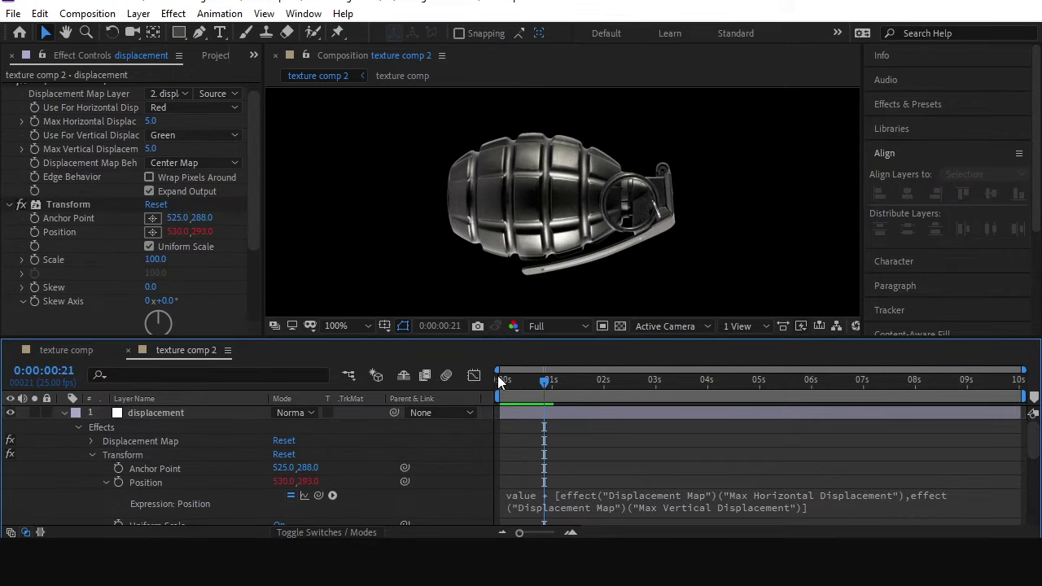
# - Preview the wipe up to 0:00:01:18 and set the Displacement Map's Max Vertical Displacement to -84
pyautogui.moveTo(500, 382); pyautogui.dragTo(590, 382)
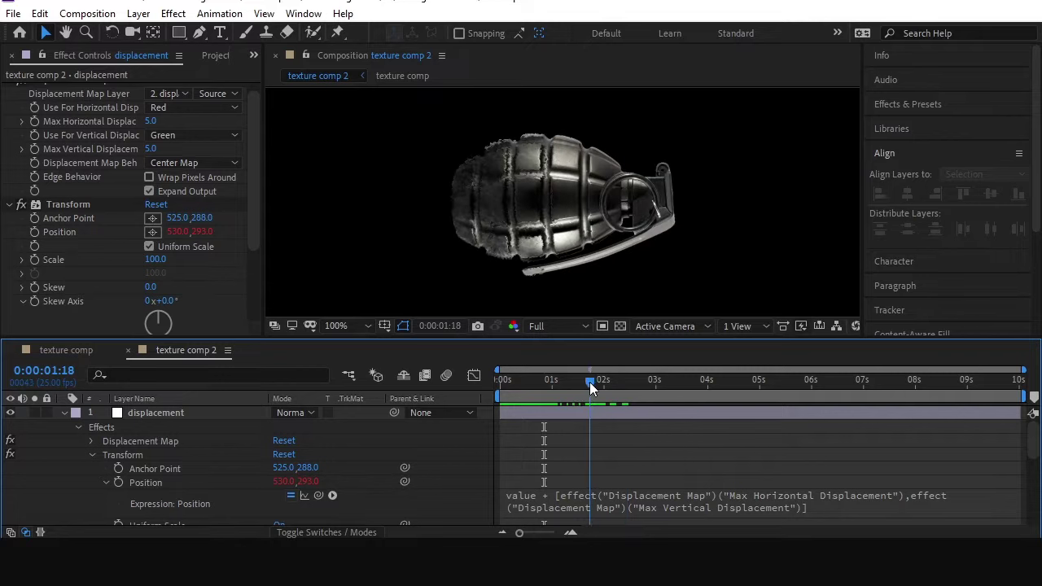
pyautogui.click(150, 124)
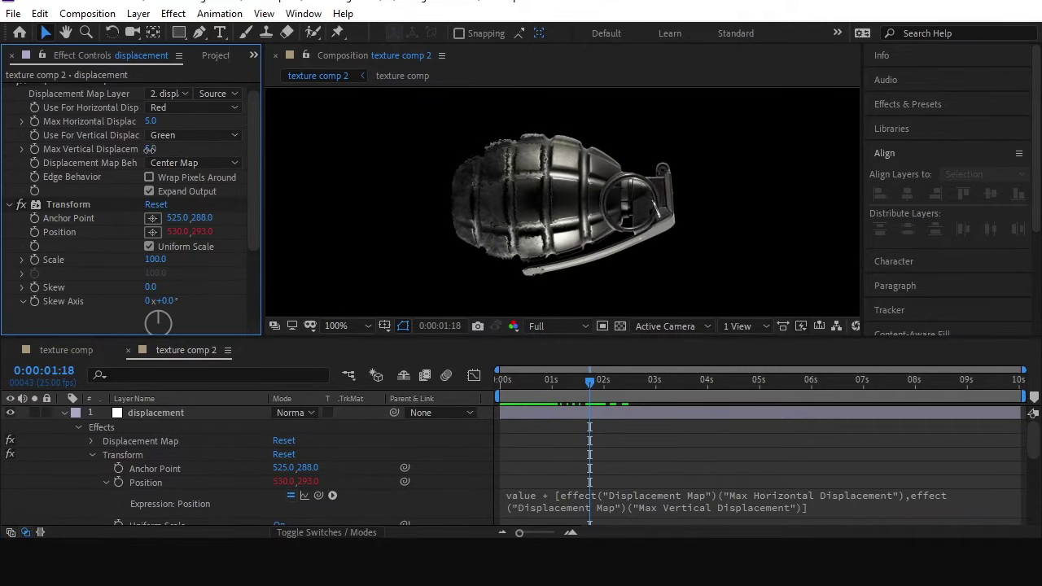
pyautogui.moveTo(149, 149); pyautogui.dragTo(84, 123)
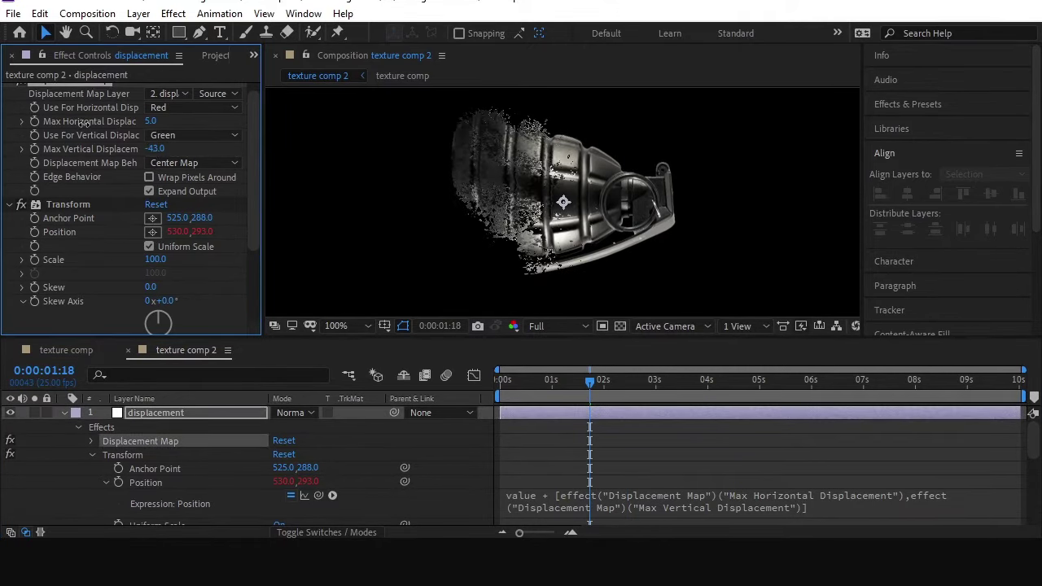
pyautogui.scroll(-2, 411, 205)
pyautogui.moveTo(156, 151)
pyautogui.mouseDown()
pyautogui.moveTo(122, 154)
pyautogui.moveTo(155, 162)
pyautogui.moveTo(140, 164)
pyautogui.mouseUp()
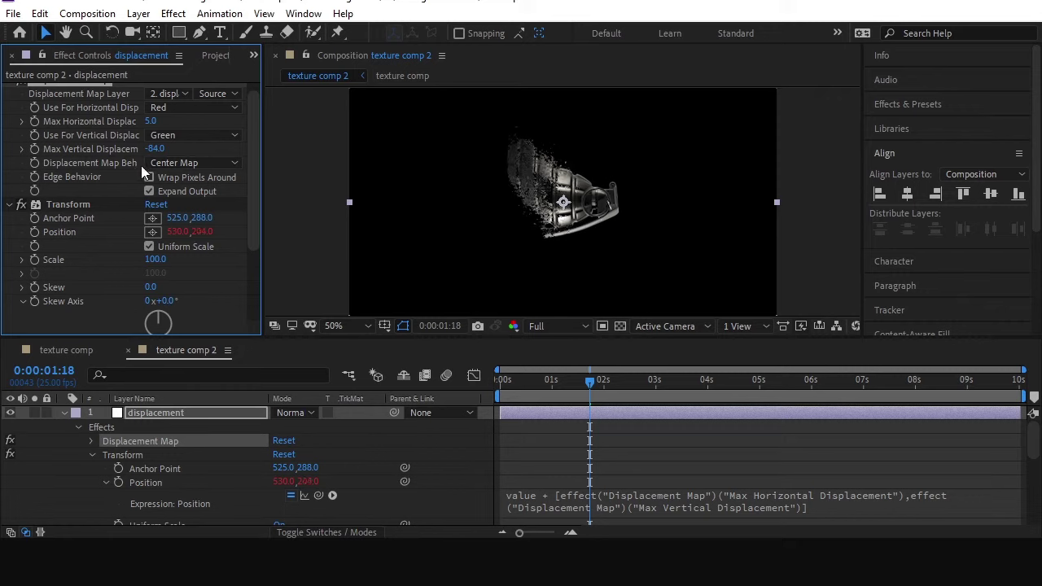
# - Collapse the displacement layer's properties and give the displacement and displace layers a green label
pyautogui.click(65, 413)
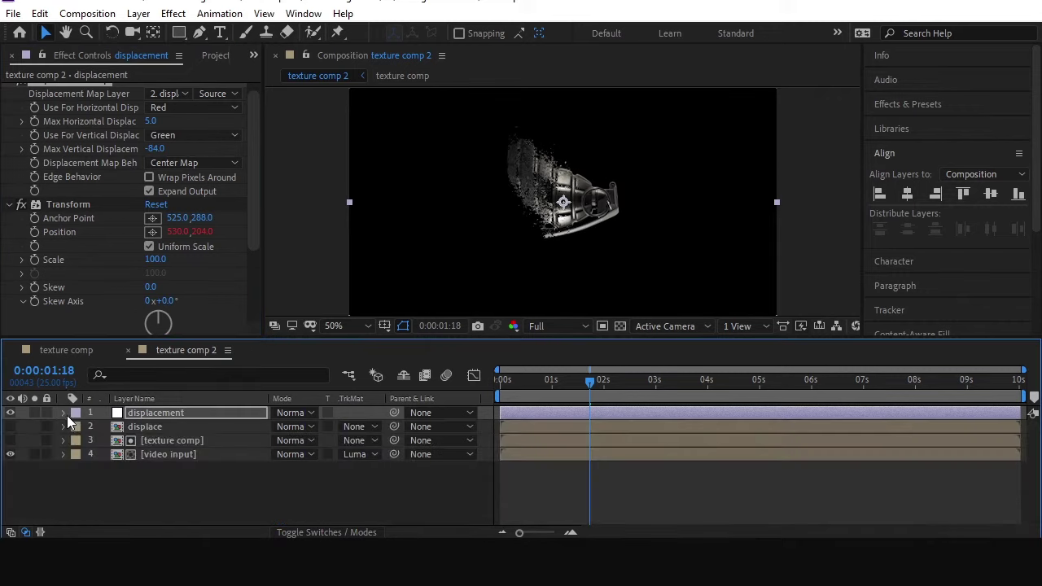
pyautogui.click(203, 496)
pyautogui.click(149, 413)
pyautogui.keyDown('shift'); pyautogui.click(149, 426); pyautogui.keyUp('shift')
pyautogui.click(72, 414)
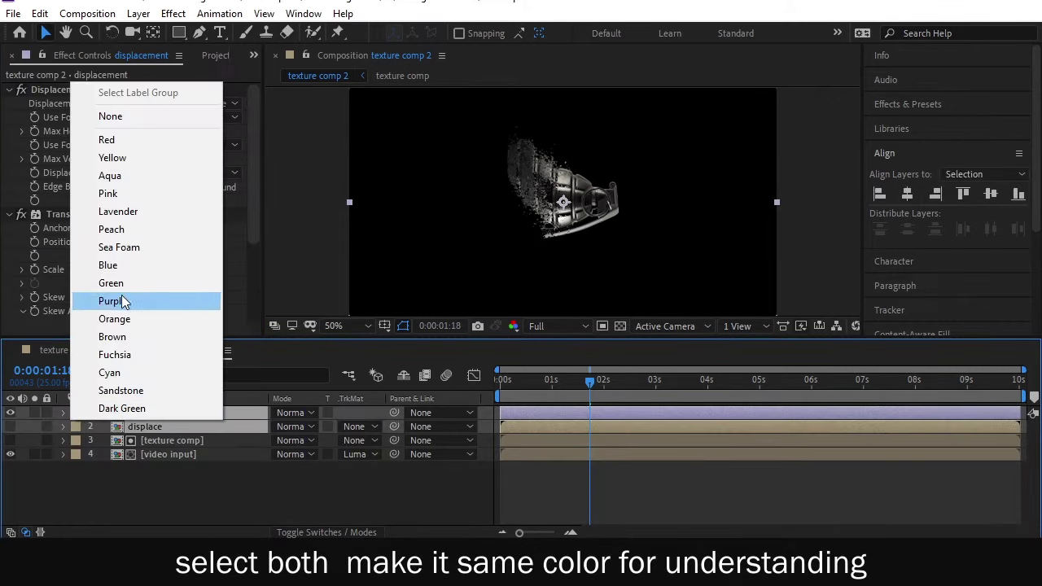
pyautogui.click(114, 278)
pyautogui.hotkey('ctrl', 'shift', 'a')
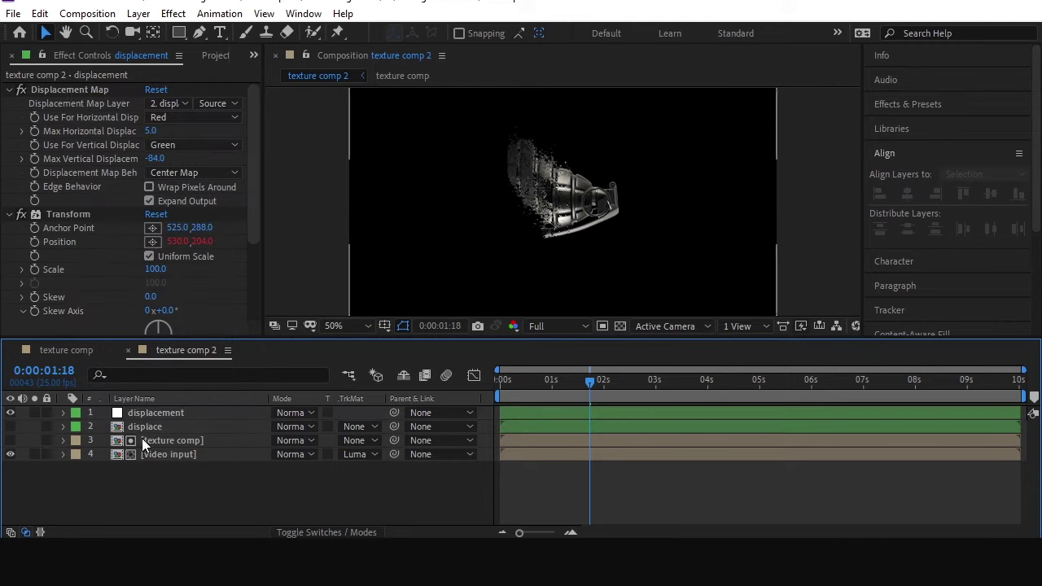
# - Add a new adjustment layer at the top of texture comp 2 and rename it "blur"
pyautogui.rightClick(121, 482)
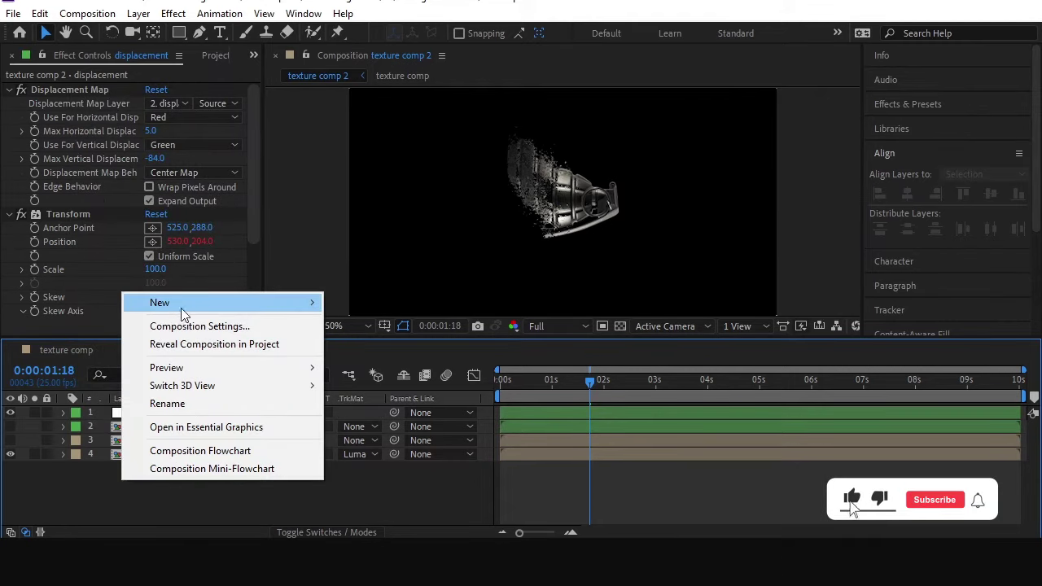
pyautogui.moveTo(186, 303)
pyautogui.click(385, 433)
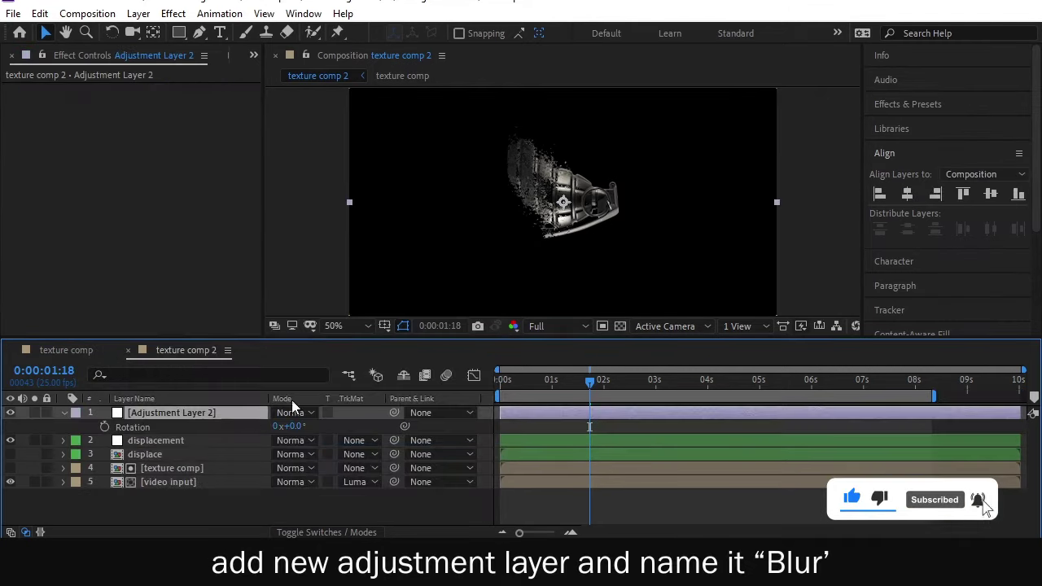
pyautogui.rightClick(225, 414)
pyautogui.click(277, 511)
pyautogui.write('blur')
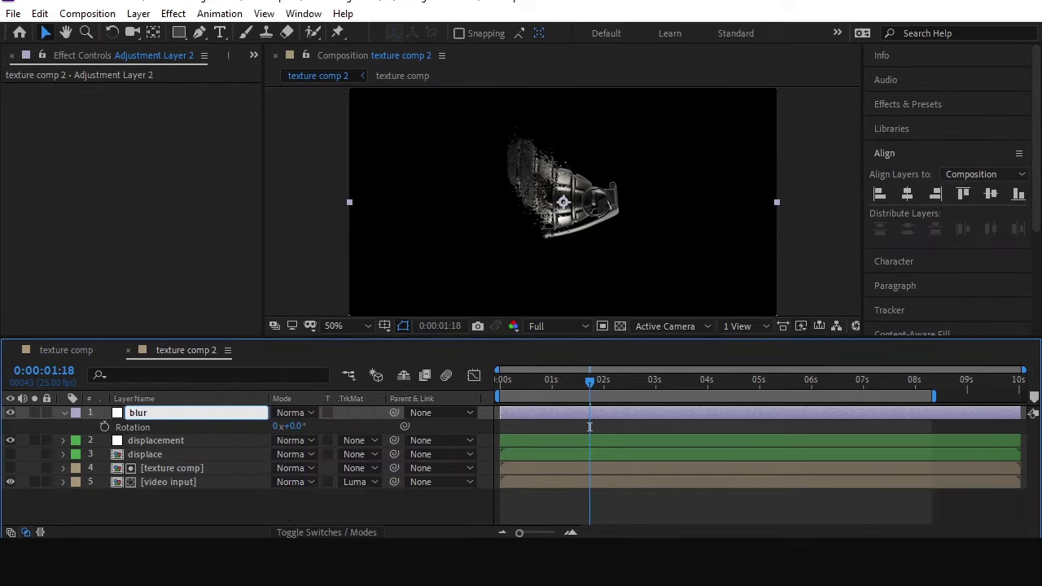
pyautogui.press('Return')
pyautogui.click(257, 506)
# - Duplicate the displace layer, place the copy directly above the displacement layer and rename it "blur"
pyautogui.click(163, 452)
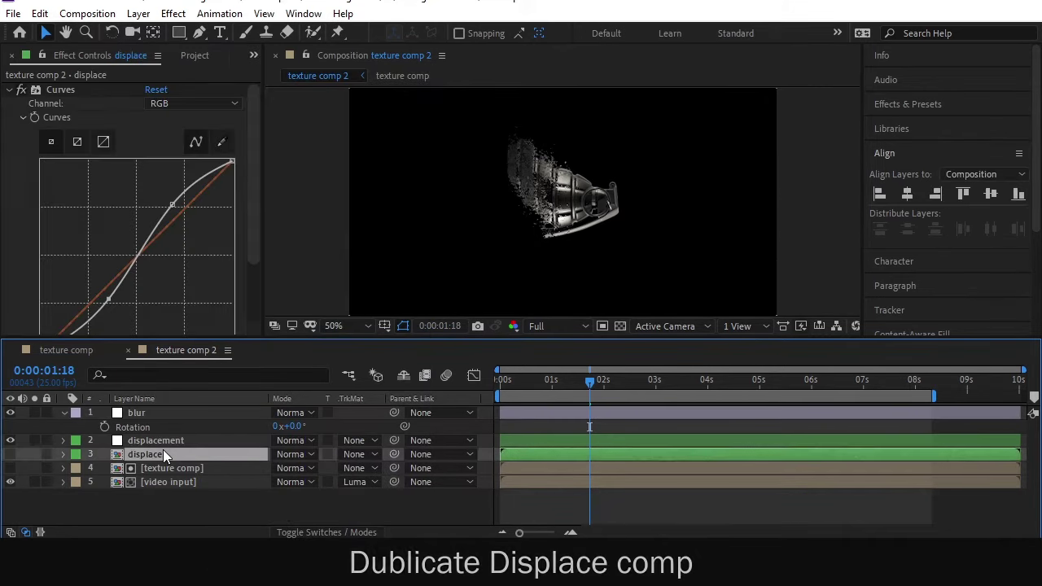
pyautogui.hotkey('ctrl', 'd')
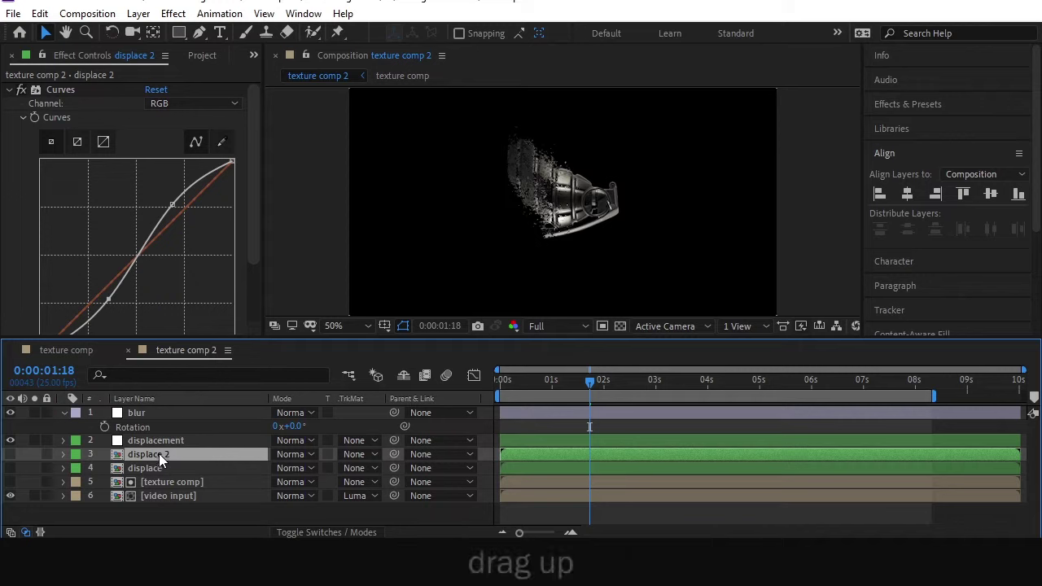
pyautogui.moveTo(159, 453); pyautogui.dragTo(159, 434)
pyautogui.rightClick(155, 437)
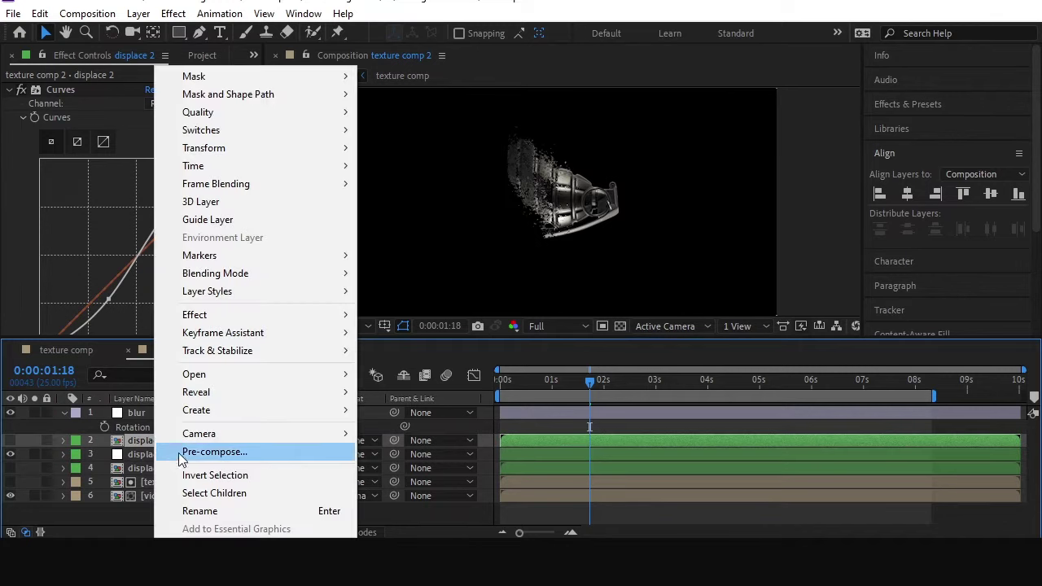
pyautogui.click(210, 512)
pyautogui.write('blur')
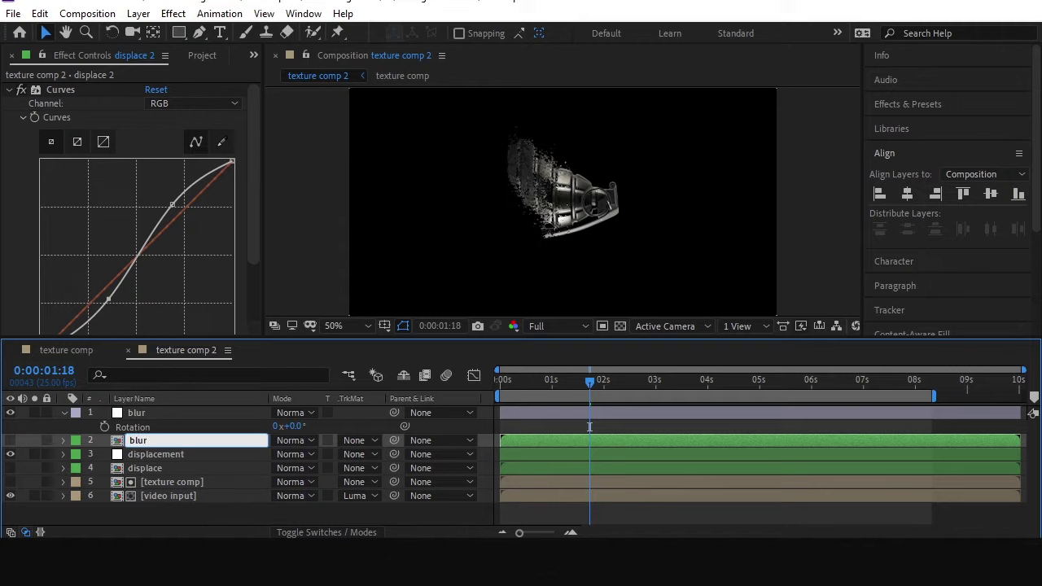
pyautogui.press('Return')
# - Apply Compound Blur to the blur adjustment layer with the blur comp (layer 2) as Blur Layer and Invert Blur enabled, and preview the wipe
pyautogui.click(173, 416)
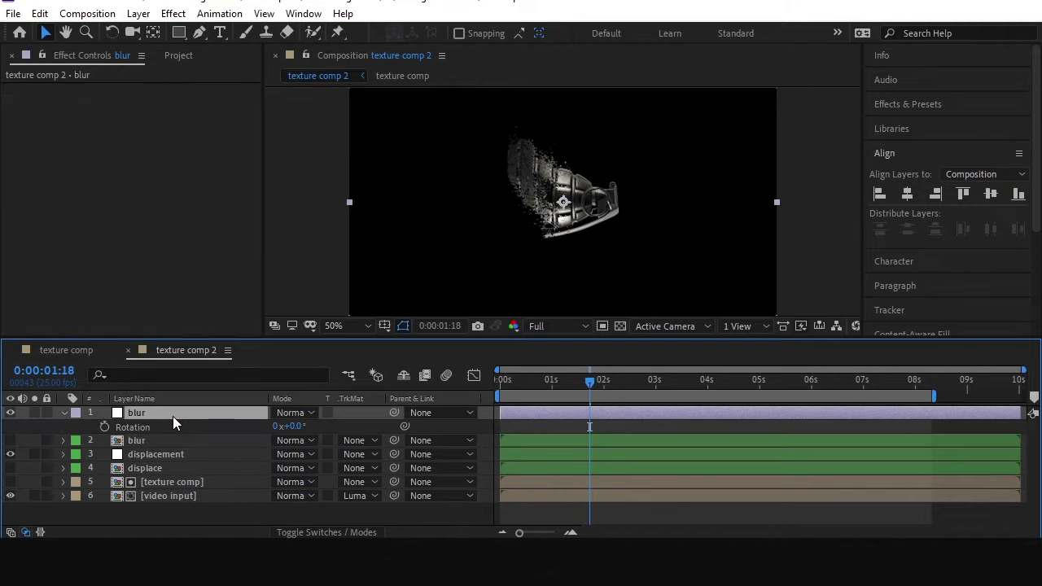
pyautogui.hotkey('ctrl', 'space')
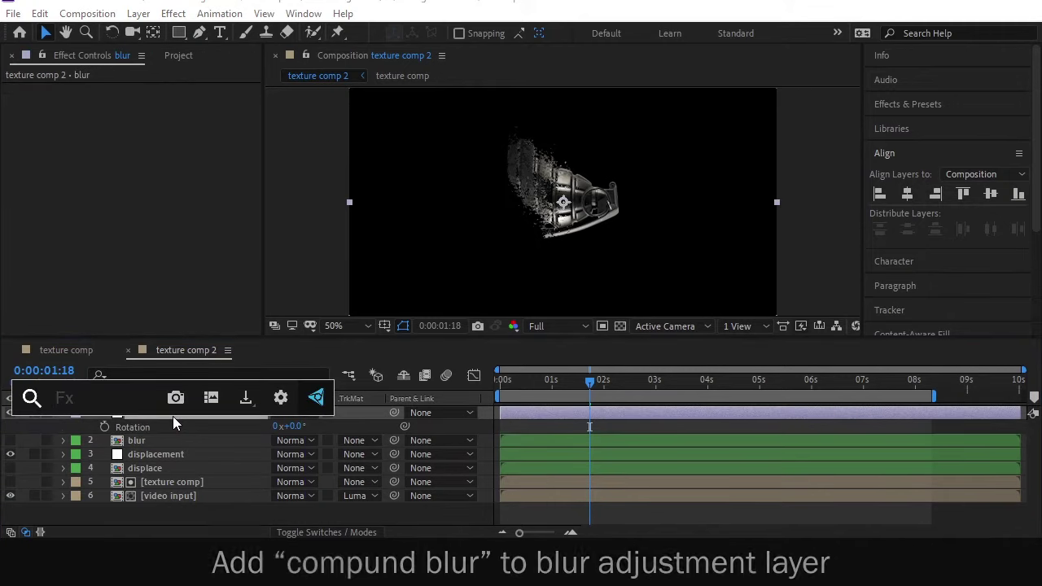
pyautogui.write('compou')
pyautogui.click(169, 411)
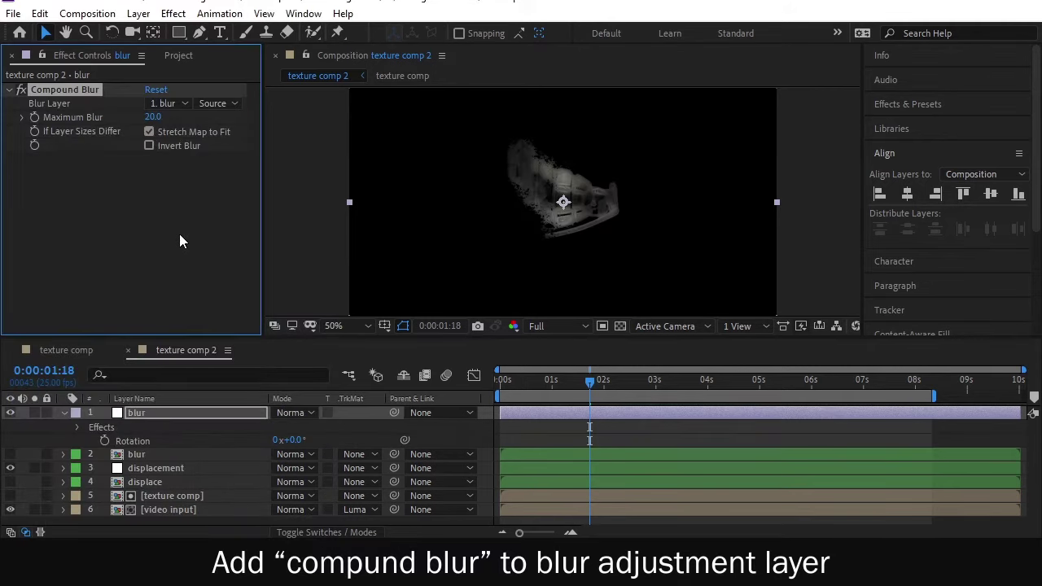
pyautogui.click(172, 106)
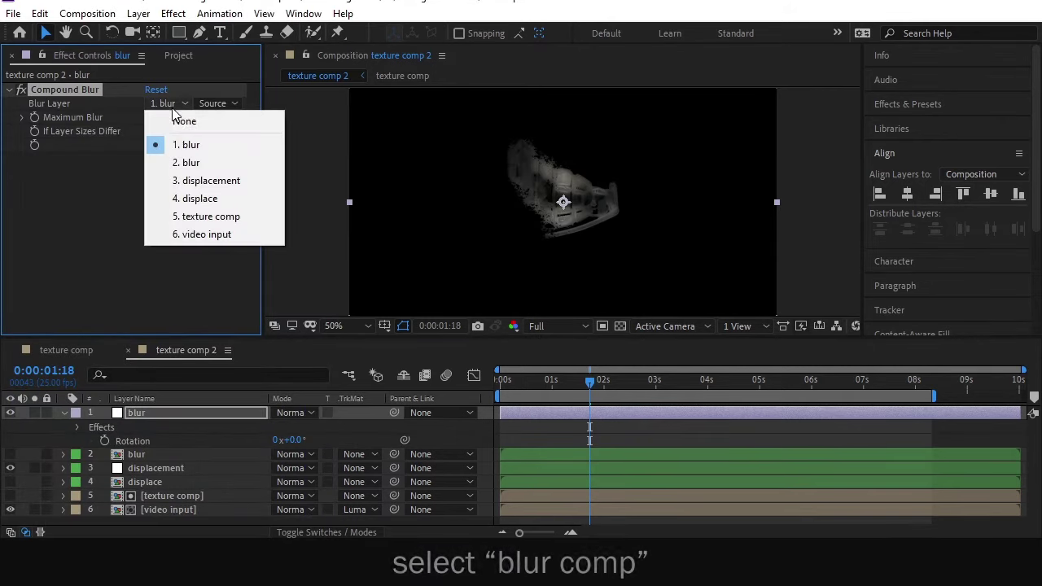
pyautogui.click(178, 165)
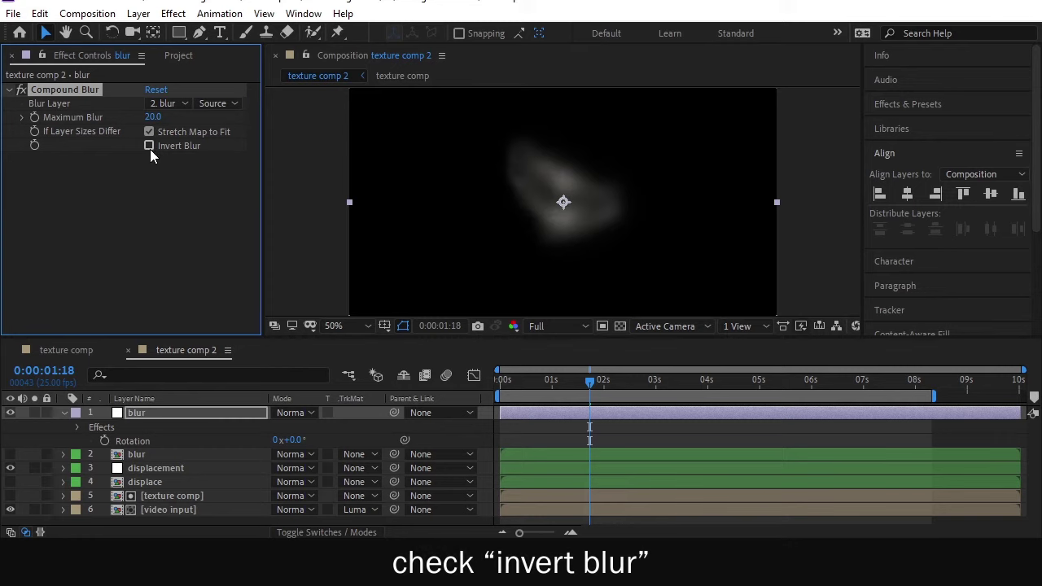
pyautogui.press('/')
pyautogui.moveTo(523, 379); pyautogui.dragTo(590, 392)
pyautogui.press('v')
# - Shift the blur comp layer slightly earlier in time and preview the blurred wipe
pyautogui.click(63, 413)
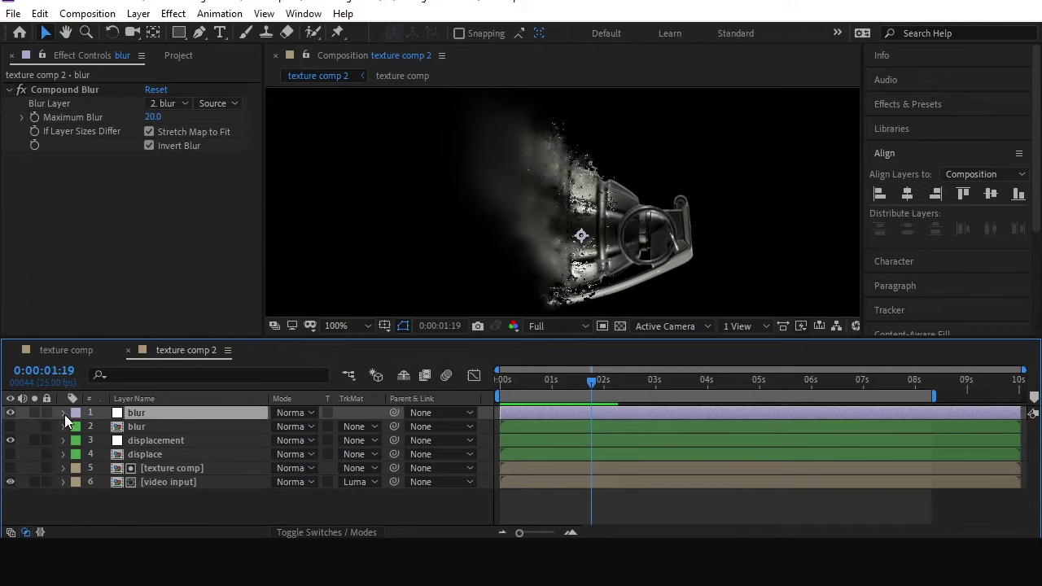
pyautogui.click(225, 429)
pyautogui.moveTo(512, 428)
pyautogui.mouseDown()
pyautogui.moveTo(523, 428)
pyautogui.moveTo(510, 427)
pyautogui.mouseUp()
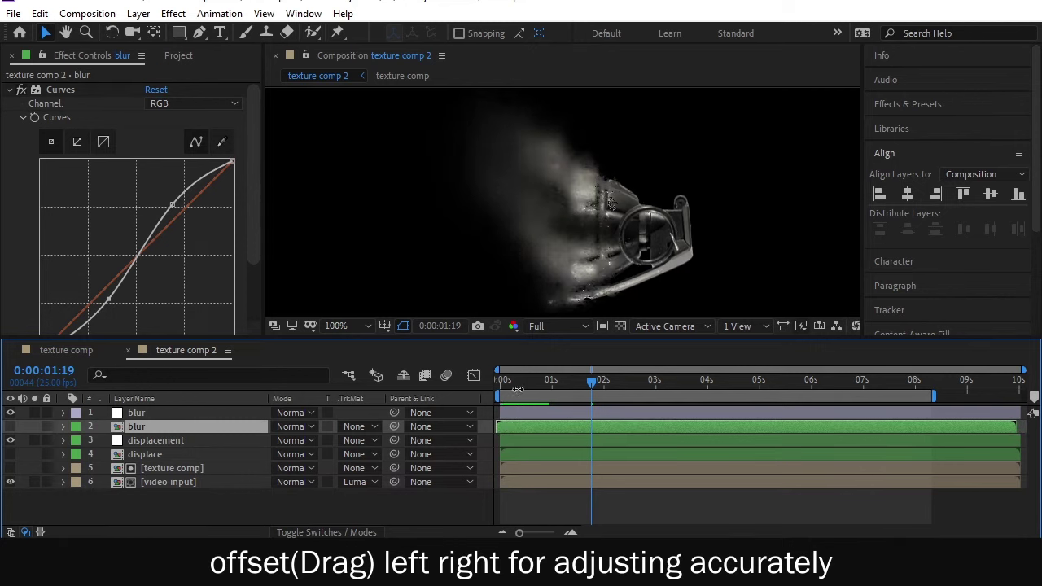
pyautogui.moveTo(501, 385); pyautogui.dragTo(571, 385)
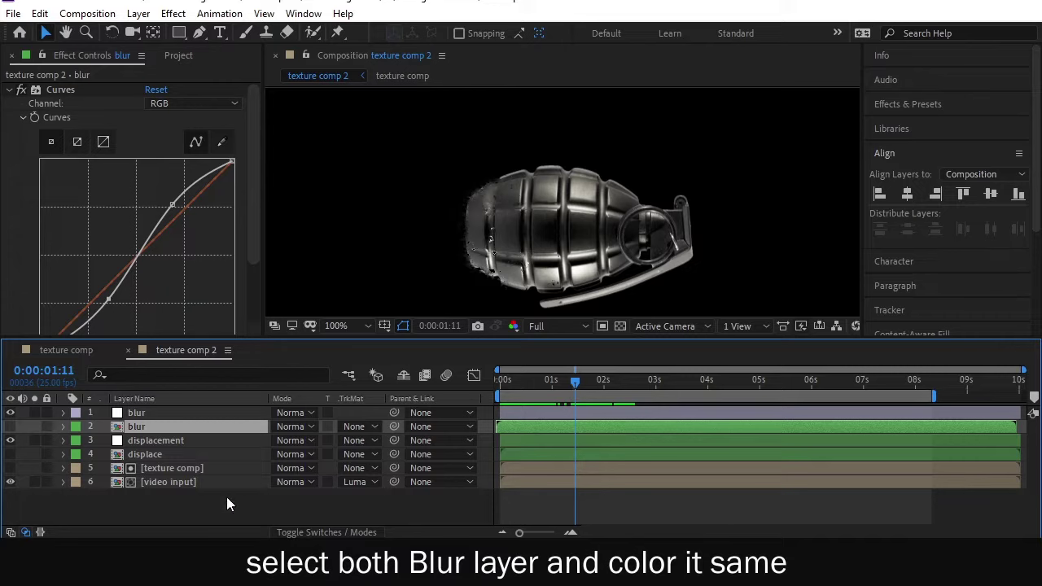
# - Give both blur layers a cyan label
pyautogui.keyDown('ctrl'); pyautogui.click(139, 415); pyautogui.keyUp('ctrl')
pyautogui.click(74, 428)
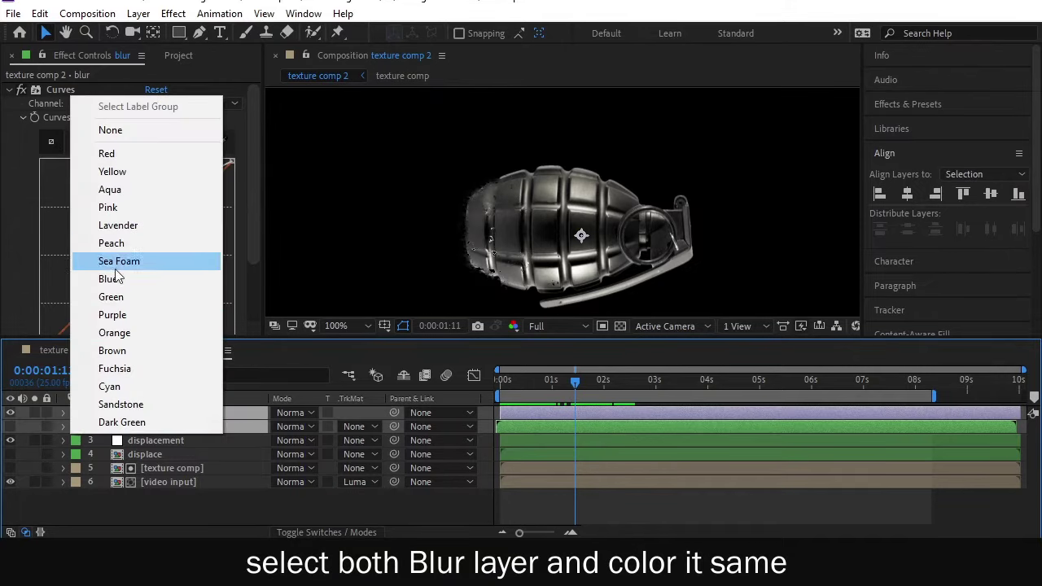
pyautogui.click(112, 383)
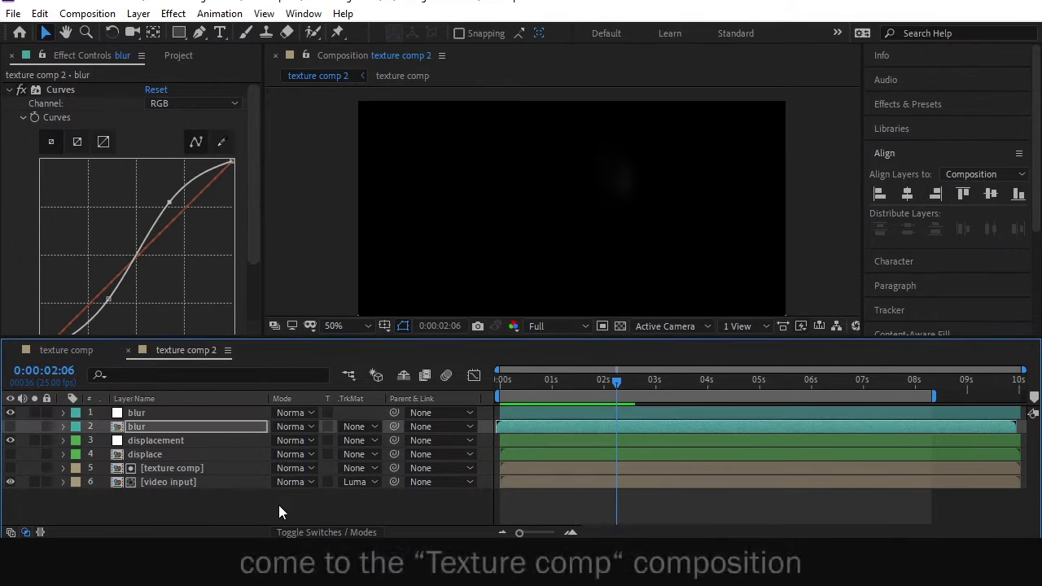
pyautogui.click(279, 505)
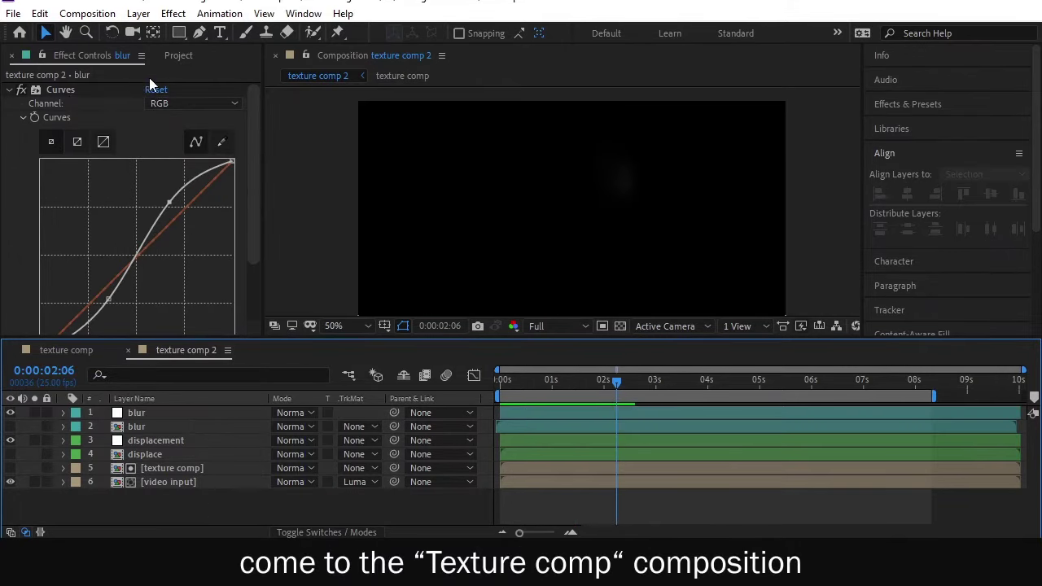
# - Open the texture comp composition and pre-compose the solid and ny_05.jpg layers together as "orignal texture comp"
pyautogui.click(176, 57)
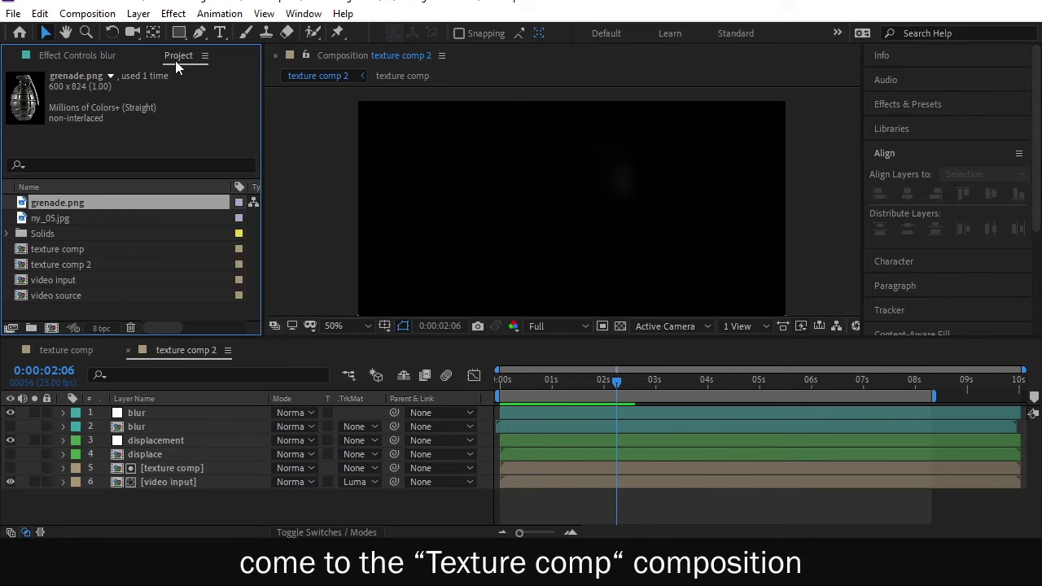
pyautogui.doubleClick(61, 249)
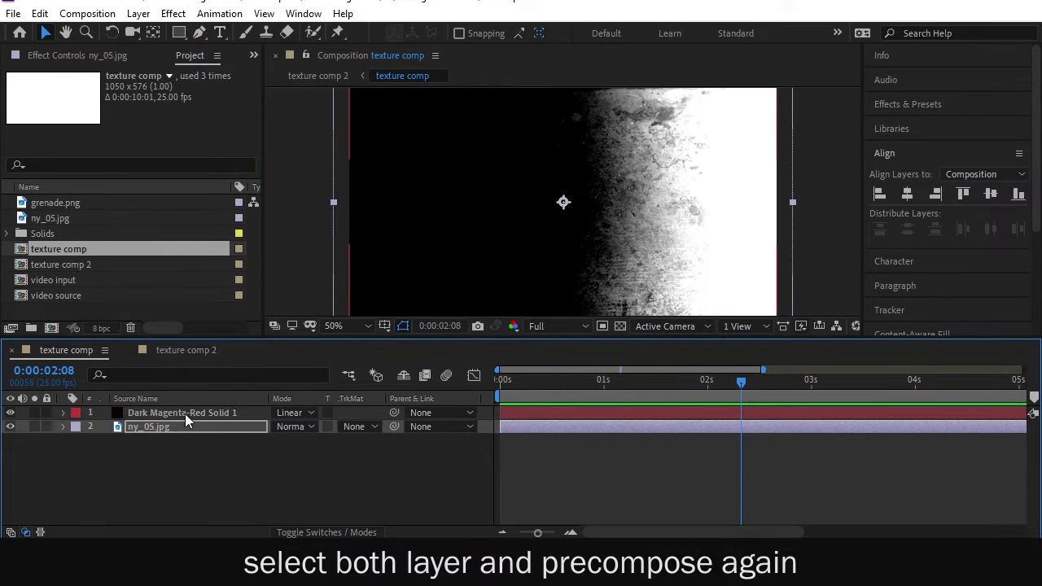
pyautogui.click(185, 413)
pyautogui.keyDown('shift'); pyautogui.click(184, 425); pyautogui.keyUp('shift')
pyautogui.rightClick(184, 425)
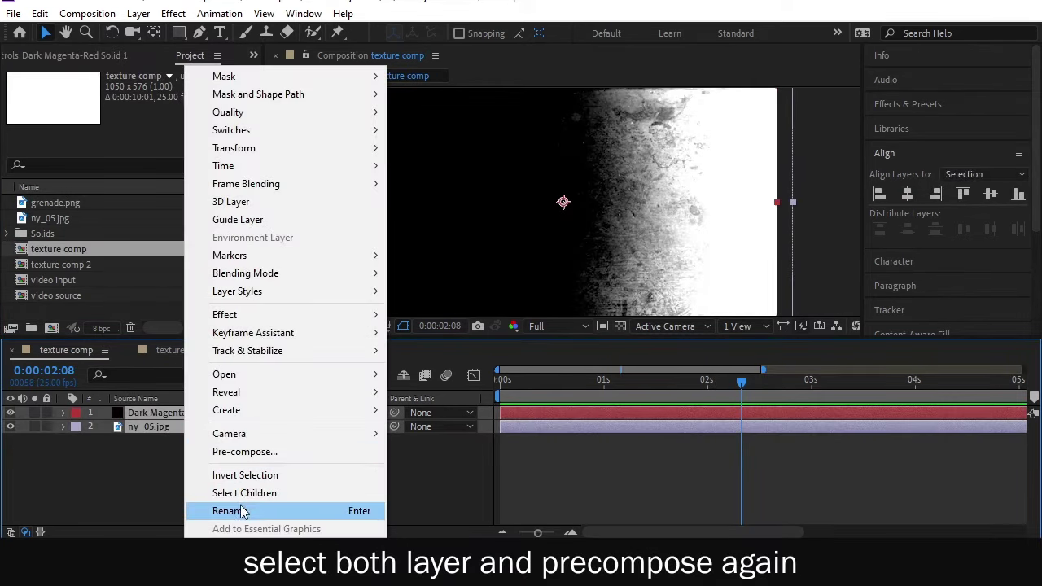
pyautogui.click(248, 452)
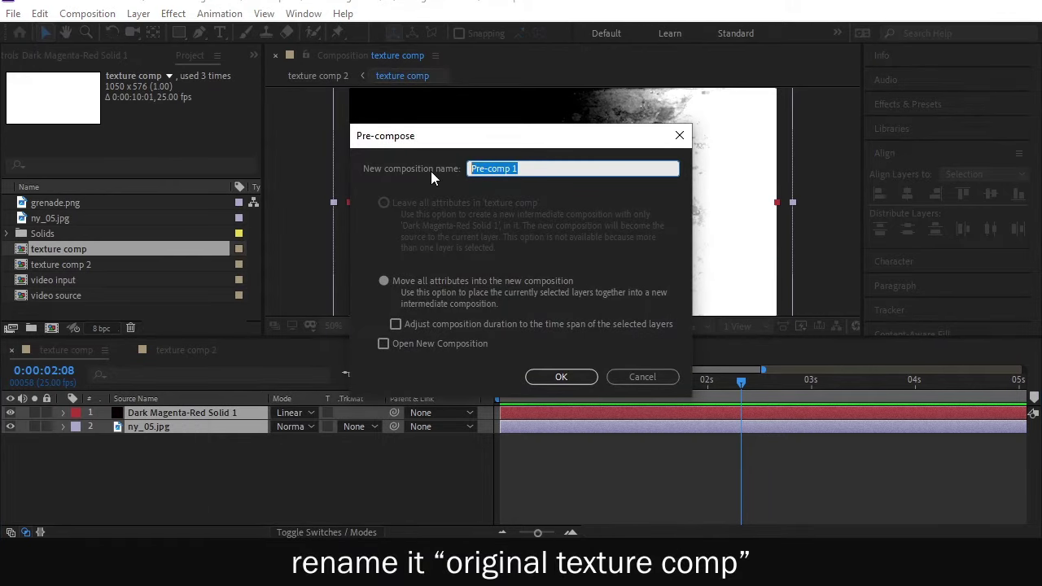
pyautogui.write('orignal texture')
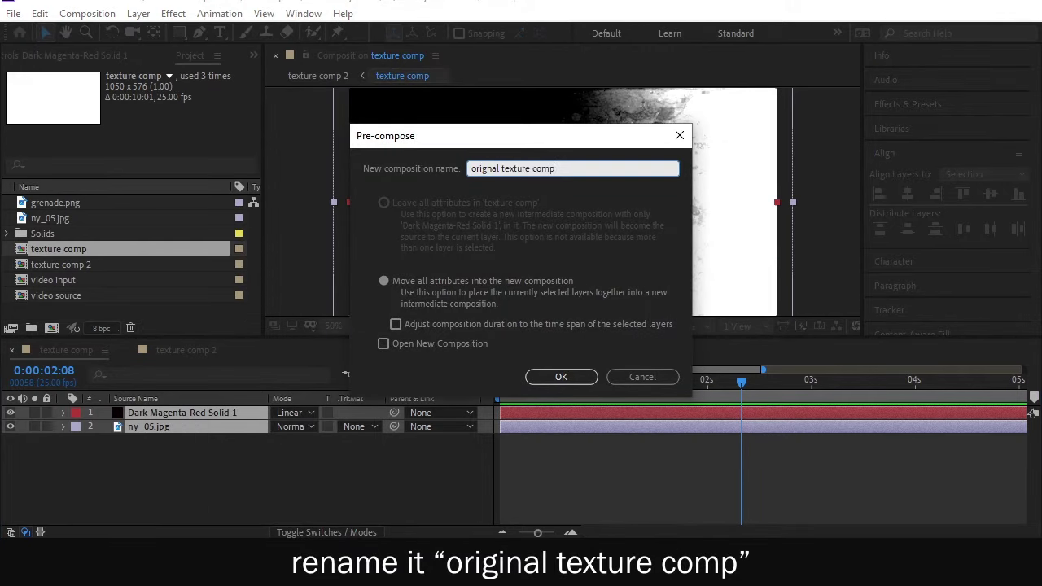
pyautogui.click(562, 377)
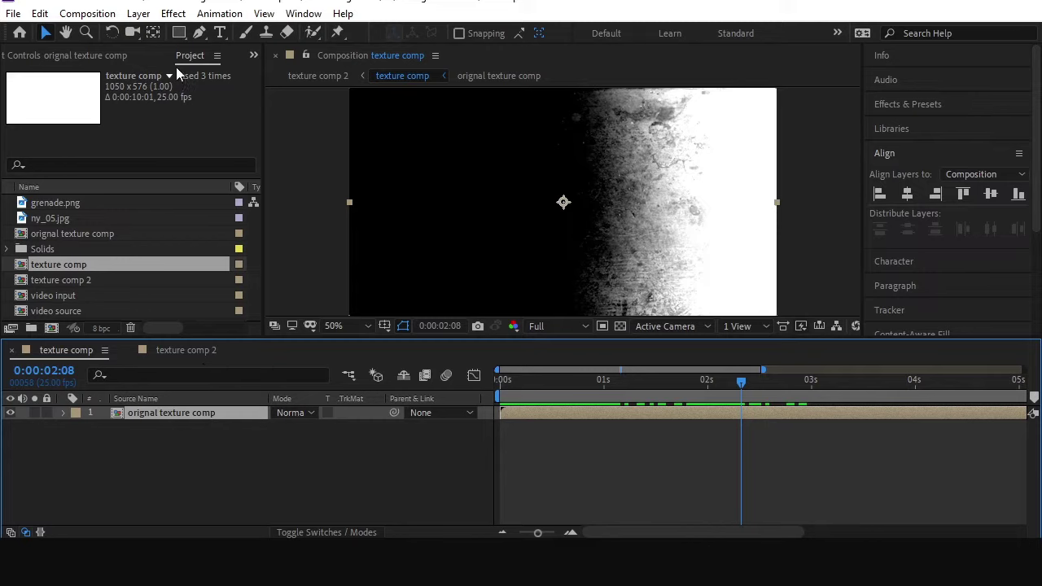
# - Apply the Fast Box Blur and Turbulent Displace effects to the orignal texture comp layer
pyautogui.hotkey('ctrl', 'space')
pyautogui.write('blur')
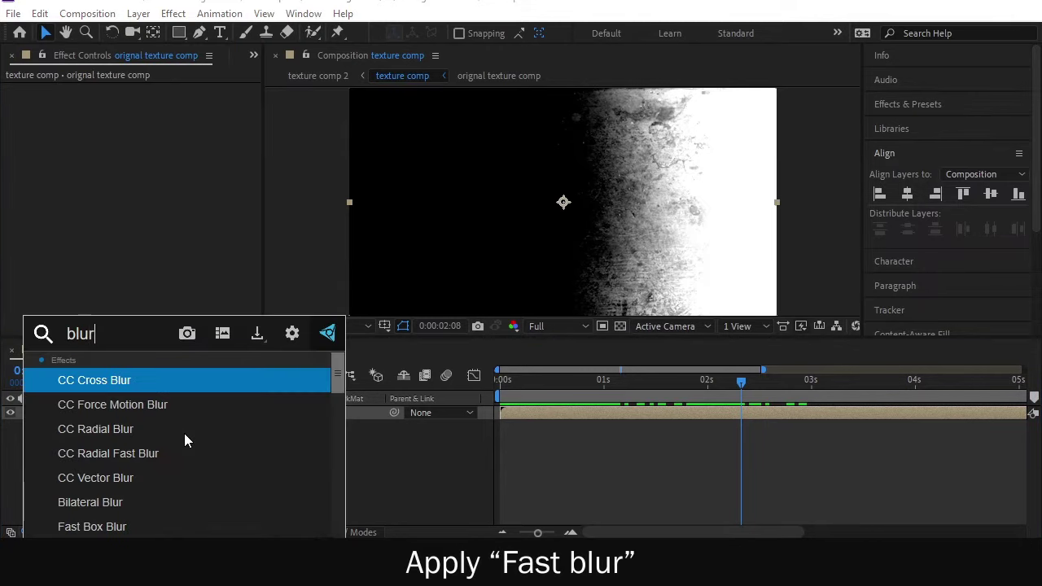
pyautogui.click(114, 529)
pyautogui.hotkey('ctrl', 'space')
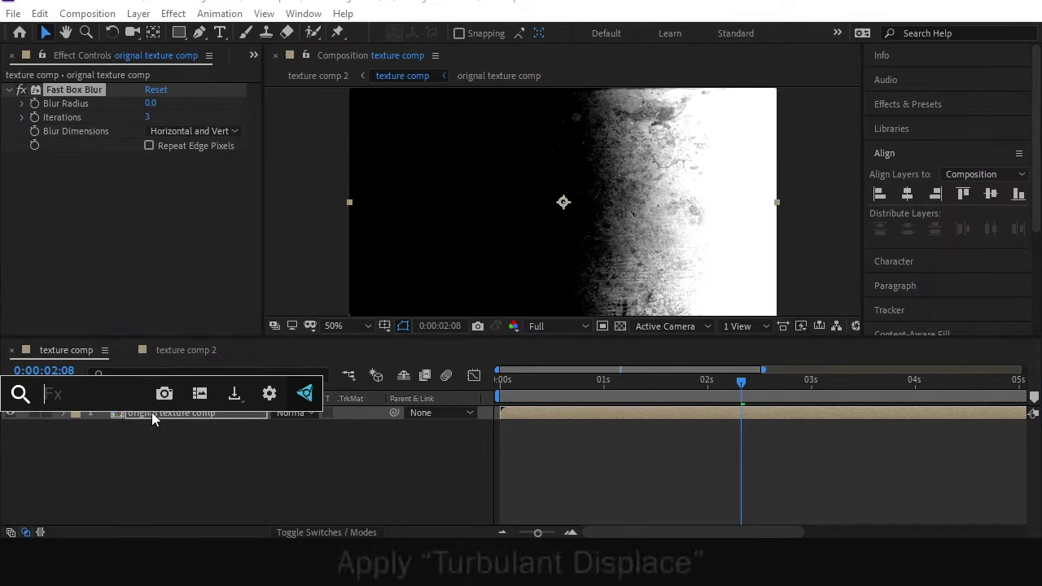
pyautogui.write('turbu')
pyautogui.click(152, 385)
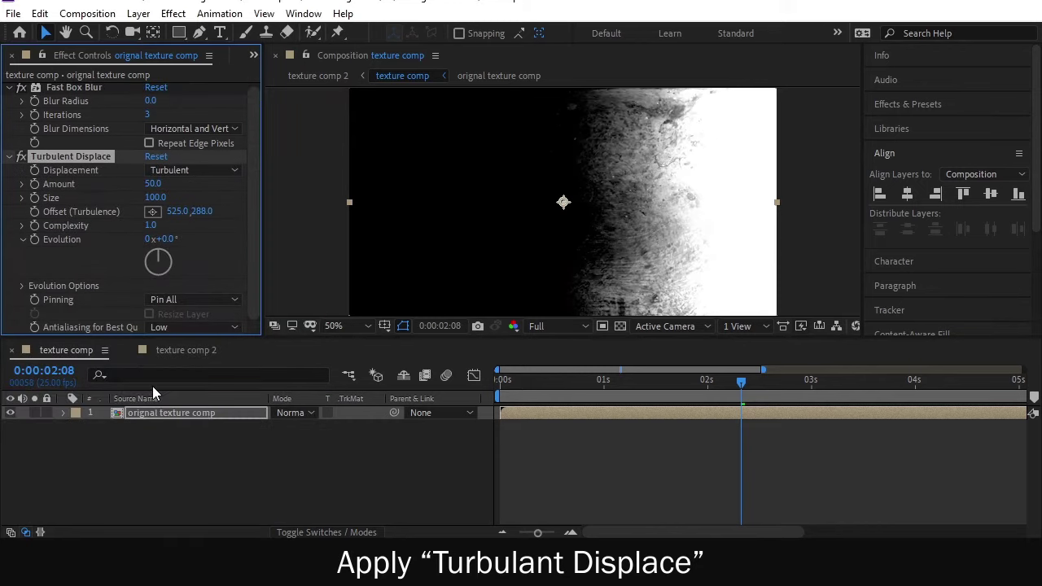
pyautogui.press(',')
pyautogui.press('.')
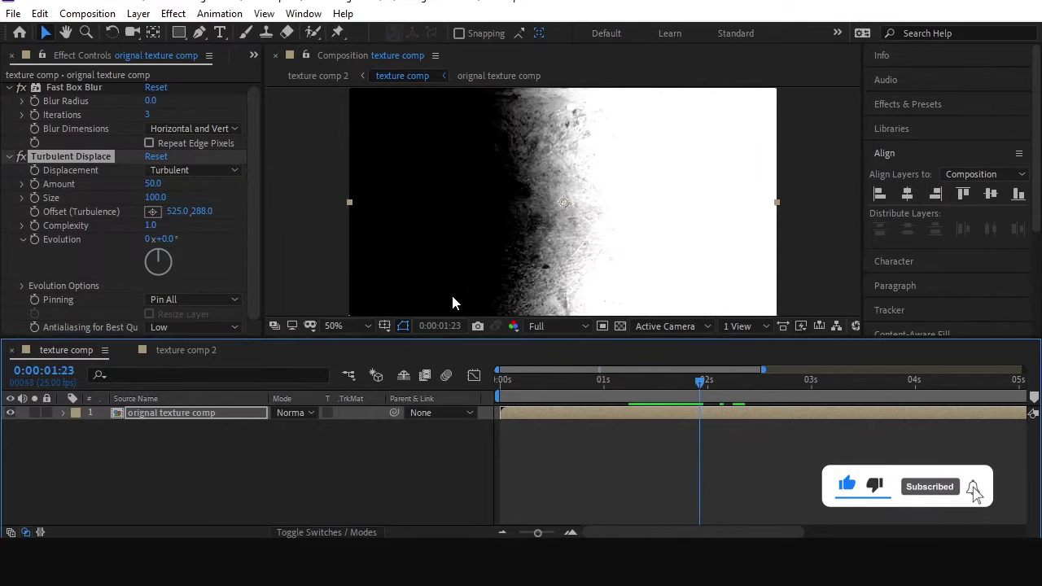
# - Move Fast Box Blur below Turbulent Displace, set its Blur Radius to 10 and preview the softened wipe edge
pyautogui.click(9, 156)
pyautogui.moveTo(72, 89); pyautogui.dragTo(81, 133)
pyautogui.click(148, 118)
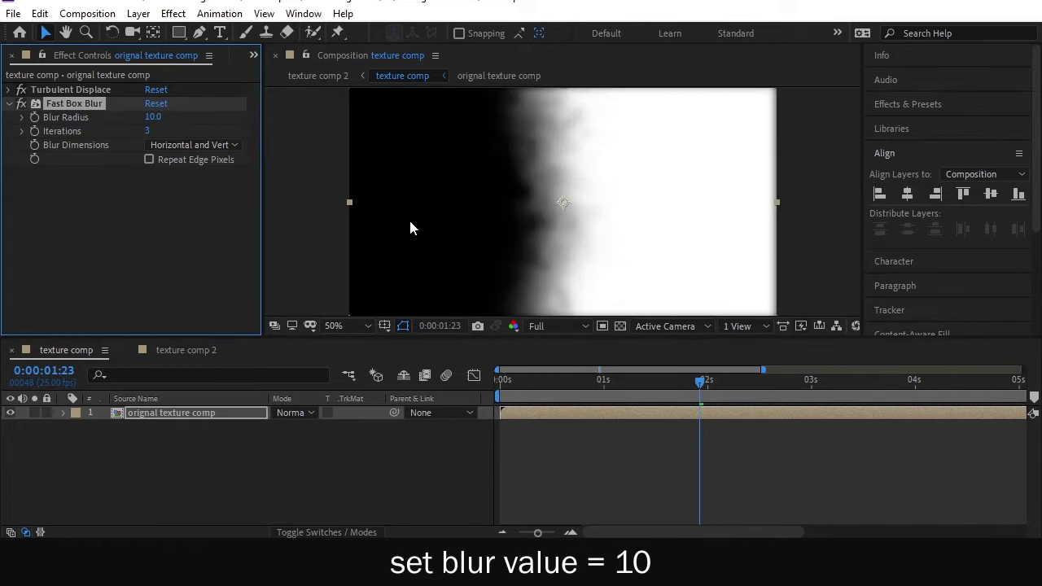
pyautogui.press(',')
pyautogui.click(677, 379)
pyautogui.moveTo(676, 379); pyautogui.dragTo(692, 379)
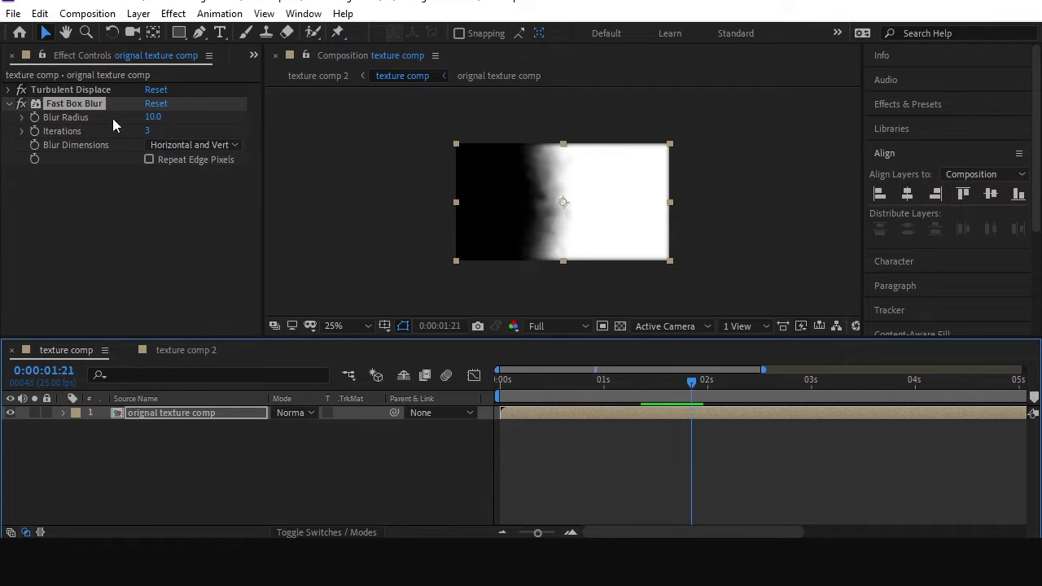
# - Set Turbulent Displace to Amount 68 and Size 21, and preview the texture with Fast Box Blur switched off
pyautogui.click(10, 89)
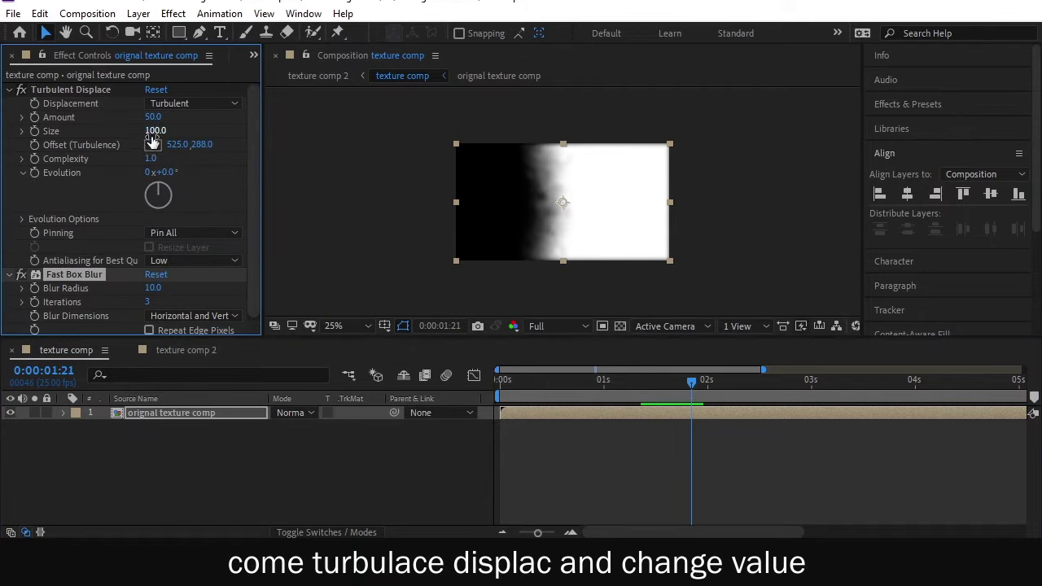
pyautogui.moveTo(153, 132); pyautogui.dragTo(116, 133)
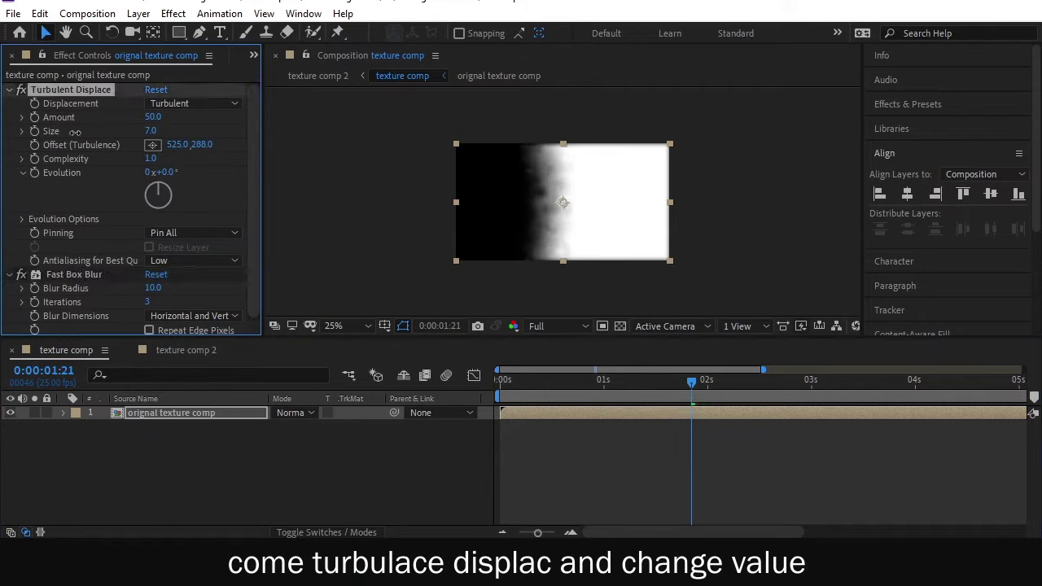
pyautogui.moveTo(153, 118); pyautogui.dragTo(165, 121)
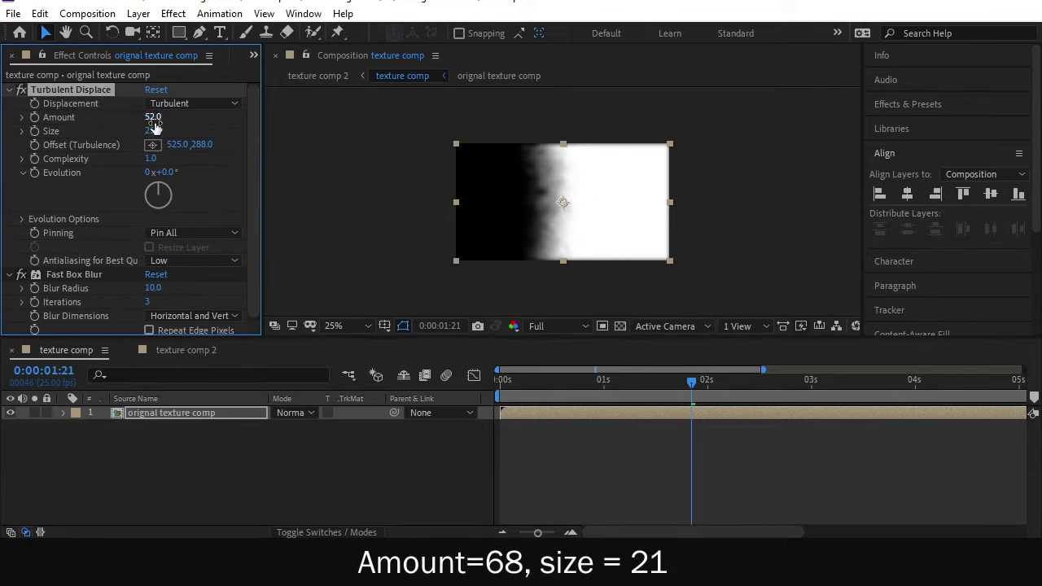
pyautogui.moveTo(694, 383)
pyautogui.mouseDown()
pyautogui.moveTo(632, 381)
pyautogui.moveTo(689, 372)
pyautogui.moveTo(708, 381)
pyautogui.mouseUp()
pyautogui.click(22, 275)
pyautogui.press('.')
pyautogui.moveTo(152, 117)
pyautogui.mouseDown()
pyautogui.moveTo(167, 118)
pyautogui.moveTo(147, 127)
pyautogui.mouseUp()
pyautogui.click(545, 392)
pyautogui.press('space')
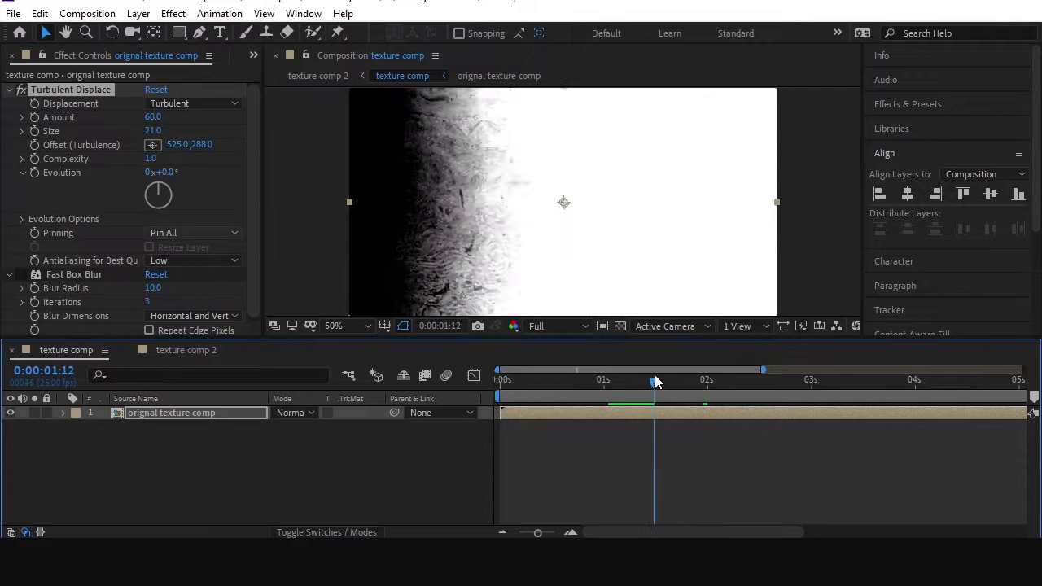
# - Animate the Turbulent Displace Evolution with the expression time*250
pyautogui.keyDown('alt'); pyautogui.click(35, 172); pyautogui.keyUp('alt')
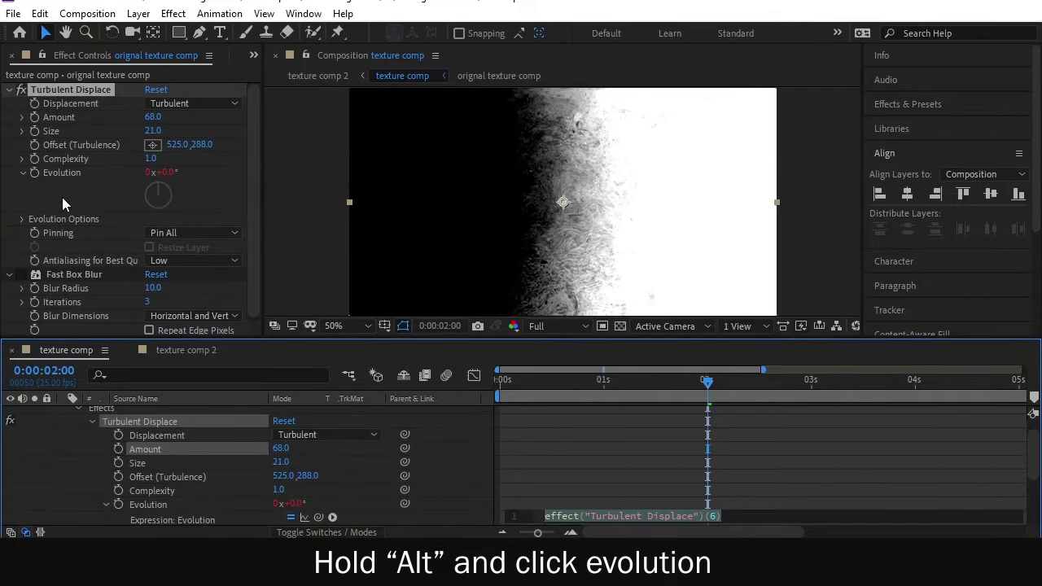
pyautogui.write('time*')
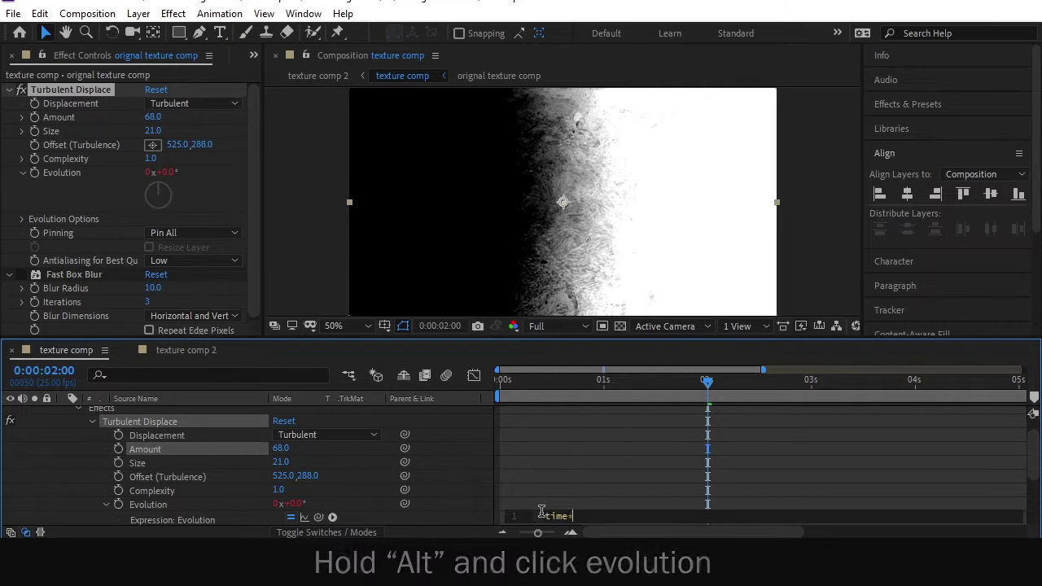
pyautogui.write('250')
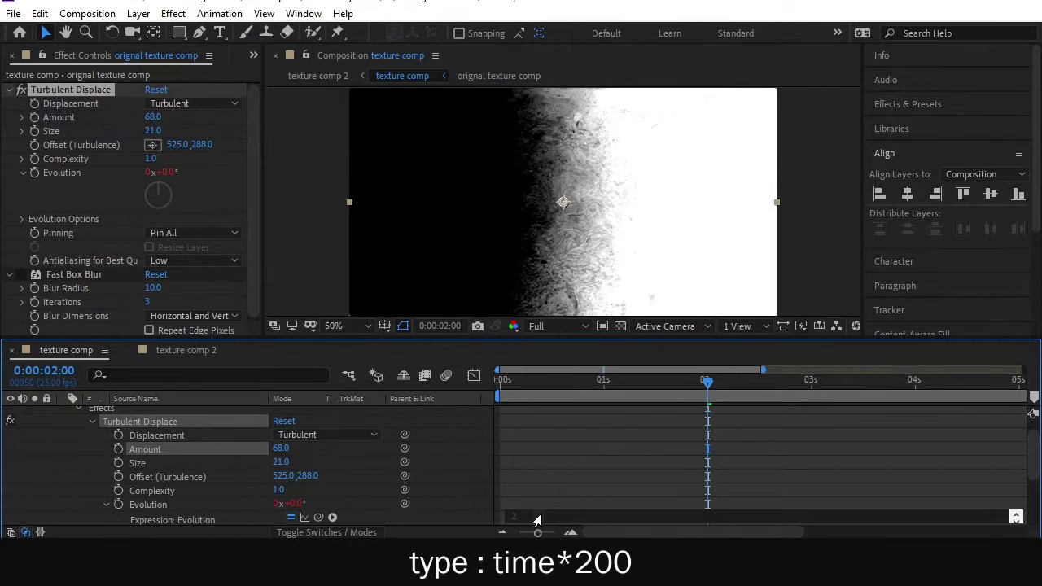
pyautogui.click(548, 503)
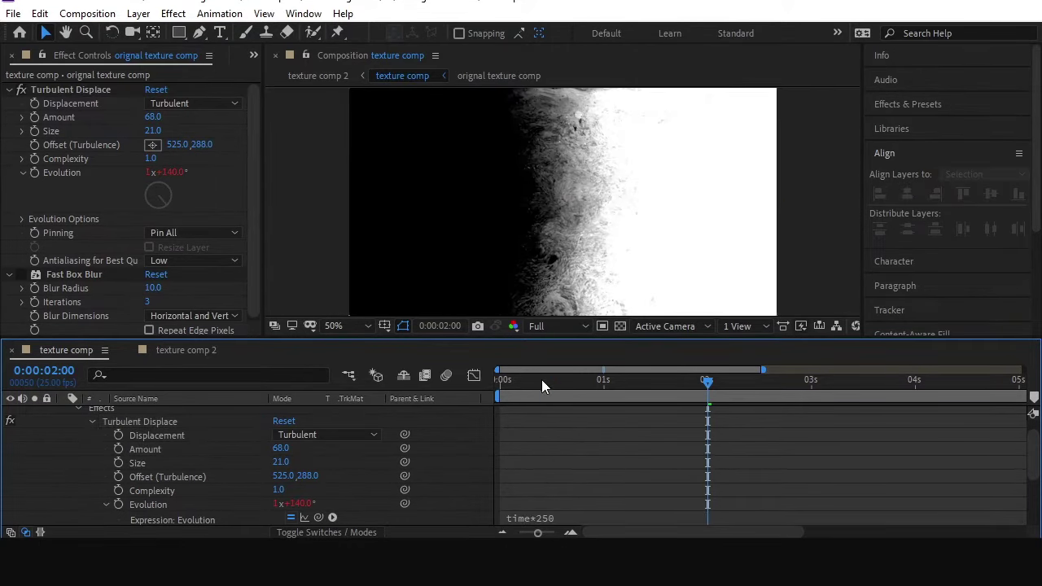
# - Switch Fast Box Blur back on with Repeat Edge Pixels enabled and set the Turbulent Displace Amount to 50
pyautogui.moveTo(603, 380); pyautogui.dragTo(682, 422)
pyautogui.click(22, 276)
pyautogui.click(65, 439)
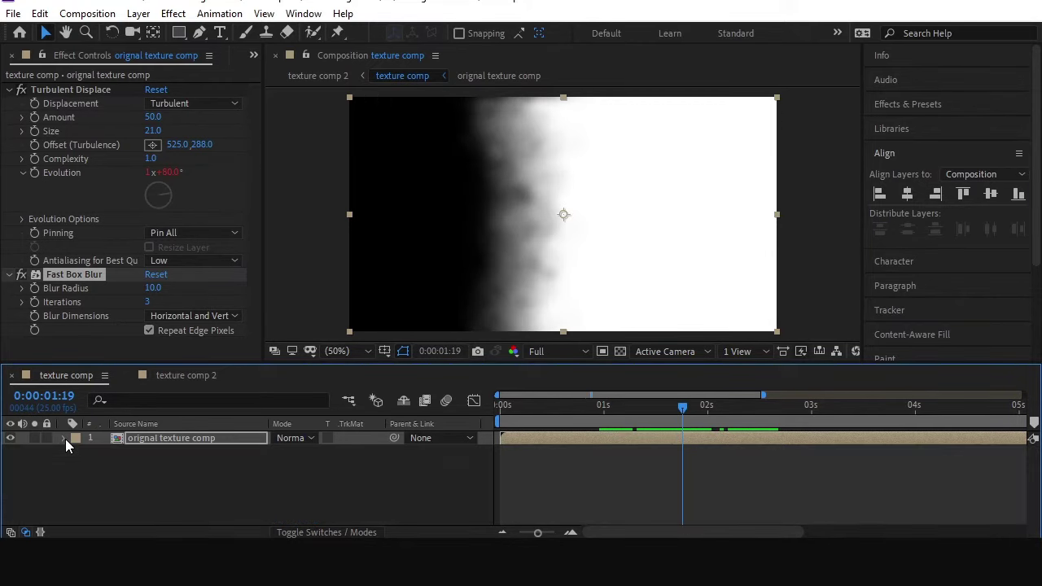
# - In texture comp 2, steepen the upper part of the blur comp layer's RGB curve and preview the wipe
pyautogui.click(176, 375)
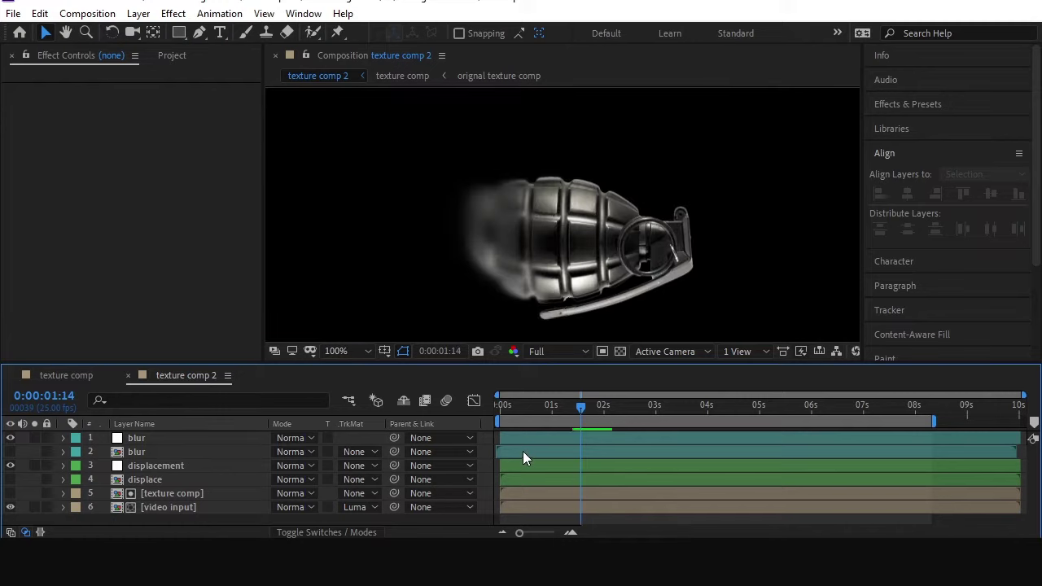
pyautogui.click(525, 451)
pyautogui.moveTo(500, 402); pyautogui.dragTo(591, 407)
pyautogui.moveTo(168, 201); pyautogui.dragTo(142, 185)
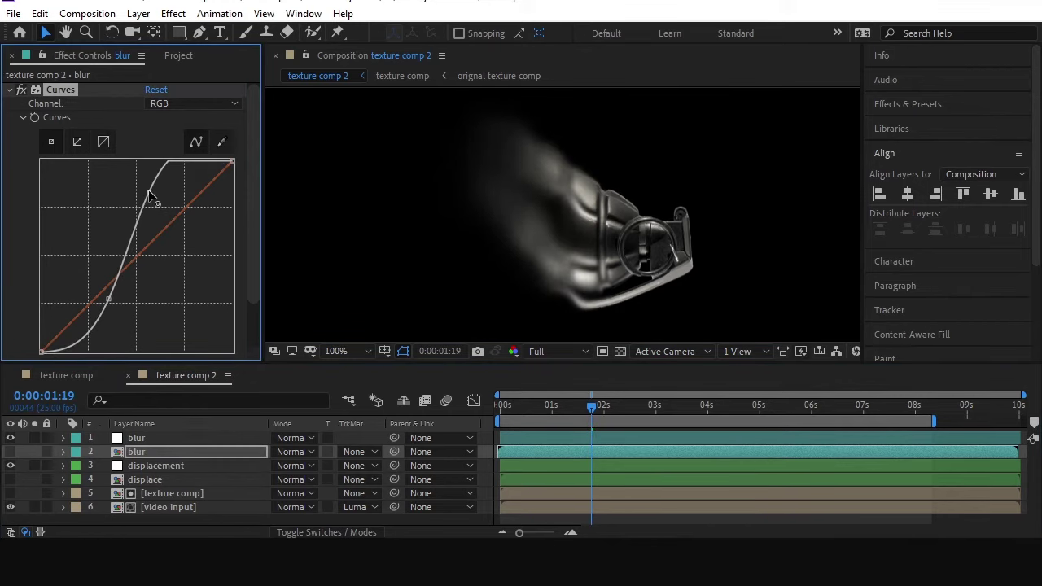
pyautogui.moveTo(500, 413); pyautogui.dragTo(569, 417)
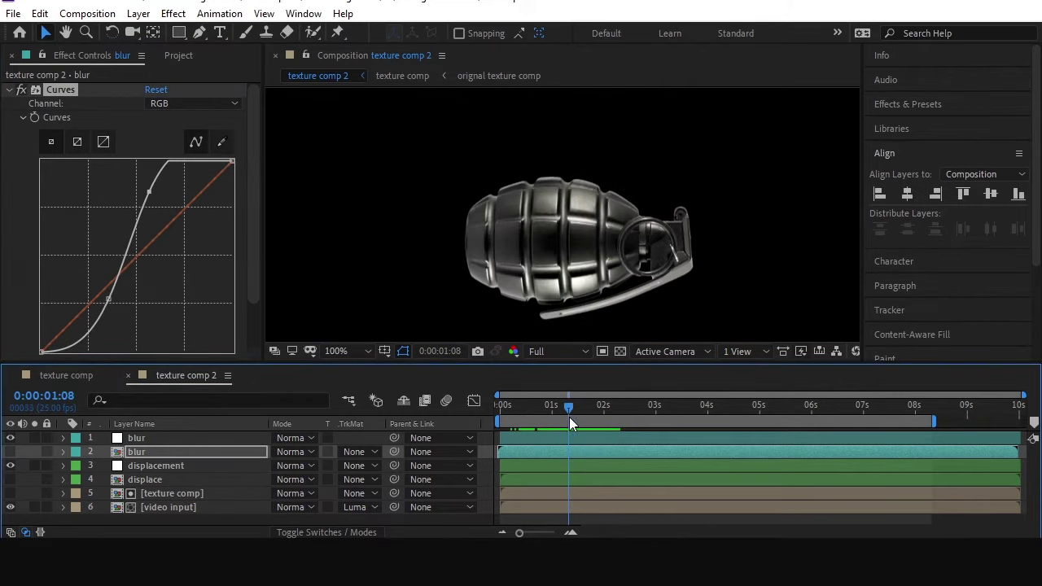
# - Rename the texture comp 2 composition to "disintegrate"
pyautogui.click(97, 15)
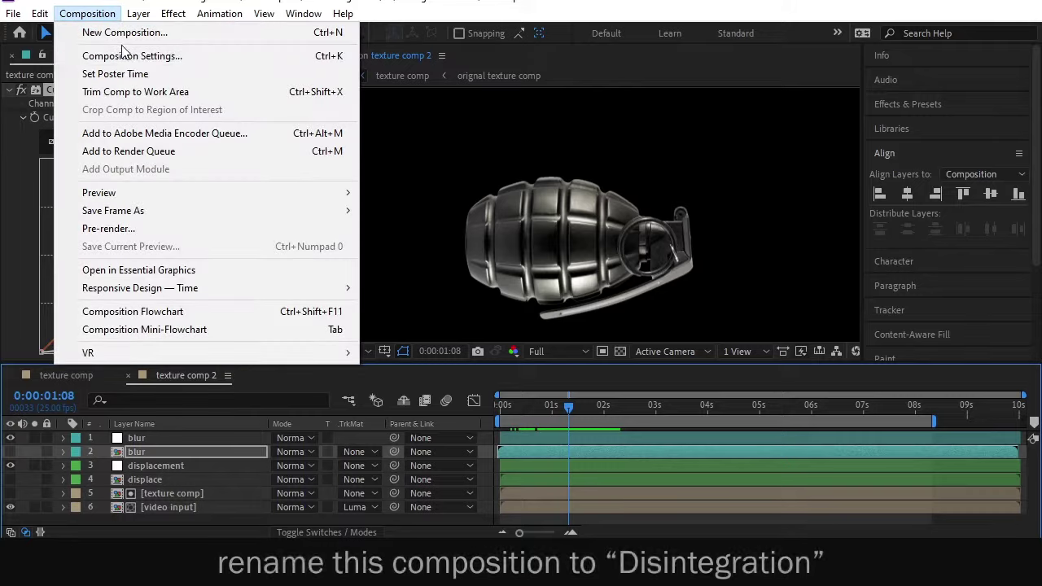
pyautogui.click(130, 52)
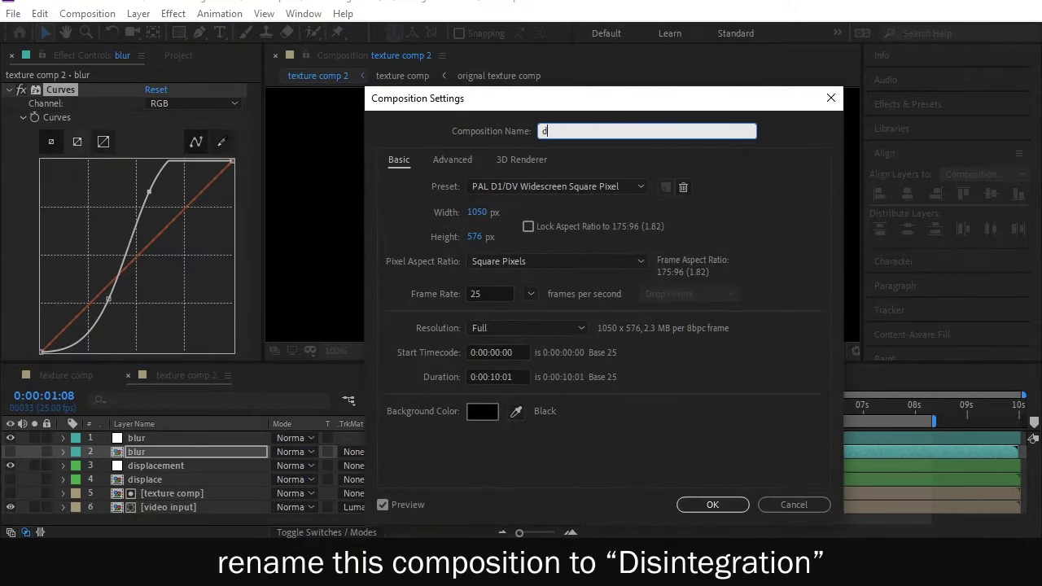
pyautogui.click(702, 505)
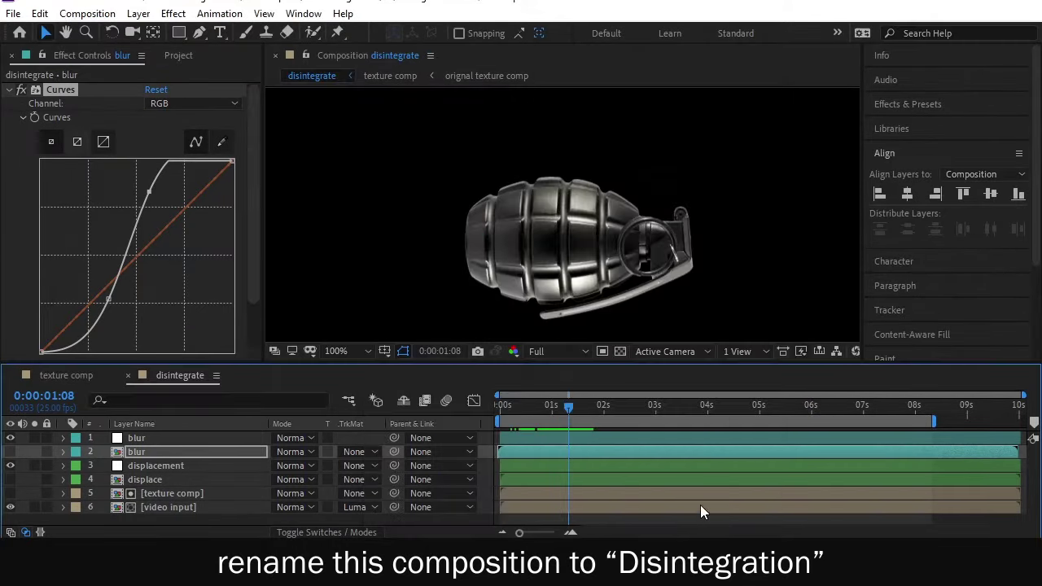
# - Inspect the displacement layer's effect settings and scrub through the wipe to check the smoke position
pyautogui.moveTo(568, 411); pyautogui.dragTo(595, 418)
pyautogui.click(200, 480)
pyautogui.click(179, 467)
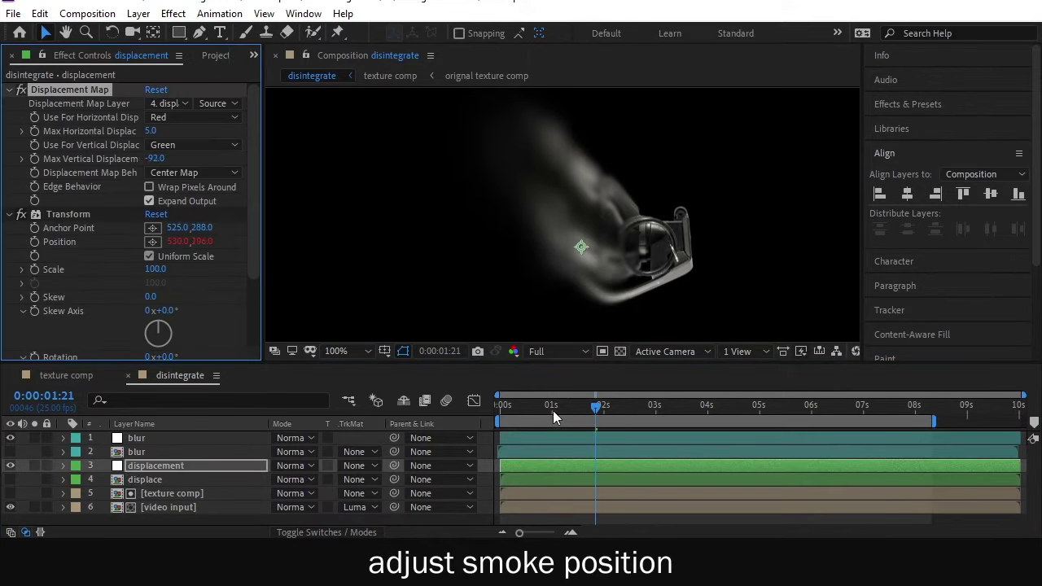
pyautogui.moveTo(552, 410); pyautogui.dragTo(583, 426)
# - Add a new adjustment layer above the others and name it "turbulance"
pyautogui.rightClick(96, 518)
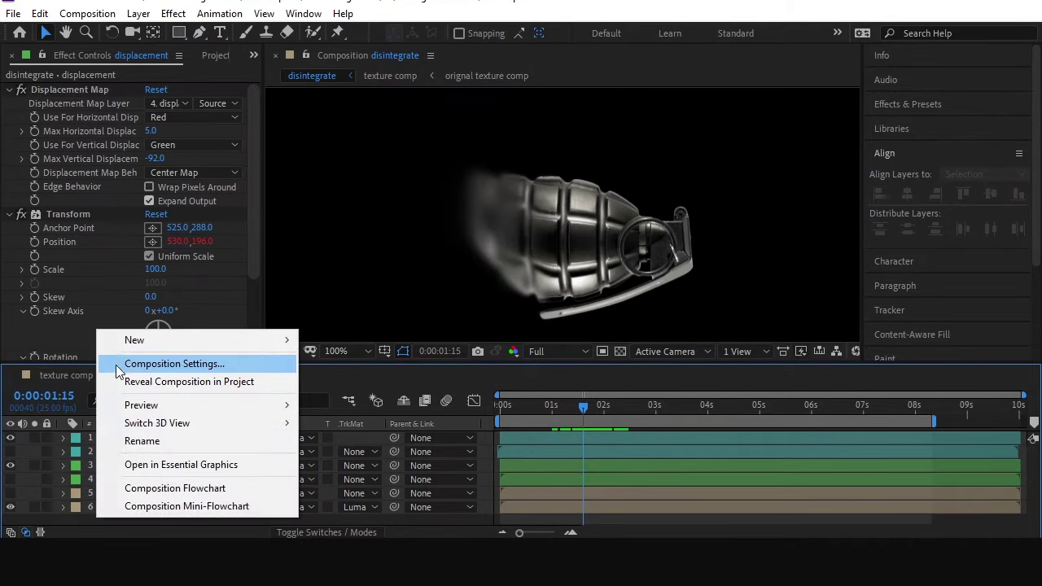
pyautogui.moveTo(135, 340)
pyautogui.click(429, 472)
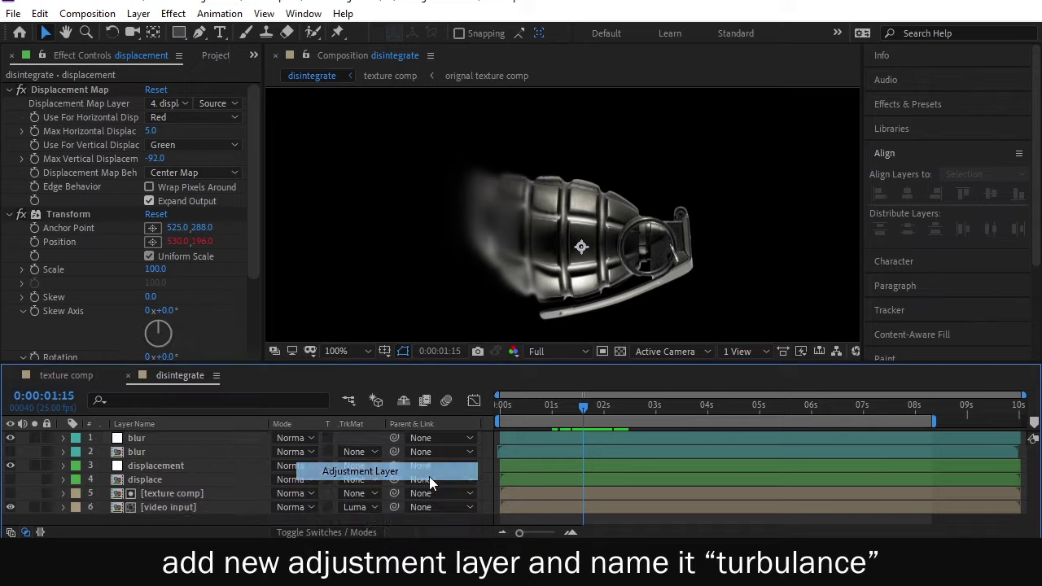
pyautogui.rightClick(242, 440)
pyautogui.click(278, 510)
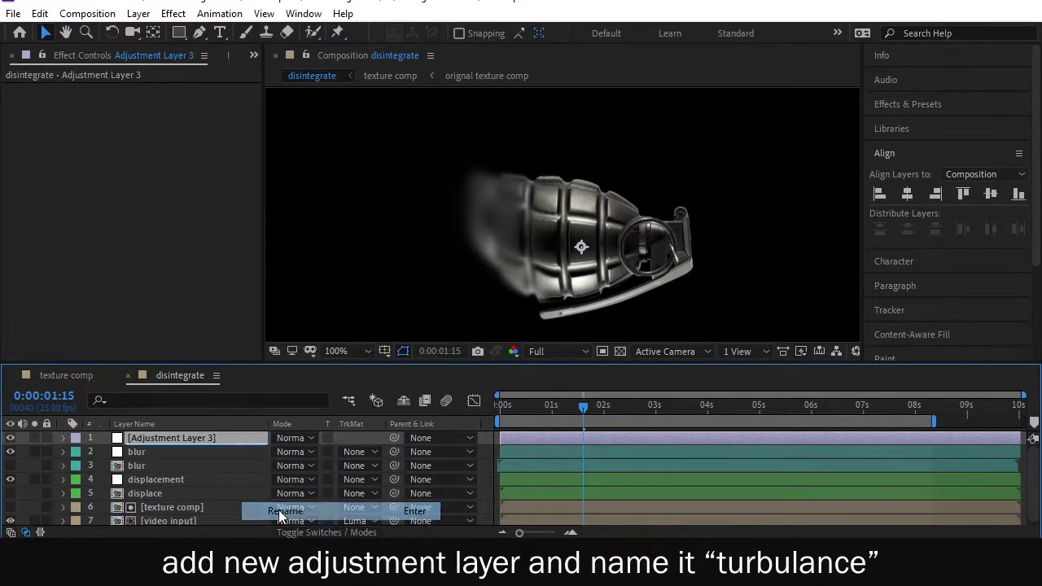
pyautogui.write('turbula')
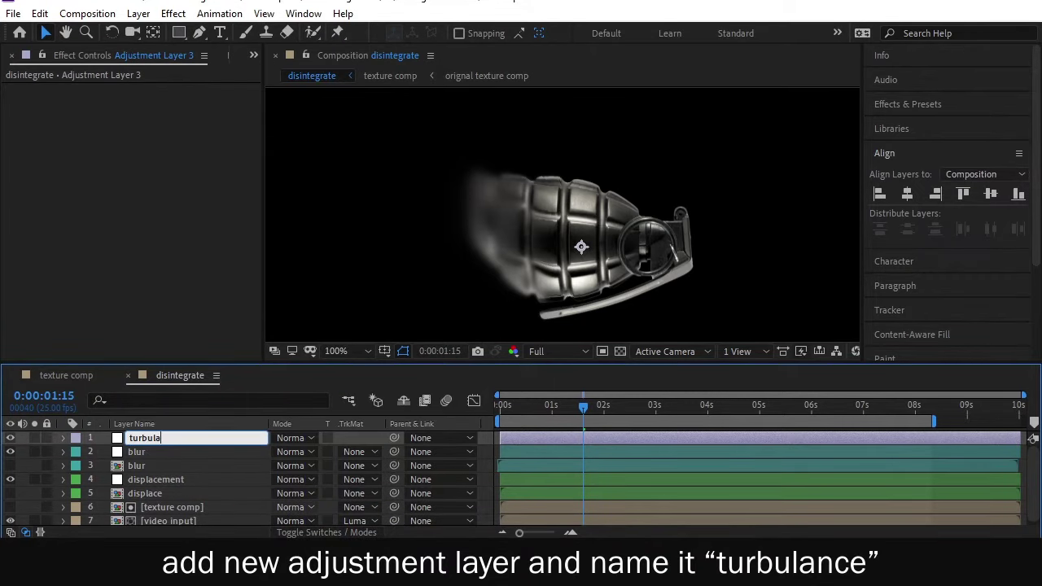
pyautogui.write('nce')
pyautogui.press('Return')
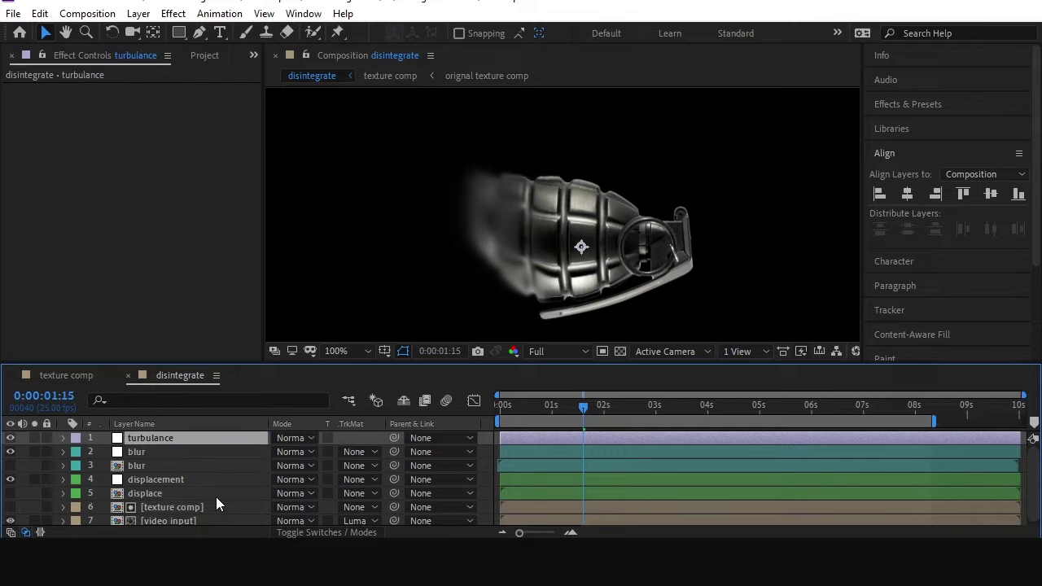
# - Duplicate the blur comp layer and place the copy above the turbulance layer
pyautogui.click(183, 465)
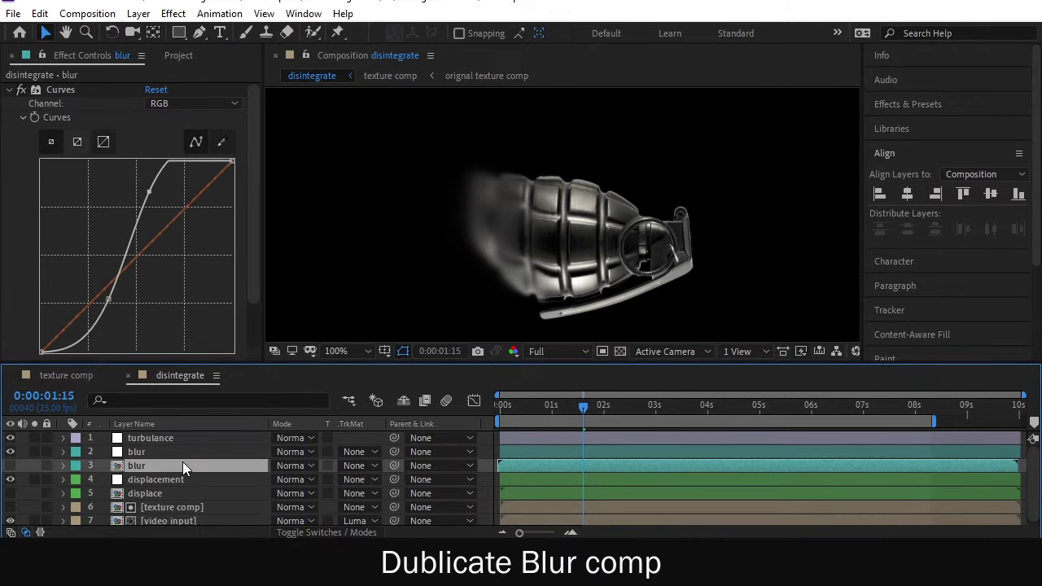
pyautogui.hotkey('ctrl', 'd')
pyautogui.moveTo(170, 466); pyautogui.dragTo(174, 440)
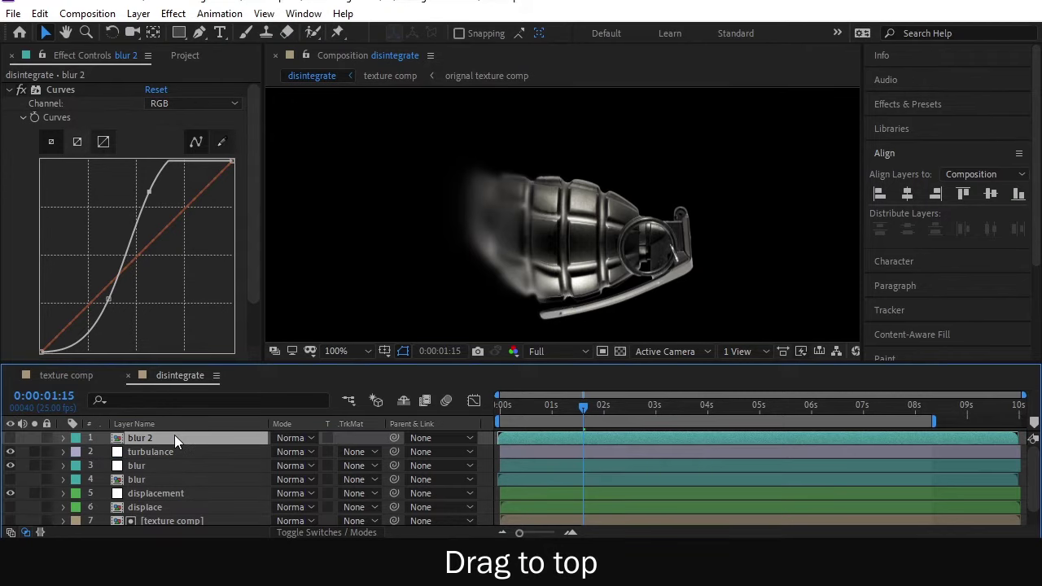
# - Rename the blur 2 layer to "texture comp" and set the turbulance layer's track matte to Luma Inverted Matte using it
pyautogui.rightClick(176, 437)
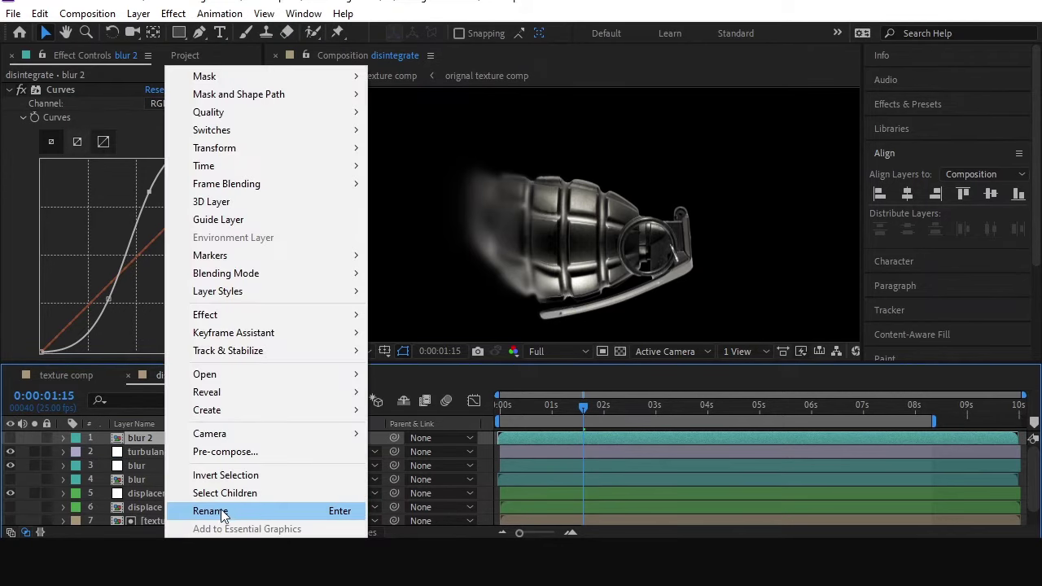
pyautogui.click(222, 510)
pyautogui.write('tec')
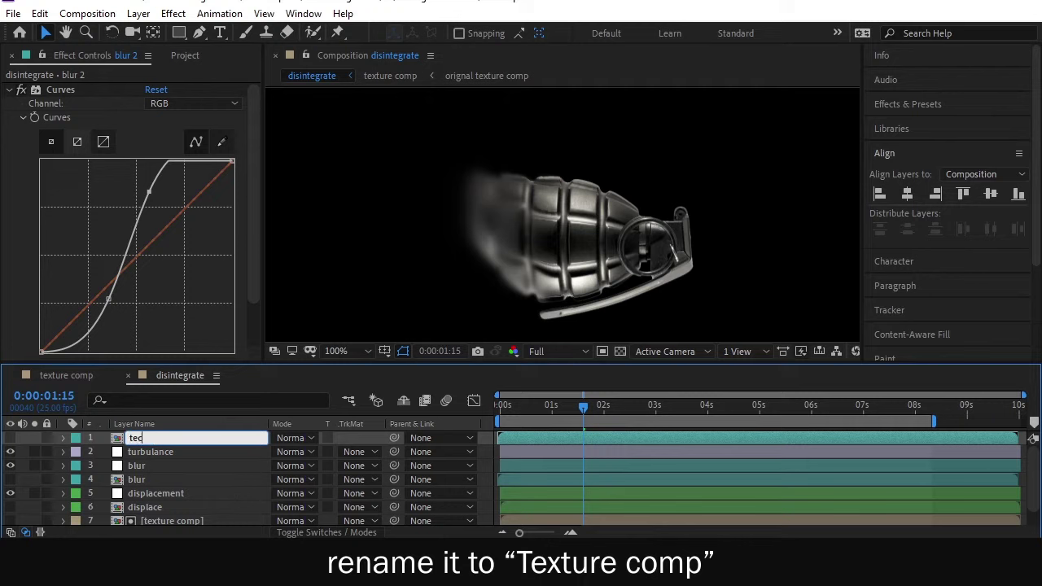
pyautogui.write('ture comp')
pyautogui.press('Return')
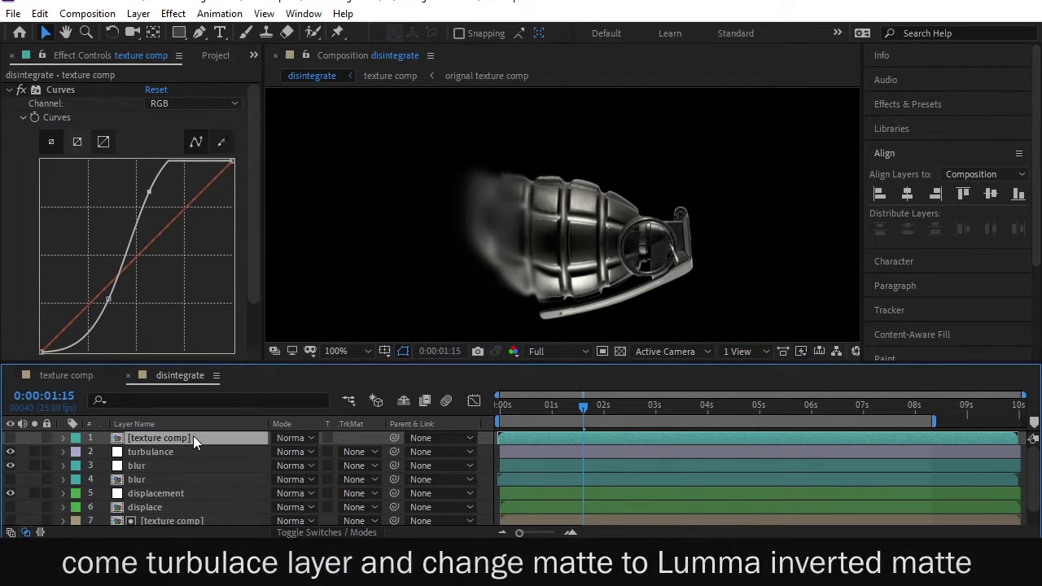
pyautogui.click(366, 453)
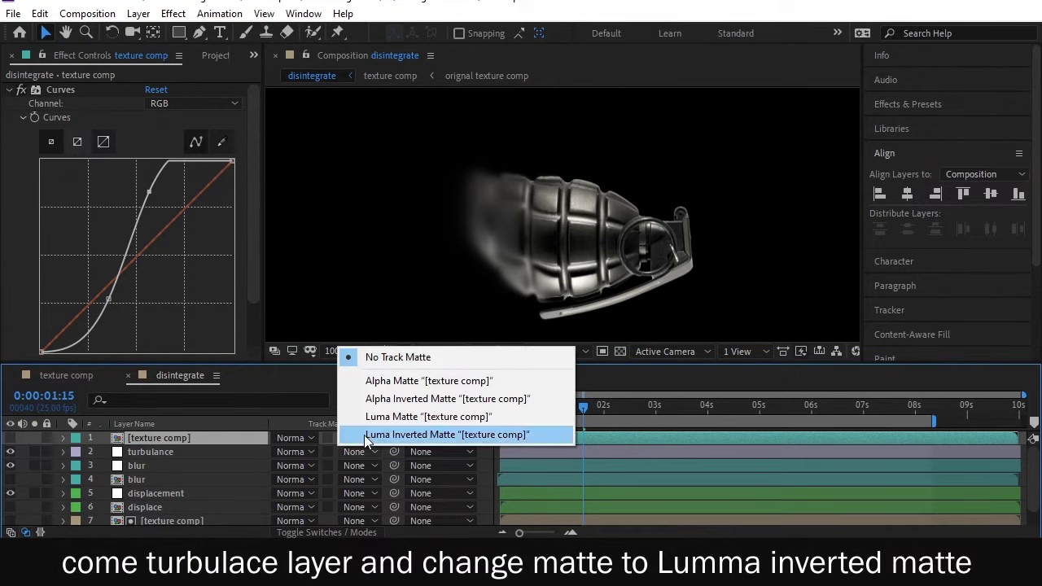
pyautogui.click(364, 435)
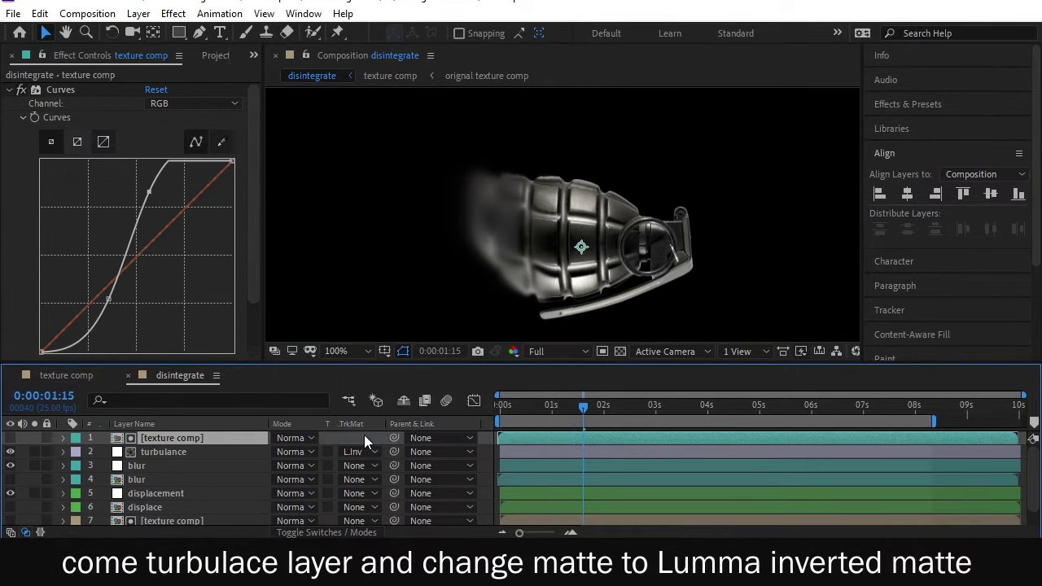
# - Apply Turbulent Displace to the turbulance layer with Amount 156 and Size 19, and scrub through the smoke
pyautogui.click(176, 452)
pyautogui.hotkey('ctrl', 'space')
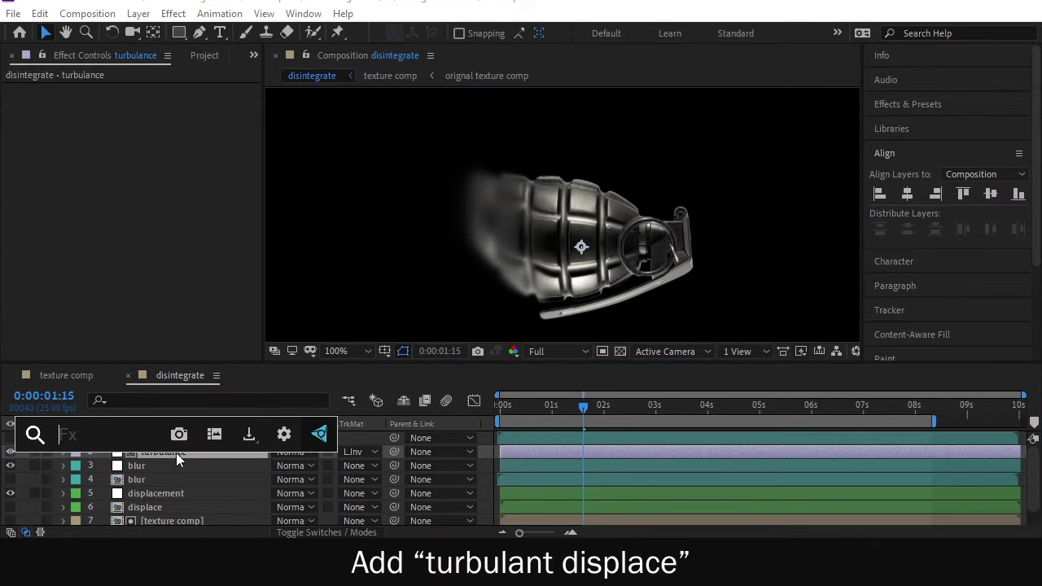
pyautogui.write('tur')
pyautogui.click(155, 383)
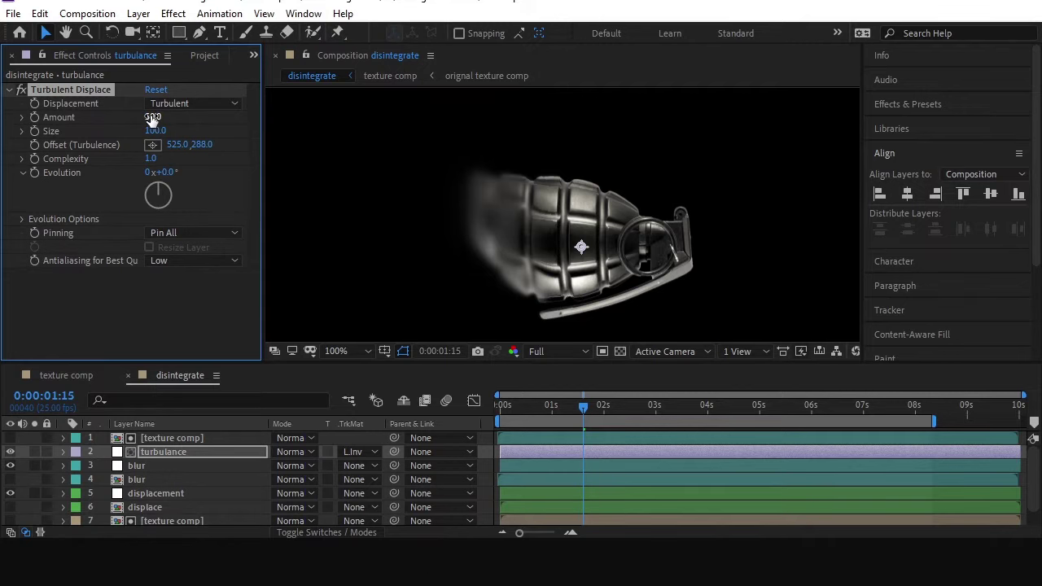
pyautogui.moveTo(186, 120); pyautogui.dragTo(177, 121)
pyautogui.moveTo(155, 131); pyautogui.dragTo(92, 139)
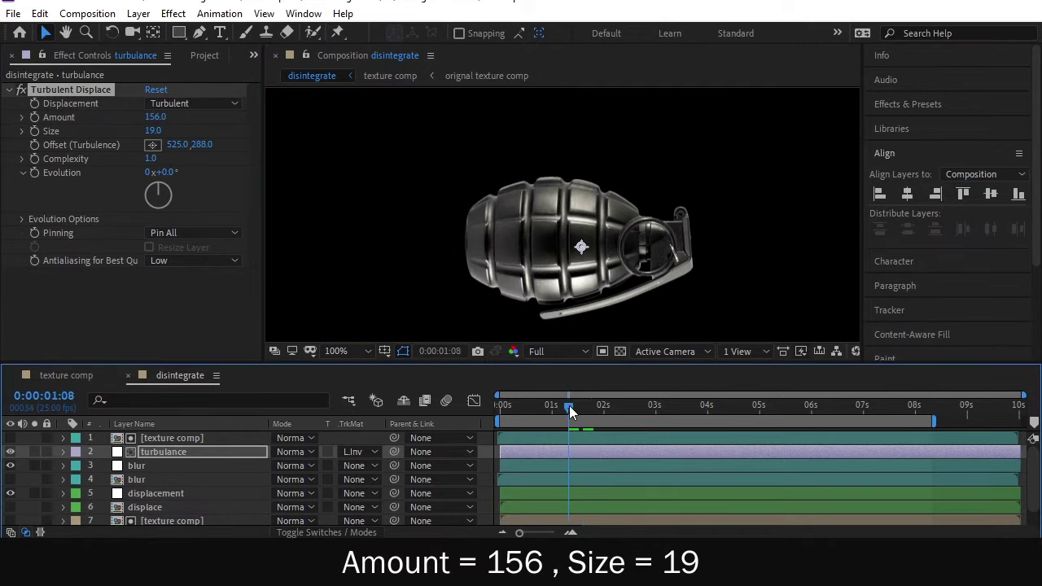
pyautogui.moveTo(569, 406); pyautogui.dragTo(590, 413)
pyautogui.moveTo(596, 411)
pyautogui.mouseDown()
pyautogui.moveTo(621, 407)
pyautogui.moveTo(595, 408)
pyautogui.mouseUp()
# - Lower the turbulance layer's opacity to 80% and scrub through the smoke
pyautogui.click(38, 179)
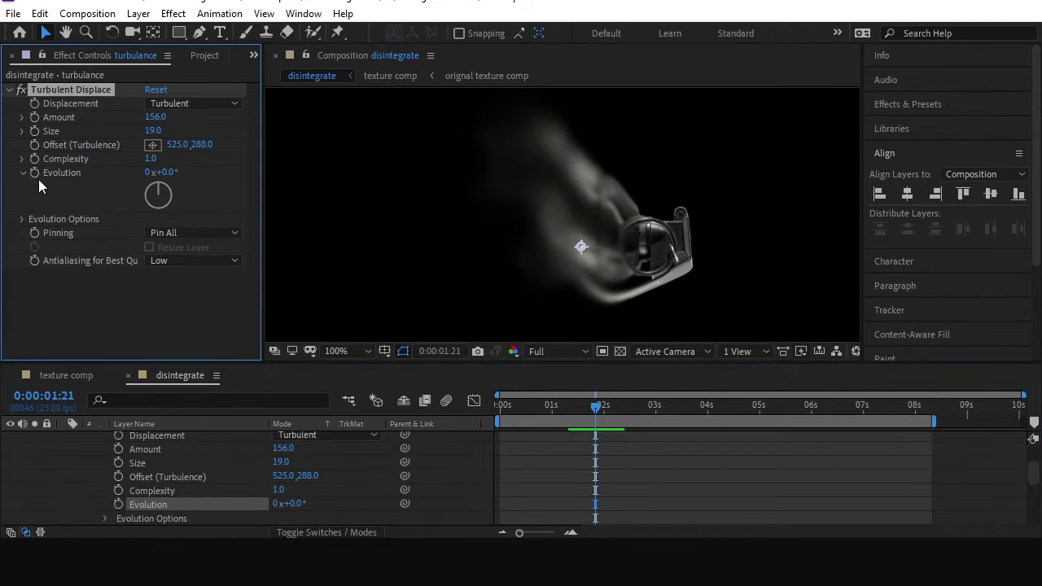
pyautogui.scroll(3, 175, 463)
pyautogui.click(175, 451)
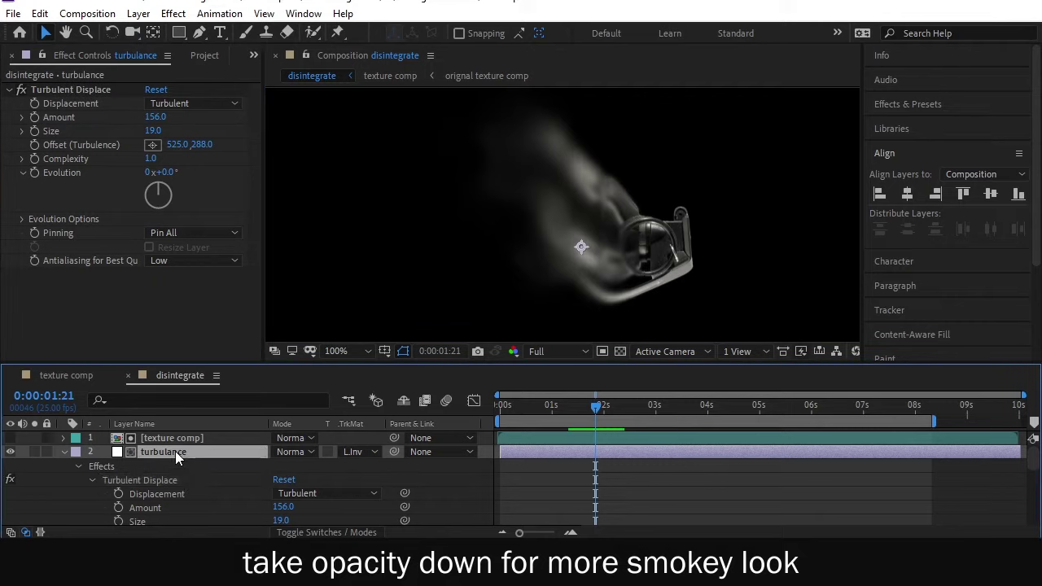
pyautogui.press('t')
pyautogui.moveTo(279, 471); pyautogui.dragTo(268, 465)
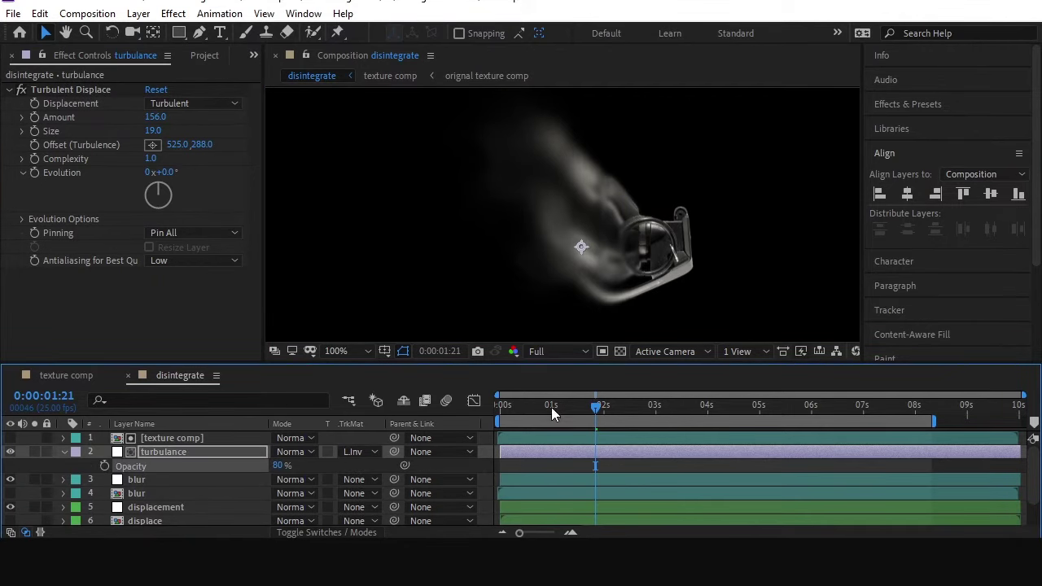
pyautogui.moveTo(551, 407)
pyautogui.mouseDown()
pyautogui.moveTo(621, 407)
pyautogui.moveTo(556, 413)
pyautogui.mouseUp()
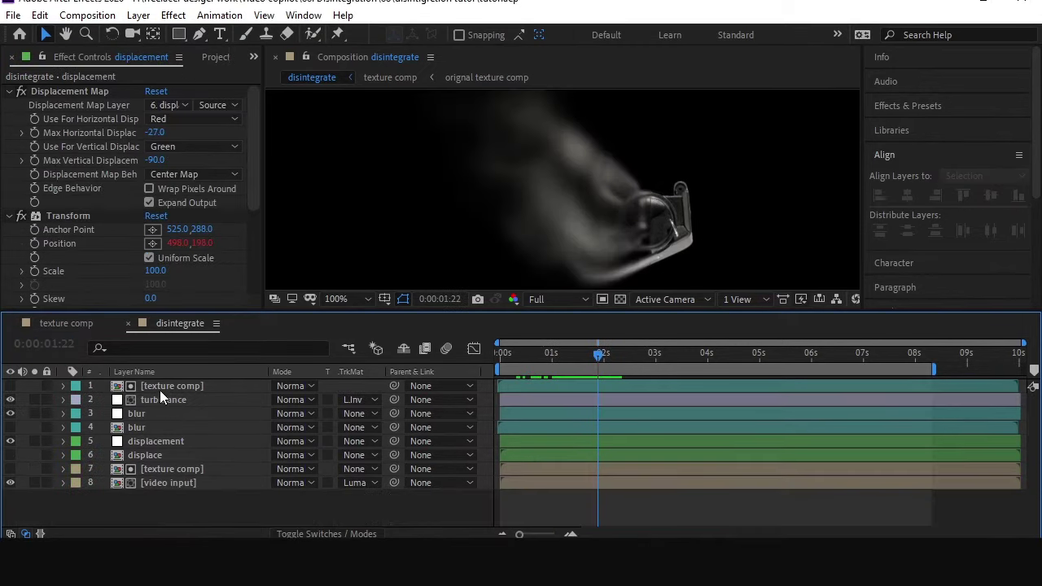
# - Duplicate the top texture comp and turbulance layers together and lower the opacity of the turbulance copy
pyautogui.click(159, 389)
pyautogui.keyDown('ctrl'); pyautogui.click(162, 395); pyautogui.keyUp('ctrl')
pyautogui.hotkey('ctrl', 'd')
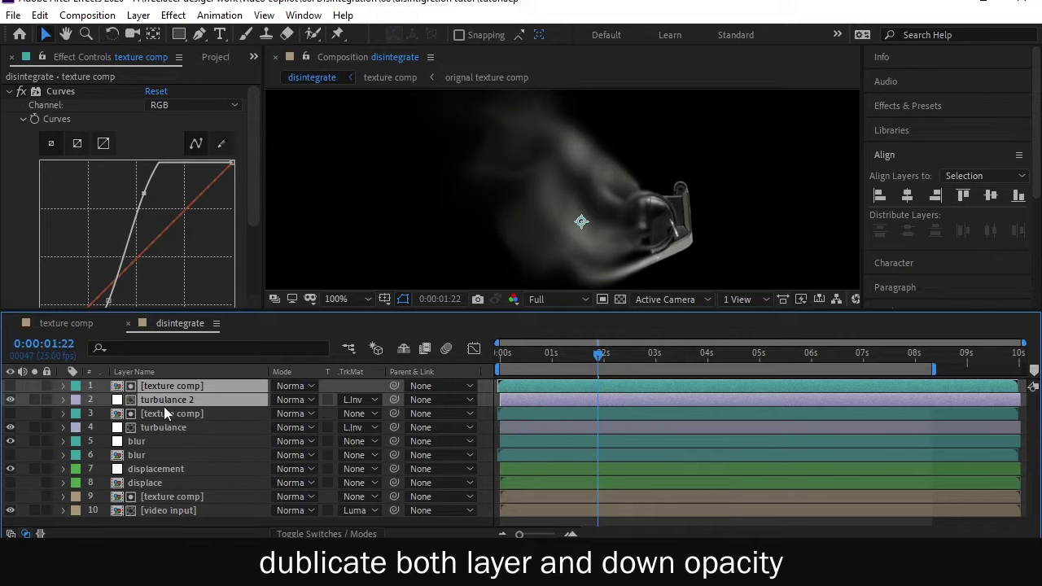
pyautogui.press('t')
pyautogui.click(243, 413)
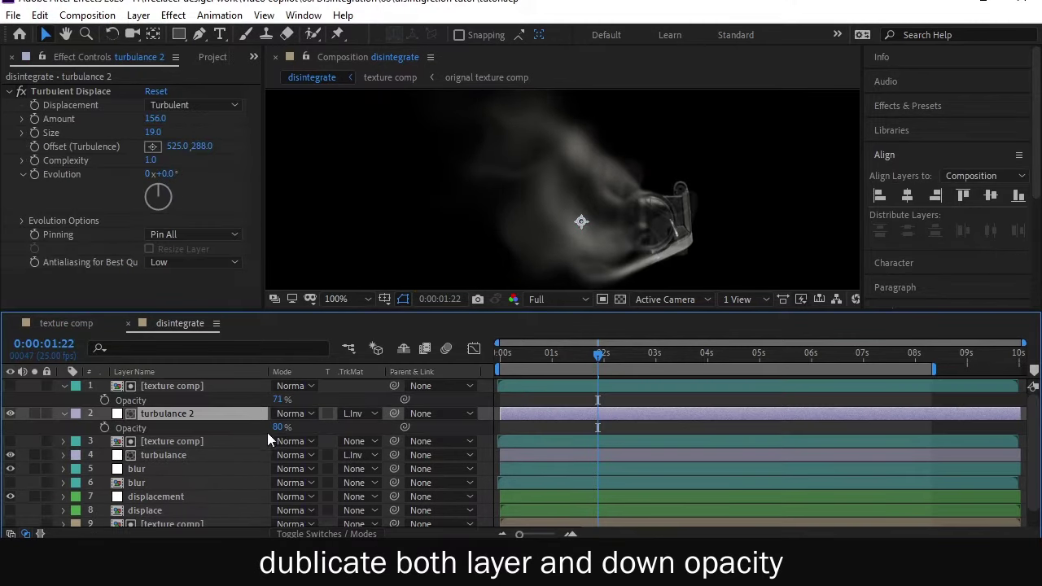
pyautogui.hotkey('ctrl', 'z')
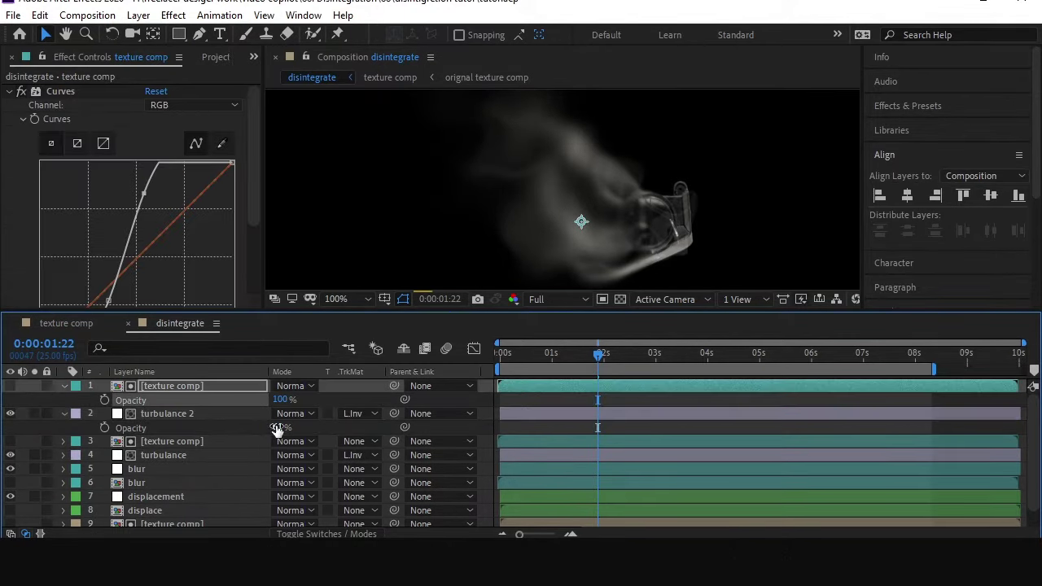
pyautogui.moveTo(277, 429); pyautogui.dragTo(269, 429)
pyautogui.click(64, 386)
pyautogui.click(160, 441)
pyautogui.press('t')
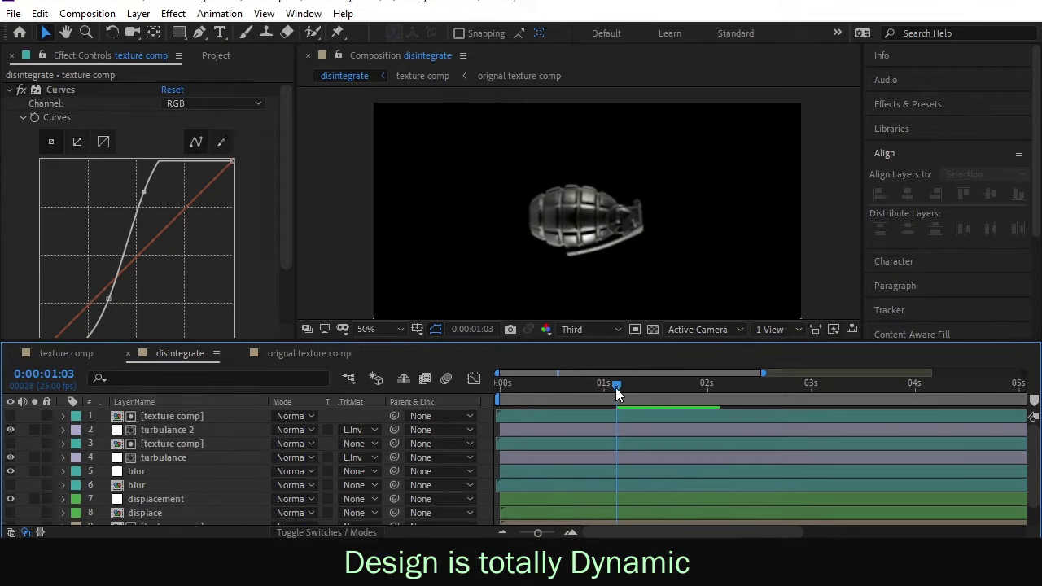
# - Scrub through the disintegration and open the video source composition from the project
pyautogui.moveTo(615, 387); pyautogui.dragTo(666, 388)
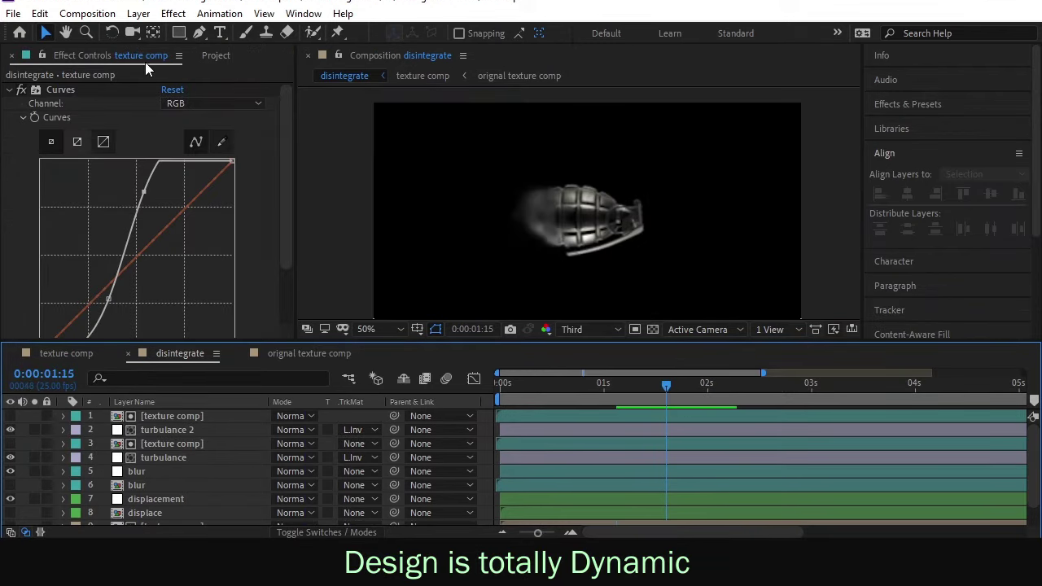
pyautogui.click(215, 55)
pyautogui.click(58, 311)
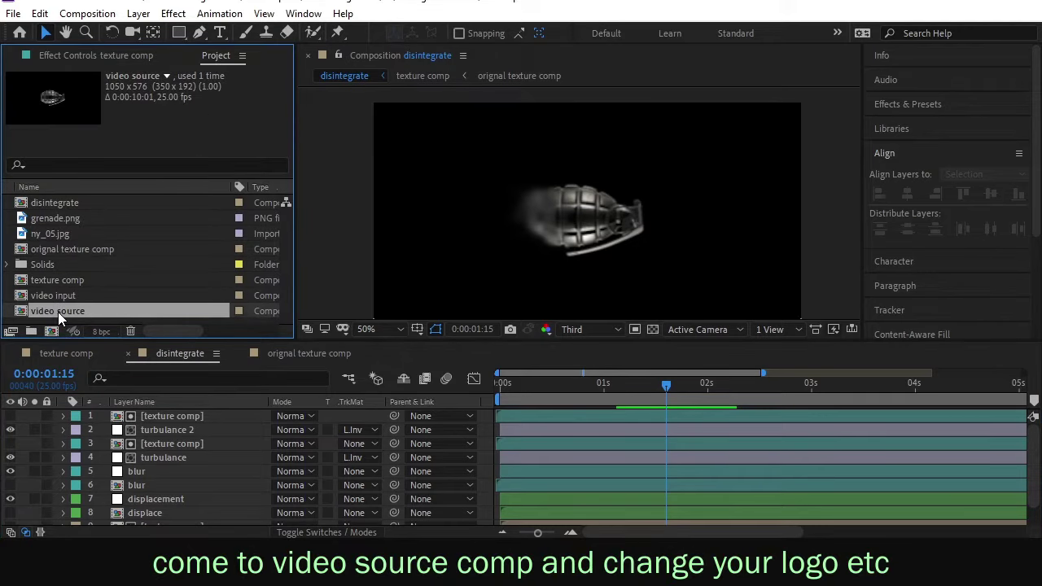
pyautogui.doubleClick(58, 311)
pyautogui.click(163, 419)
pyautogui.click(168, 475)
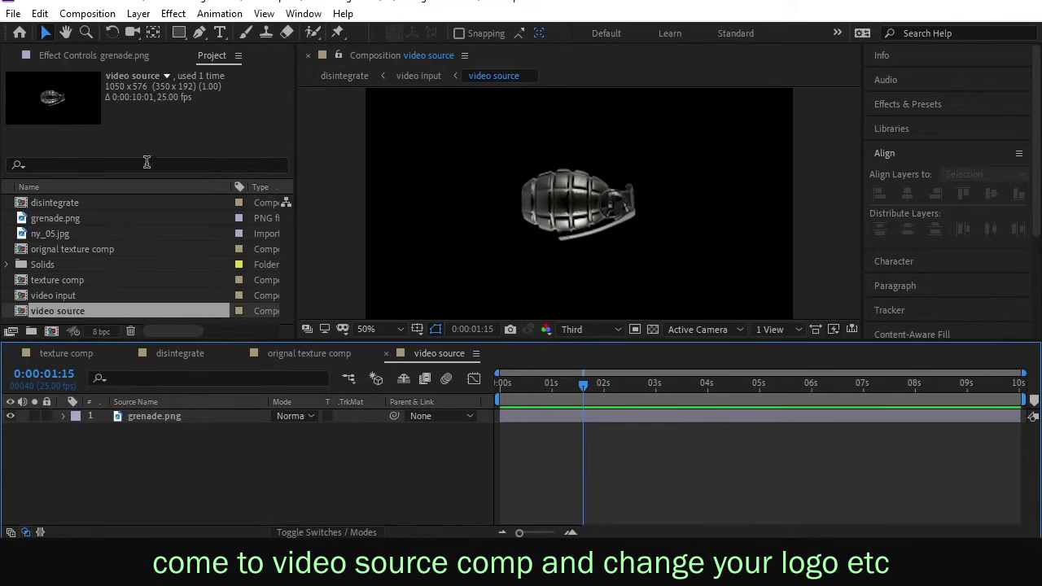
# - Add the text "MFX STUDIO" to the video source composition, centre and enlarge it, and hide the grenade image
pyautogui.click(219, 33)
pyautogui.click(486, 188)
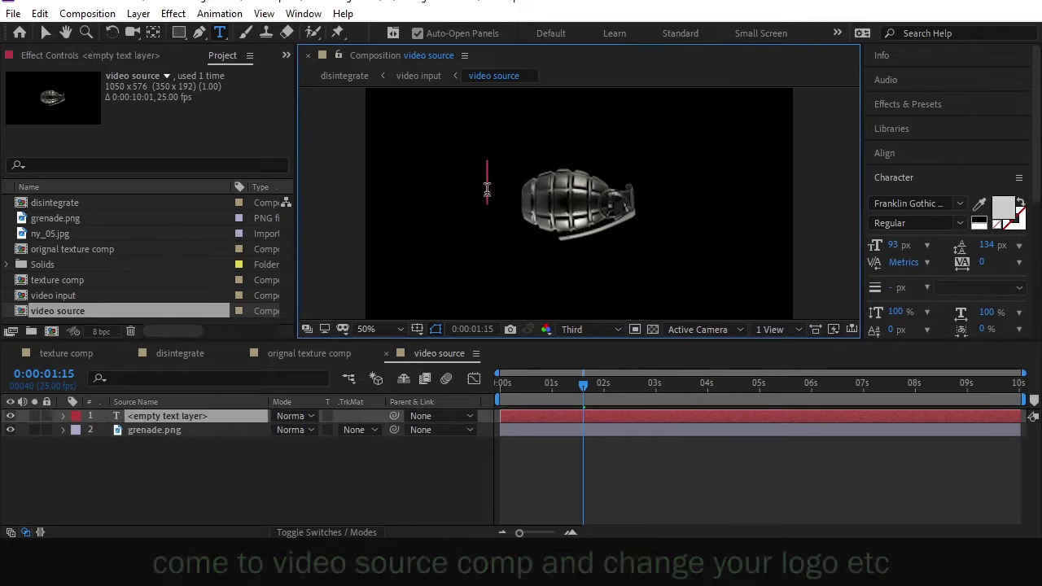
pyautogui.write('MFX STUDIO')
pyautogui.click(45, 32)
pyautogui.click(896, 153)
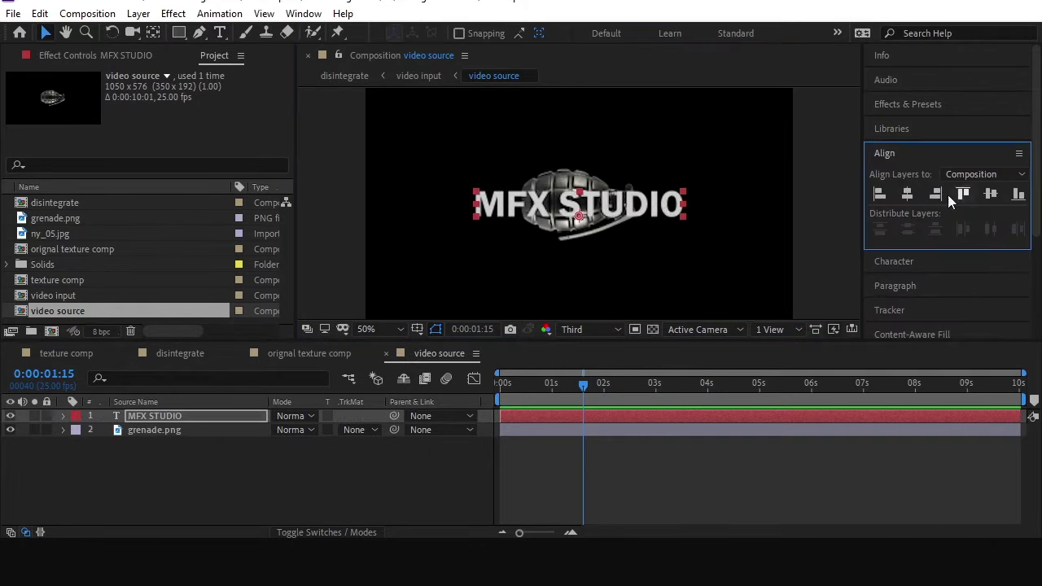
pyautogui.moveTo(947, 195); pyautogui.dragTo(732, 170)
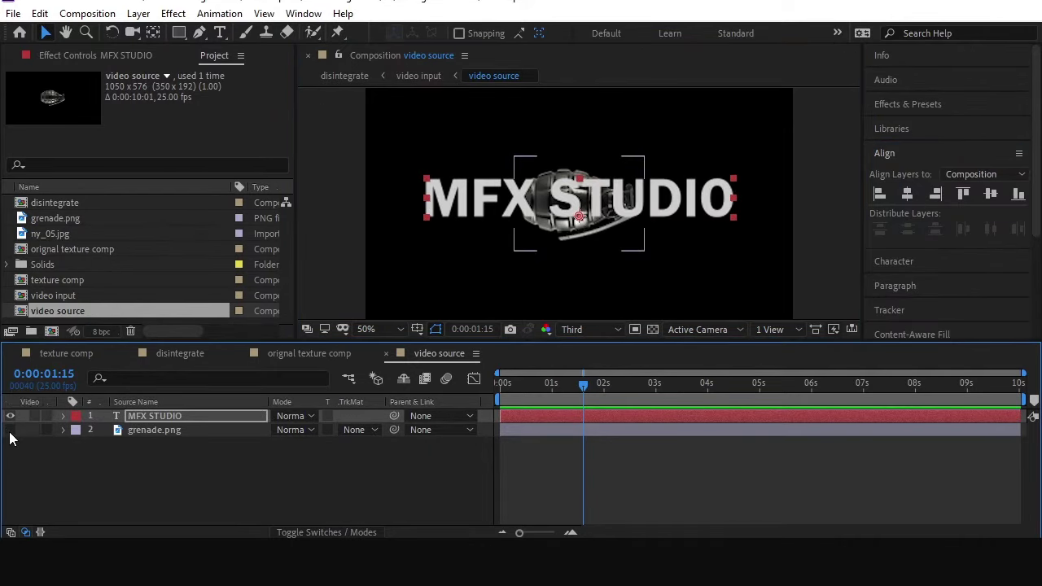
# - Try a different smoke direction in disintegrate by raising the displacement layer's Max Vertical Displacement to about -2, and scrub through it
pyautogui.hotkey('shift', 'Escape')
pyautogui.moveTo(665, 388)
pyautogui.mouseDown()
pyautogui.moveTo(577, 392)
pyautogui.moveTo(761, 396)
pyautogui.moveTo(662, 396)
pyautogui.mouseUp()
pyautogui.scroll(-1, 176, 475)
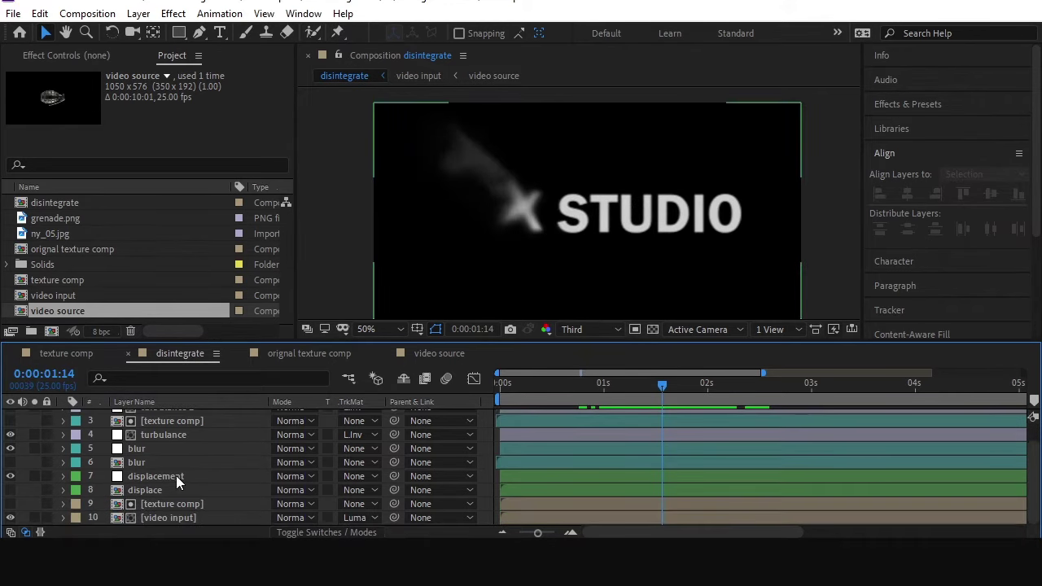
pyautogui.click(148, 479)
pyautogui.click(122, 55)
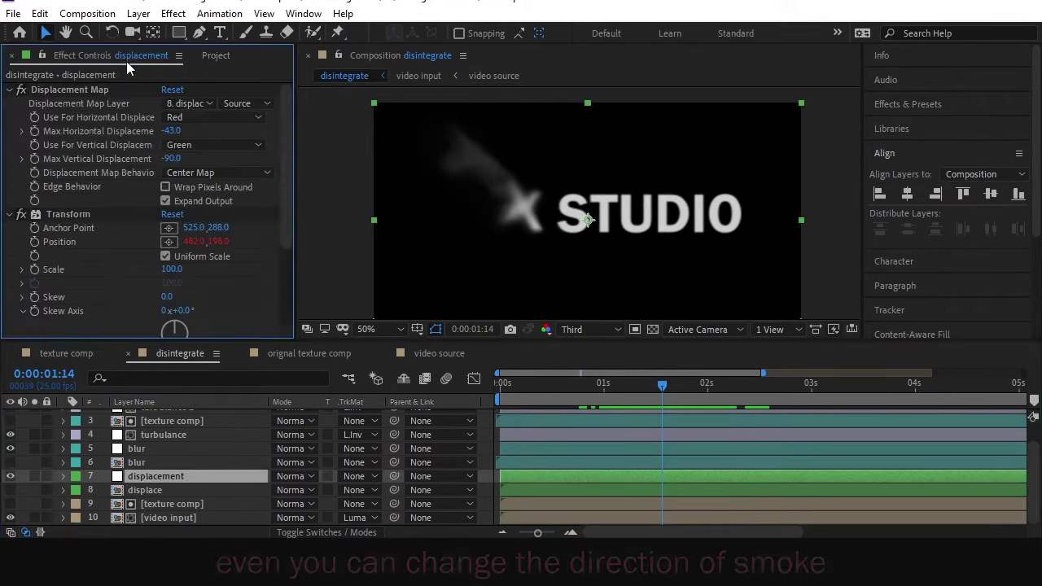
pyautogui.moveTo(171, 160); pyautogui.dragTo(234, 160)
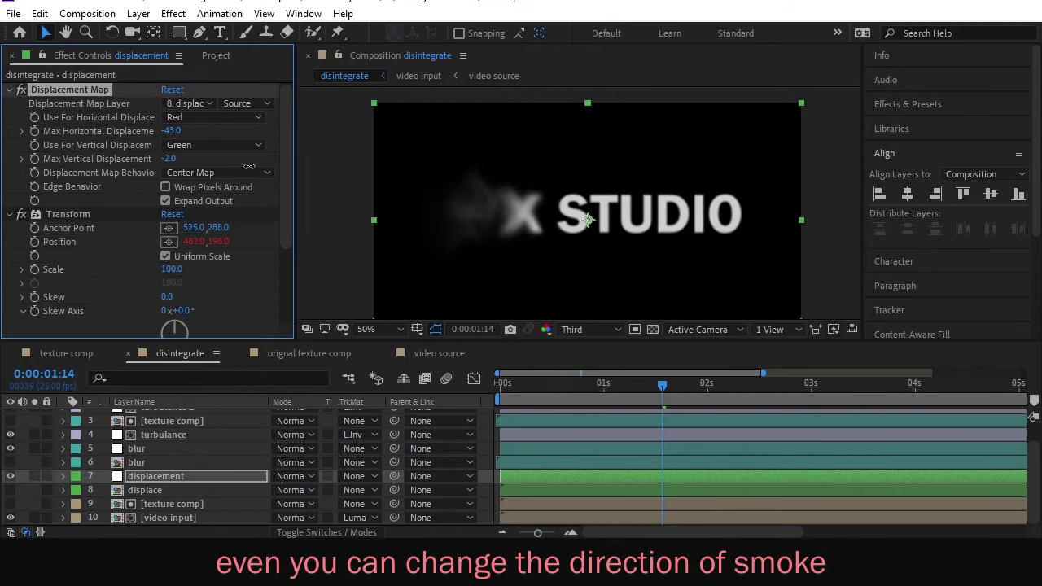
pyautogui.moveTo(661, 382); pyautogui.dragTo(591, 384)
# - Hide the MFX STUDIO text and show the grenade in video source, and preview the smoke in disintegrate
pyautogui.click(440, 353)
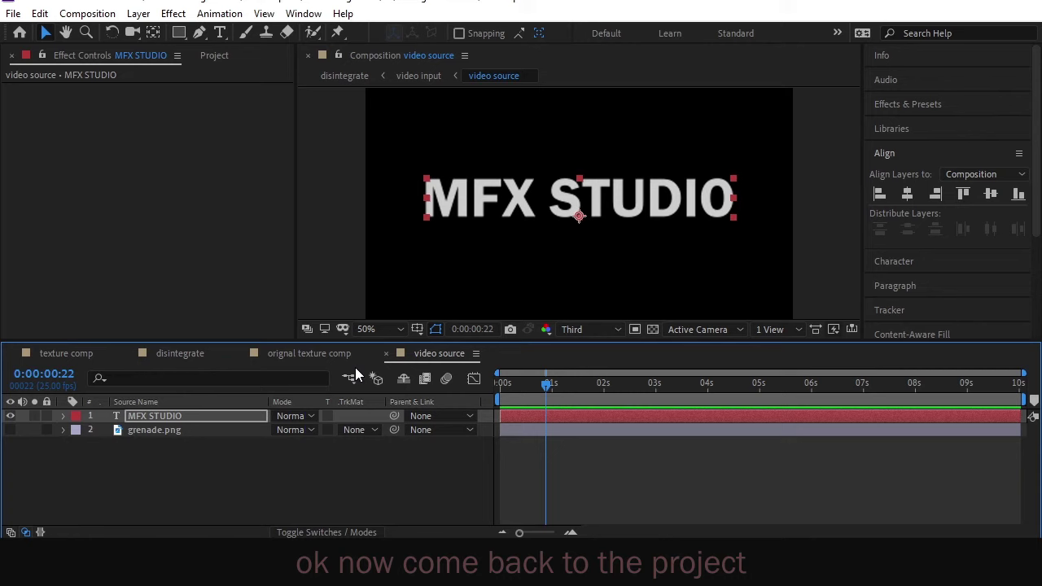
pyautogui.click(10, 416)
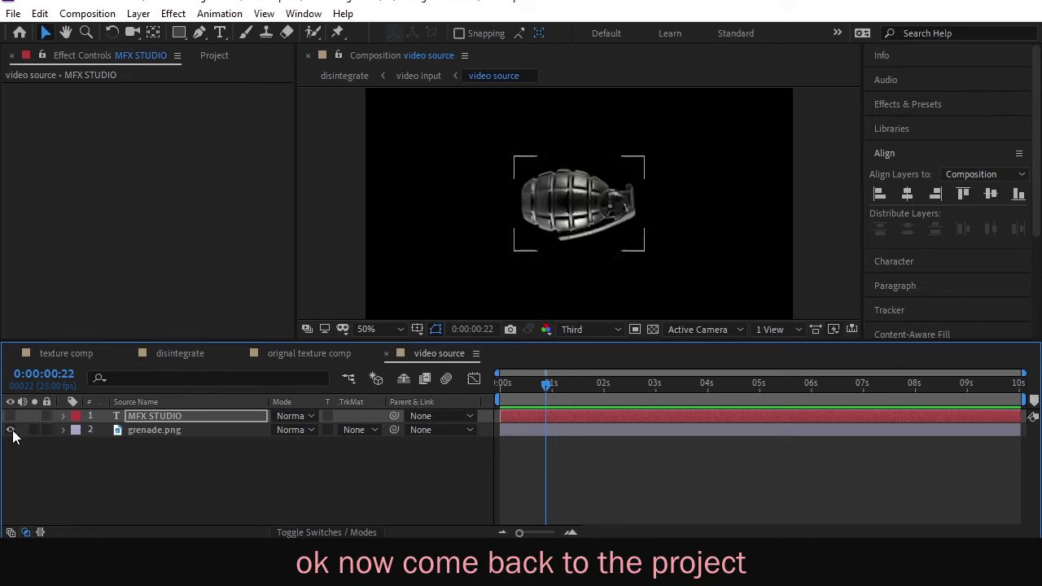
pyautogui.click(180, 353)
pyautogui.moveTo(668, 393); pyautogui.dragTo(635, 403)
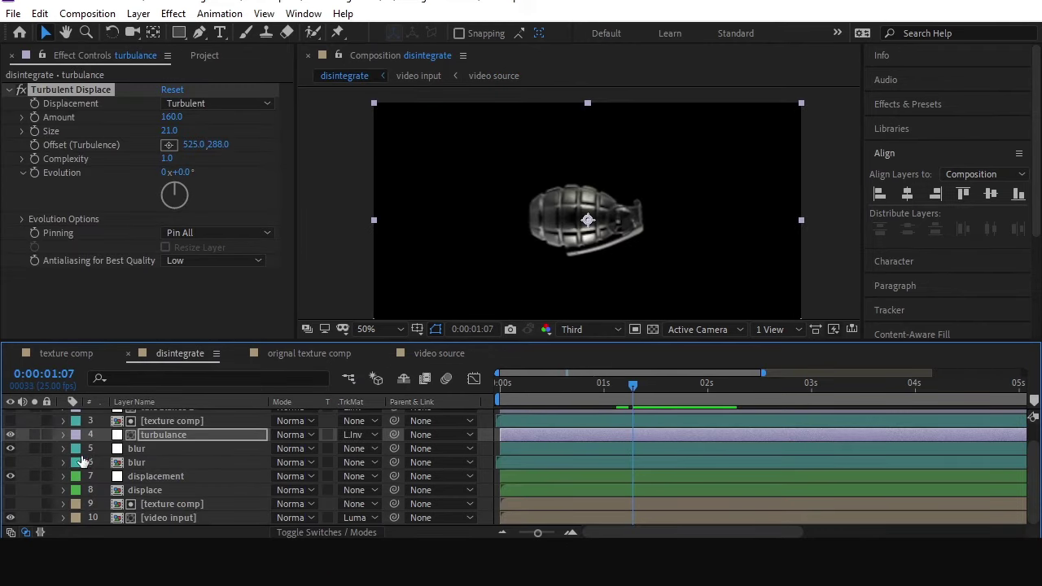
pyautogui.scroll(1, 101, 419)
pyautogui.press('space')
# - Duplicate the top texture comp layer and add an adjustment layer named "hot stuff" above it
pyautogui.click(166, 421)
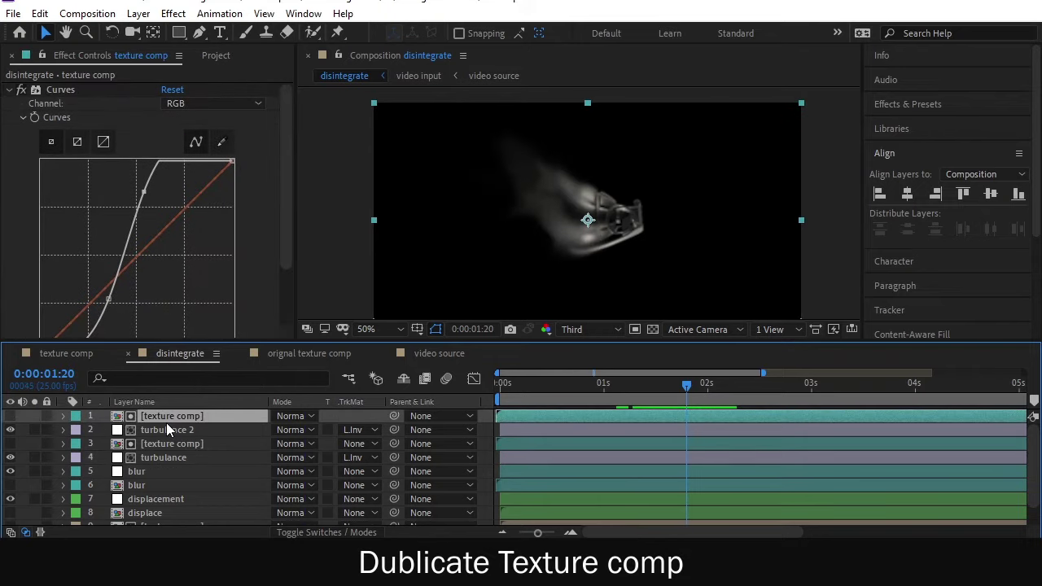
pyautogui.hotkey('ctrl', 'd')
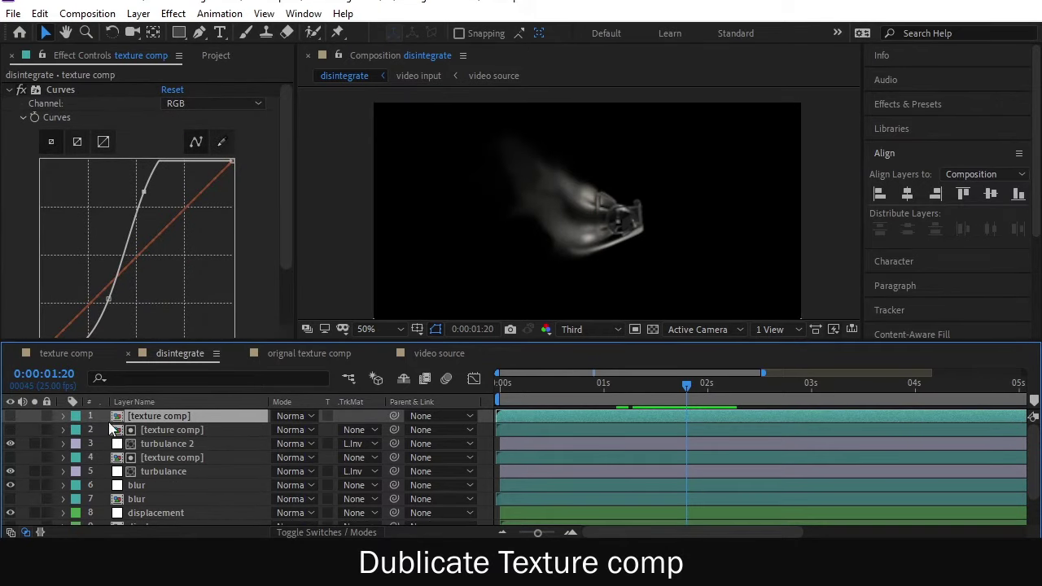
pyautogui.rightClick(98, 419)
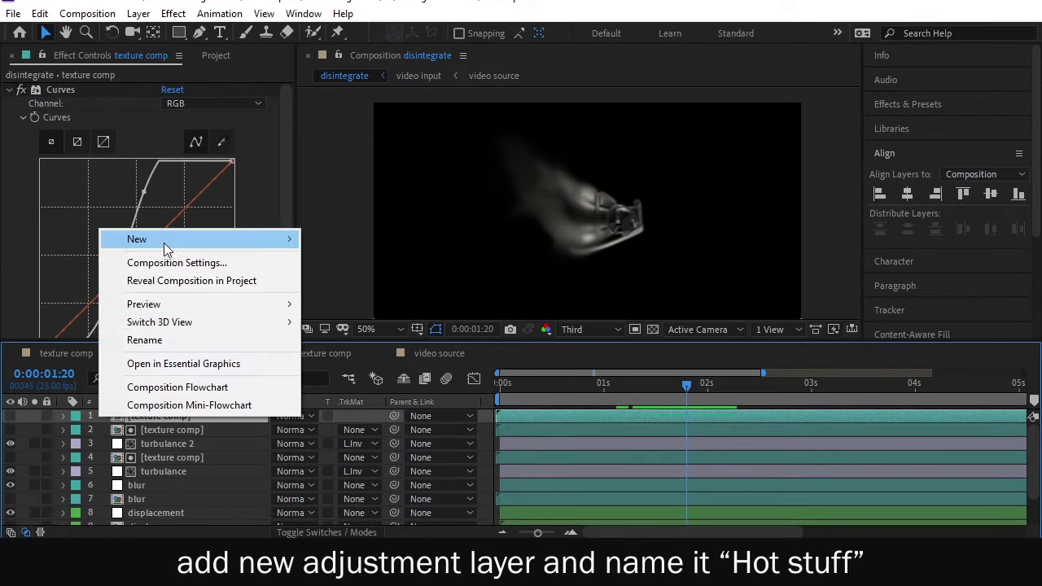
pyautogui.moveTo(164, 245)
pyautogui.click(352, 372)
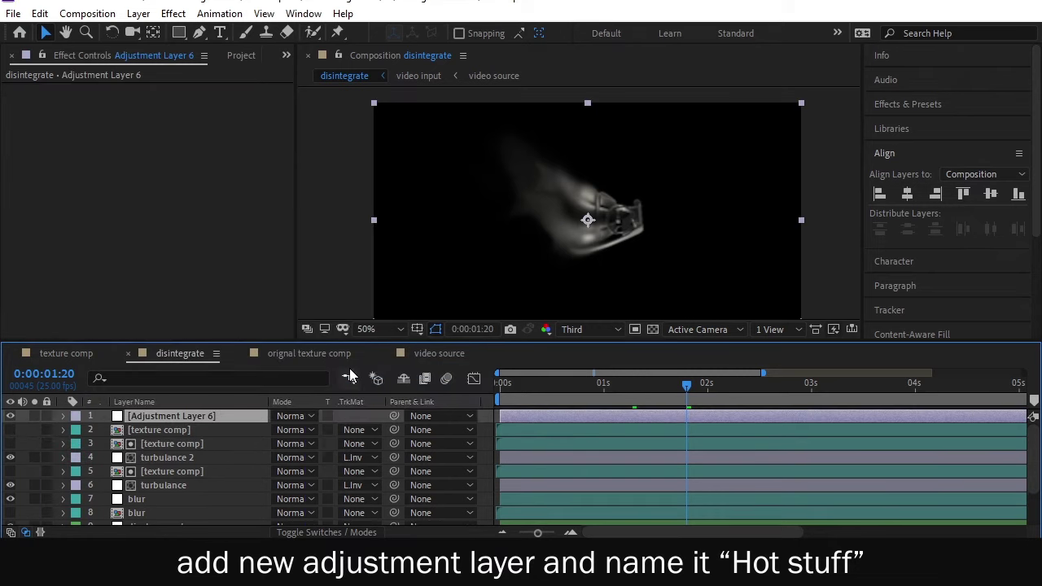
pyautogui.rightClick(202, 422)
pyautogui.click(238, 509)
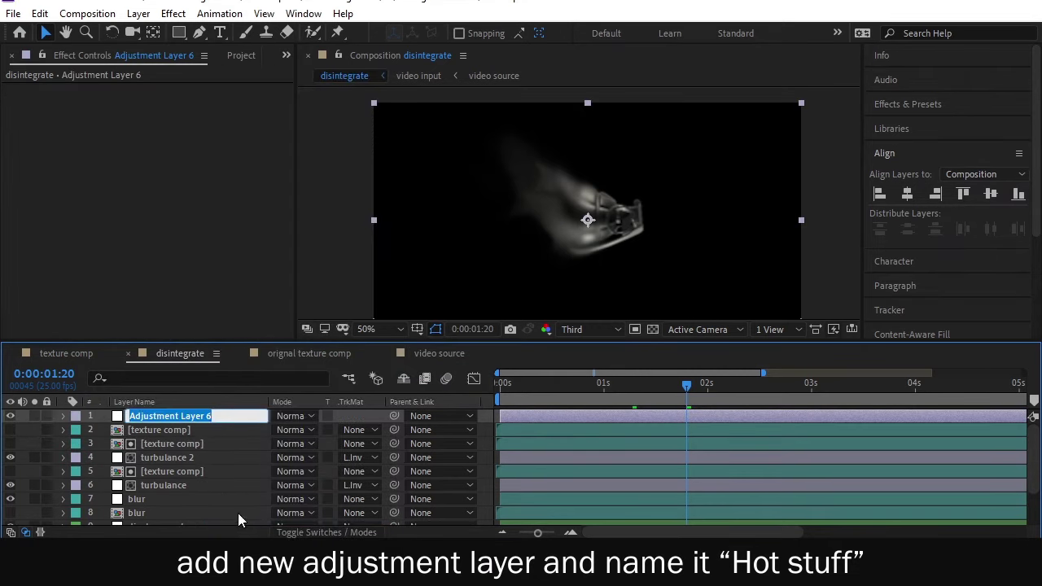
pyautogui.write('hot stuff')
pyautogui.press('Return')
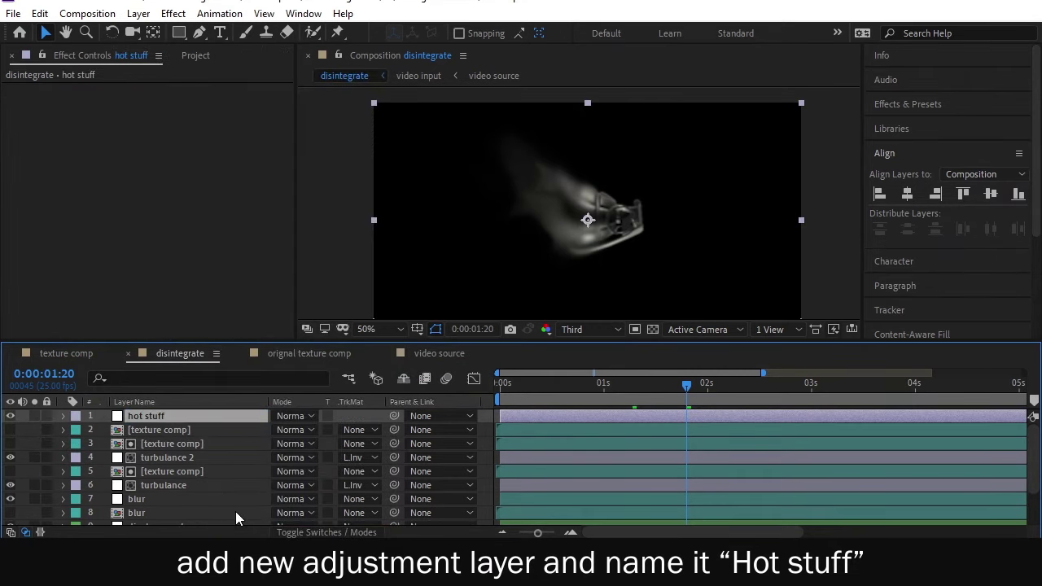
# - Move the new texture comp copy and the hot stuff layer below the blur comp, with texture comp above hot stuff
pyautogui.click(154, 430)
pyautogui.moveTo(153, 428); pyautogui.dragTo(155, 477)
pyautogui.keyDown('shift'); pyautogui.click(152, 430); pyautogui.keyUp('shift')
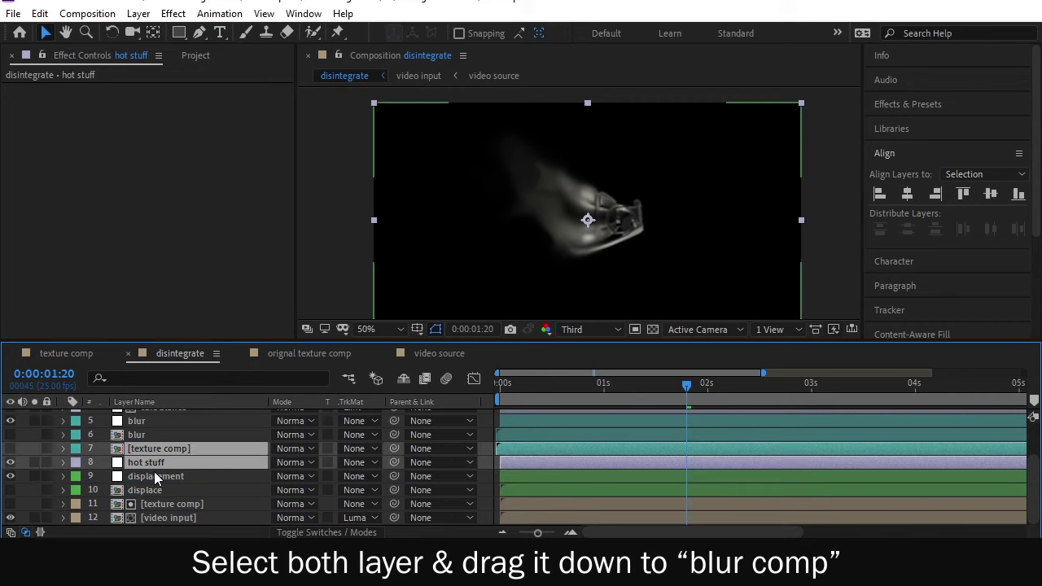
# - Solo the hot stuff and texture comp layers in disintegrate, and replace that texture comp with orignal texture comp from the project
pyautogui.click(34, 462)
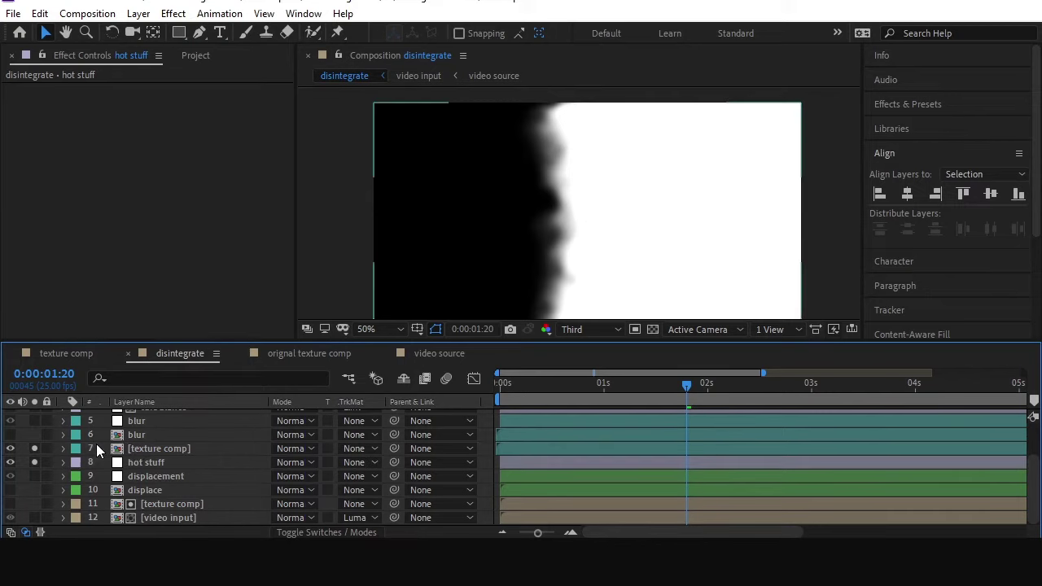
pyautogui.click(146, 448)
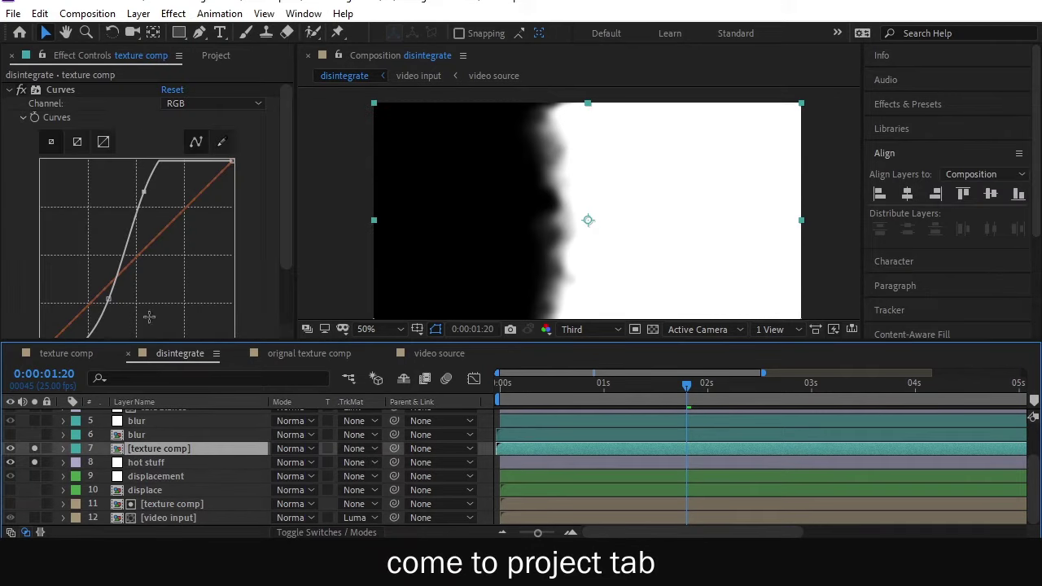
pyautogui.click(216, 55)
pyautogui.moveTo(143, 335); pyautogui.dragTo(150, 448)
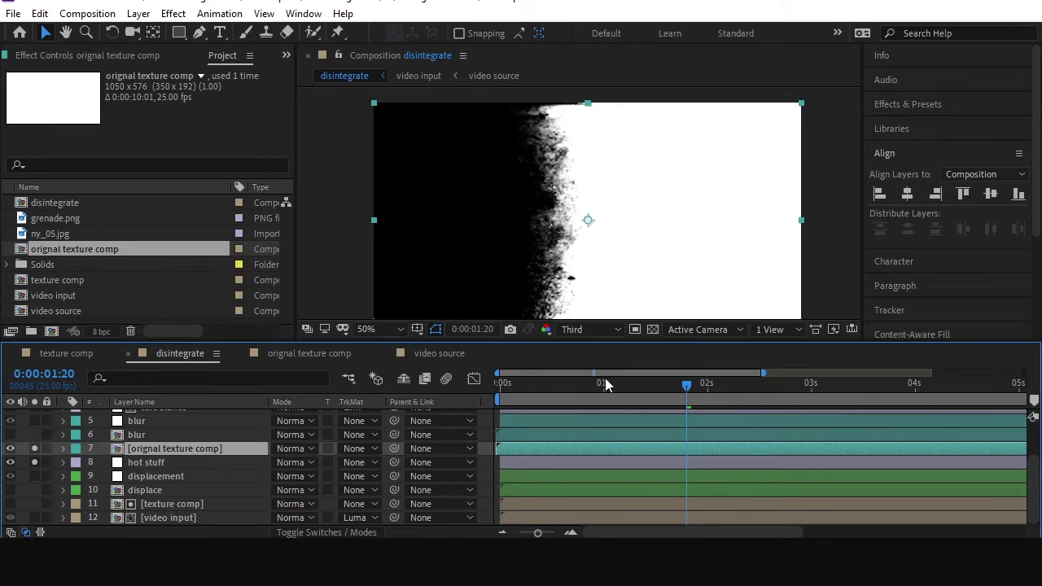
pyautogui.moveTo(605, 377); pyautogui.dragTo(677, 392)
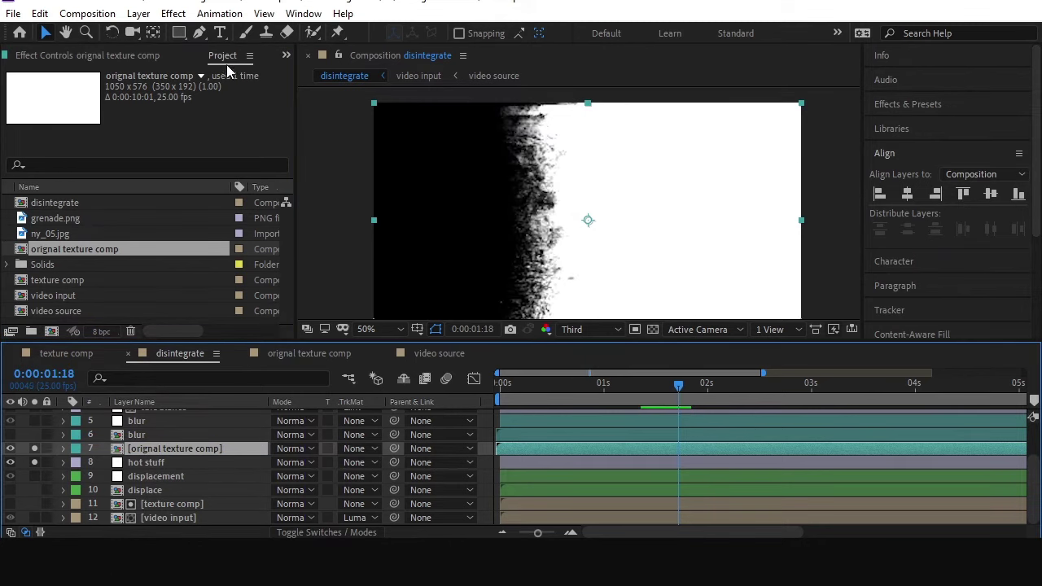
# - Turn off the Curves effect on the orignal texture comp layer and check the softer edge around 1:20
pyautogui.click(154, 59)
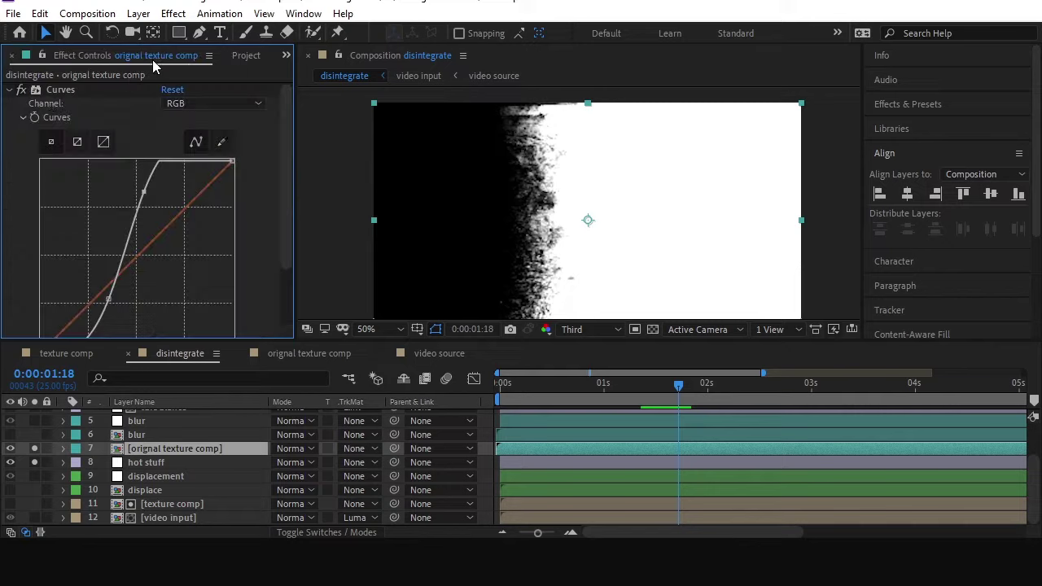
pyautogui.click(22, 91)
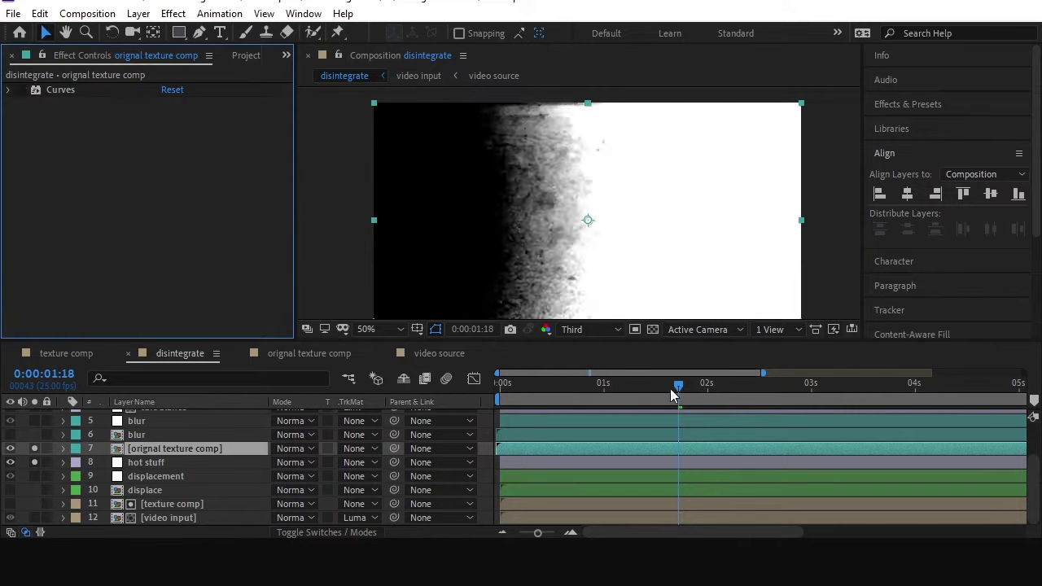
pyautogui.moveTo(670, 389); pyautogui.dragTo(687, 390)
# - Add a Fast Box Blur with a Blur Radius of 1 to the orignal texture comp layer
pyautogui.hotkey('ctrl', 'space')
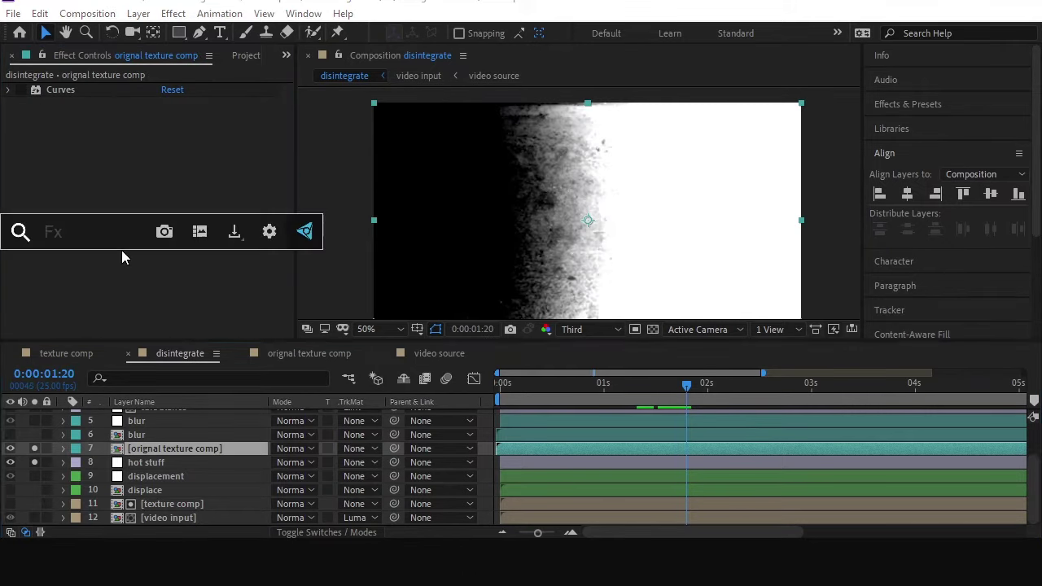
pyautogui.write('fast')
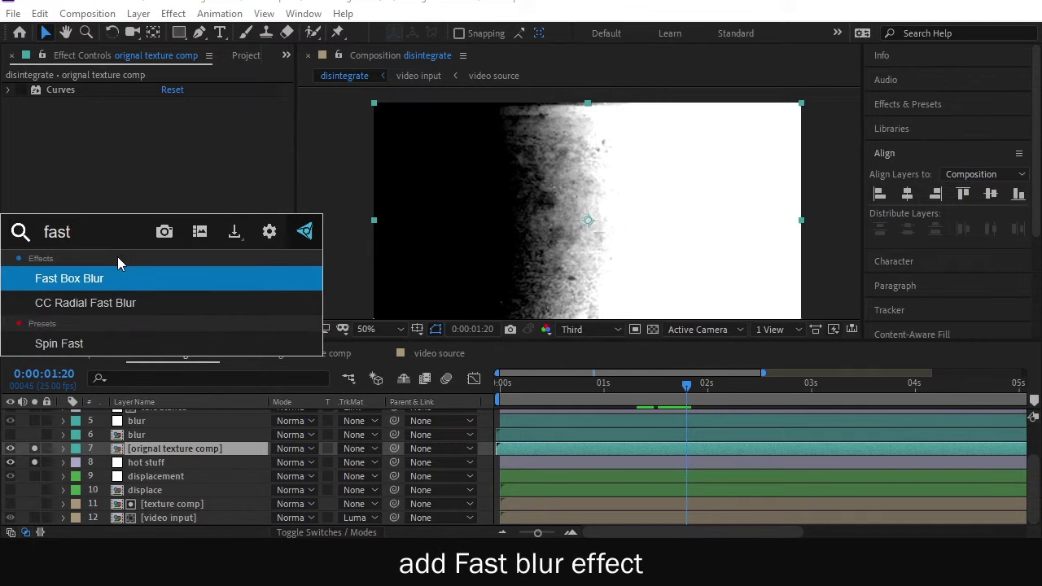
pyautogui.press('Return')
pyautogui.click(169, 117)
pyautogui.write('1')
pyautogui.press('Return')
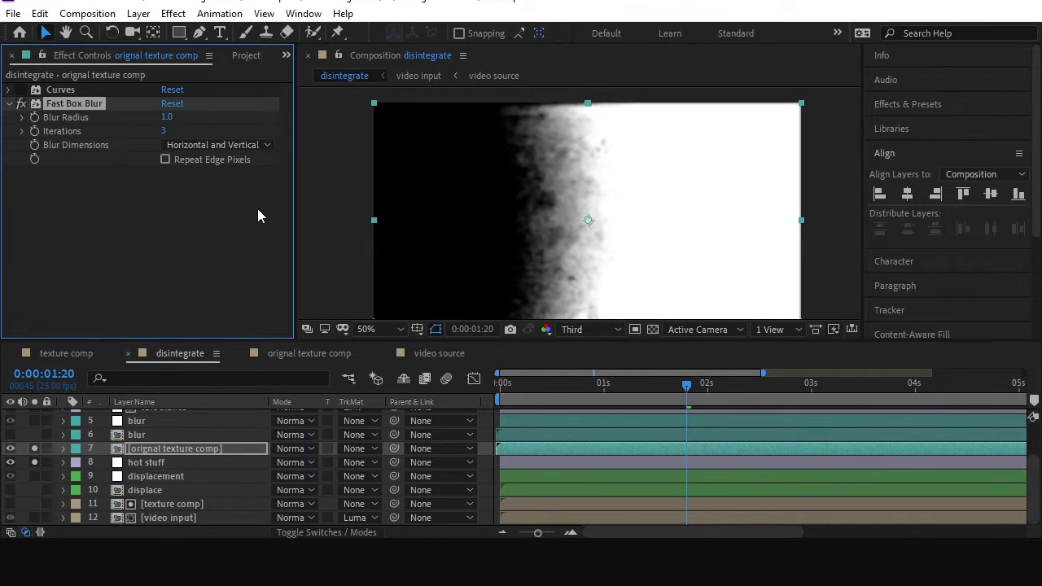
# - Turn off the Fast Box Blur and add Turbulent Displace to orignal texture comp with Amount 50 and Size 20
pyautogui.click(22, 104)
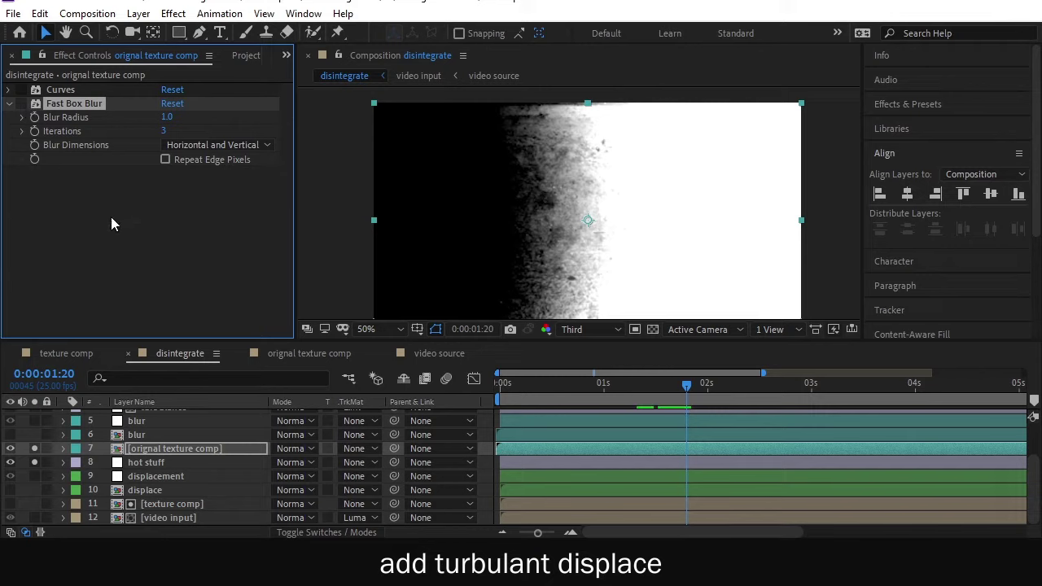
pyautogui.hotkey('ctrl', 'space')
pyautogui.write('tu')
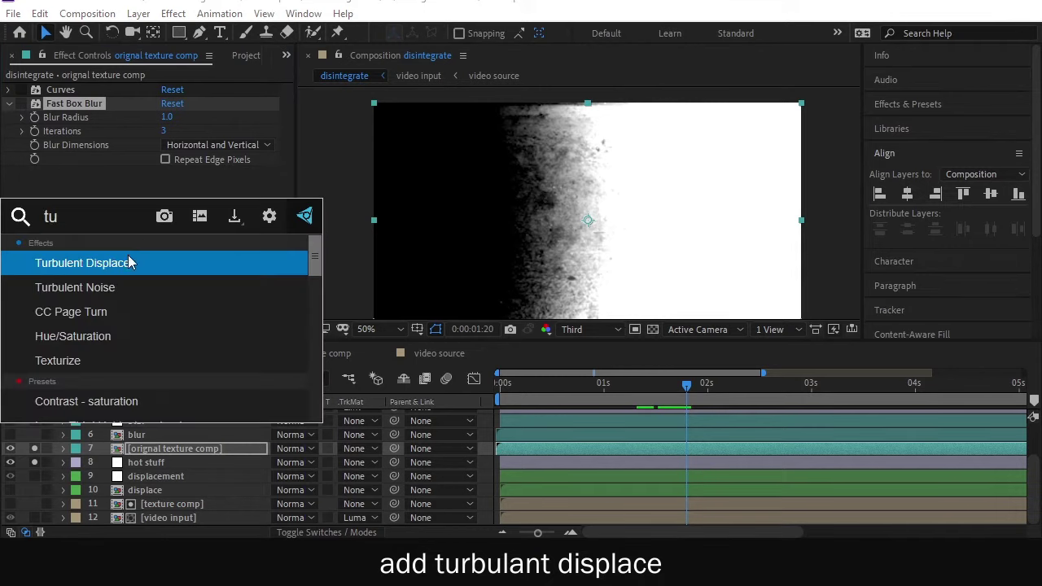
pyautogui.click(128, 261)
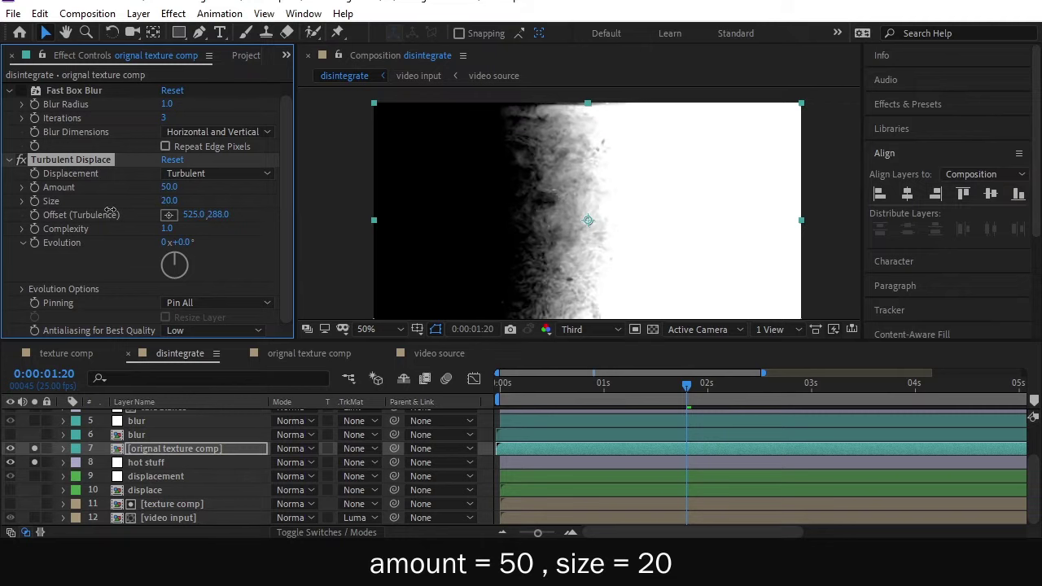
# - Animate the Turbulent Displace Evolution with the expression time*250 and scrub through the motion
pyautogui.keyDown('alt'); pyautogui.click(35, 242); pyautogui.keyUp('alt')
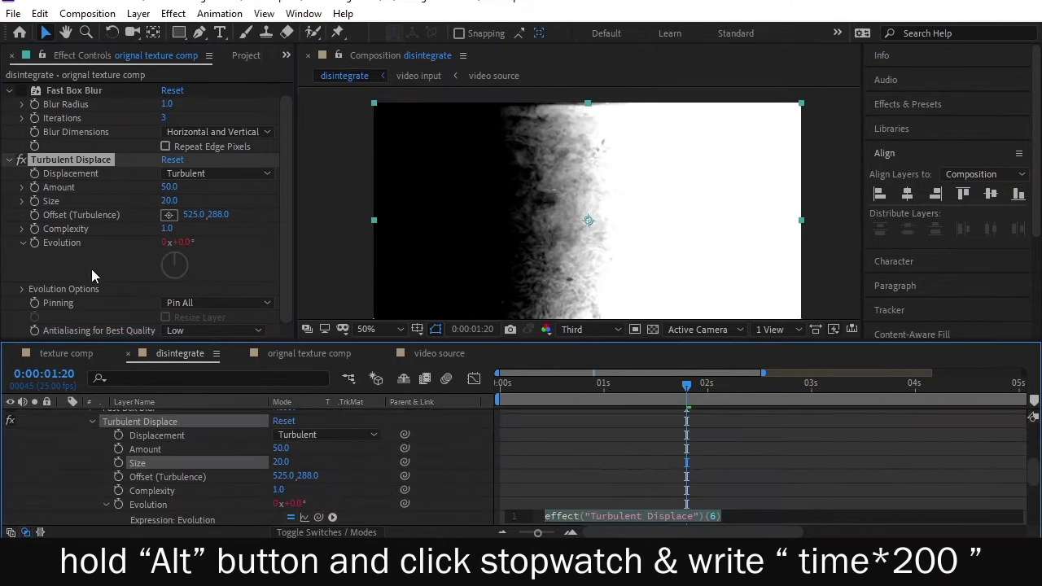
pyautogui.write('time')
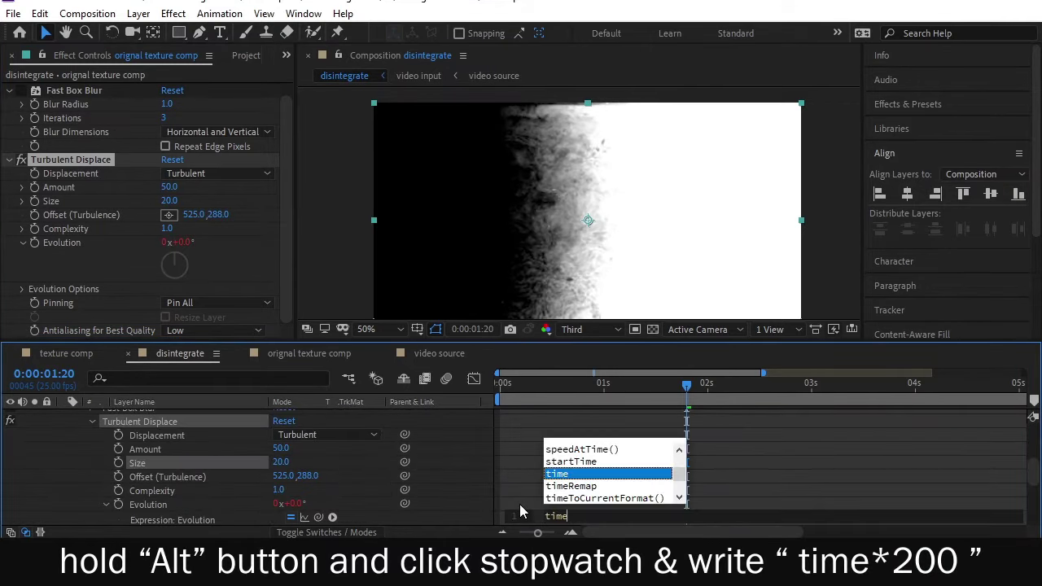
pyautogui.press('BackSpace')
pyautogui.press('BackSpace')
pyautogui.press('BackSpace')
pyautogui.press('BackSpace')
pyautogui.write('time*250')
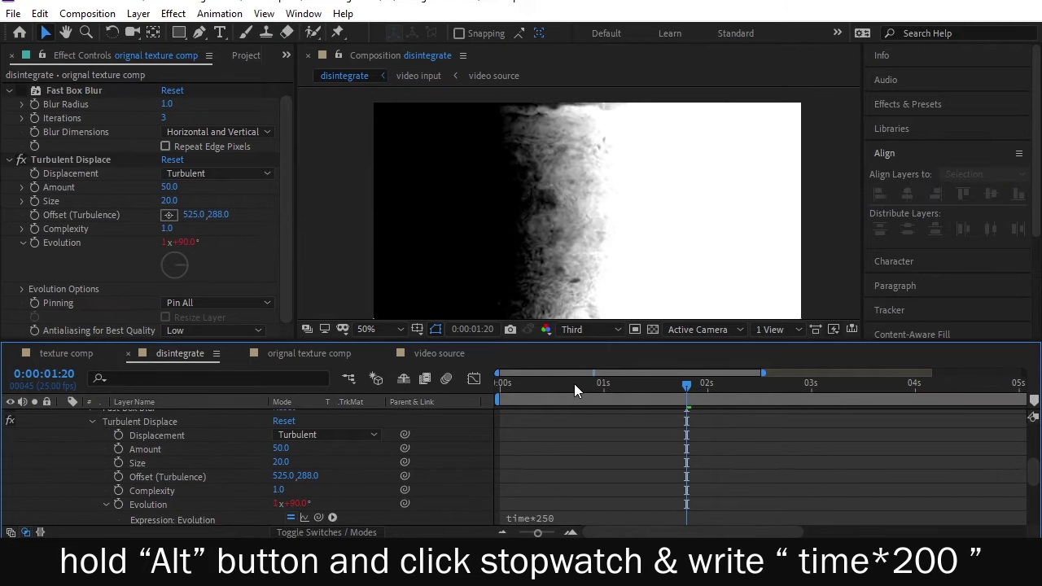
pyautogui.moveTo(578, 392); pyautogui.dragTo(662, 397)
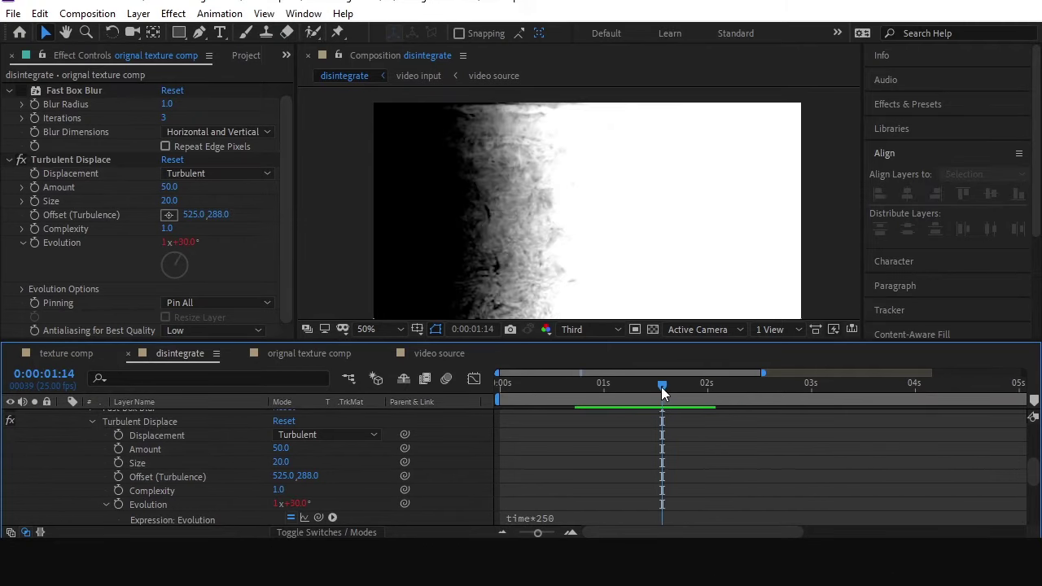
# - Turn the Fast Box Blur back on with Repeat Edge Pixels enabled, and collapse the blur and displace settings
pyautogui.click(283, 159)
pyautogui.click(165, 147)
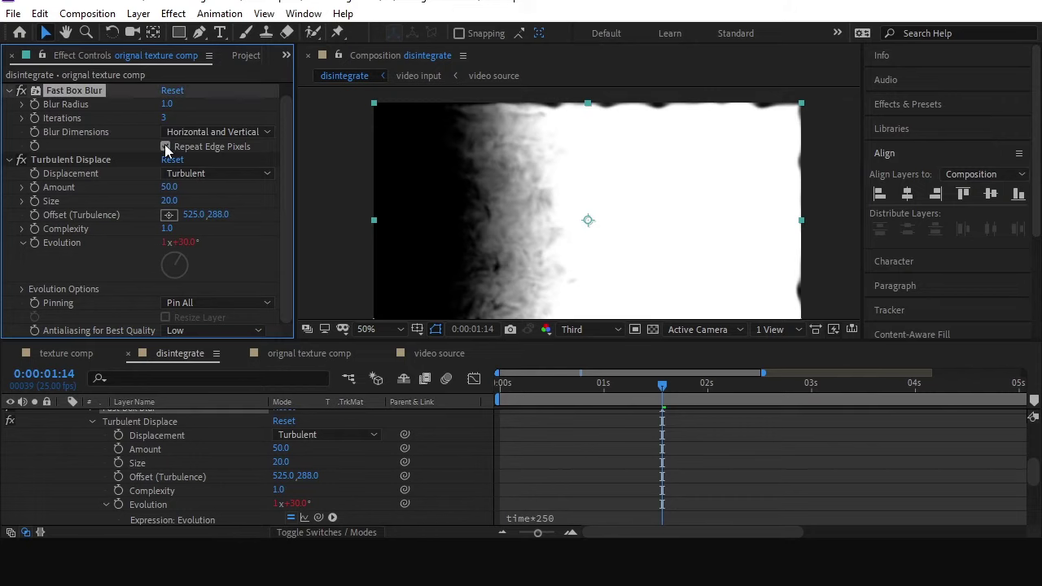
pyautogui.moveTo(662, 386)
pyautogui.mouseDown()
pyautogui.moveTo(713, 395)
pyautogui.moveTo(650, 390)
pyautogui.moveTo(678, 390)
pyautogui.mouseUp()
pyautogui.click(8, 161)
pyautogui.click(8, 103)
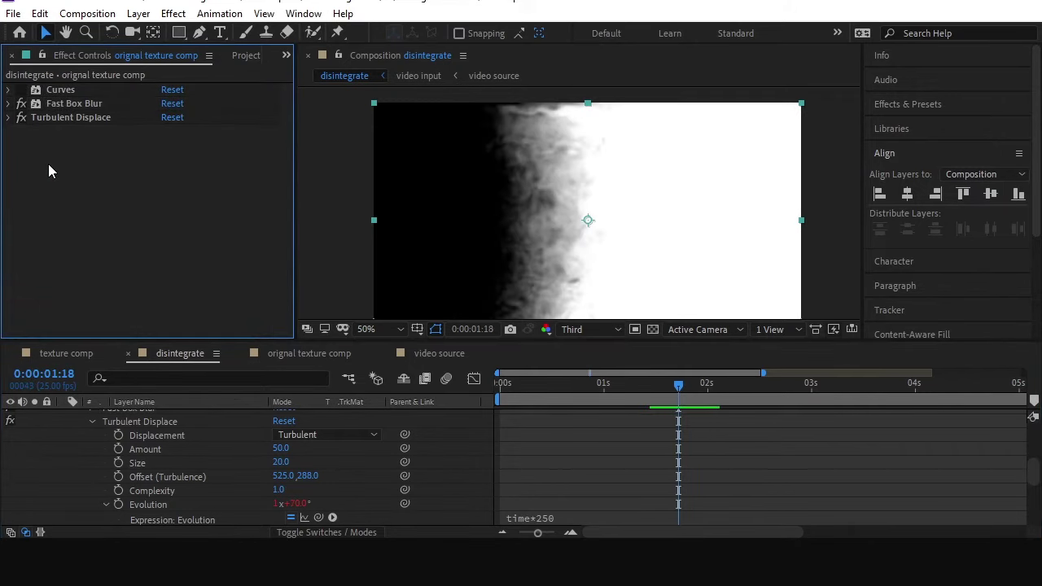
# - Add Colorama to orignal texture comp and set its Output Cycle preset palette to Ramp Grey
pyautogui.hotkey('ctrl', 'space')
pyautogui.write('col')
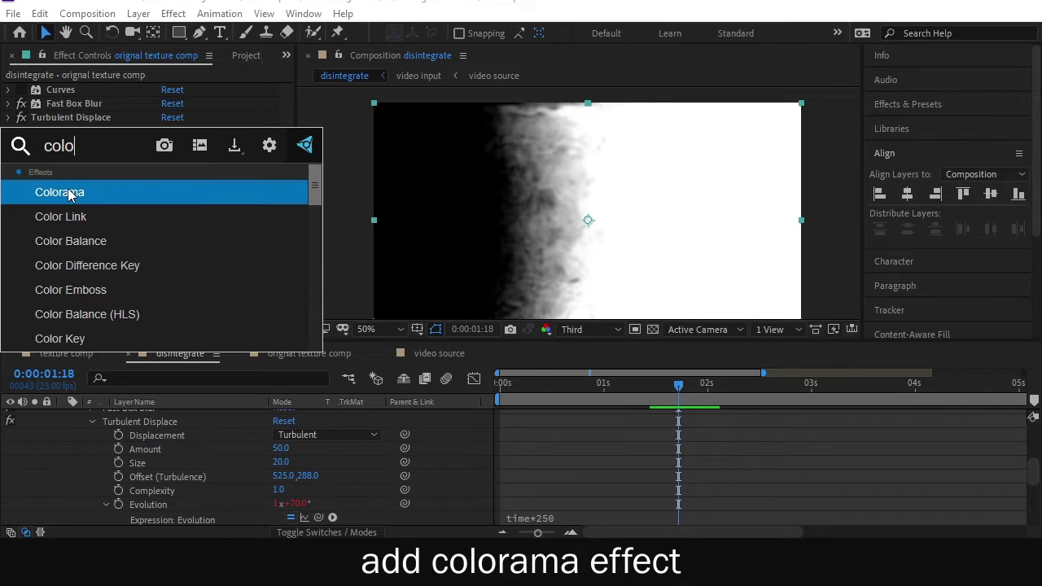
pyautogui.write('o')
pyautogui.click(70, 192)
pyautogui.click(24, 160)
pyautogui.click(192, 122)
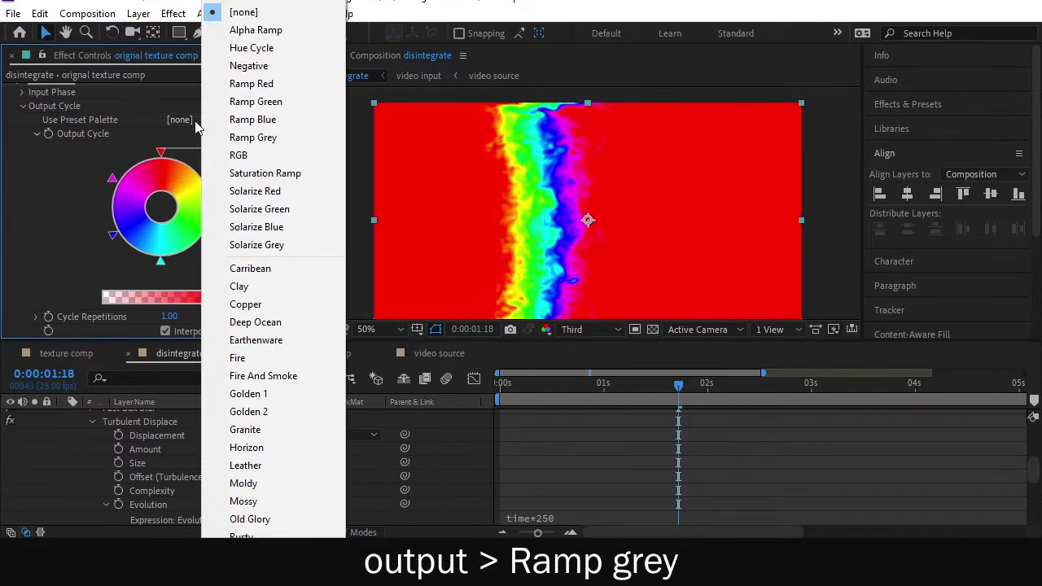
pyautogui.click(241, 136)
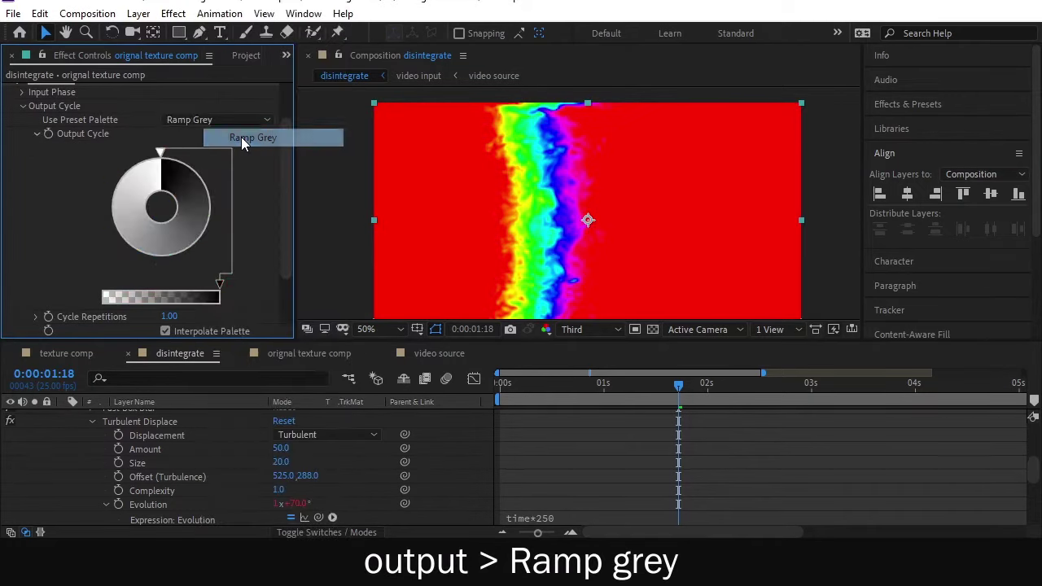
# - Make the top color of Colorama's output cycle black and add a white color at the bottom of the wheel
pyautogui.doubleClick(159, 150)
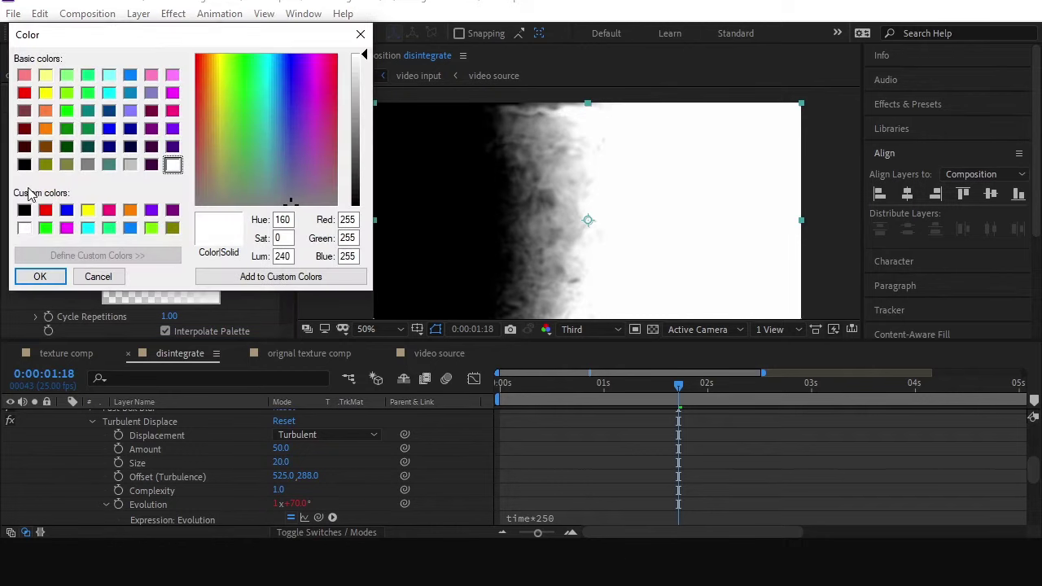
pyautogui.click(28, 164)
pyautogui.click(44, 272)
pyautogui.doubleClick(156, 255)
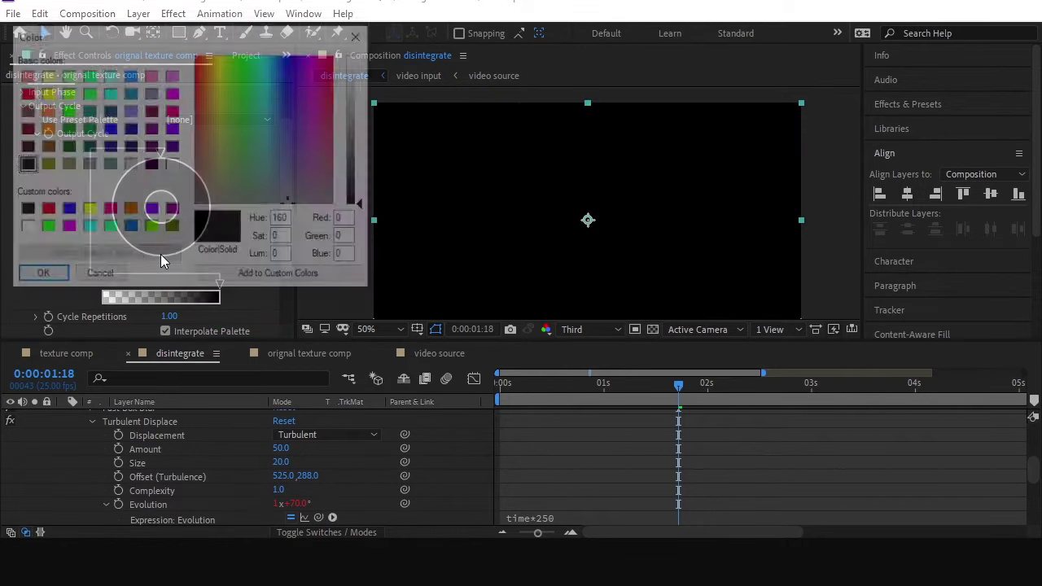
pyautogui.click(29, 228)
pyautogui.click(40, 277)
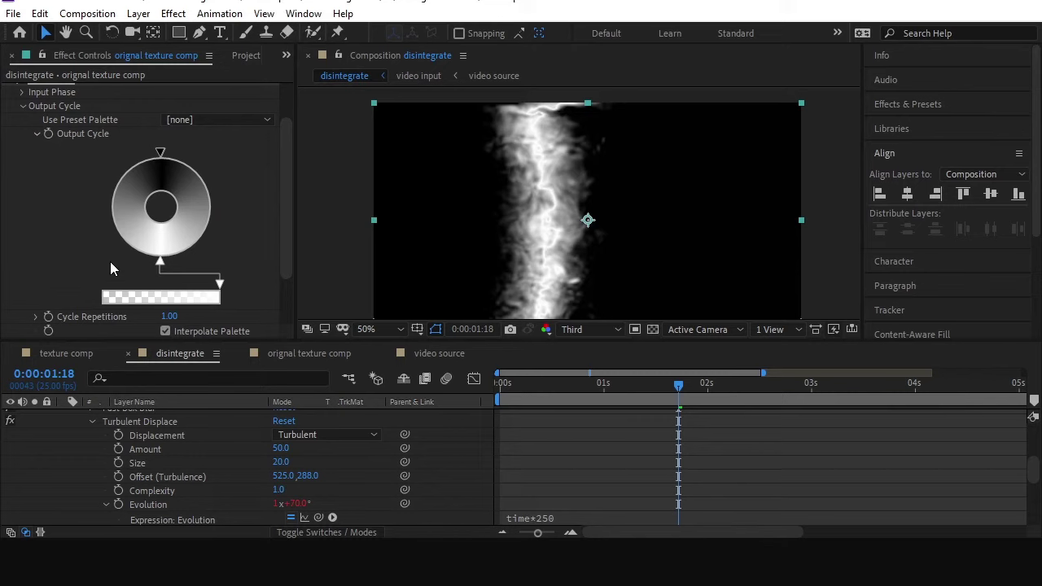
# - Add black colors at the lower left and right of Colorama's output cycle, adjust their positions and preview the narrow white band
pyautogui.doubleClick(109, 262)
pyautogui.click(24, 210)
pyautogui.click(40, 277)
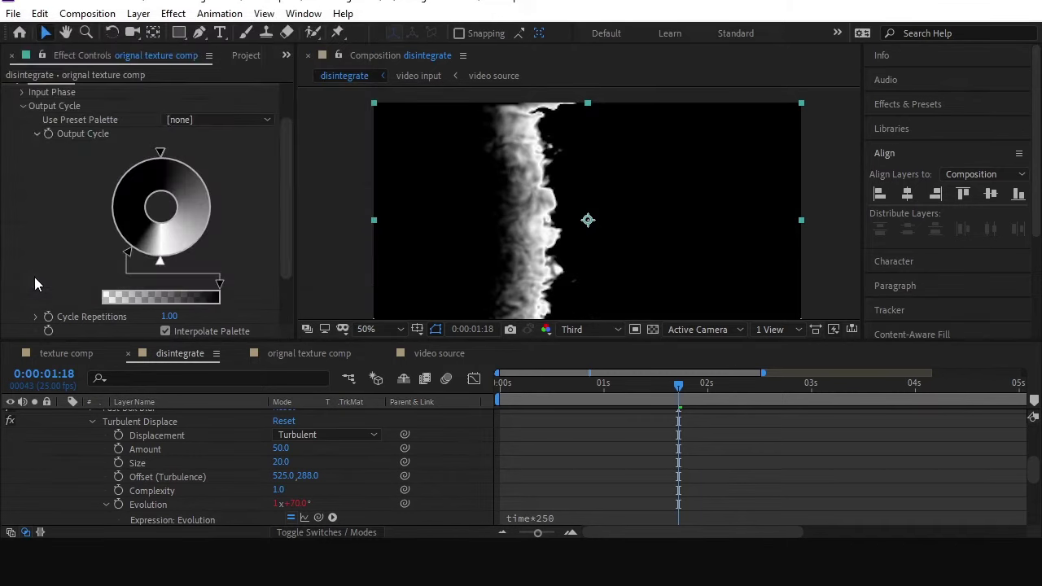
pyautogui.doubleClick(203, 213)
pyautogui.click(23, 212)
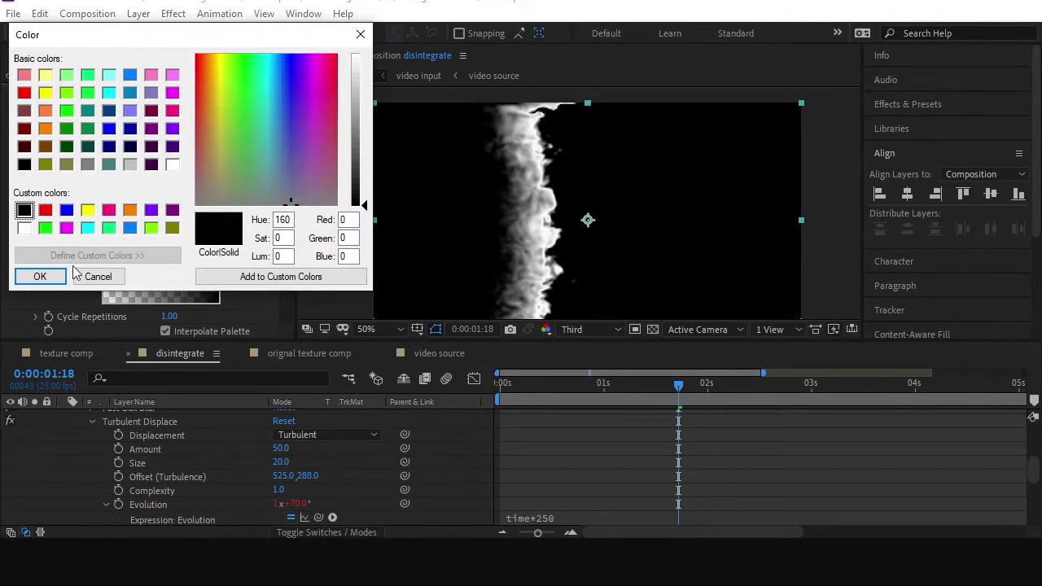
pyautogui.click(40, 277)
pyautogui.click(125, 249)
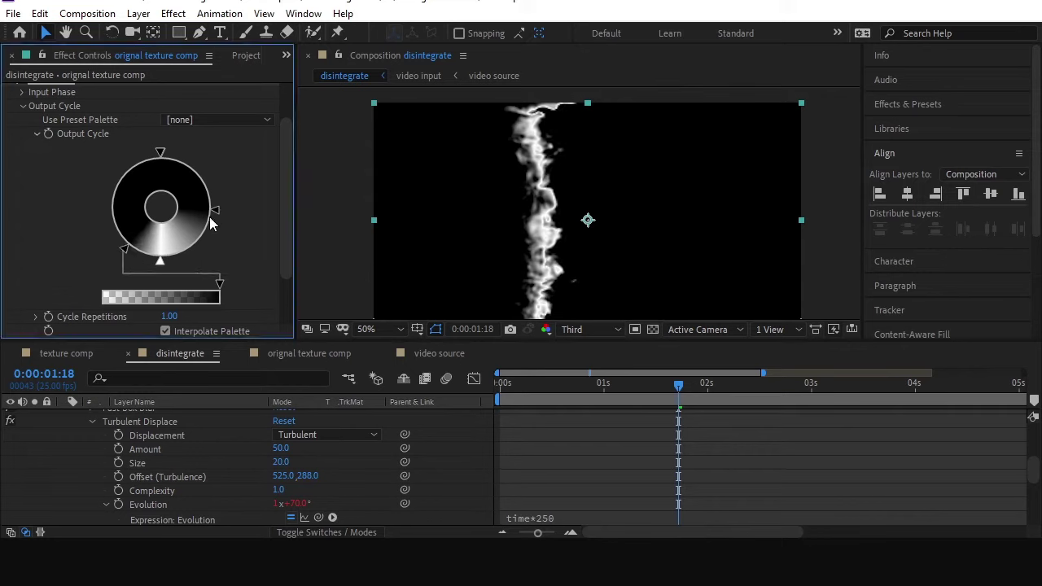
pyautogui.moveTo(215, 222); pyautogui.dragTo(218, 223)
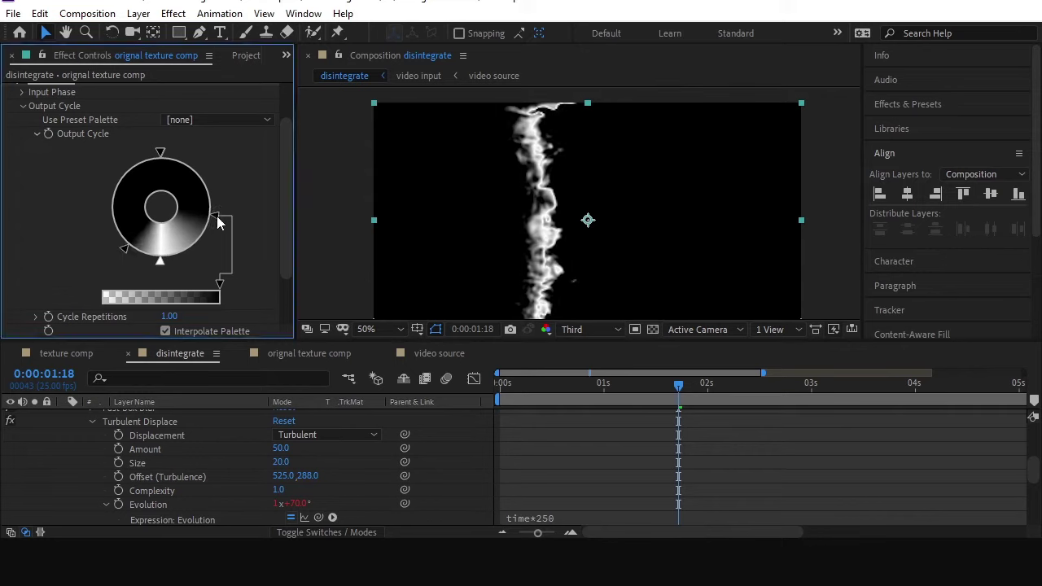
pyautogui.scroll(-1, 536, 175)
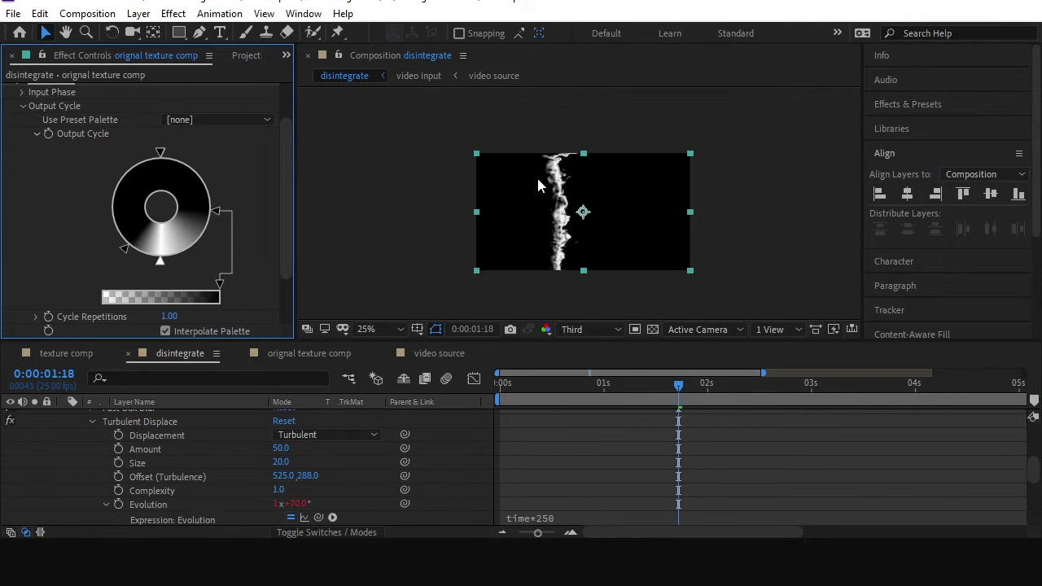
pyautogui.scroll(1, 537, 178)
pyautogui.moveTo(682, 394)
pyautogui.mouseDown()
pyautogui.moveTo(649, 393)
pyautogui.moveTo(686, 392)
pyautogui.mouseUp()
pyautogui.scroll(2, 29, 107)
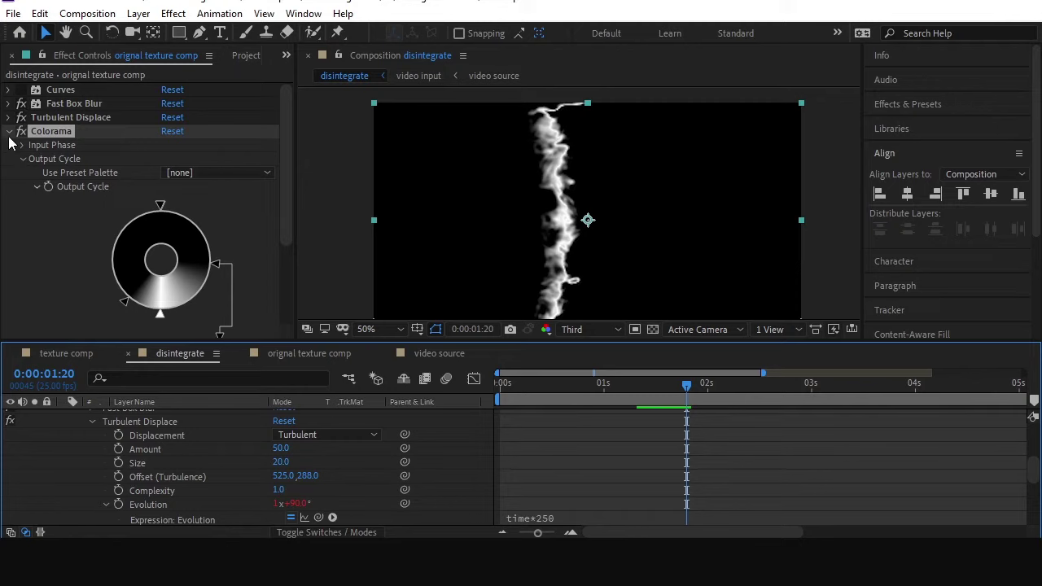
# - Collapse the orignal texture comp effects, unsolo the soloed layers and hide orignal texture comp
pyautogui.click(9, 133)
pyautogui.click(16, 188)
pyautogui.scroll(4, 80, 431)
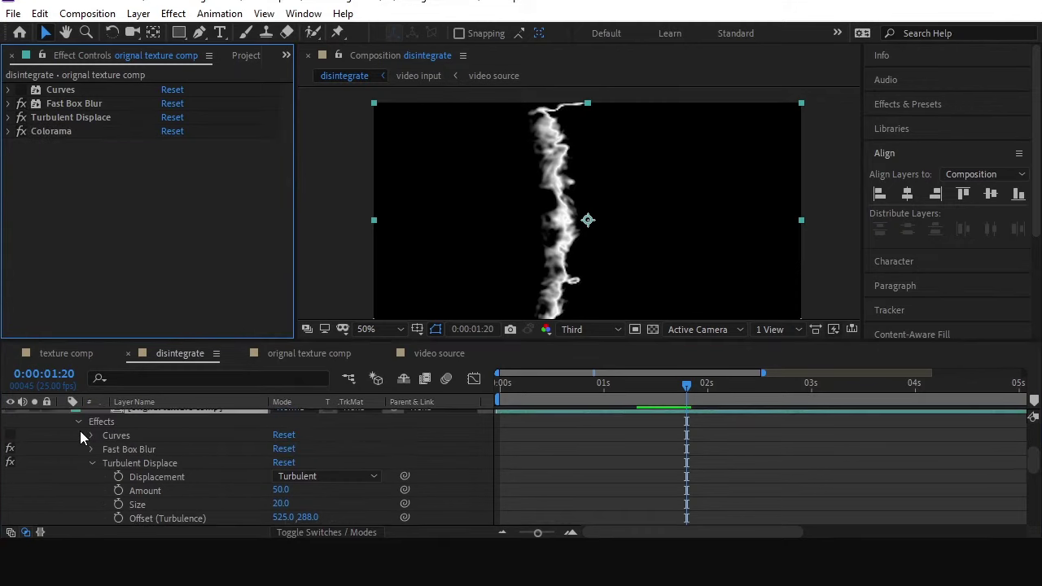
pyautogui.click(63, 448)
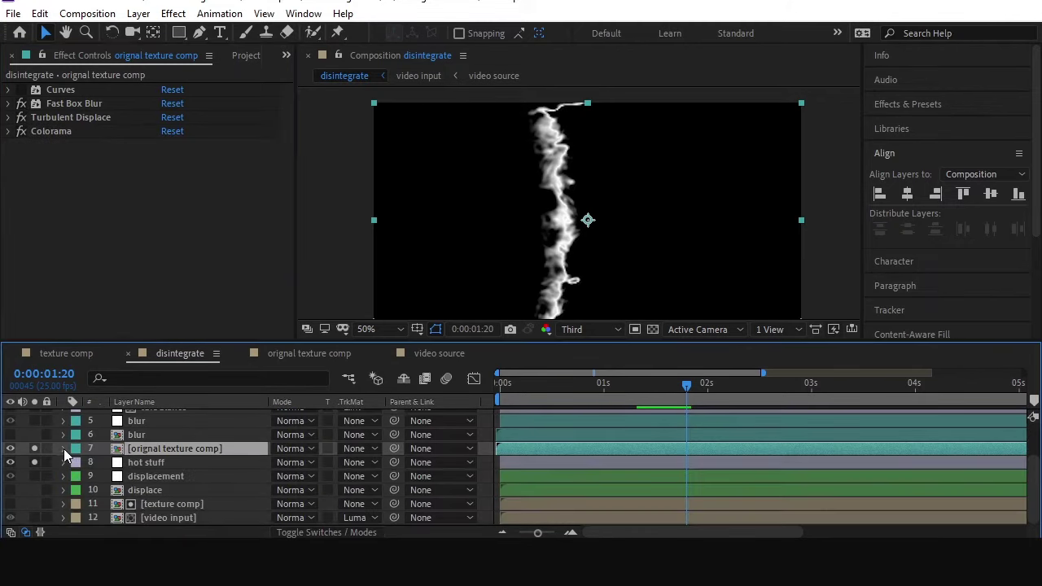
pyautogui.click(34, 449)
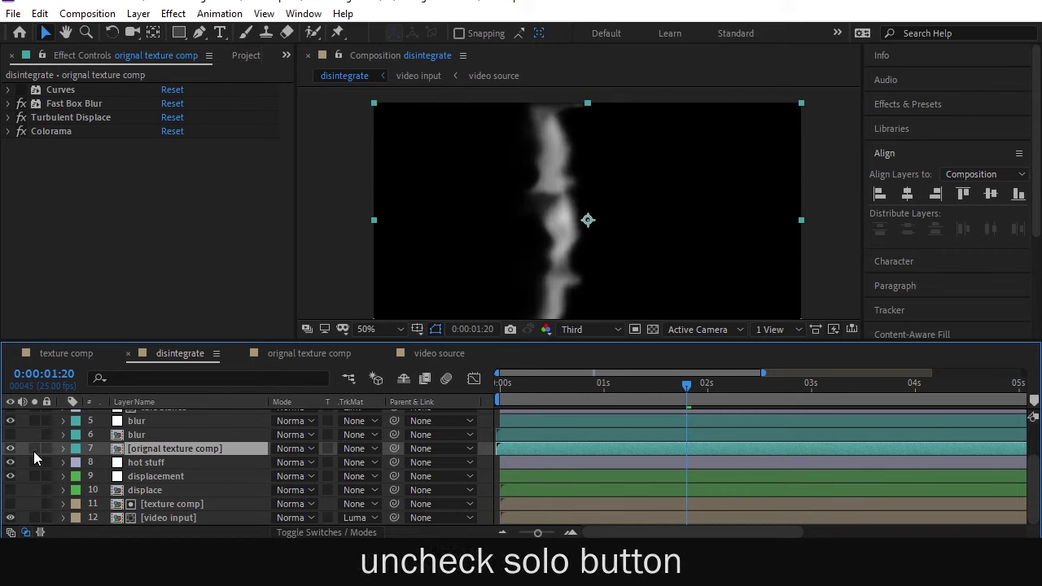
pyautogui.click(10, 449)
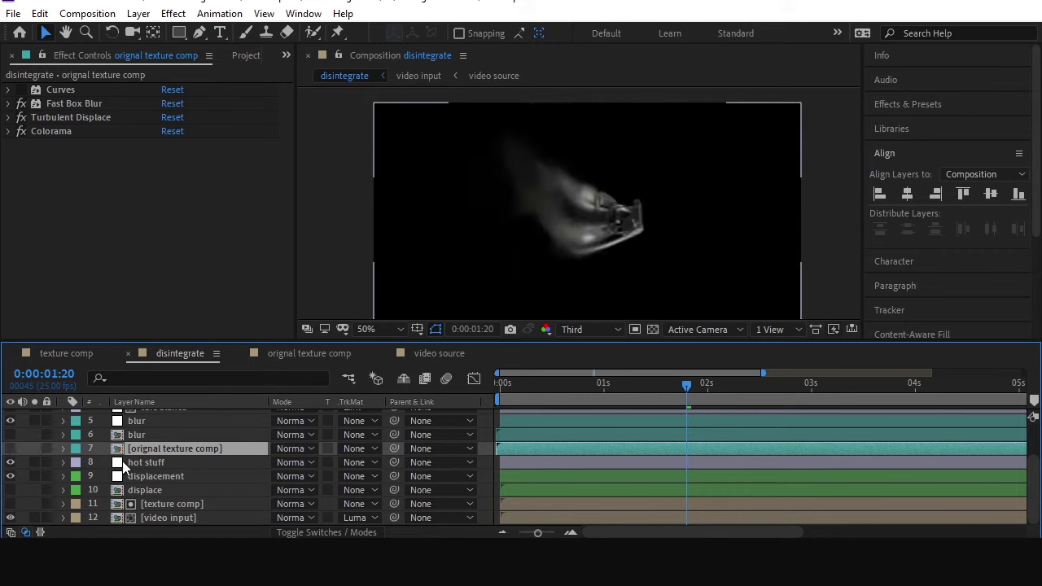
# - Apply the Curves effect to the hot stuff layer and raise its RGB curve to brighten the image
pyautogui.click(140, 463)
pyautogui.hotkey('ctrl', 'space')
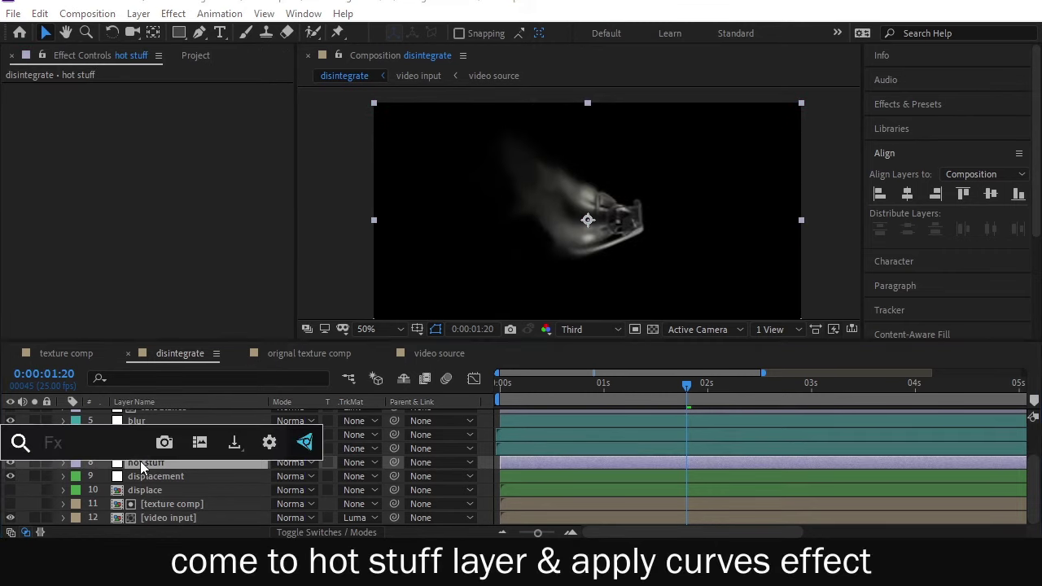
pyautogui.write('curv')
pyautogui.press('Return')
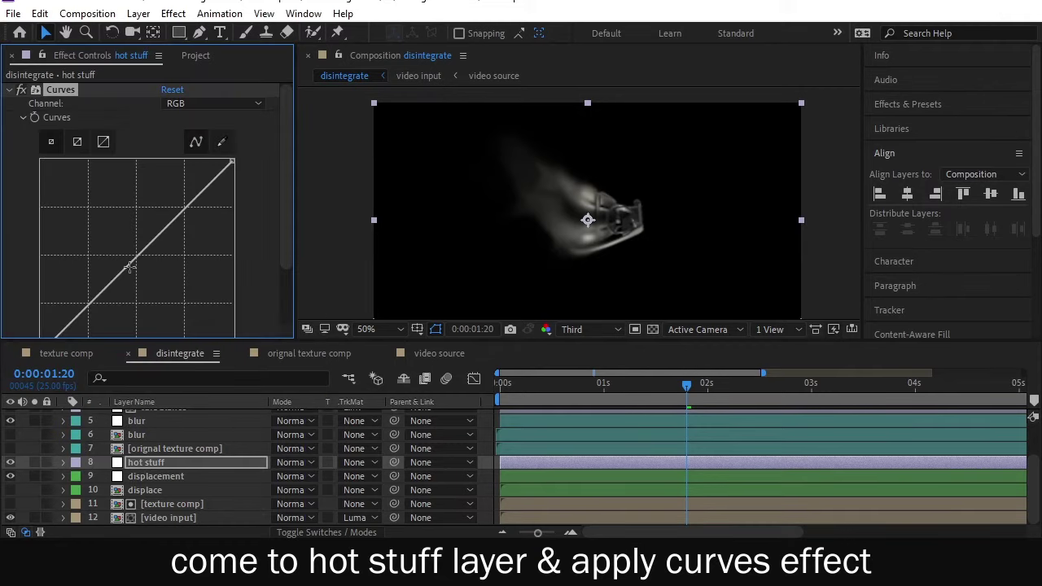
pyautogui.moveTo(130, 267); pyautogui.dragTo(92, 246)
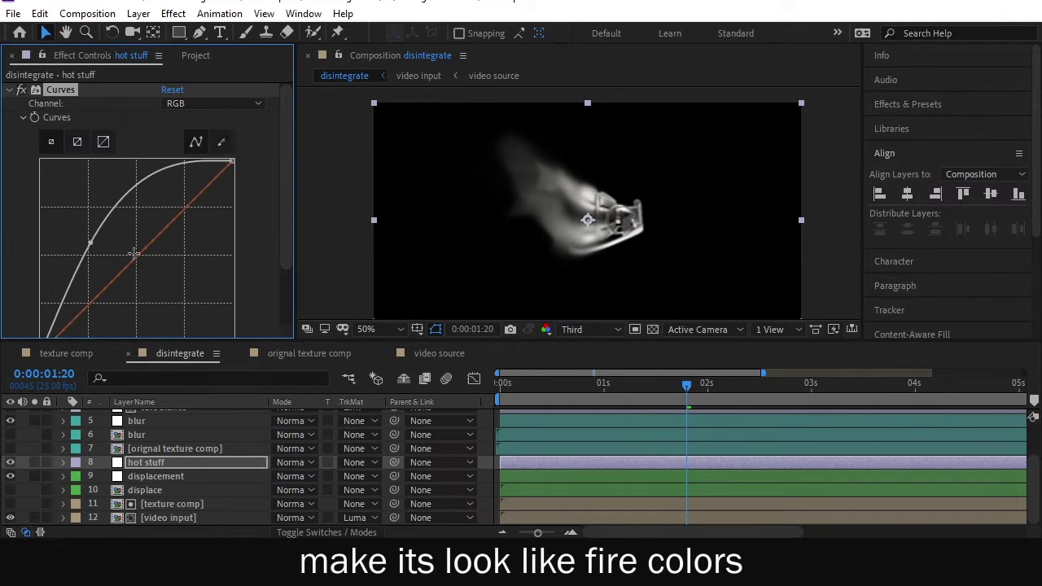
# - Give hot stuff a fiery color by raising the red curve and lowering the blue curve, and preview it around 0:00:01:18
pyautogui.moveTo(133, 254); pyautogui.dragTo(130, 242)
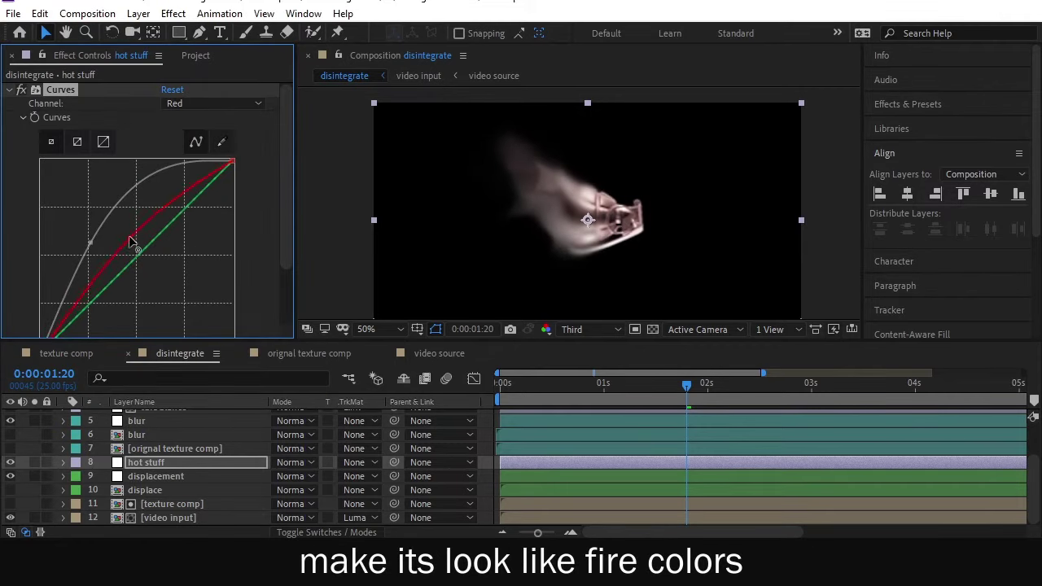
pyautogui.click(216, 101)
pyautogui.click(225, 174)
pyautogui.moveTo(149, 245); pyautogui.dragTo(176, 271)
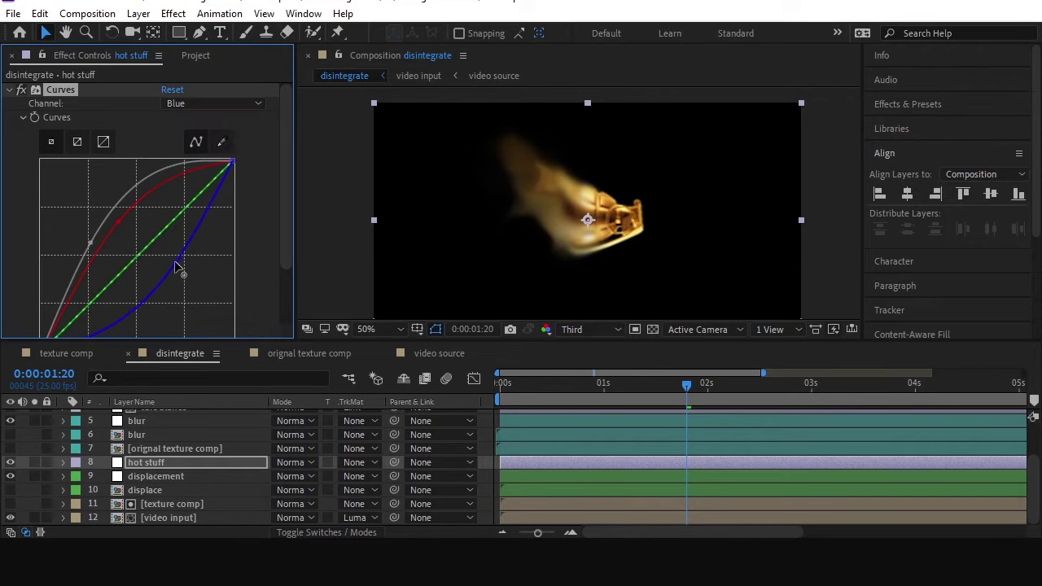
pyautogui.moveTo(699, 394)
pyautogui.mouseDown()
pyautogui.moveTo(649, 388)
pyautogui.moveTo(686, 381)
pyautogui.moveTo(679, 389)
pyautogui.mouseUp()
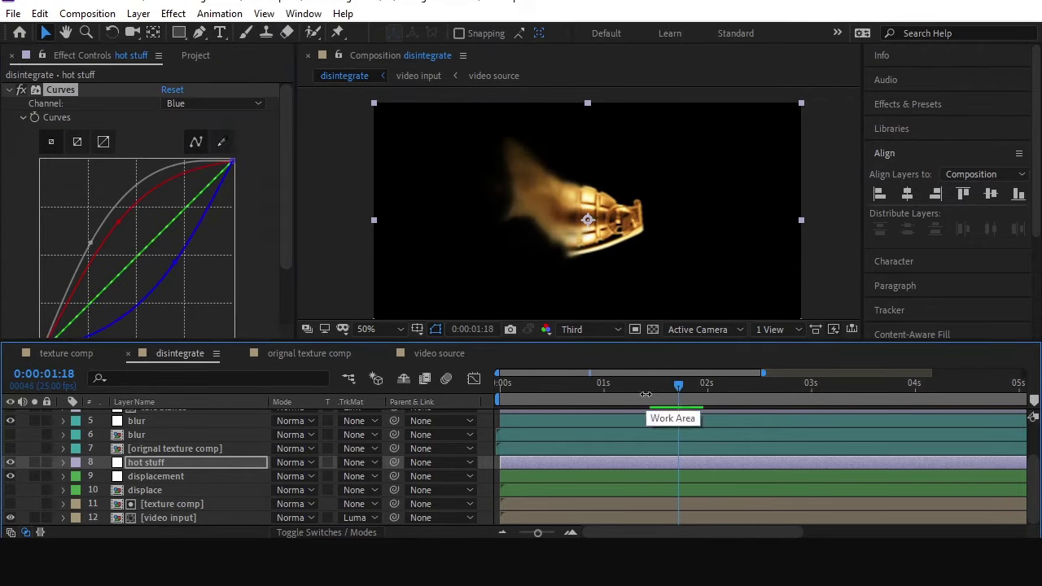
# - Set hot stuff's track matte to Luma Matte of orignal texture comp and scrub through the animation
pyautogui.click(360, 463)
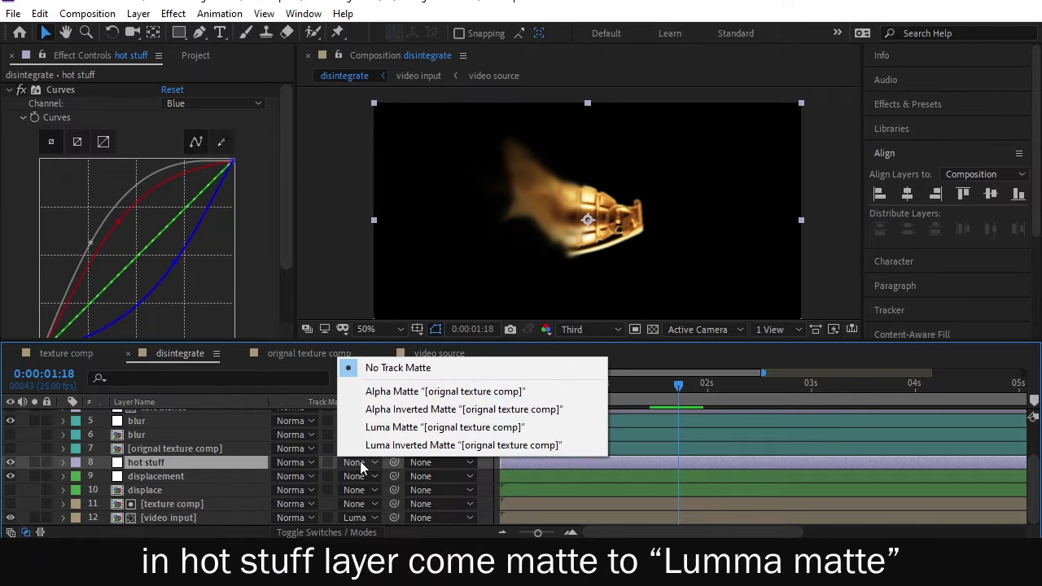
pyautogui.click(376, 428)
pyautogui.moveTo(592, 402); pyautogui.dragTo(683, 394)
# - Slide the orignal texture comp layer slightly earlier in time and scrub to check the glowing edge at 100% zoom
pyautogui.click(585, 450)
pyautogui.moveTo(587, 450); pyautogui.dragTo(559, 448)
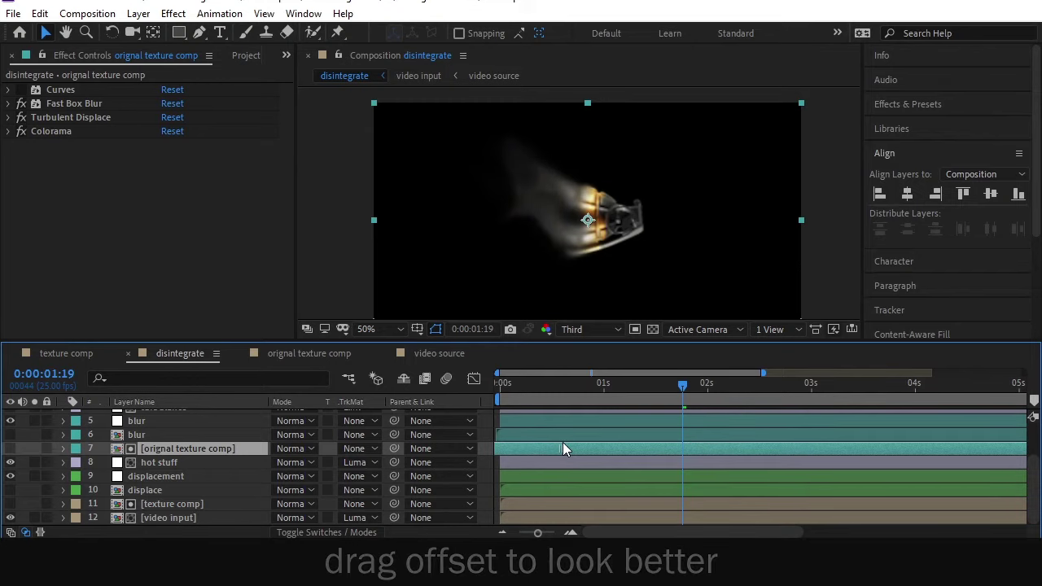
pyautogui.press('/')
pyautogui.moveTo(652, 393); pyautogui.dragTo(682, 389)
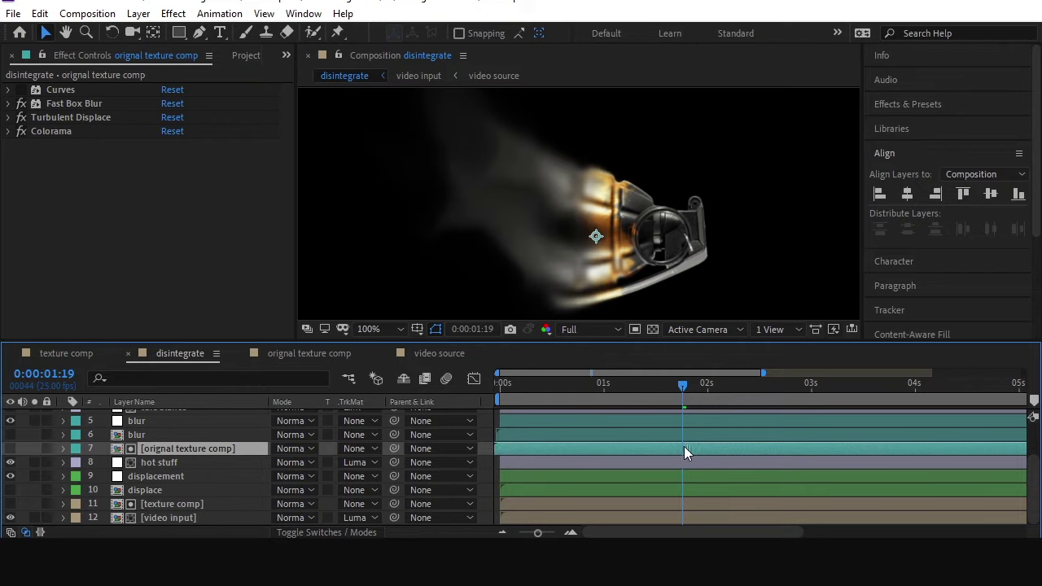
pyautogui.click(684, 446)
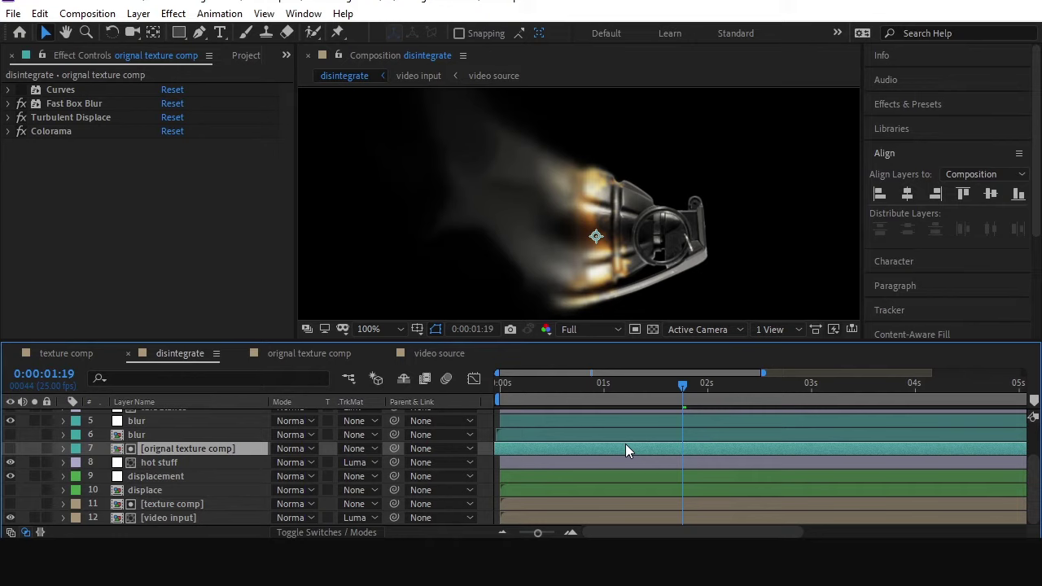
pyautogui.moveTo(680, 385)
pyautogui.mouseDown()
pyautogui.moveTo(670, 386)
pyautogui.moveTo(686, 387)
pyautogui.mouseUp()
# - On orignal texture comp, set Fast Box Blur's radius to 1.0 and Turbulent Displace's size to 13.0, and preview the edge
pyautogui.click(12, 110)
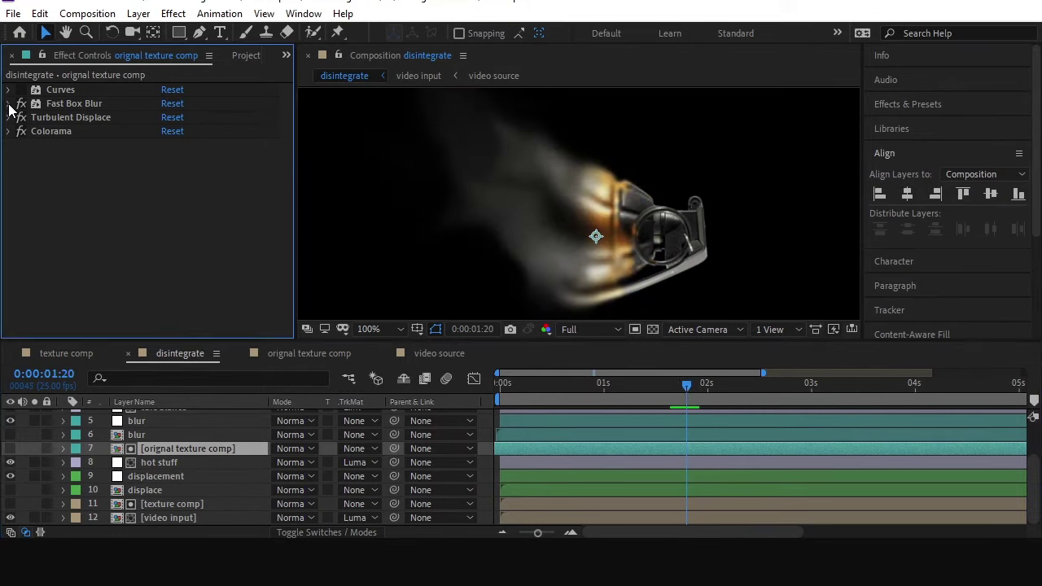
pyautogui.click(9, 104)
pyautogui.moveTo(166, 117); pyautogui.dragTo(160, 119)
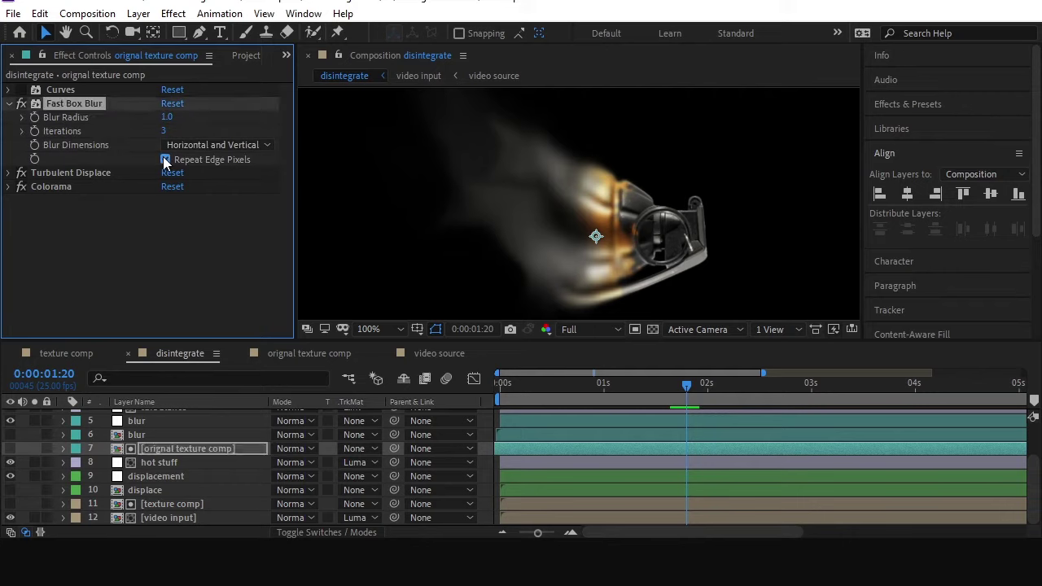
pyautogui.click(7, 174)
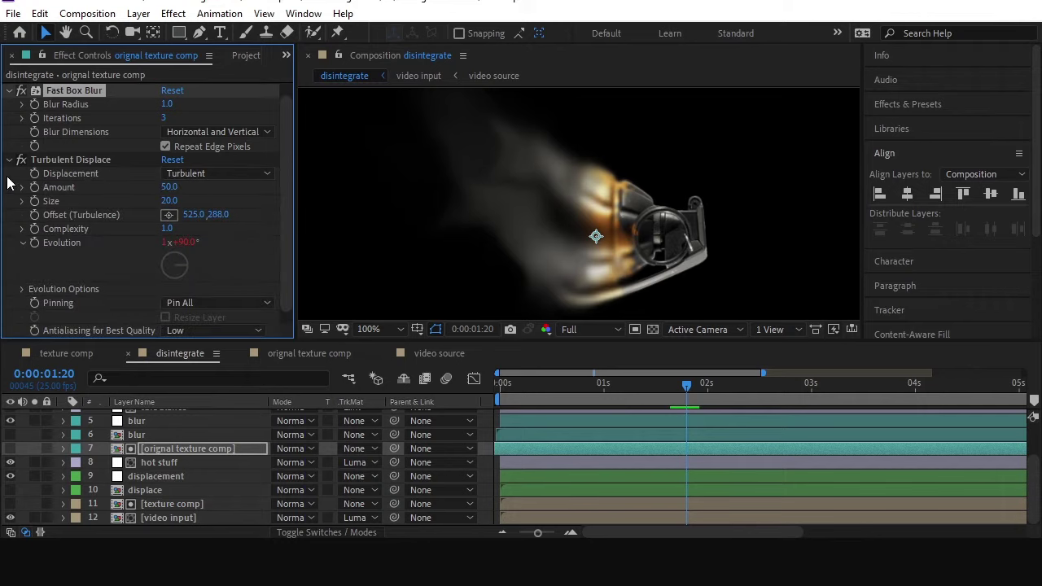
pyautogui.moveTo(166, 206); pyautogui.dragTo(161, 205)
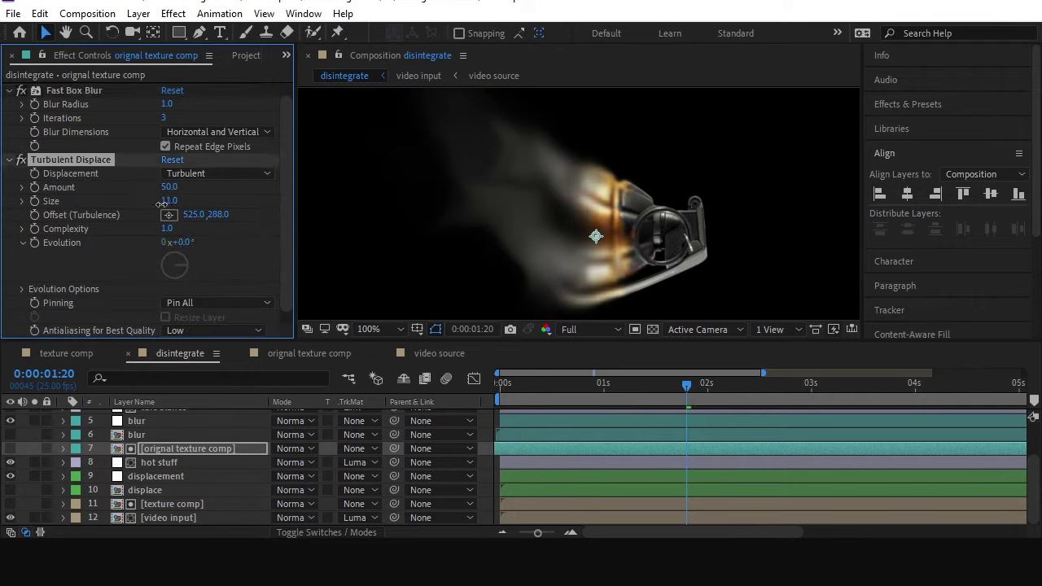
pyautogui.moveTo(686, 398); pyautogui.dragTo(676, 398)
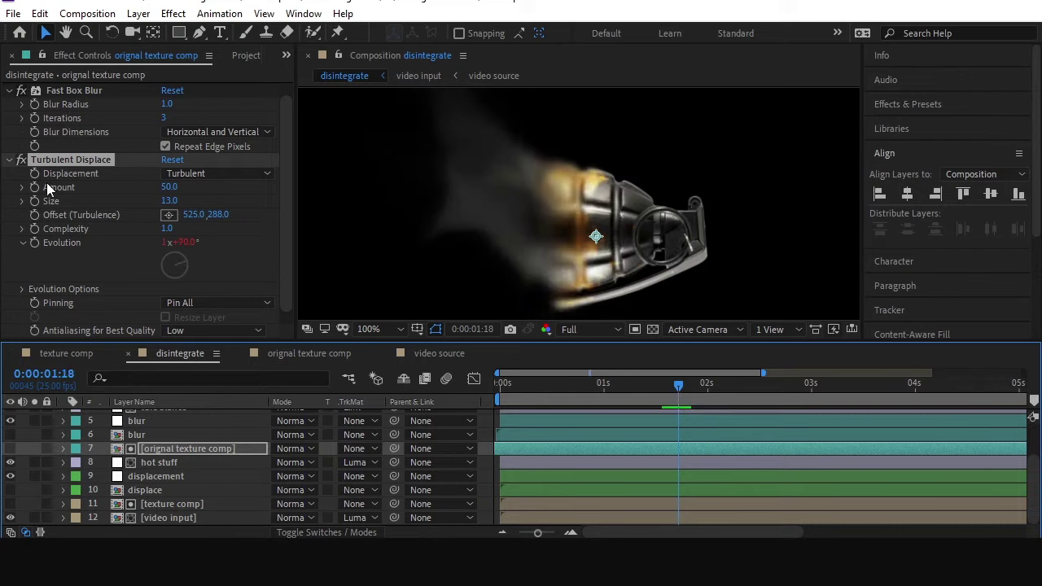
pyautogui.click(9, 166)
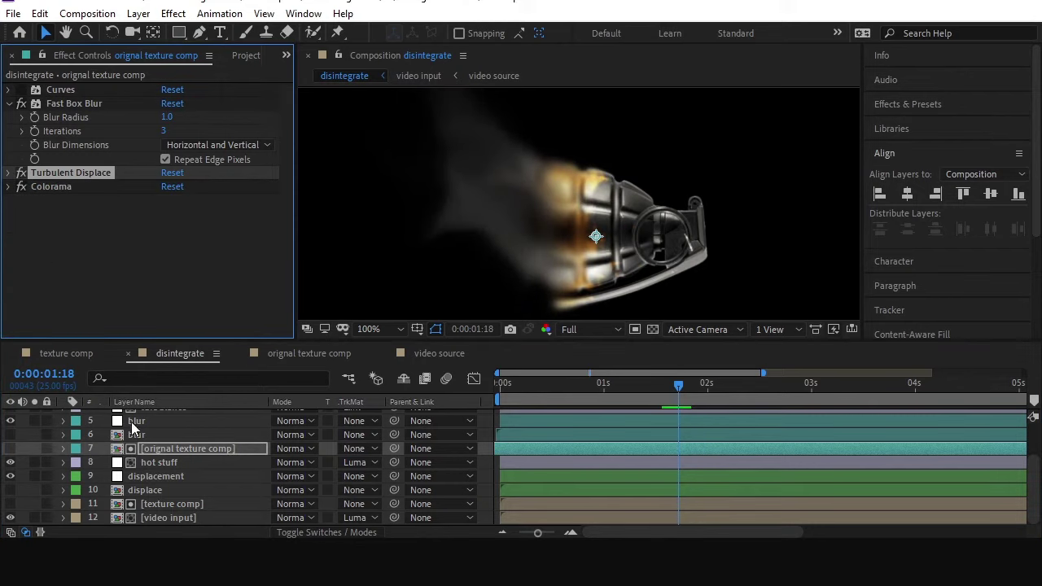
# - Fine-tune hot stuff's RGB and red curves for a brighter glow and scrub to check it
pyautogui.click(153, 462)
pyautogui.moveTo(91, 242); pyautogui.dragTo(84, 242)
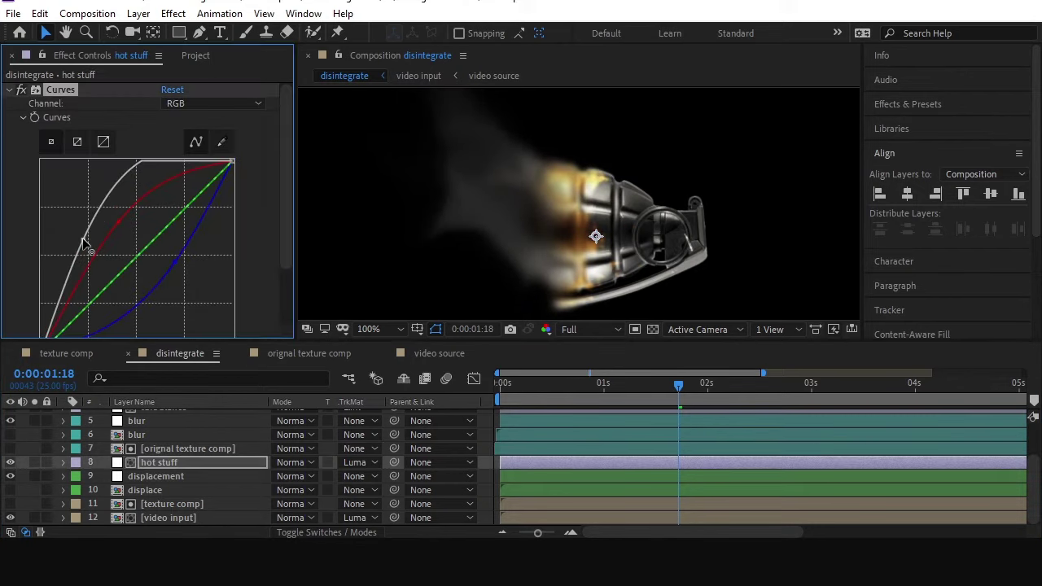
pyautogui.moveTo(631, 387); pyautogui.dragTo(683, 386)
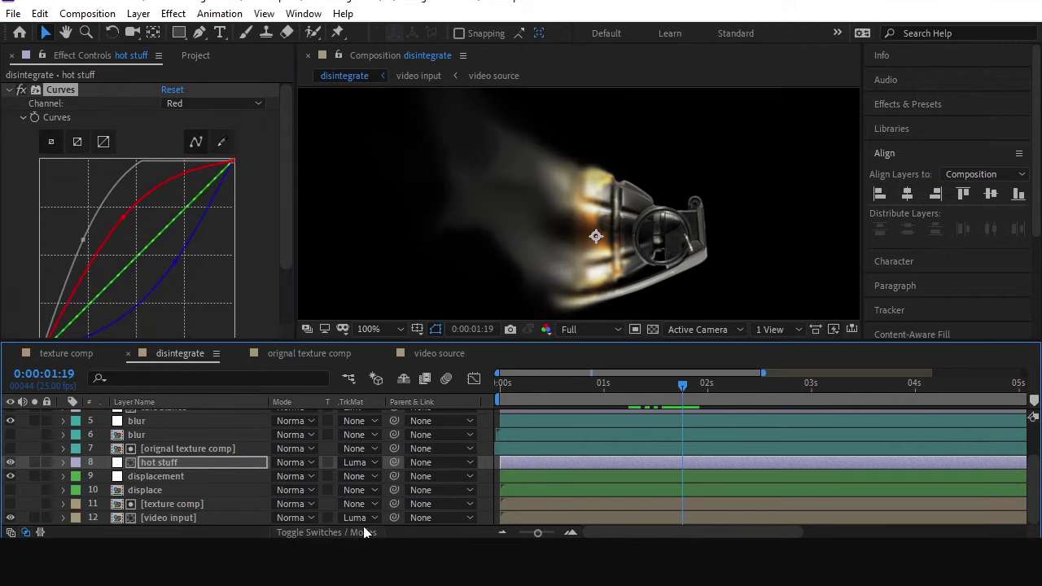
# - Change hot stuff's blending mode to Add and preview the glowing edge
pyautogui.click(293, 461)
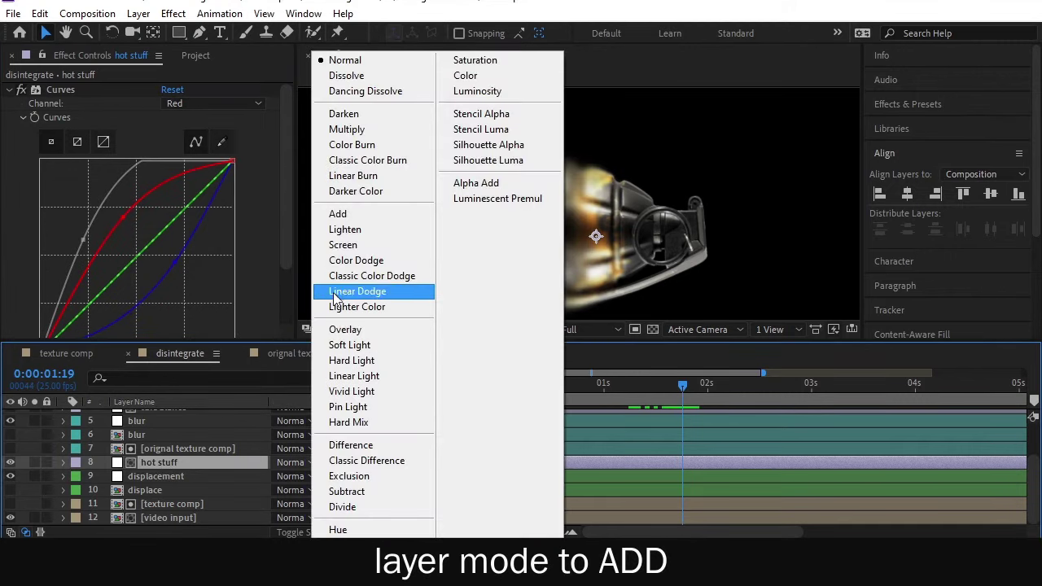
pyautogui.click(339, 214)
pyautogui.moveTo(682, 385)
pyautogui.mouseDown()
pyautogui.moveTo(663, 385)
pyautogui.moveTo(678, 385)
pyautogui.mouseUp()
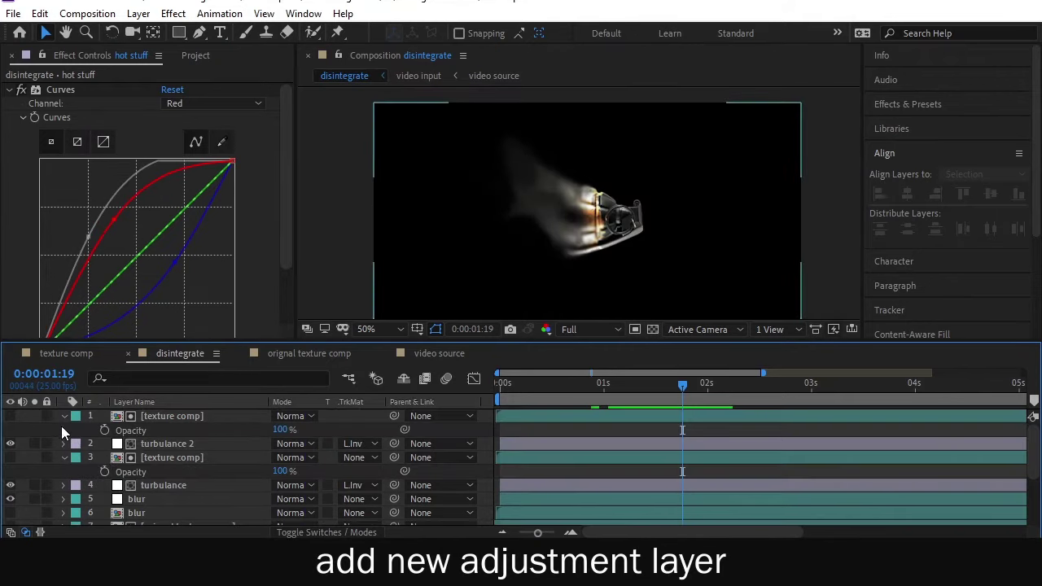
# - Create a new adjustment layer above all the others and rename it color
pyautogui.rightClick(61, 439)
pyautogui.moveTo(183, 254)
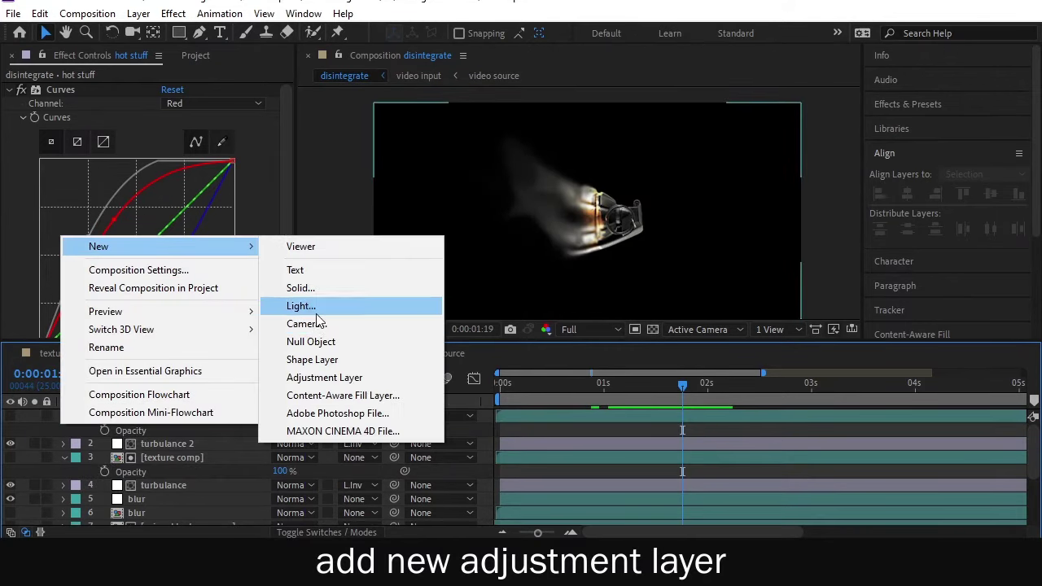
pyautogui.click(346, 376)
pyautogui.rightClick(173, 416)
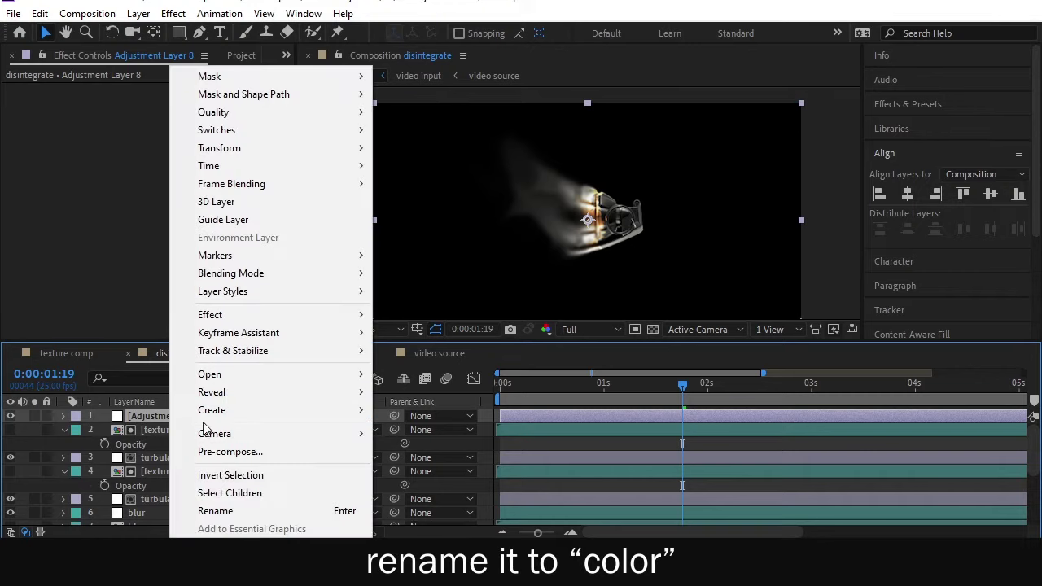
pyautogui.click(213, 511)
pyautogui.write('color')
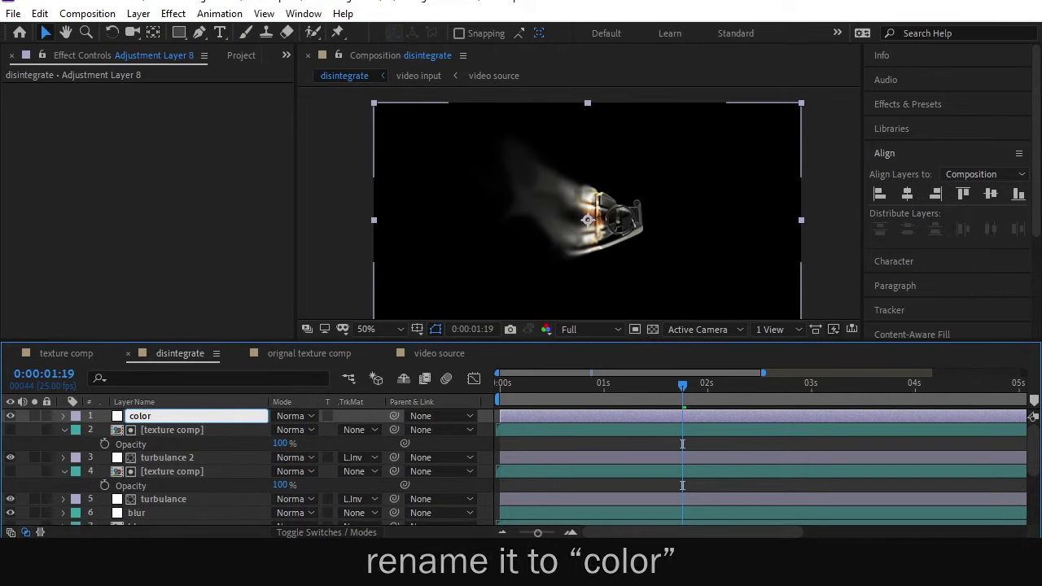
pyautogui.press('Return')
# - Duplicate the texture comp layer directly below color and move the copy above the color layer
pyautogui.click(194, 430)
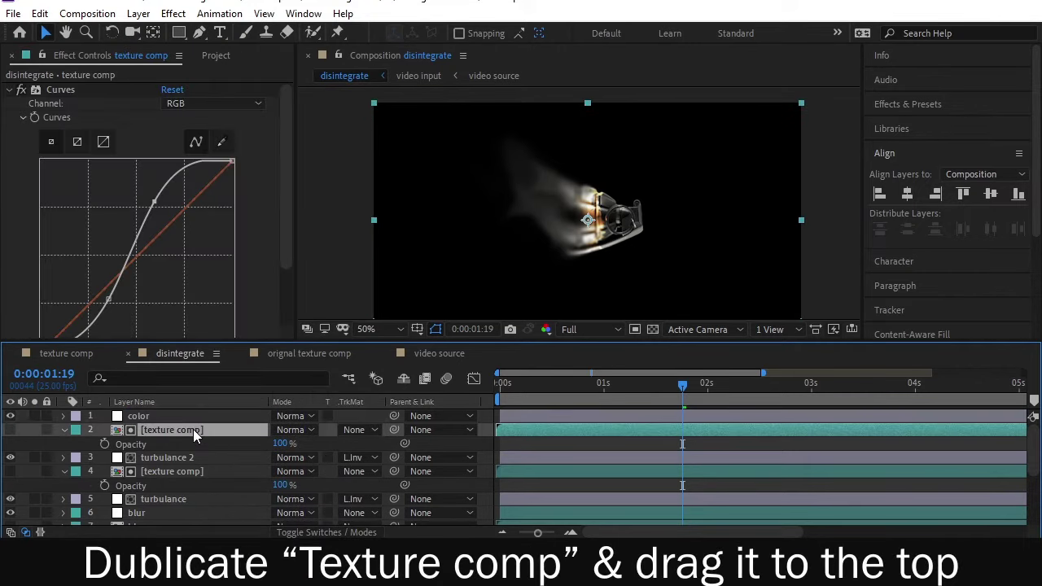
pyautogui.hotkey('ctrl', 'd')
pyautogui.moveTo(167, 429); pyautogui.dragTo(166, 411)
# - Apply the Tint effect to the color layer
pyautogui.click(140, 429)
pyautogui.hotkey('ctrl', 'space')
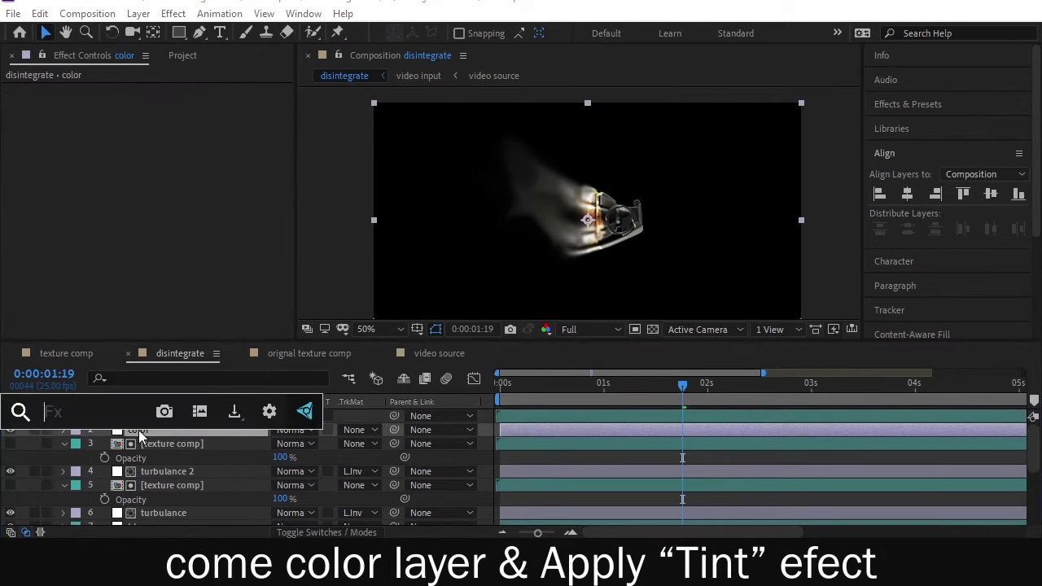
pyautogui.write('tin')
pyautogui.press('Return')
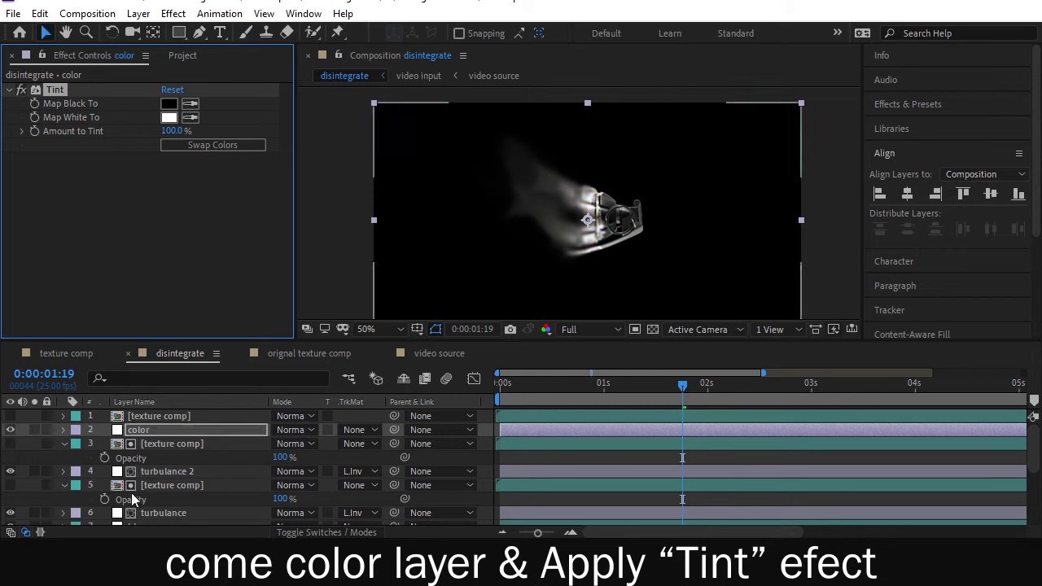
# - Add the Curves effect to the color layer and set its track matte to Luma Inverted Matte of texture comp
pyautogui.hotkey('ctrl', 'space')
pyautogui.write('curv')
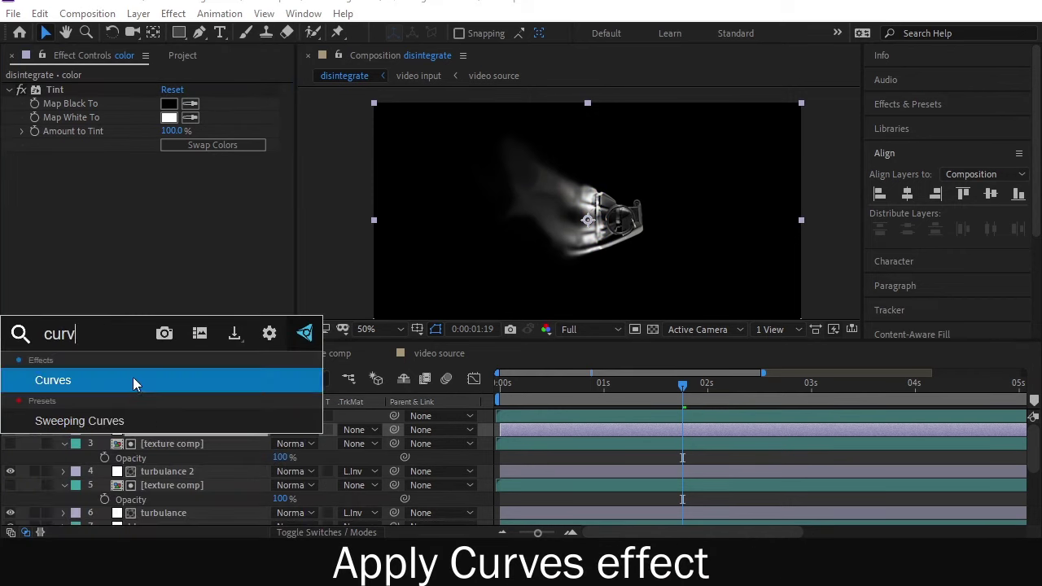
pyautogui.press('Return')
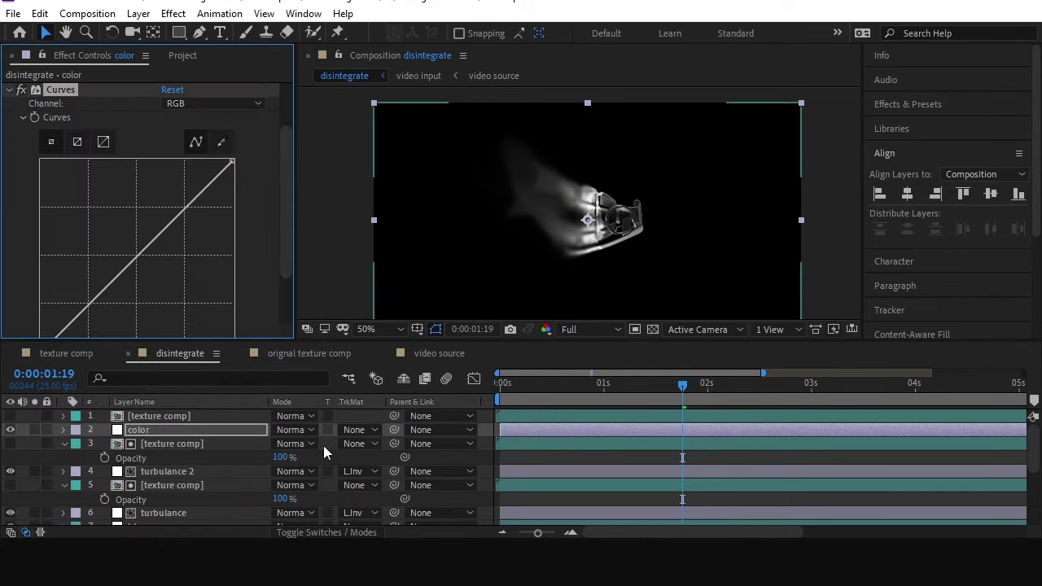
pyautogui.click(356, 429)
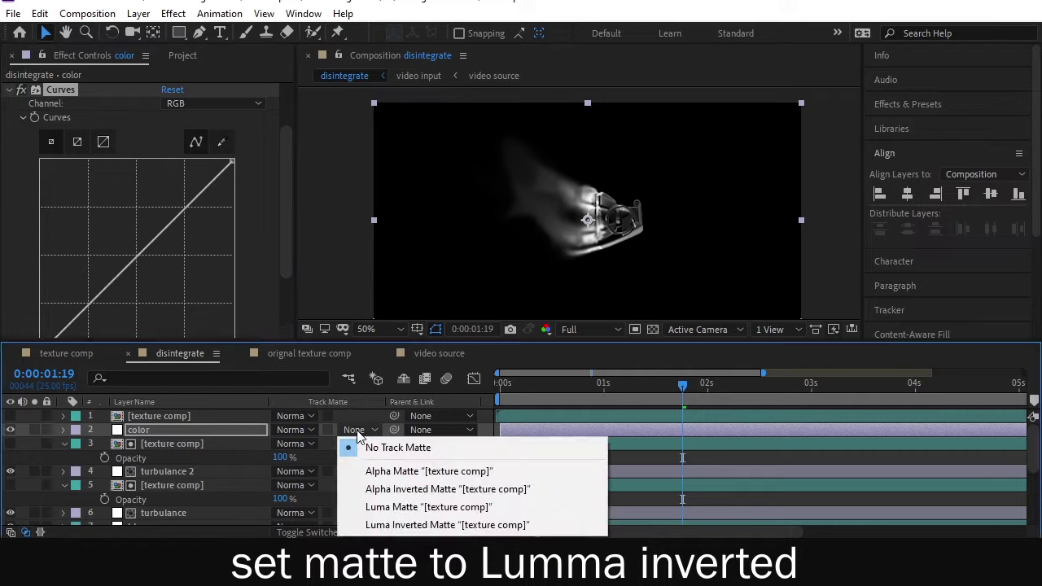
pyautogui.click(403, 525)
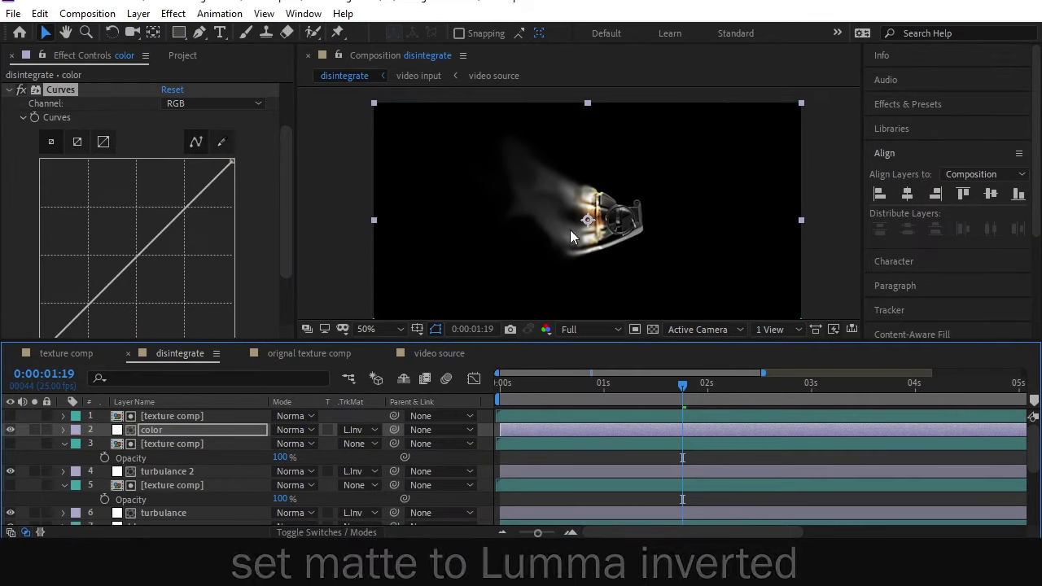
# - Color the smoke like fire by raising color's RGB and red curves and lowering its blue and green curves, and preview it
pyautogui.scroll(2, 570, 229)
pyautogui.moveTo(130, 255); pyautogui.dragTo(90, 220)
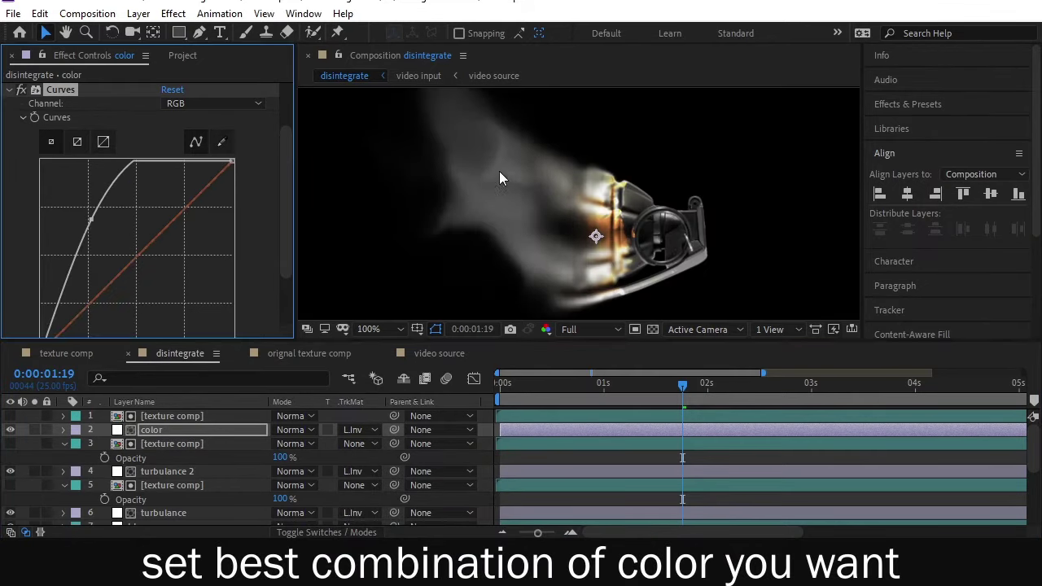
pyautogui.moveTo(134, 259); pyautogui.dragTo(99, 231)
pyautogui.click(212, 103)
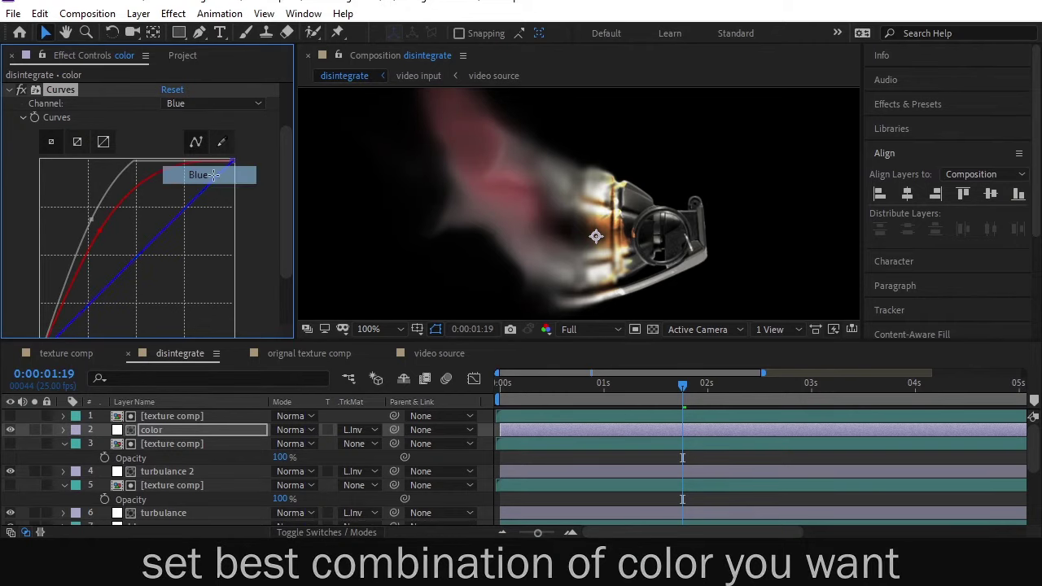
pyautogui.click(216, 172)
pyautogui.moveTo(163, 224); pyautogui.dragTo(157, 244)
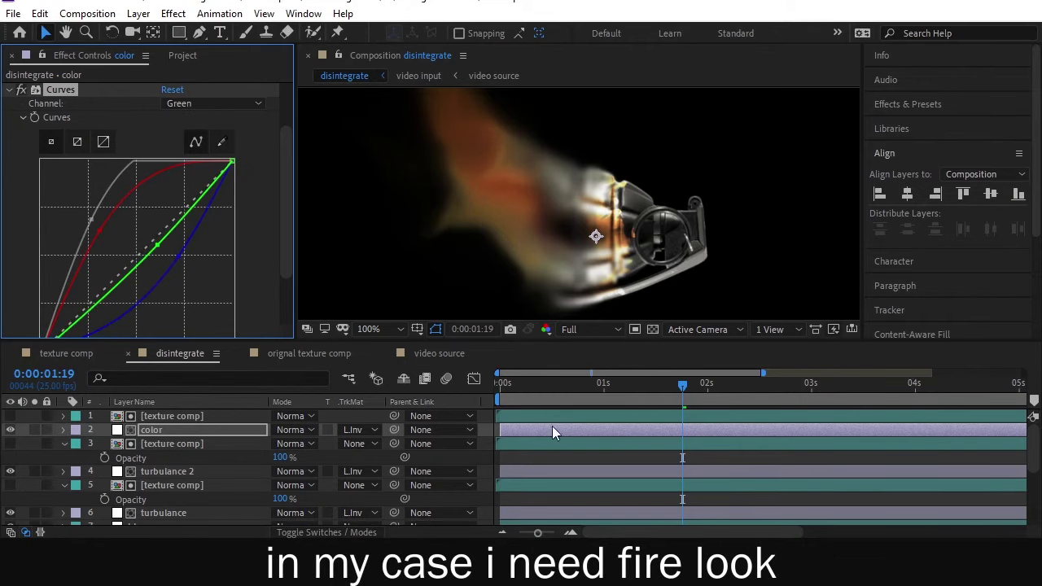
pyautogui.moveTo(550, 389); pyautogui.dragTo(692, 395)
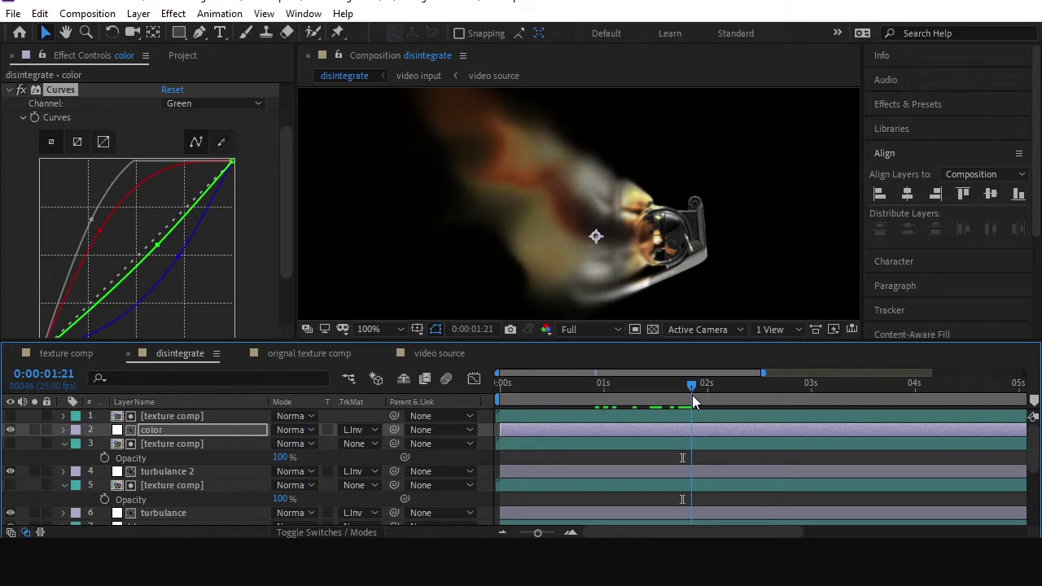
pyautogui.click(536, 426)
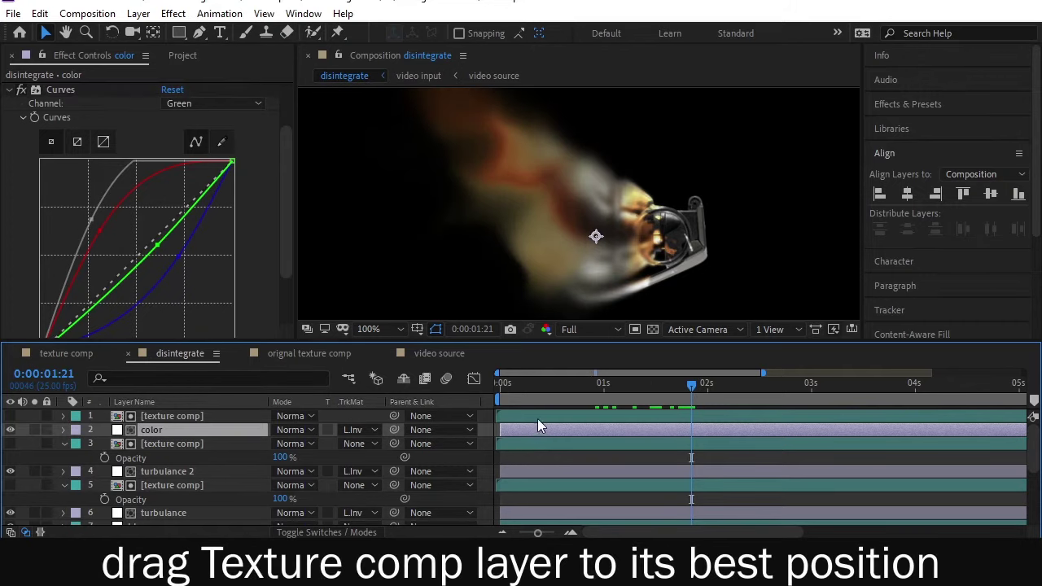
# - Slide the topmost texture comp layer slightly earlier in time and check the fire coverage around 0:00:01:17
pyautogui.click(540, 416)
pyautogui.moveTo(548, 417); pyautogui.dragTo(524, 413)
pyautogui.click(679, 390)
pyautogui.moveTo(678, 395); pyautogui.dragTo(674, 394)
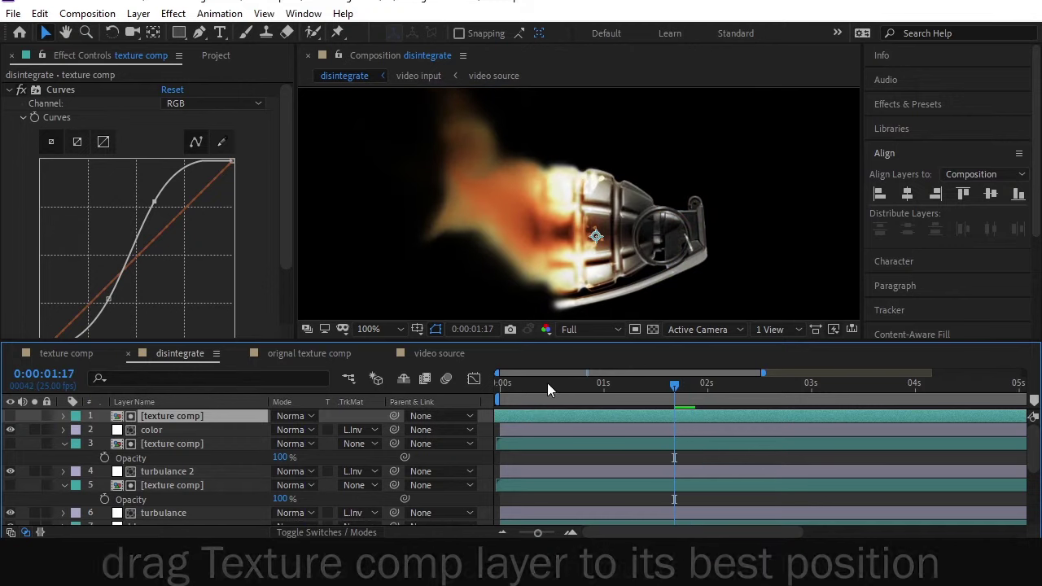
# - Steepen the RGB curve of the topmost texture comp layer into a hard contrast ramp and preview the disintegration
pyautogui.moveTo(156, 204); pyautogui.dragTo(126, 195)
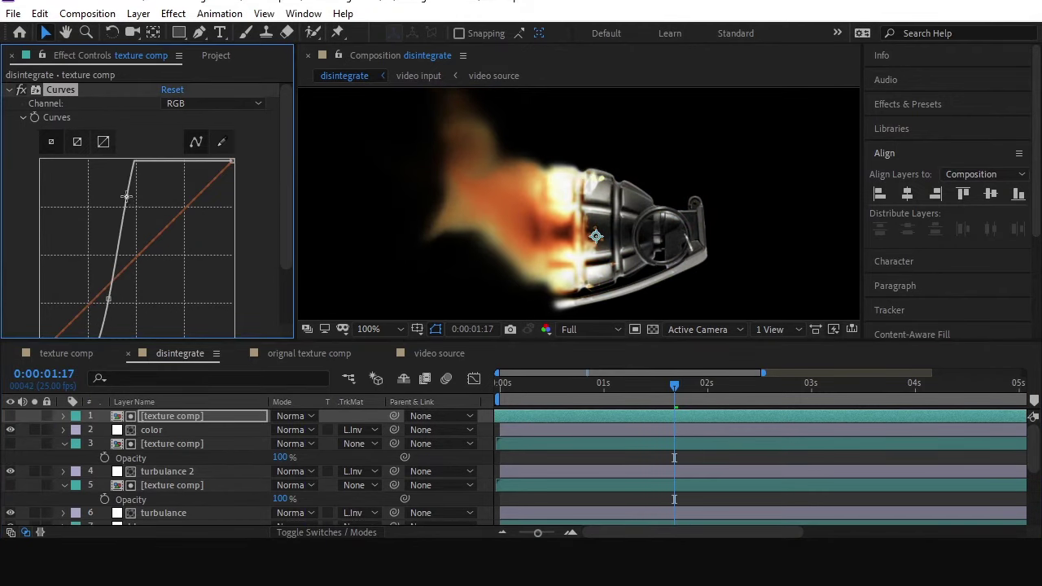
pyautogui.moveTo(115, 303); pyautogui.dragTo(112, 301)
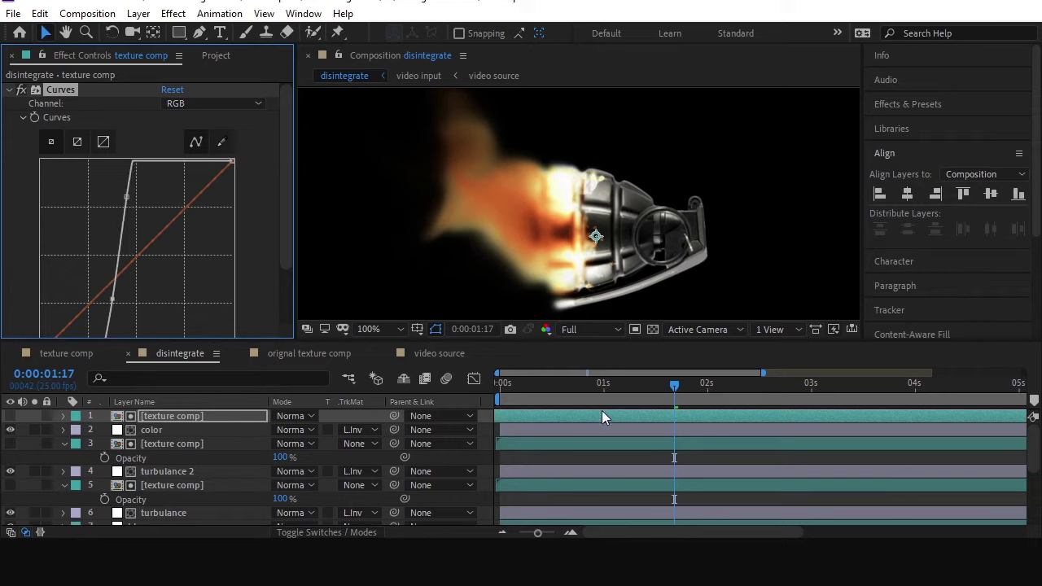
pyautogui.click(602, 384)
pyautogui.press('space')
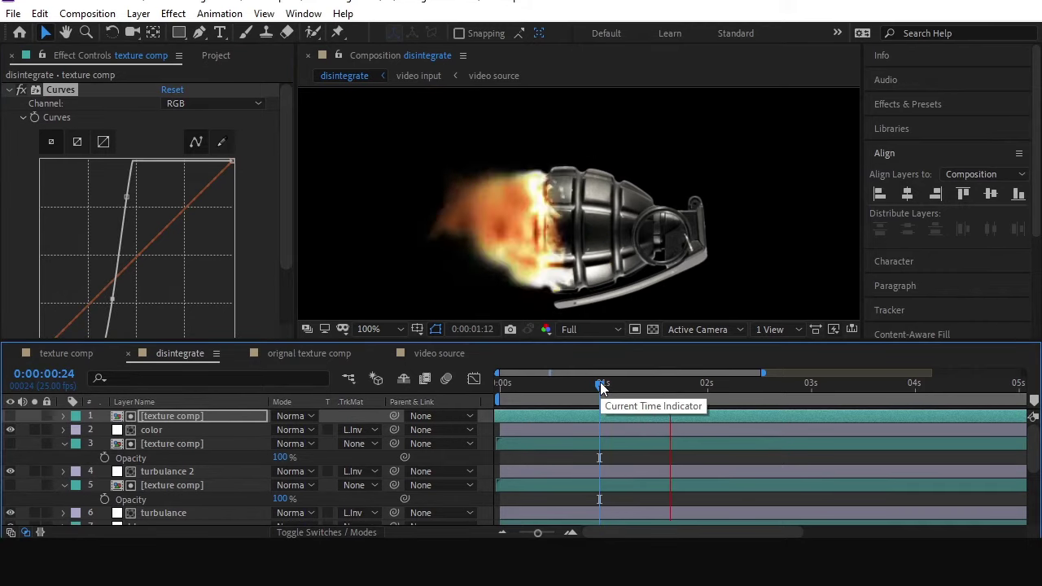
pyautogui.moveTo(601, 384); pyautogui.dragTo(645, 384)
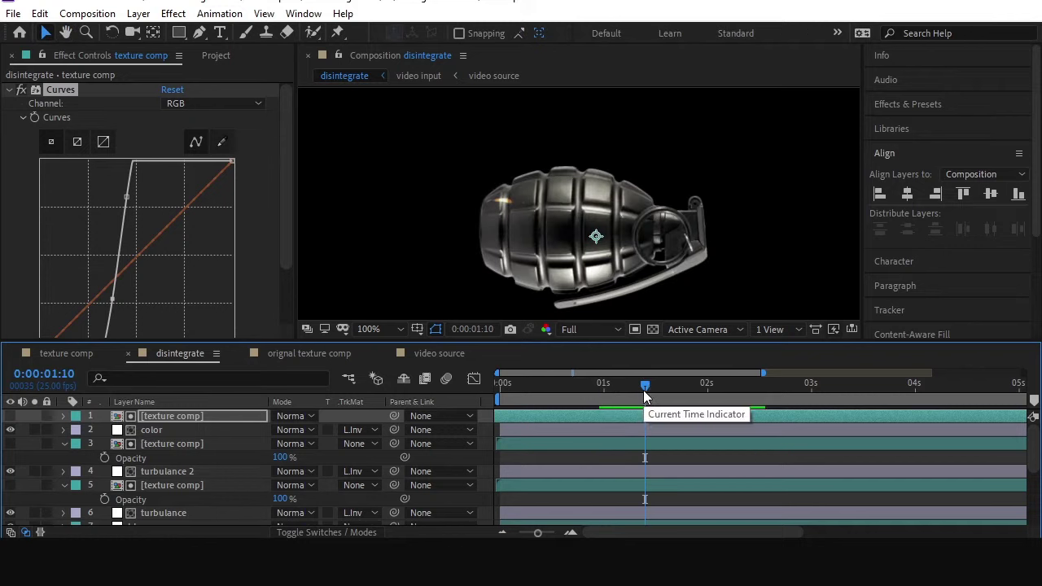
# - Add a black (000000) solid layer of 1050 × 576 px to the disintegrate comp
pyautogui.rightClick(101, 437)
pyautogui.moveTo(163, 252)
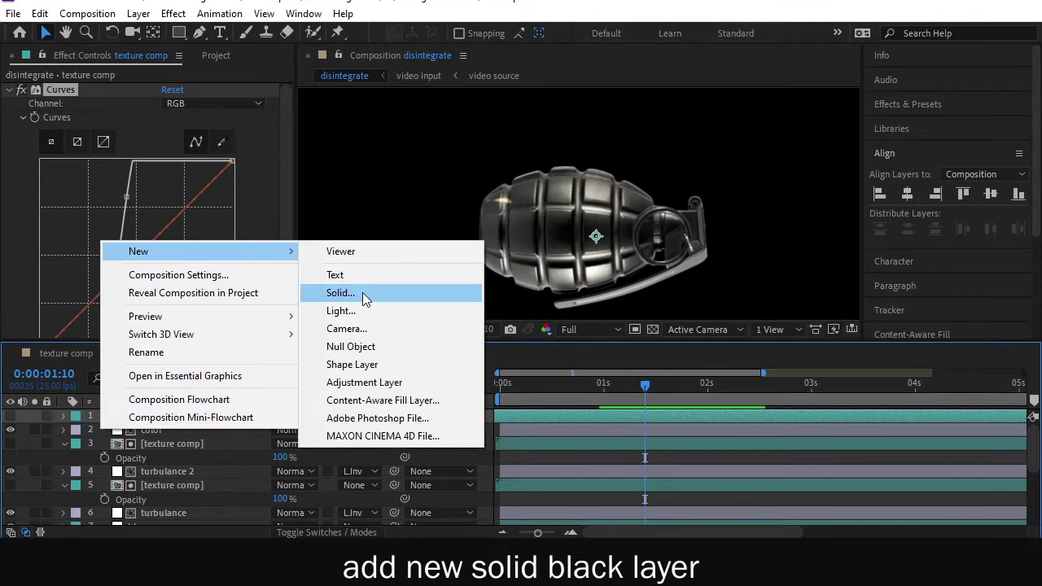
pyautogui.click(362, 293)
pyautogui.click(219, 480)
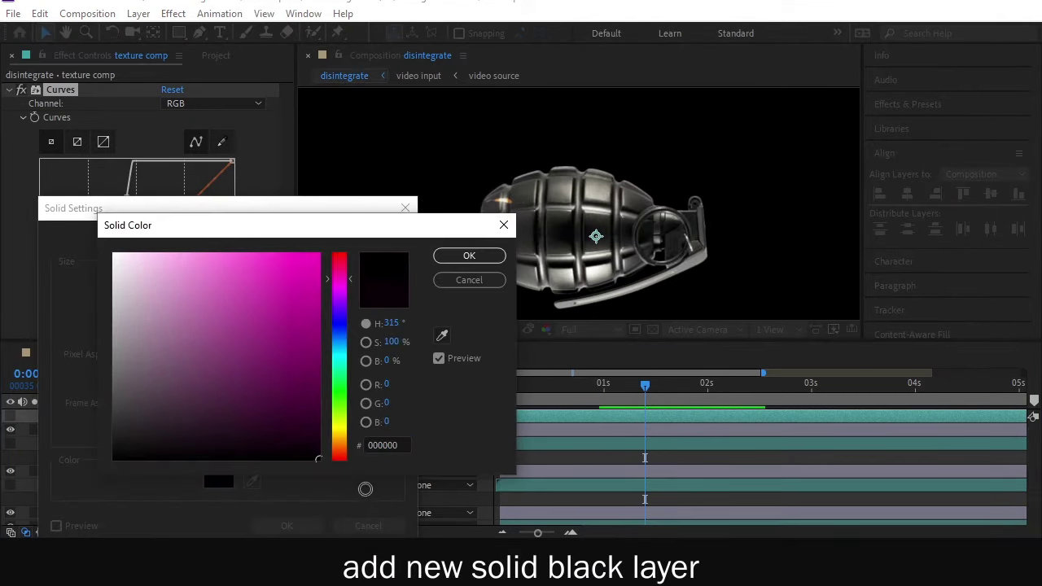
pyautogui.click(468, 255)
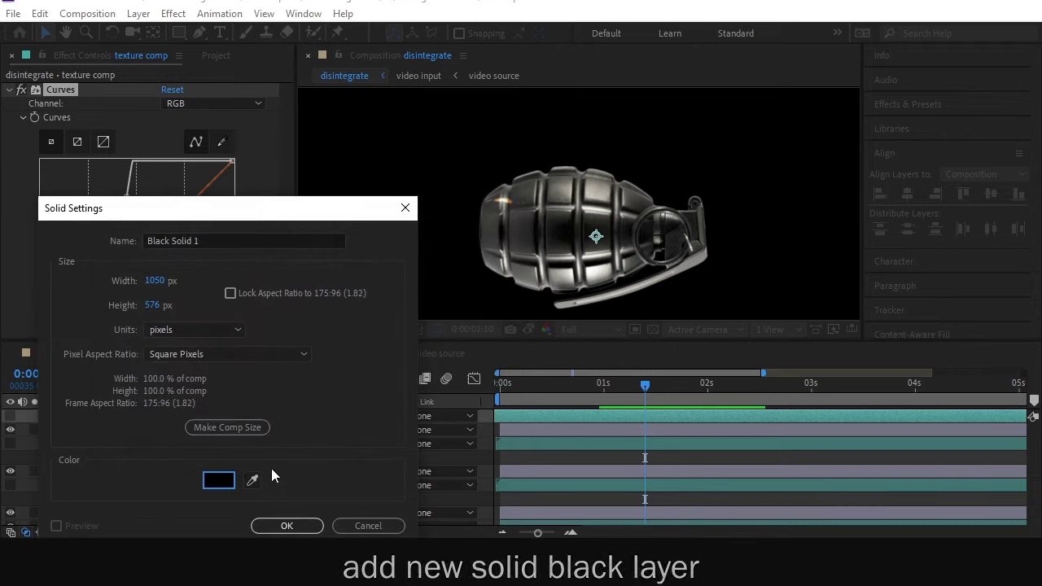
pyautogui.click(285, 525)
# - Set the black solid's blending mode to Screen and move it directly below the color layer, checking its effect on the fire
pyautogui.click(298, 420)
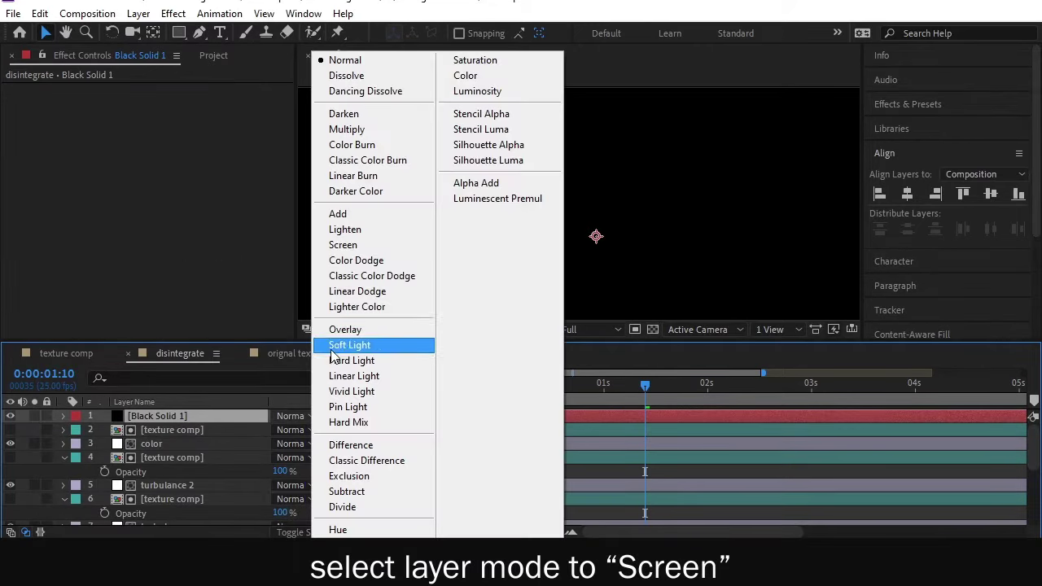
pyautogui.click(354, 245)
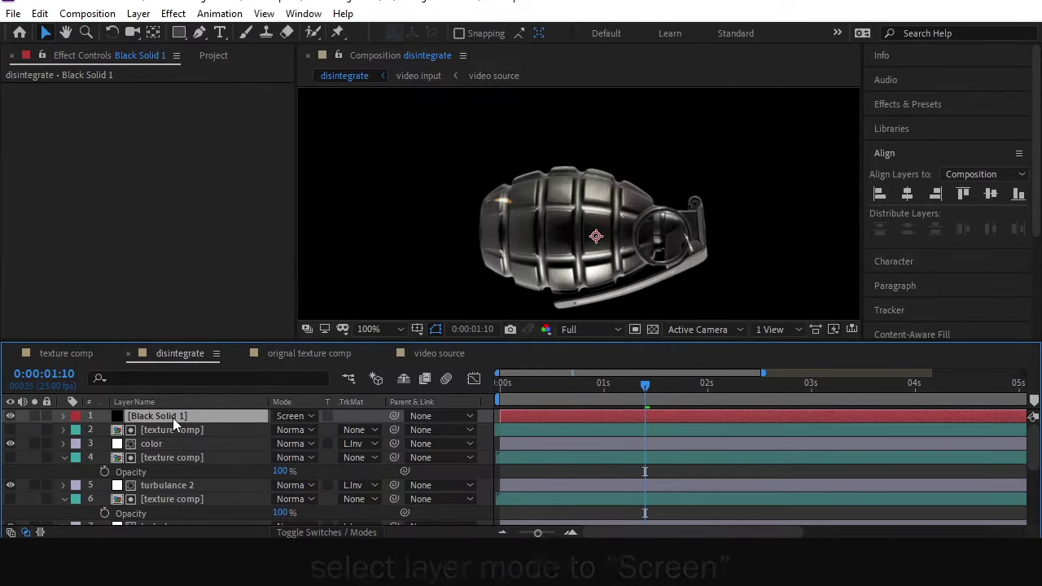
pyautogui.moveTo(173, 417); pyautogui.dragTo(196, 449)
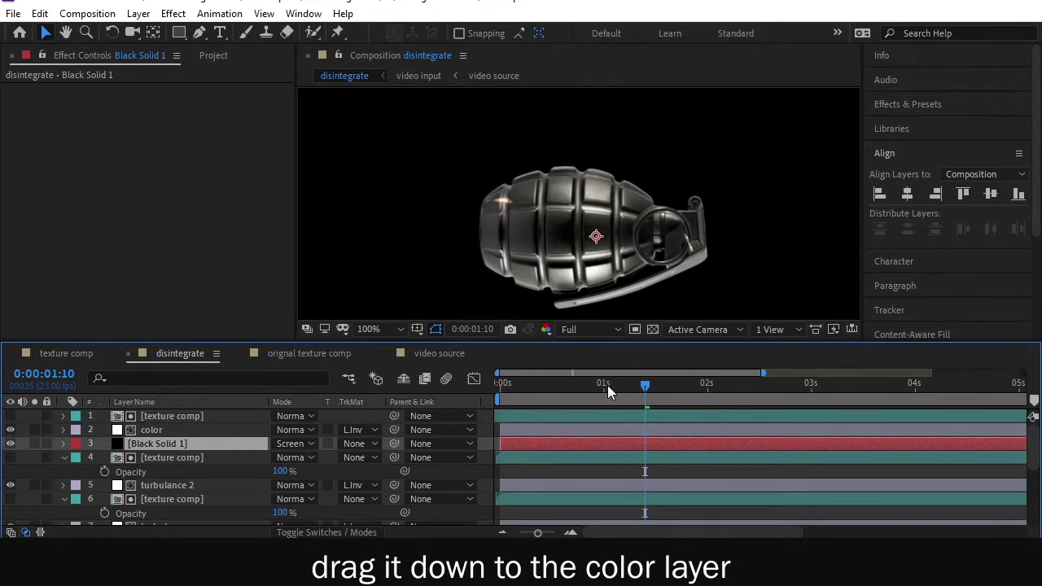
pyautogui.moveTo(607, 385); pyautogui.dragTo(682, 397)
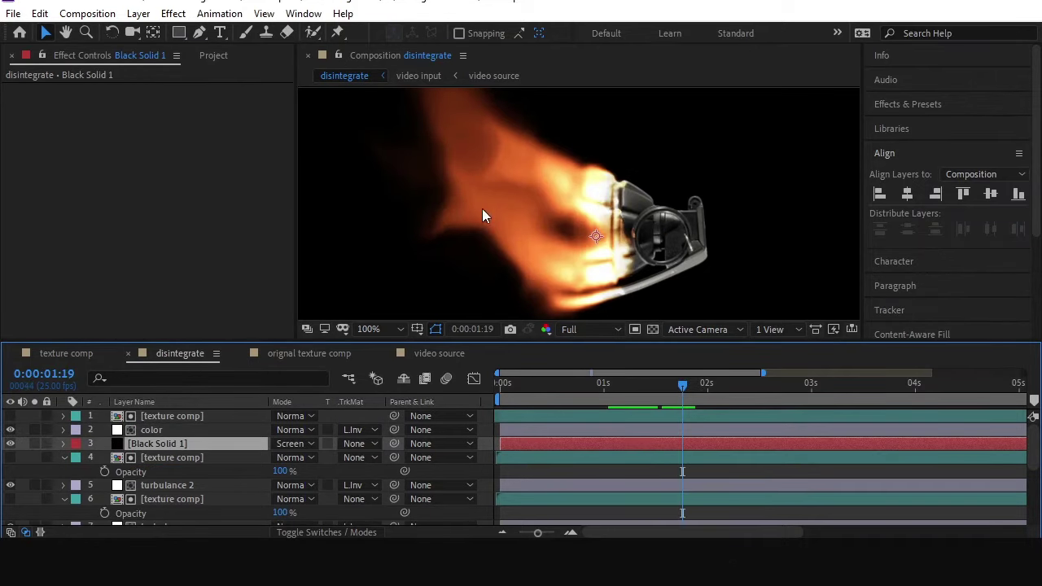
pyautogui.click(10, 444)
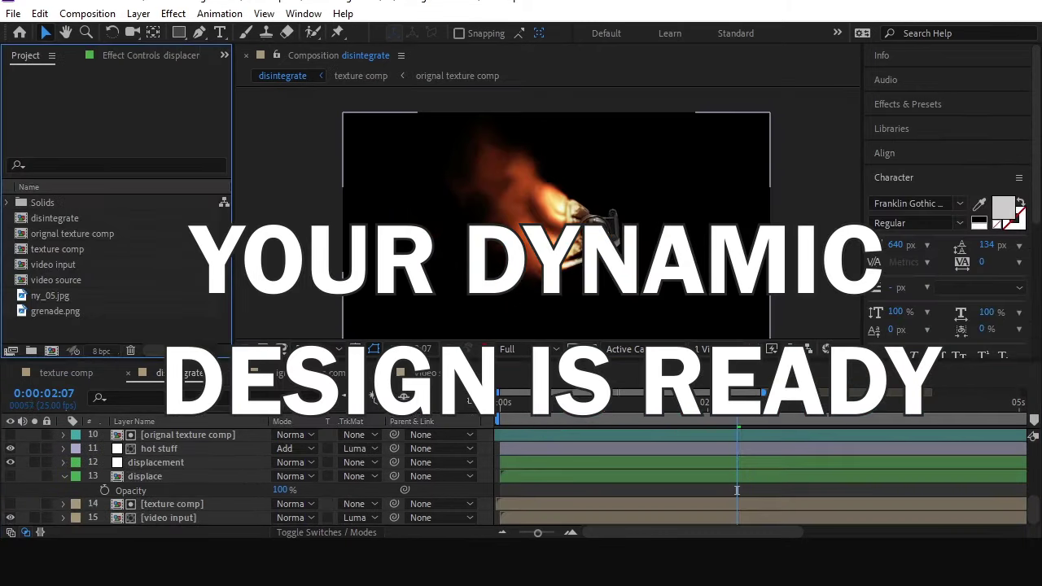
# - Set the displacement layer's Max Vertical Displacement to 4.0 to change the fire direction, and preview it
pyautogui.moveTo(222, 52); pyautogui.dragTo(129, 210)
pyautogui.click(138, 463)
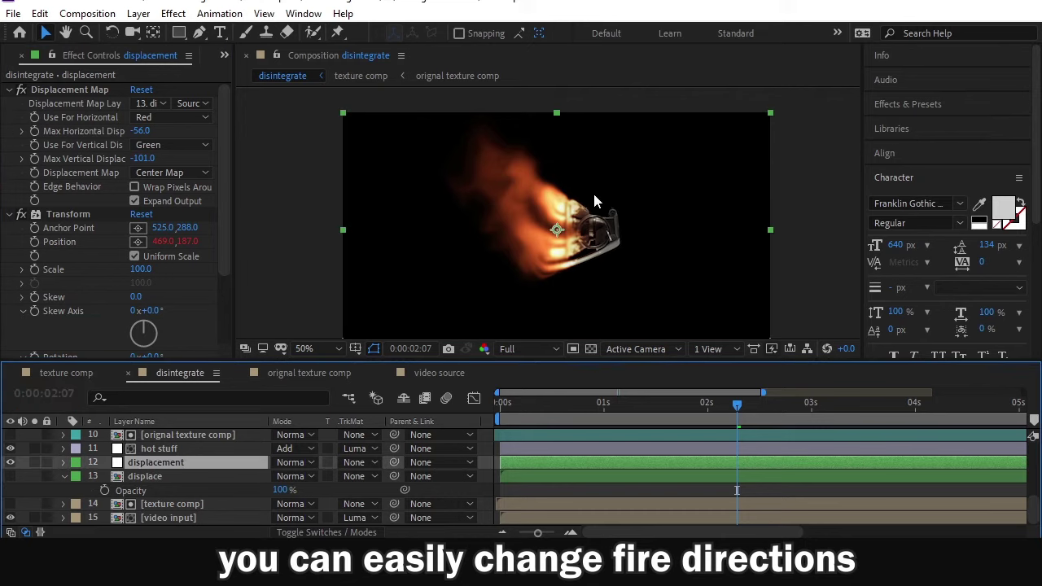
pyautogui.moveTo(141, 158); pyautogui.dragTo(251, 163)
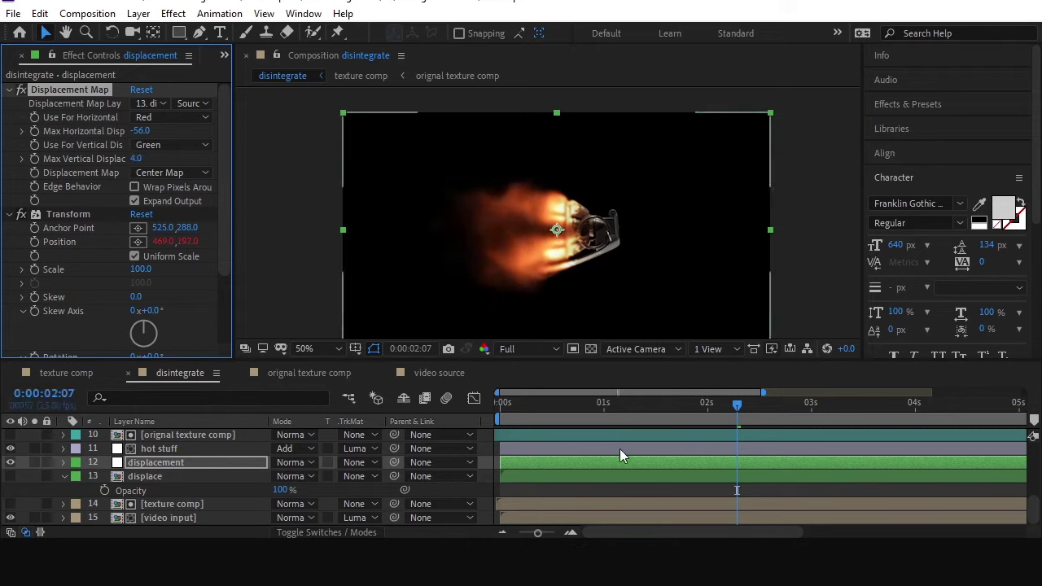
pyautogui.click(642, 407)
pyautogui.press('space')
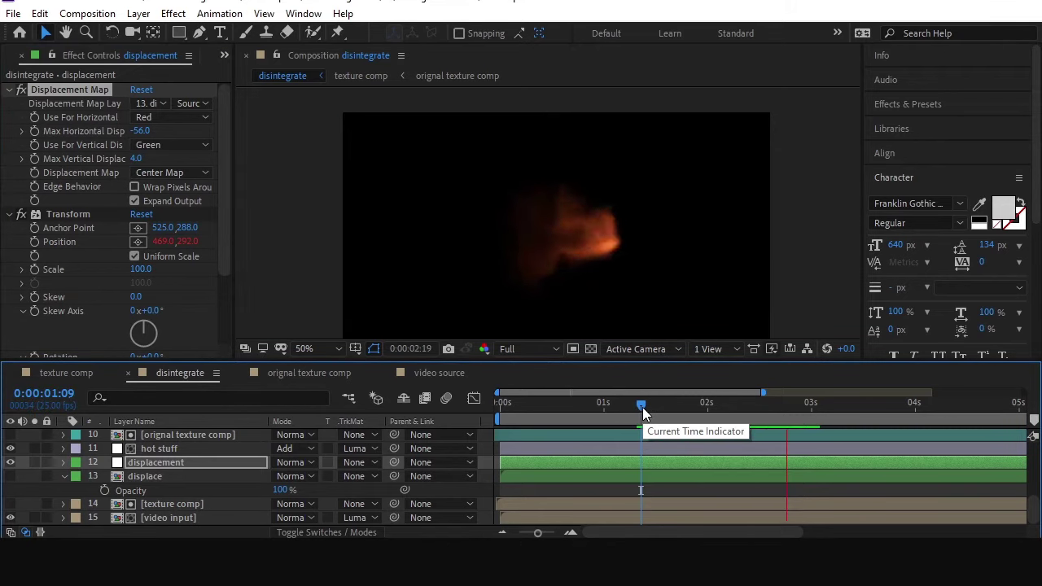
pyautogui.press('space')
pyautogui.press('pagedown')
pyautogui.press('pagedown')
pyautogui.press('pagedown')
pyautogui.press('pagedown')
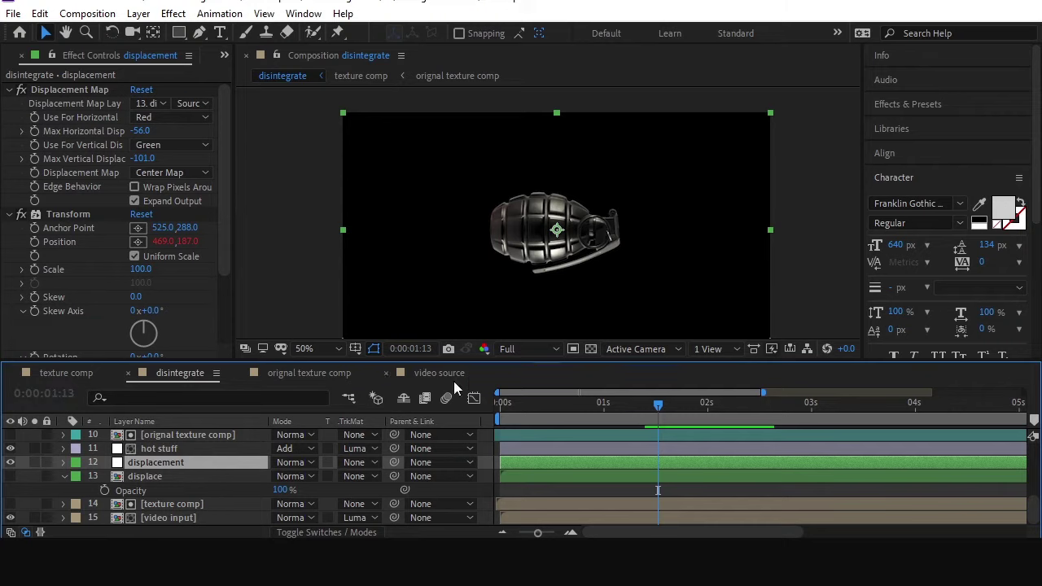
# - Set the Linear Wipe angle to 163° on the solid in orignal texture comp and check it in disintegrate
pyautogui.click(290, 374)
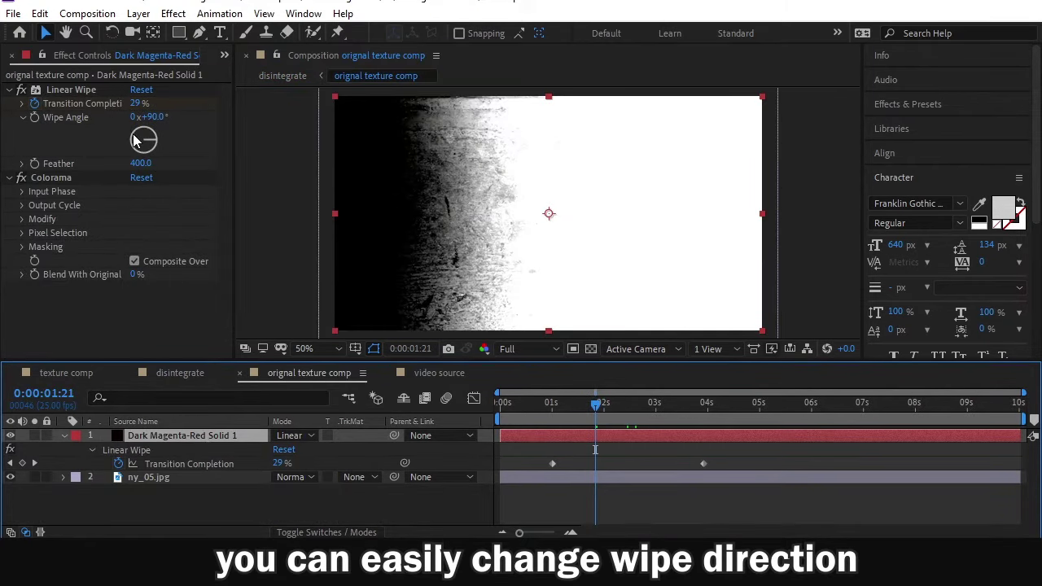
pyautogui.moveTo(137, 140); pyautogui.dragTo(149, 160)
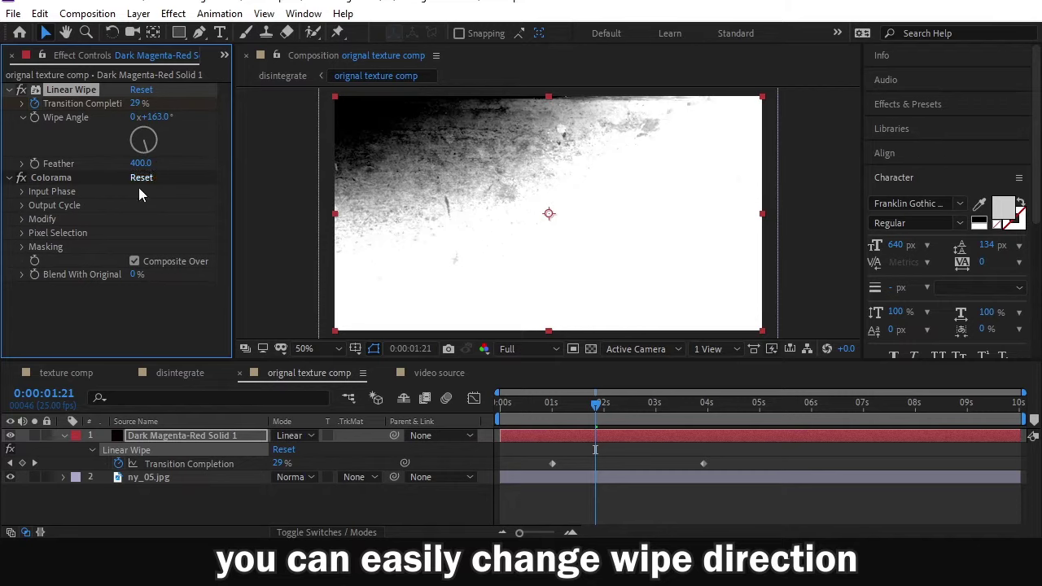
pyautogui.click(178, 376)
pyautogui.moveTo(651, 400); pyautogui.dragTo(684, 414)
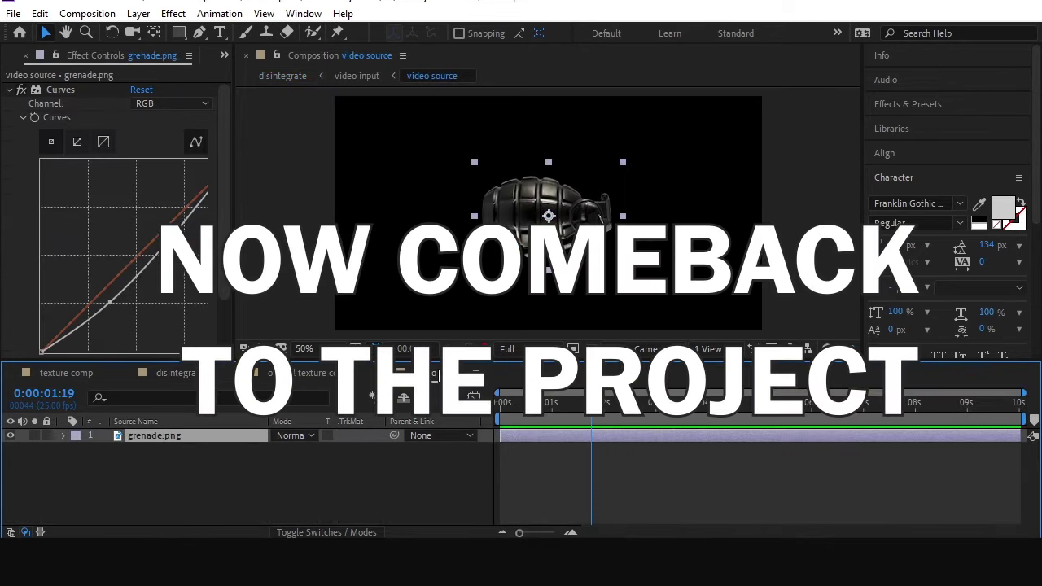
# - Import the green screen businessman footage and place it below grenade.png in the video source comp
pyautogui.click(206, 459)
pyautogui.click(7, 90)
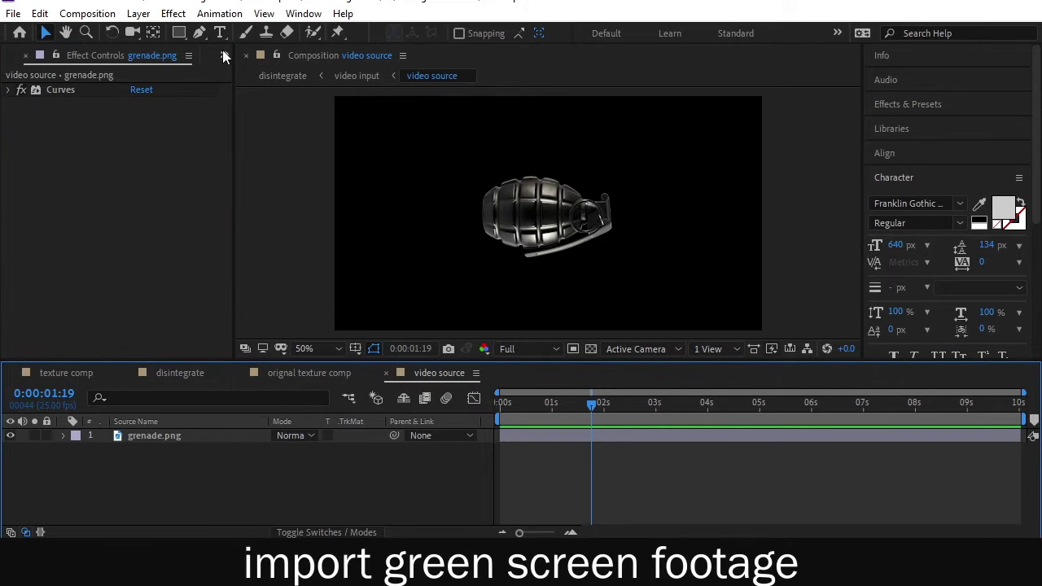
pyautogui.click(224, 55)
pyautogui.click(240, 74)
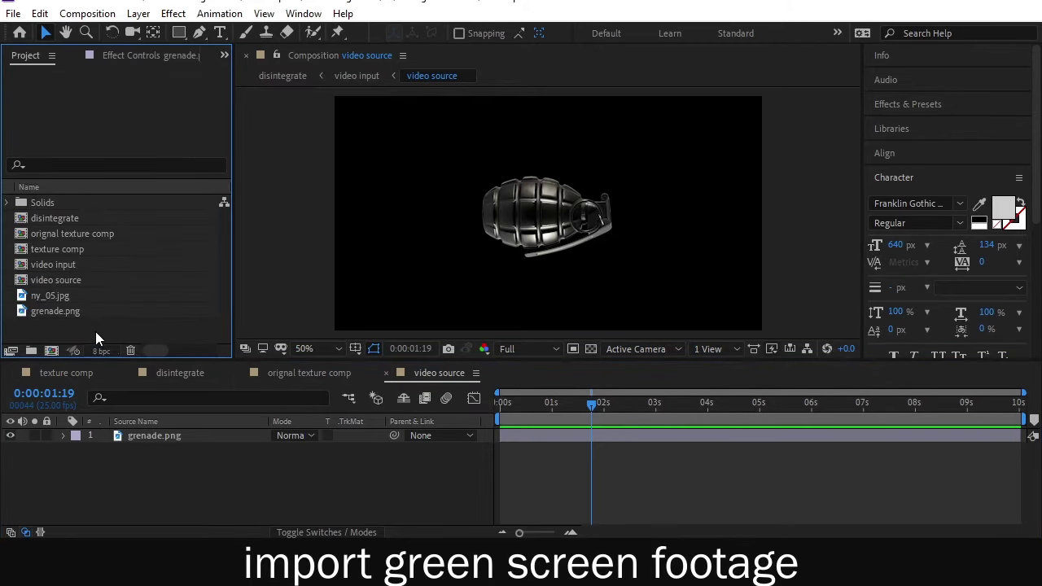
pyautogui.moveTo(123, 326); pyautogui.dragTo(205, 446)
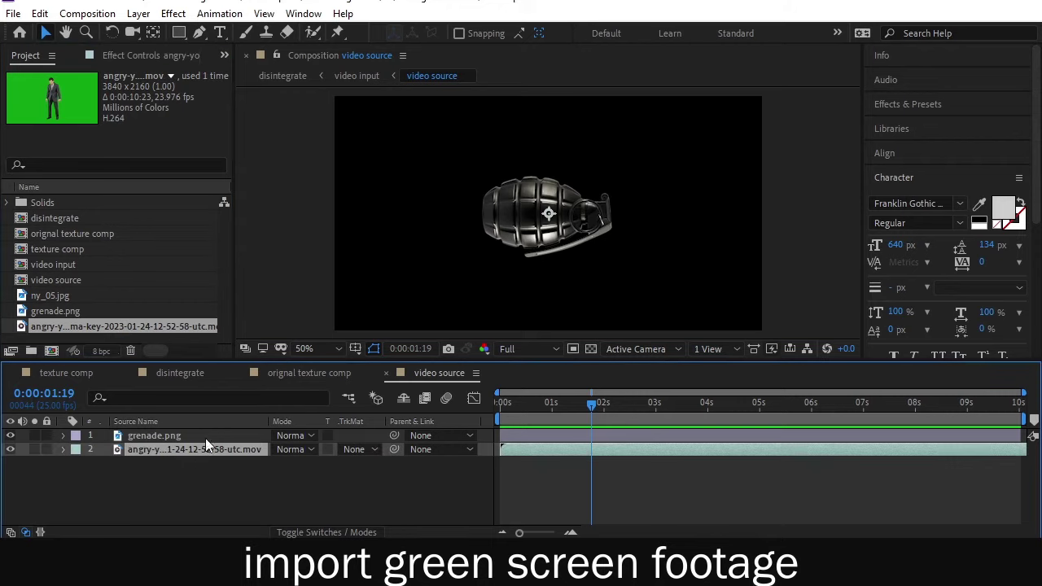
# - Hide grenade.png and scale and position the green screen footage so it slightly overfills the frame around the man
pyautogui.click(9, 435)
pyautogui.scroll(-2, 640, 177)
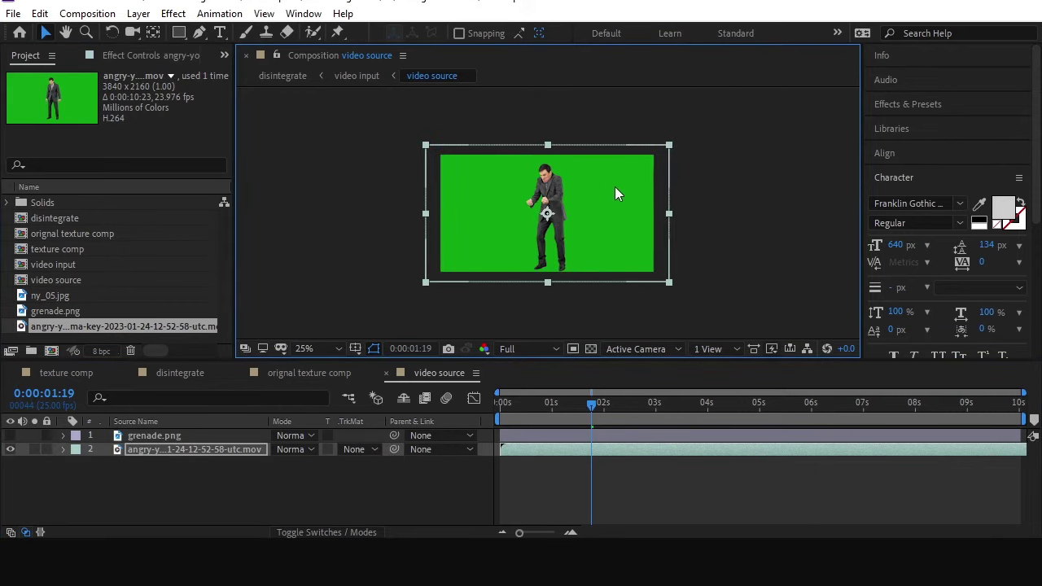
pyautogui.scroll(2, 579, 199)
pyautogui.click(581, 404)
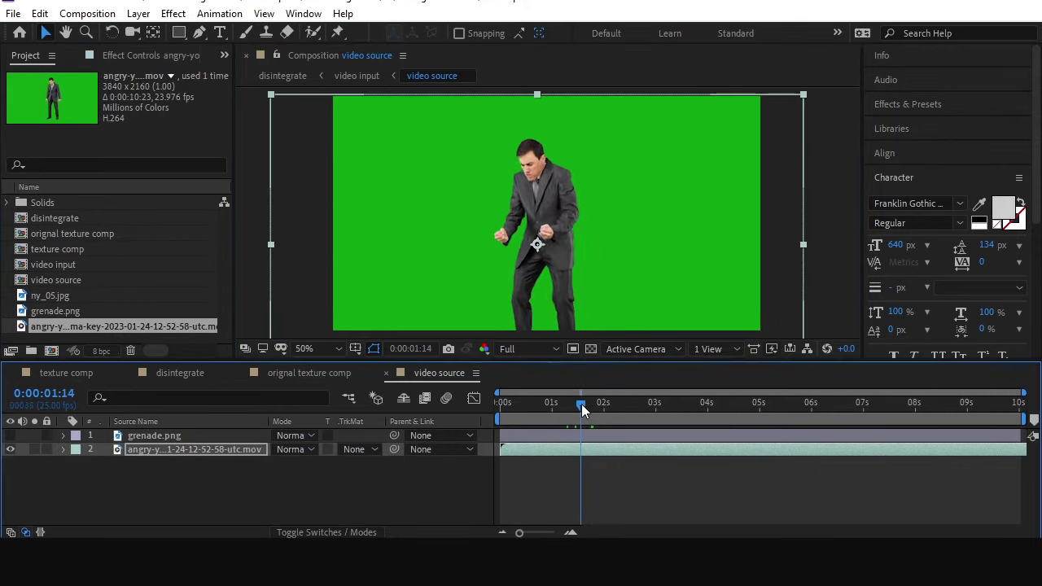
pyautogui.moveTo(581, 404)
pyautogui.mouseDown()
pyautogui.moveTo(663, 403)
pyautogui.moveTo(596, 404)
pyautogui.mouseUp()
# - Key out the footage's green background with Keylight (1.2) and check the man's disintegration in the disintegrate comp
pyautogui.click(178, 451)
pyautogui.hotkey('ctrl', 'space')
pyautogui.write('ke')
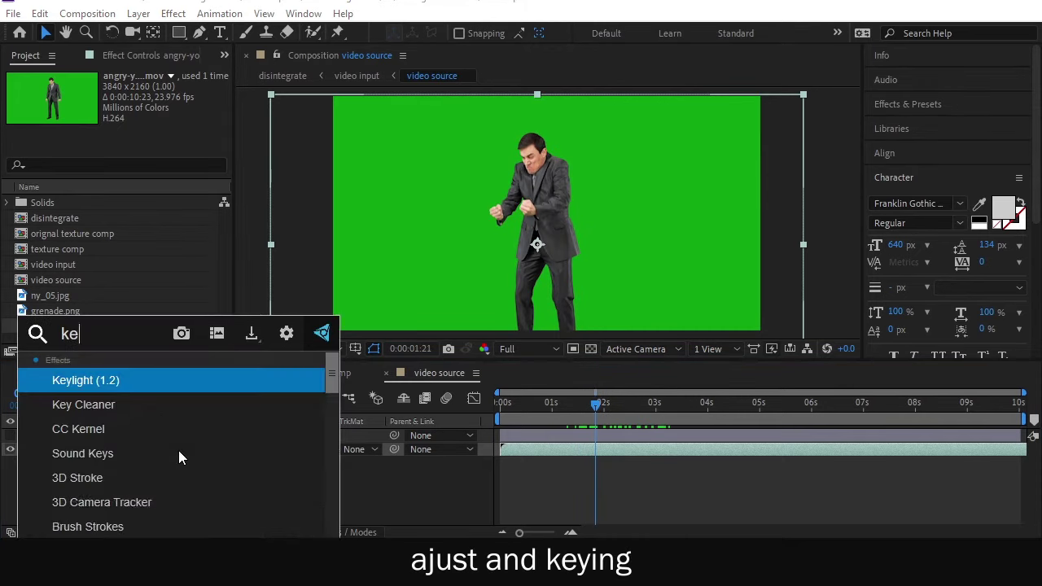
pyautogui.write('y')
pyautogui.click(175, 384)
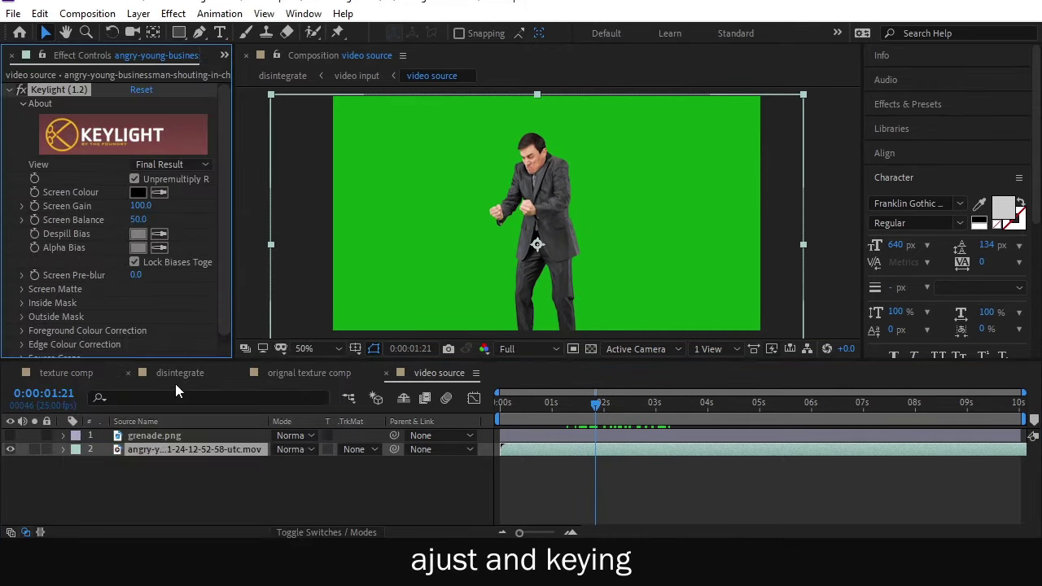
pyautogui.click(159, 193)
pyautogui.click(421, 190)
pyautogui.press(',')
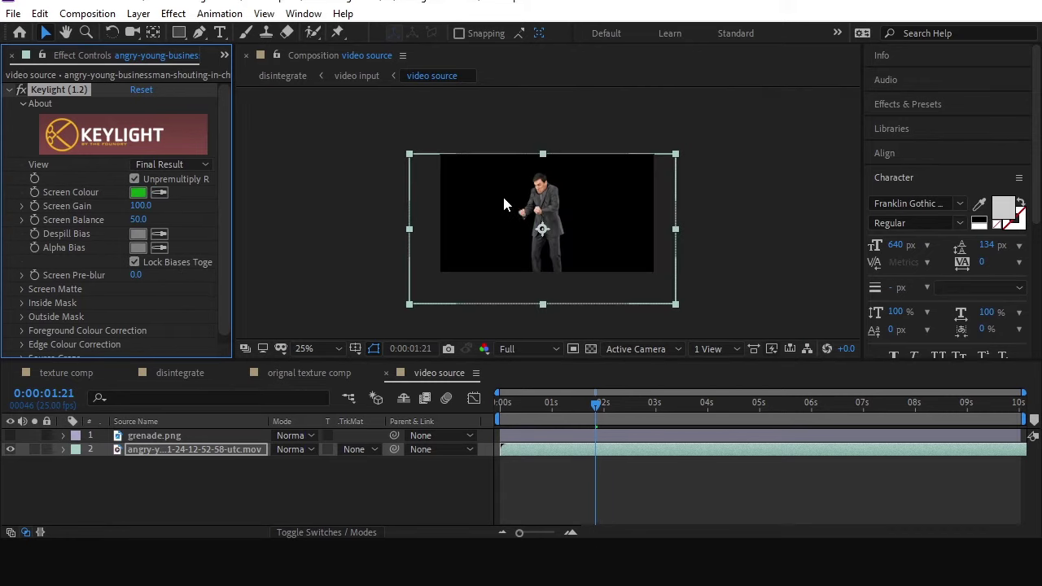
pyautogui.moveTo(596, 404)
pyautogui.mouseDown()
pyautogui.moveTo(618, 410)
pyautogui.moveTo(595, 412)
pyautogui.mouseUp()
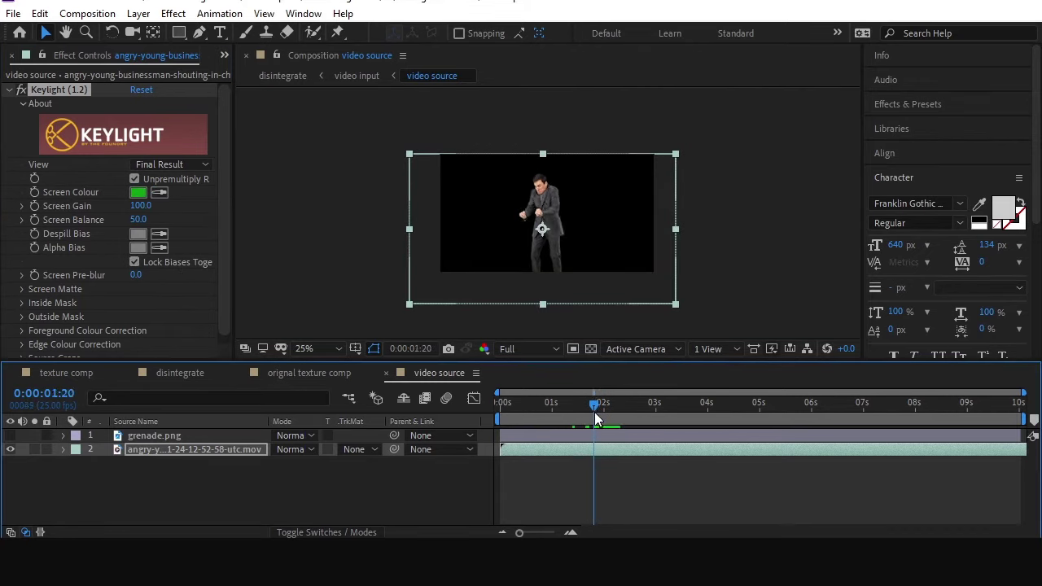
pyautogui.click(195, 373)
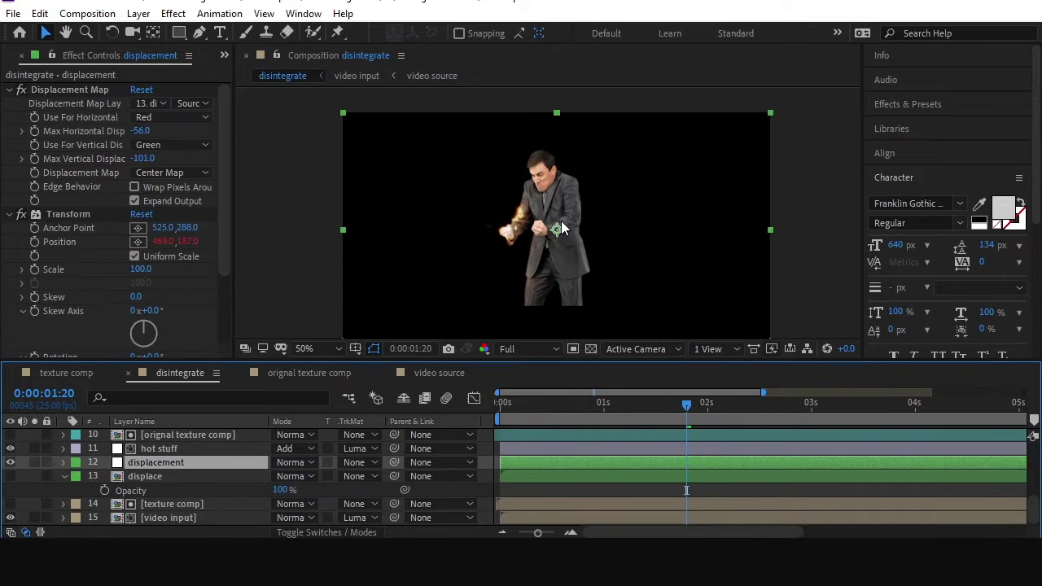
pyautogui.moveTo(592, 401); pyautogui.dragTo(708, 408)
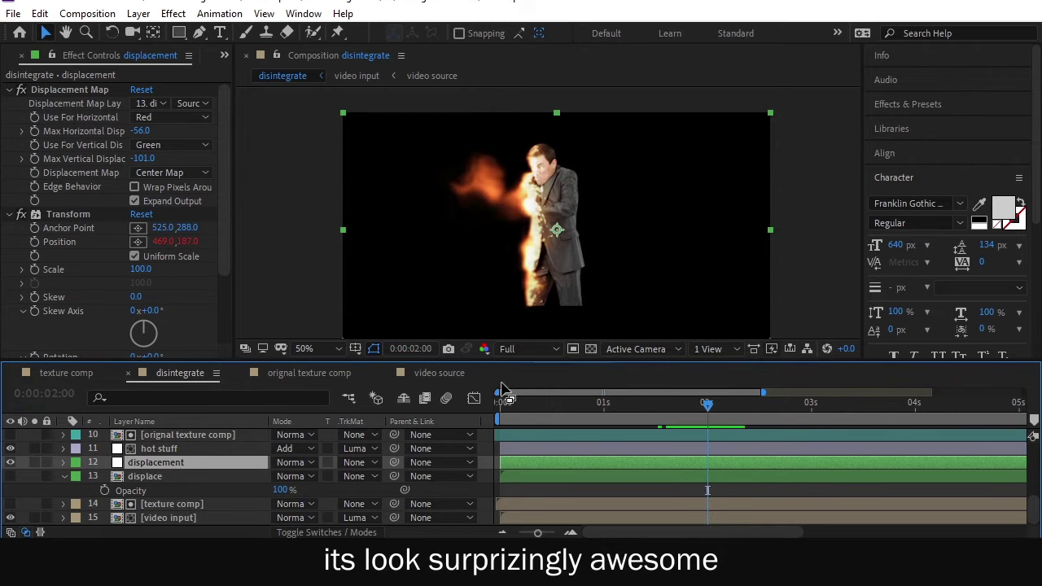
# - Shift the businessman footage earlier in the video source comp and preview the result in disintegrate
pyautogui.click(418, 371)
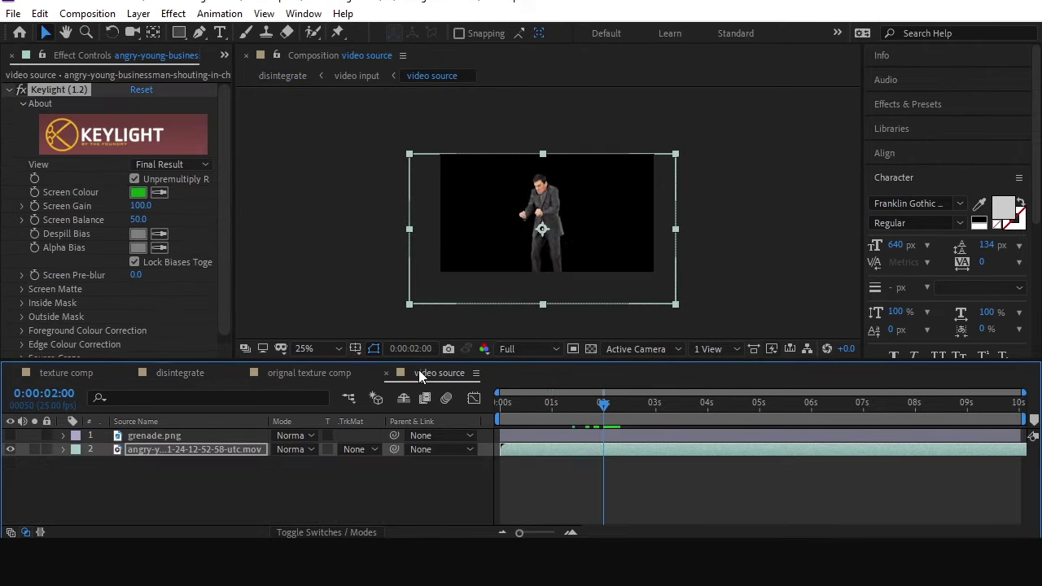
pyautogui.moveTo(603, 449); pyautogui.dragTo(541, 446)
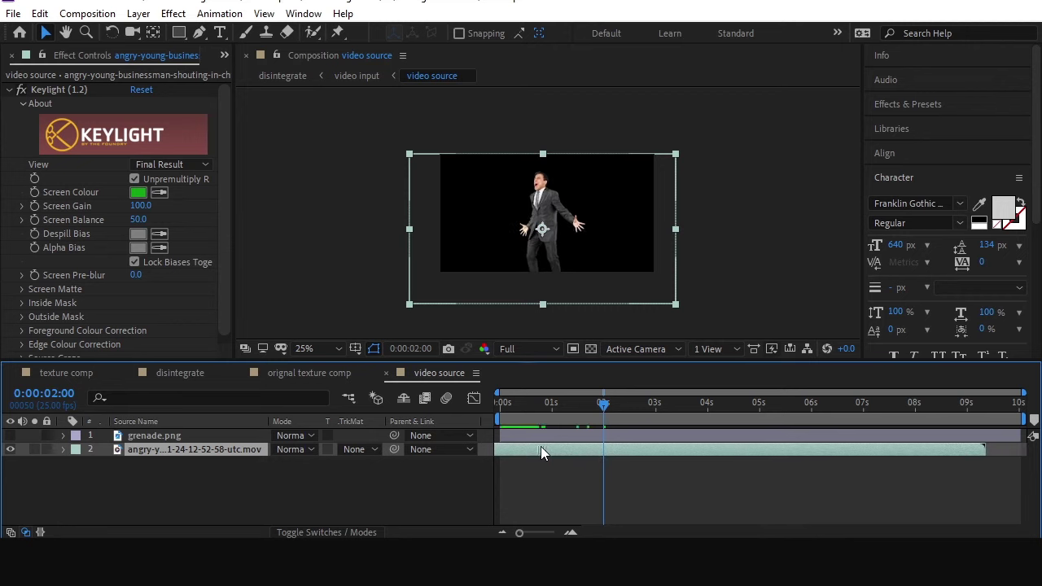
pyautogui.click(171, 373)
pyautogui.click(595, 404)
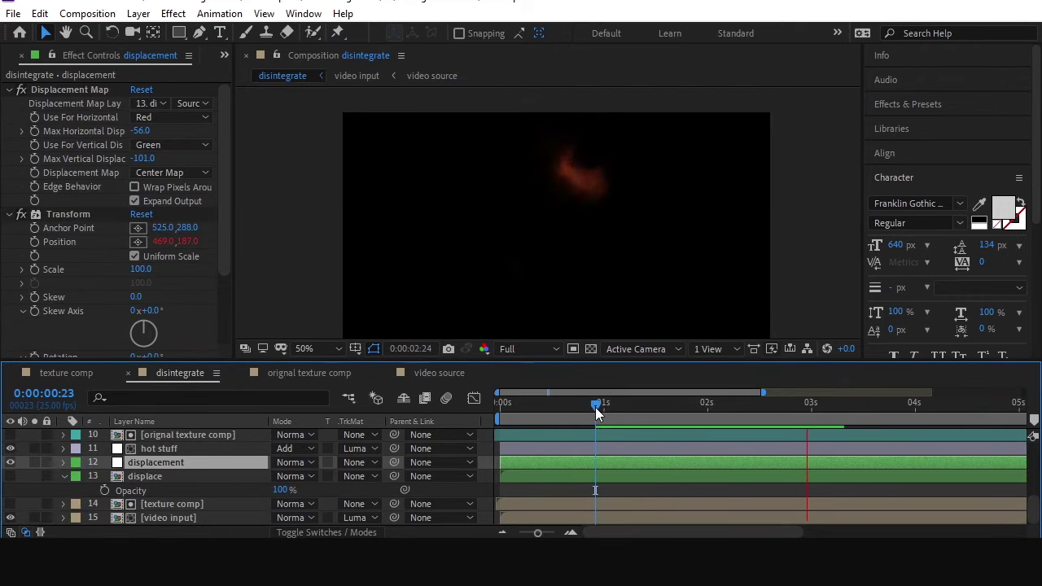
pyautogui.click(179, 473)
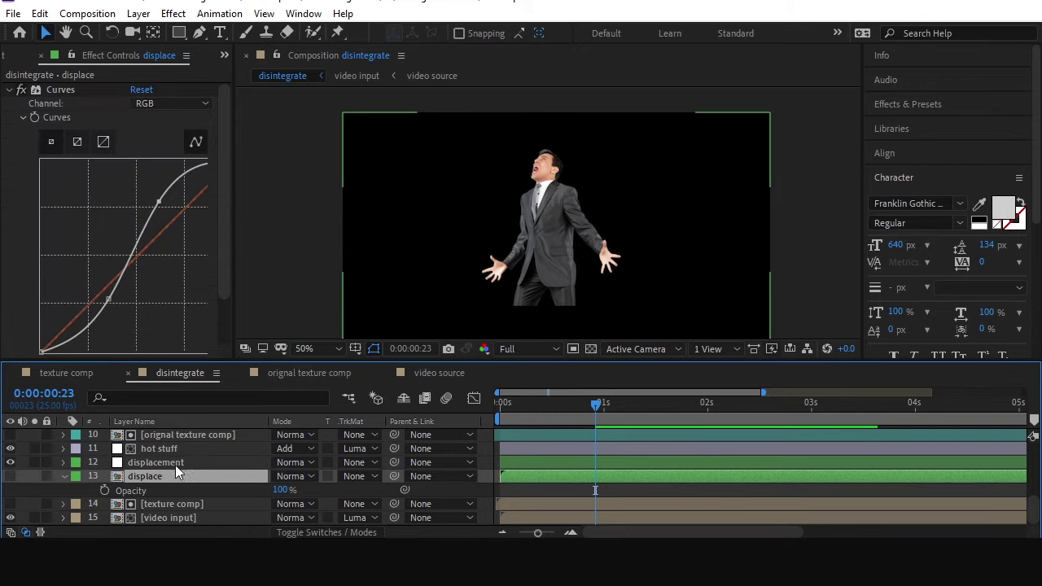
# - Set the displacement layer's maximum displacement to -44 horizontally and 6 vertically, checking the disintegration at several frames
pyautogui.click(178, 464)
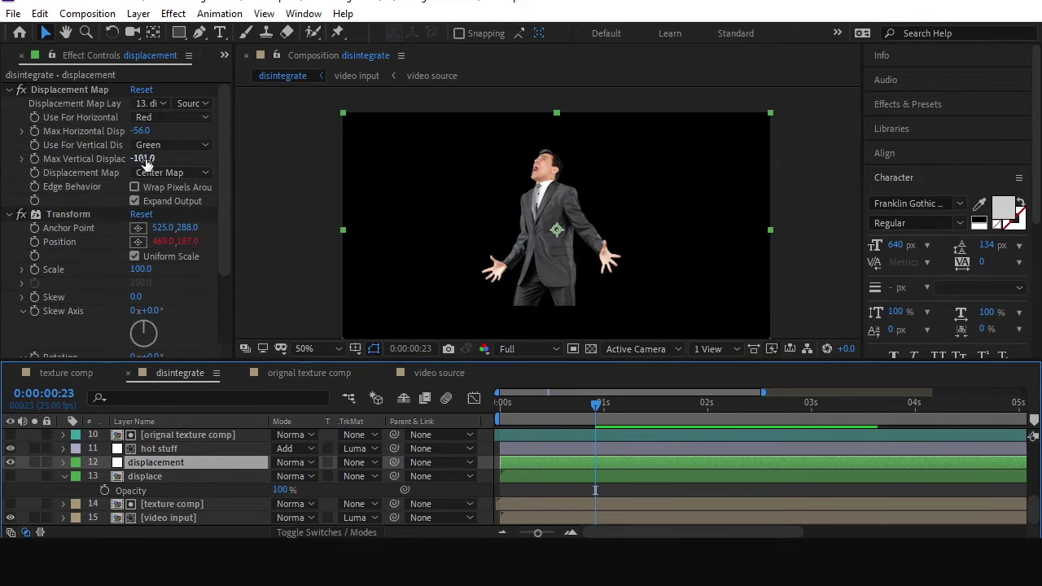
pyautogui.moveTo(144, 161); pyautogui.dragTo(127, 164)
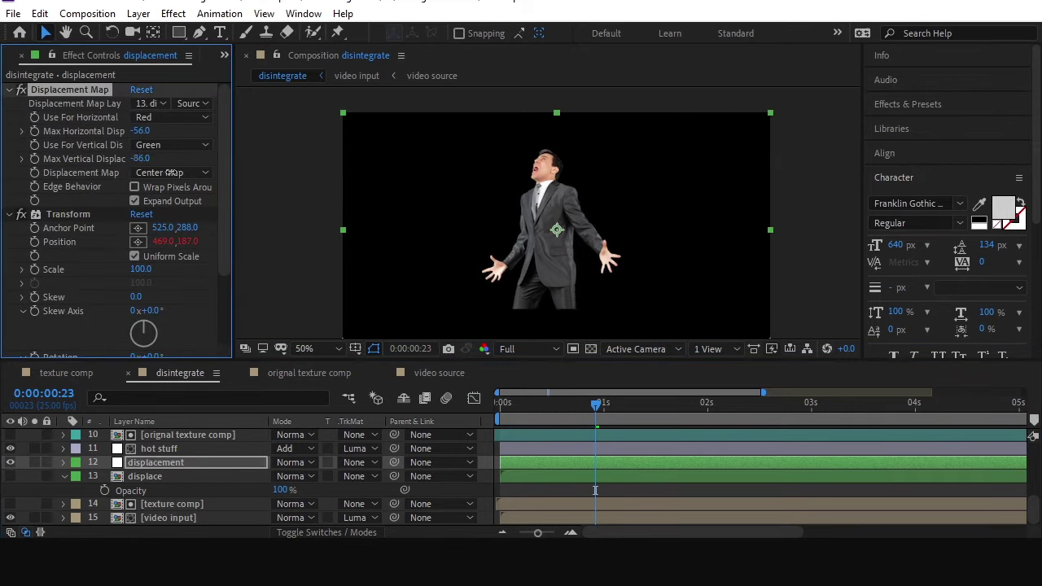
pyautogui.press(',')
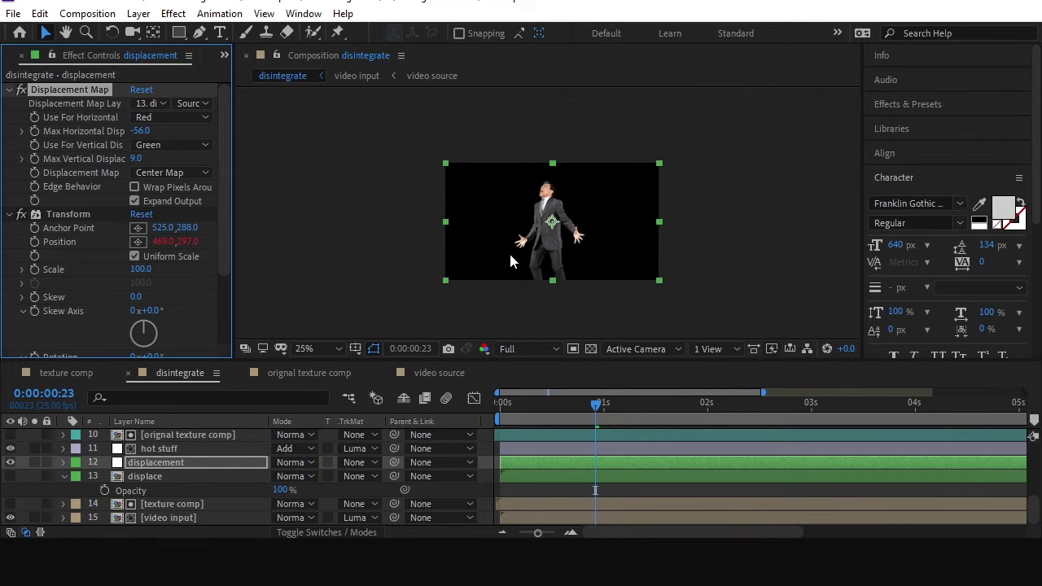
pyautogui.moveTo(601, 412); pyautogui.dragTo(733, 411)
pyautogui.press('.')
pyautogui.moveTo(138, 159)
pyautogui.mouseDown()
pyautogui.moveTo(94, 158)
pyautogui.moveTo(134, 159)
pyautogui.moveTo(136, 133)
pyautogui.moveTo(142, 158)
pyautogui.mouseUp()
pyautogui.press(',')
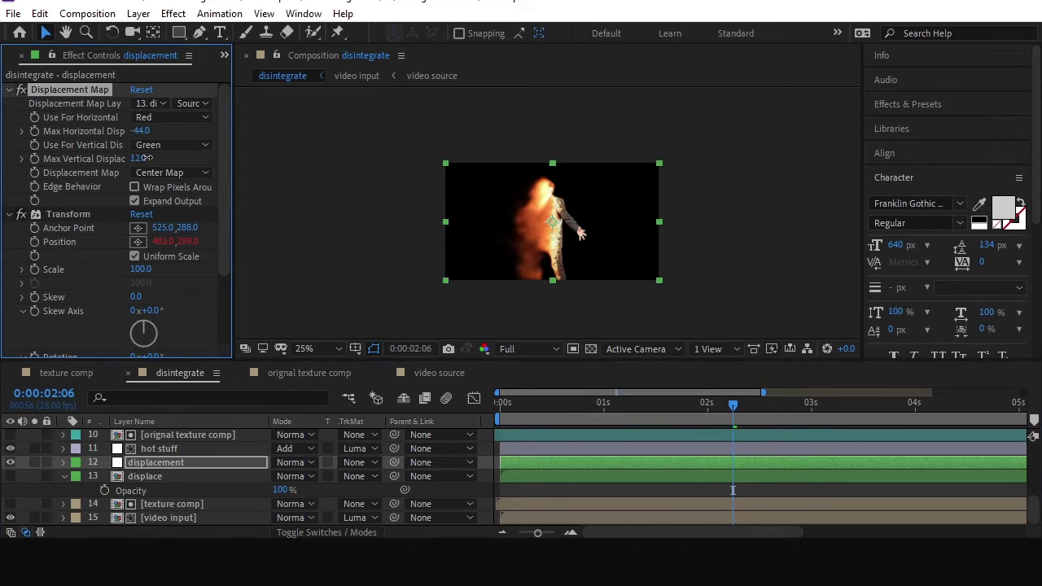
pyautogui.moveTo(679, 403); pyautogui.dragTo(749, 399)
pyautogui.press('.')
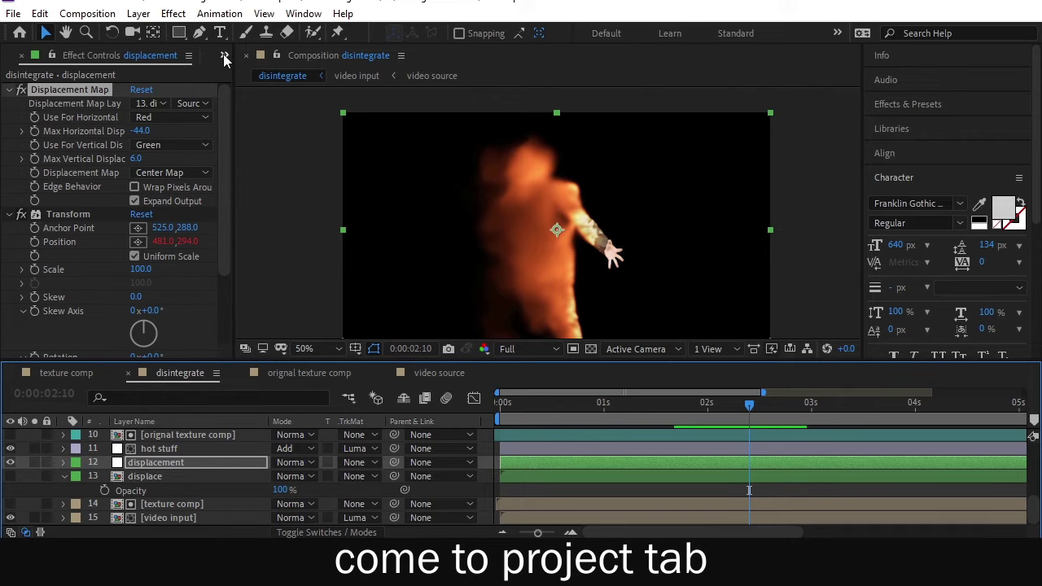
# - Create a new composition from the disintegrate comp
pyautogui.click(224, 57)
pyautogui.click(243, 69)
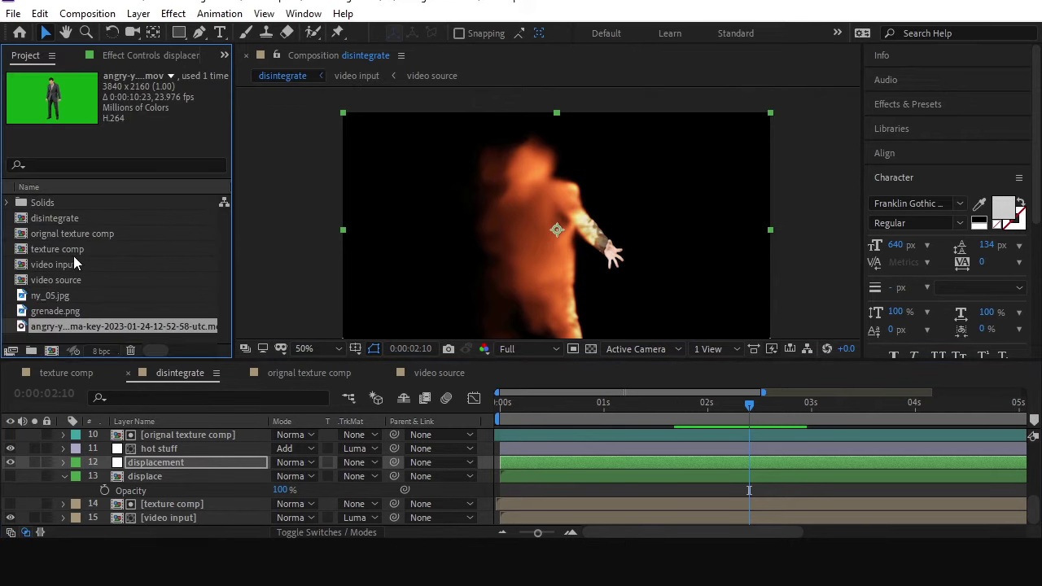
pyautogui.click(52, 215)
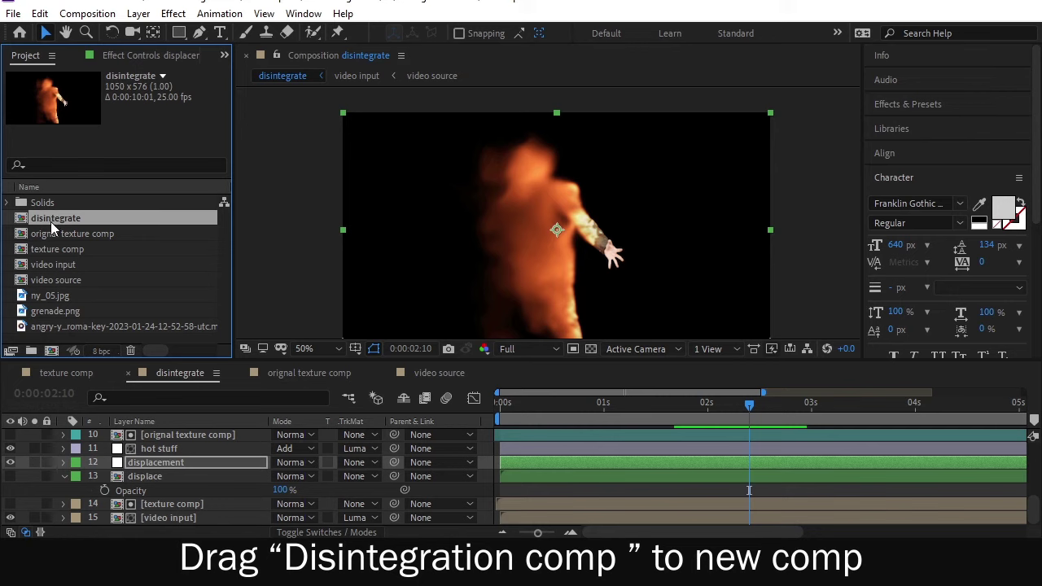
pyautogui.moveTo(51, 222); pyautogui.dragTo(58, 354)
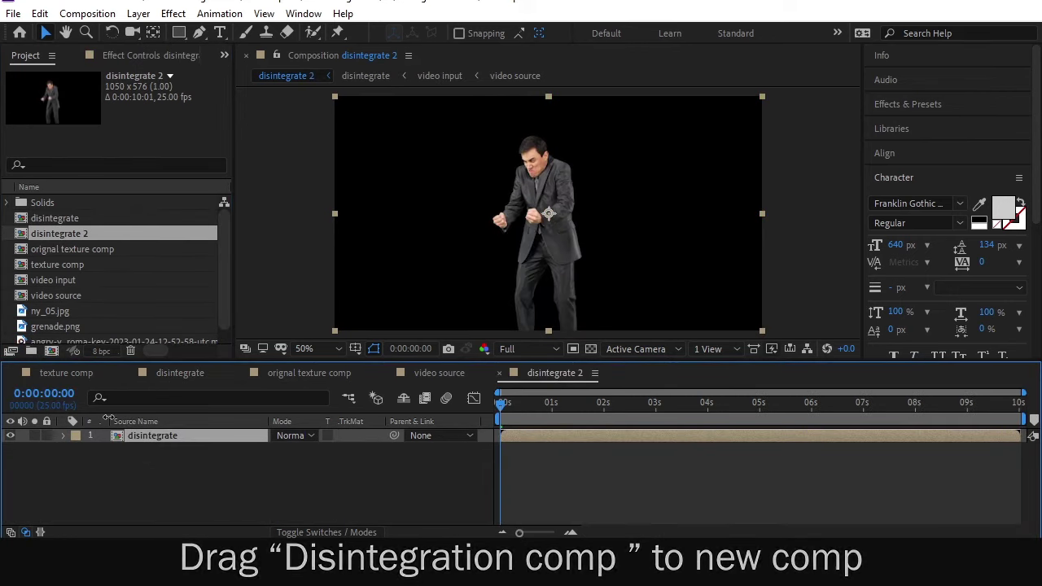
# - Add the video source comp to disintegrate 2 above the disintegrate layer
pyautogui.click(63, 296)
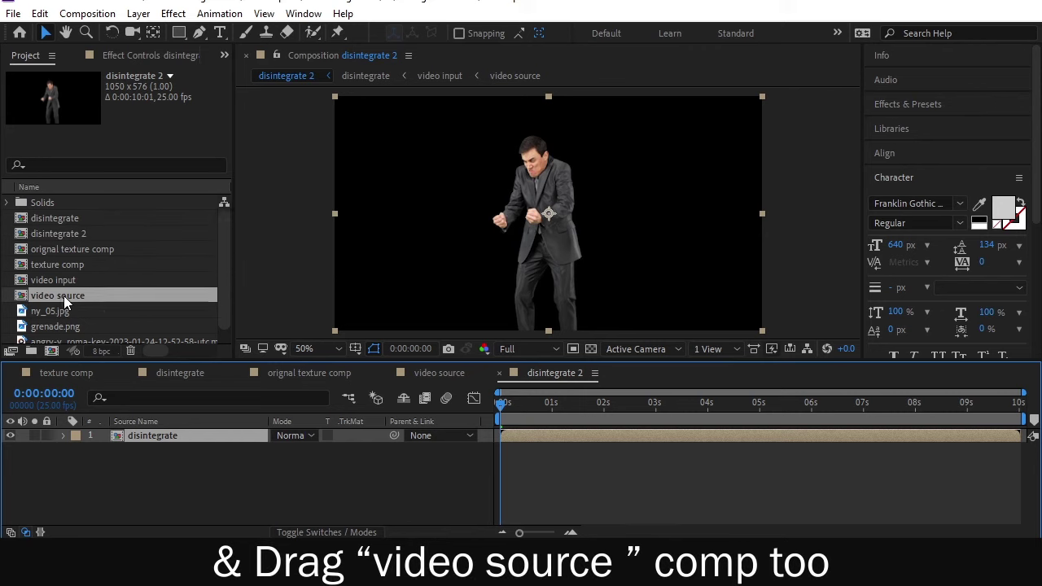
pyautogui.click(450, 376)
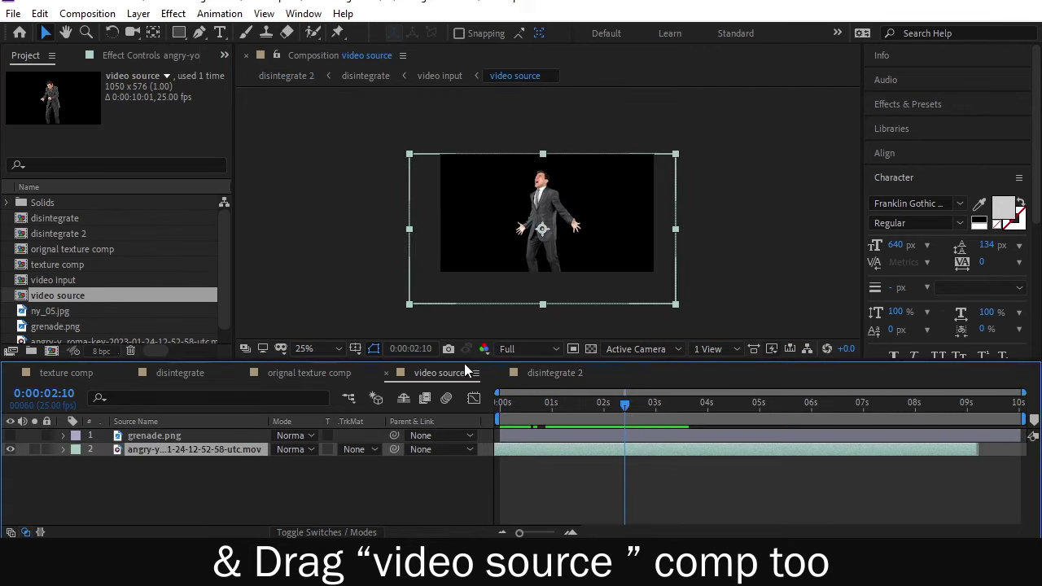
pyautogui.click(48, 300)
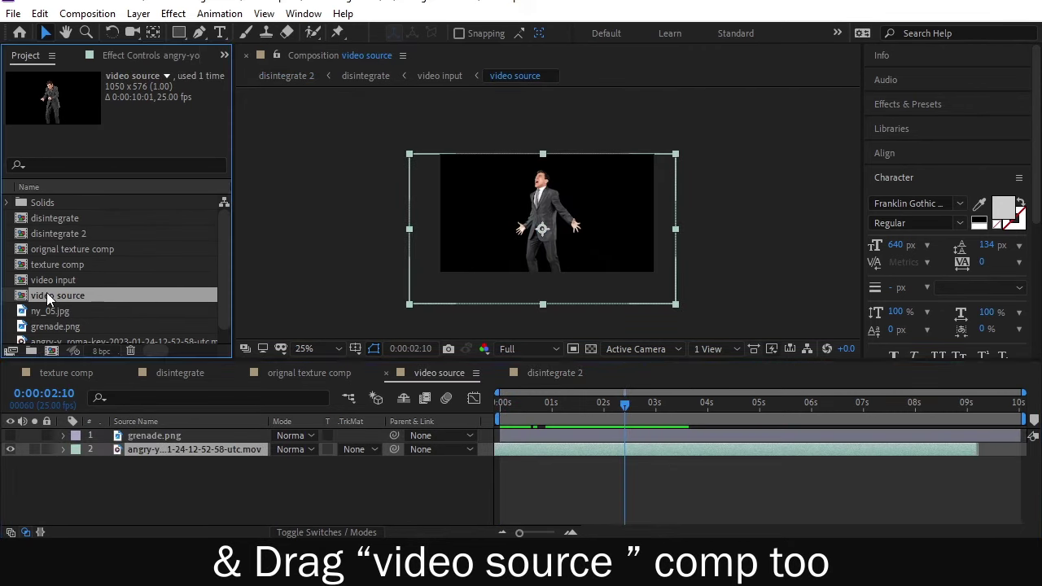
pyautogui.click(553, 376)
pyautogui.moveTo(64, 297); pyautogui.dragTo(155, 433)
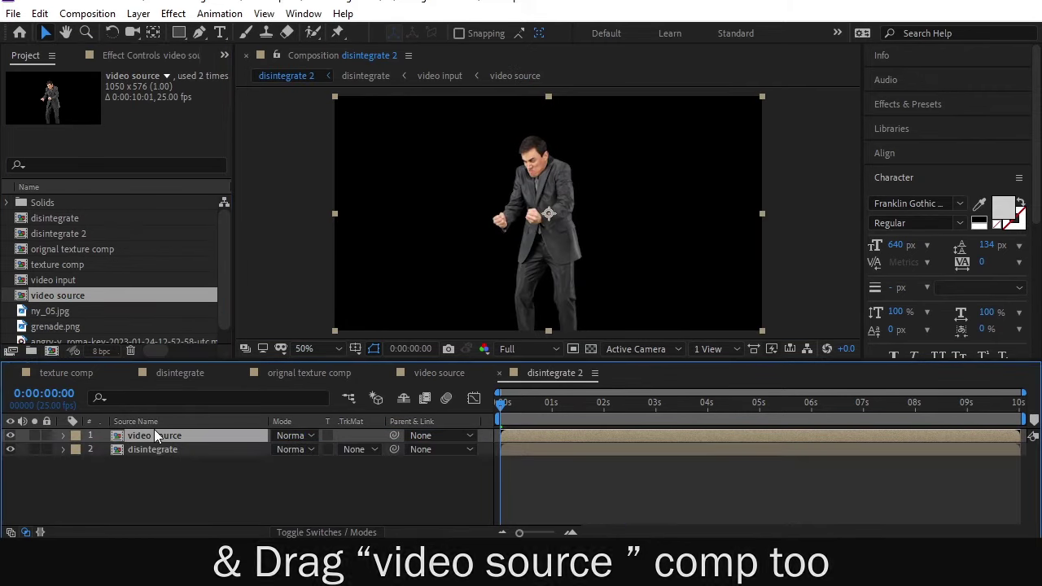
# - Copy the orignal texture comp layer above hot stuff in the disintegrate comp
pyautogui.click(163, 375)
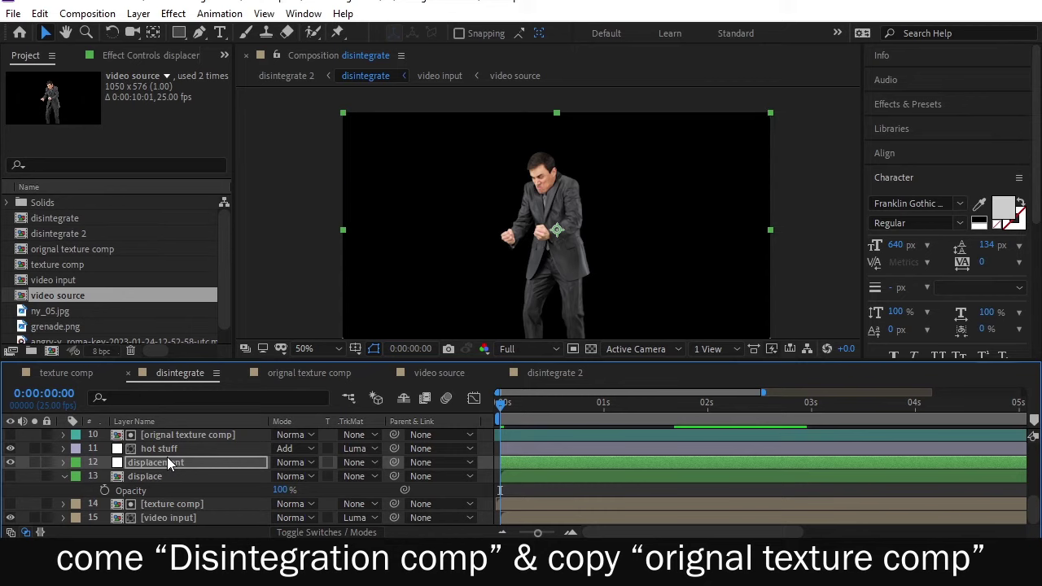
pyautogui.scroll(3, 184, 498)
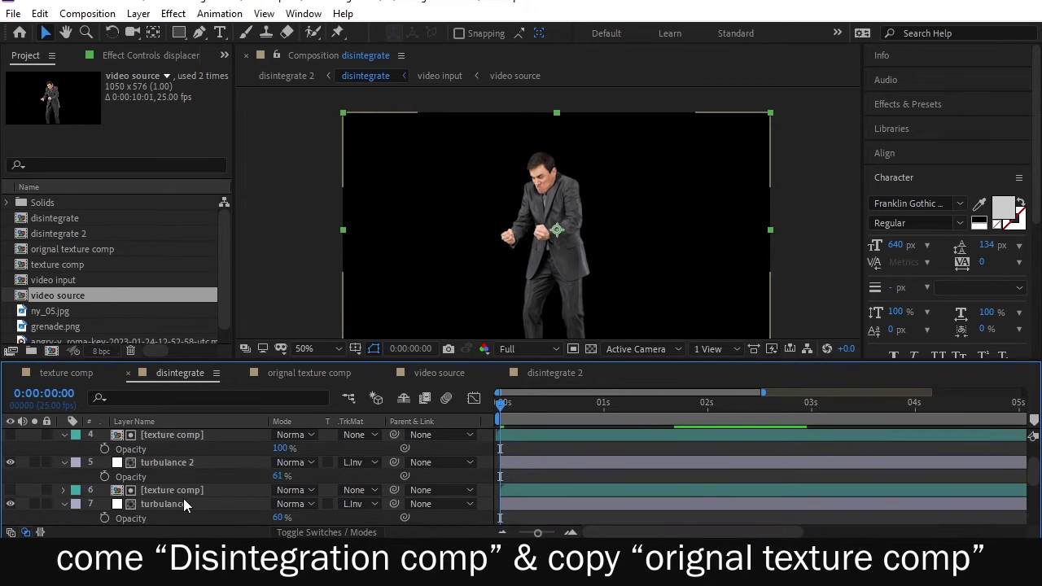
pyautogui.click(156, 490)
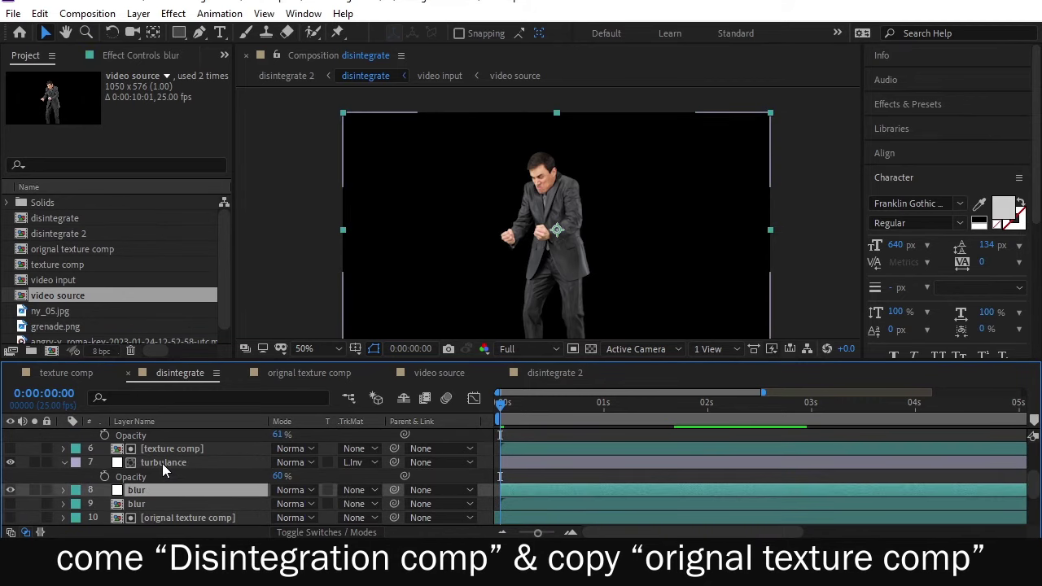
pyautogui.scroll(-3, 162, 463)
pyautogui.click(160, 478)
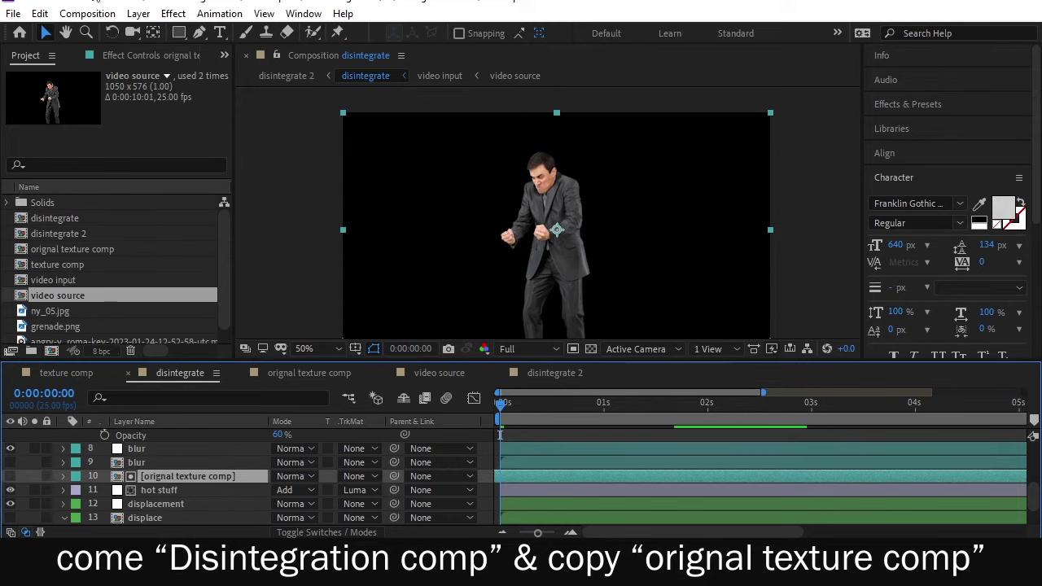
pyautogui.click(39, 14)
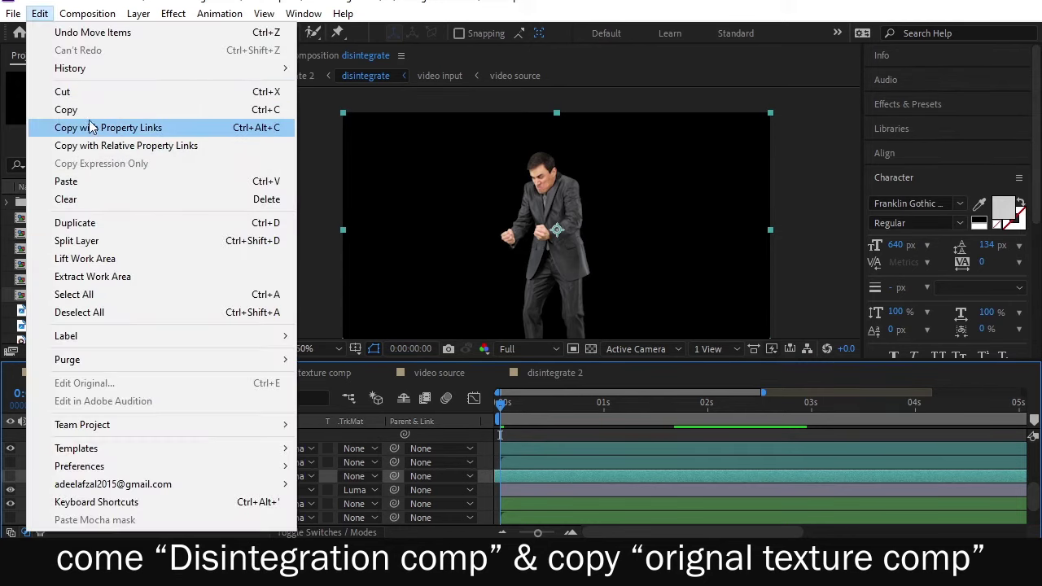
pyautogui.click(89, 108)
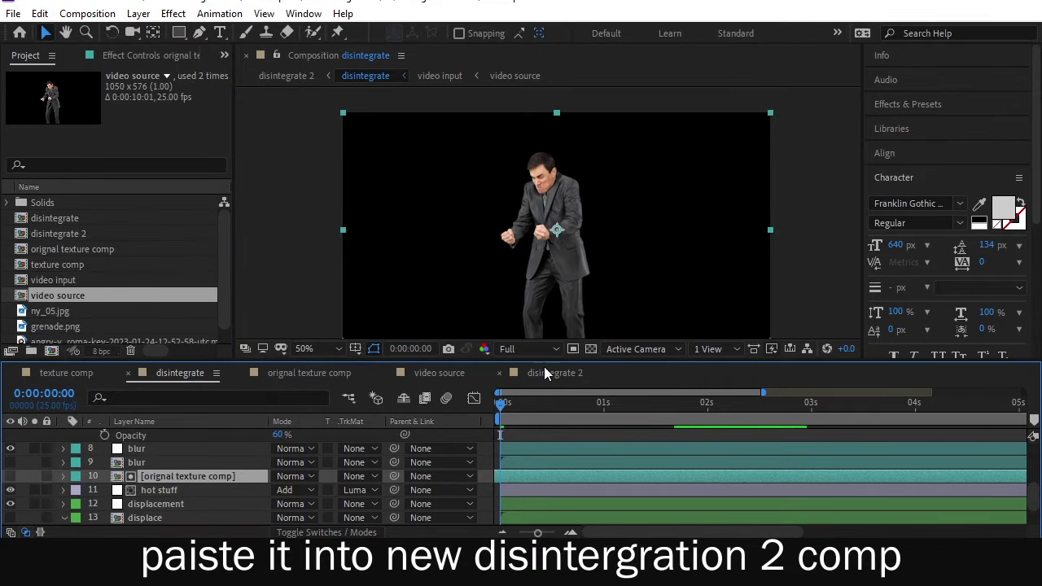
# - Paste the orignal texture comp layer into disintegrate 2 and make it the luma matte of the video source layer
pyautogui.click(545, 372)
pyautogui.click(85, 14)
pyautogui.moveTo(41, 14)
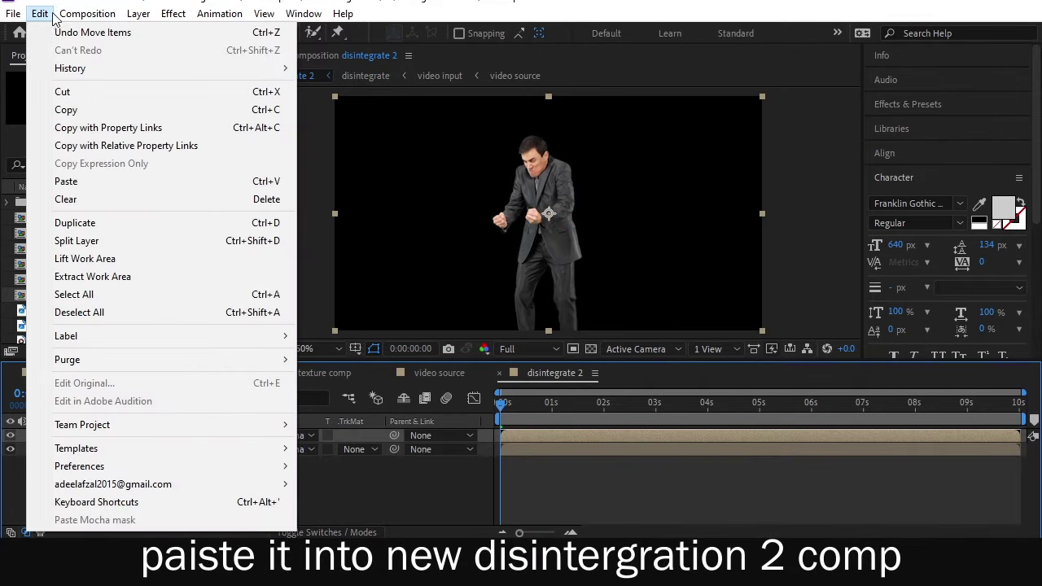
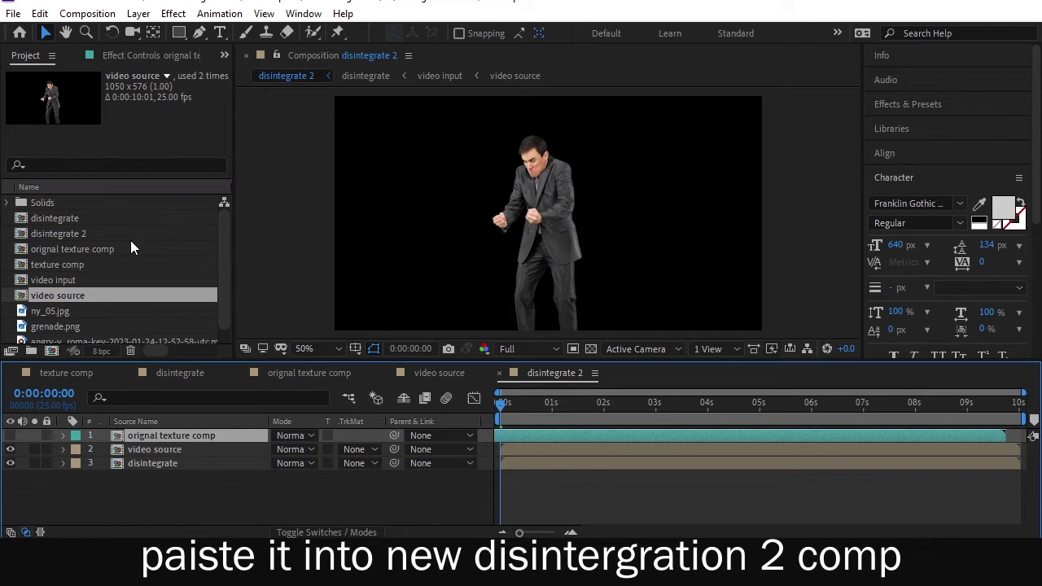
pyautogui.click(361, 452)
pyautogui.click(400, 410)
# - Disable Turbulent Displace and Colorama on the orignal texture comp layer and inspect the man's burning edge around two seconds
pyautogui.click(155, 54)
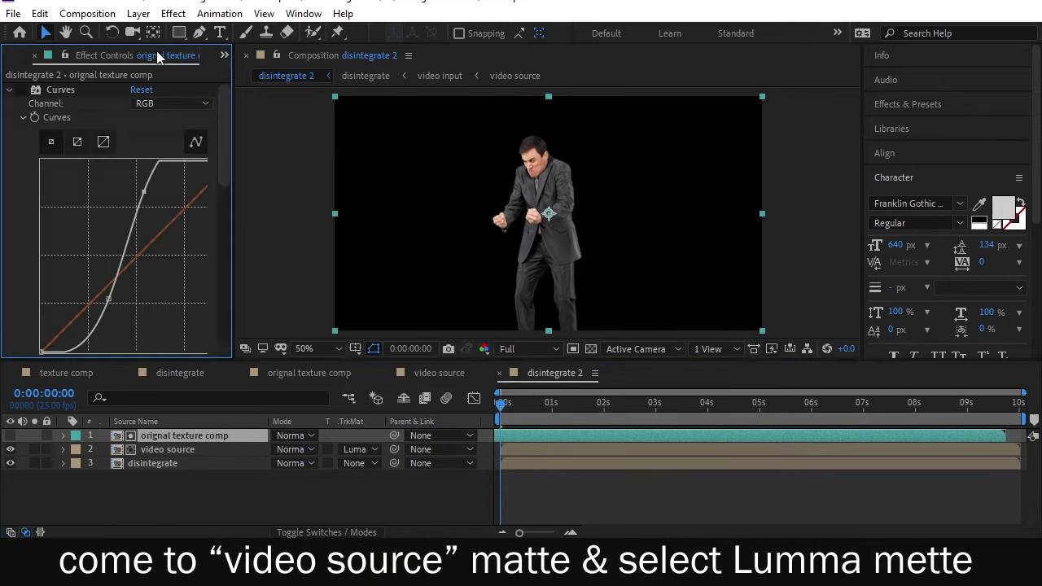
pyautogui.click(9, 90)
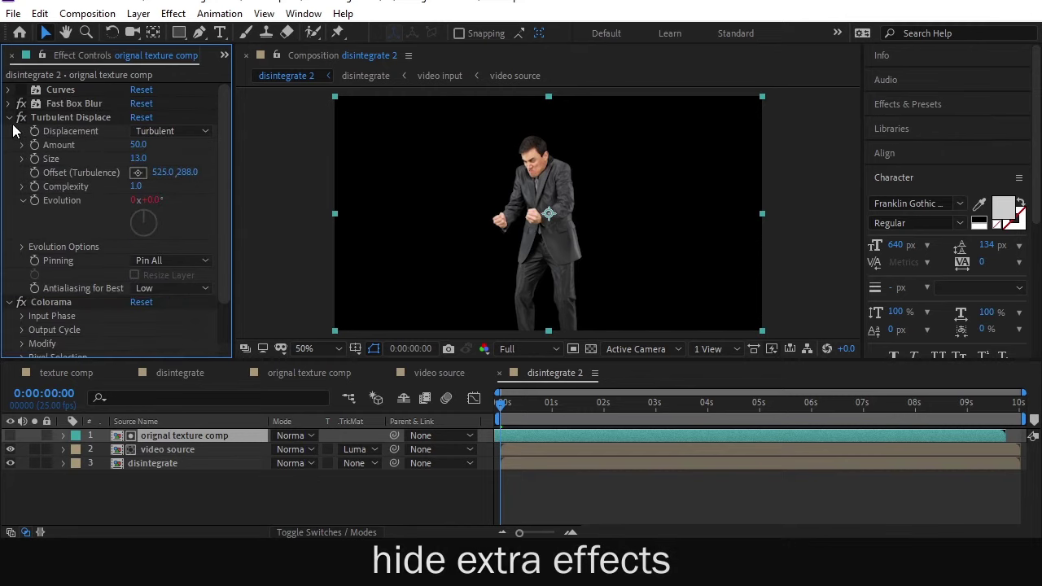
pyautogui.click(9, 118)
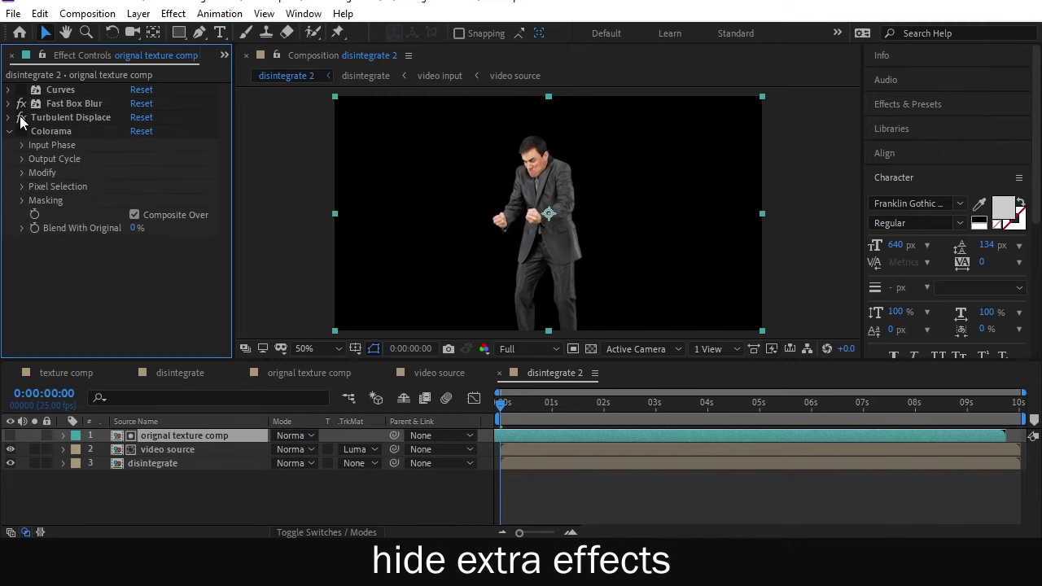
pyautogui.moveTo(570, 411); pyautogui.dragTo(609, 411)
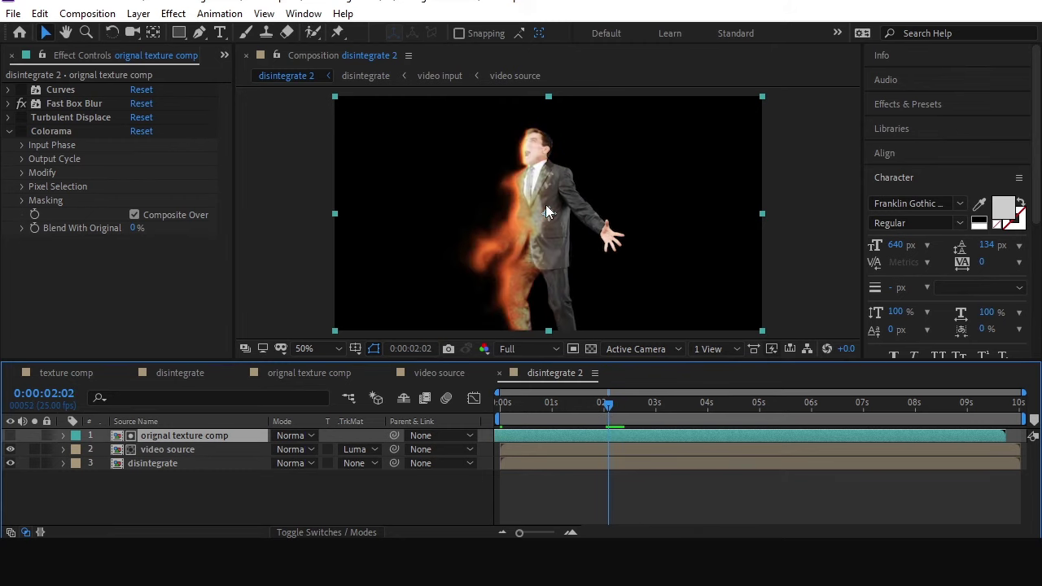
pyautogui.scroll(2, 545, 204)
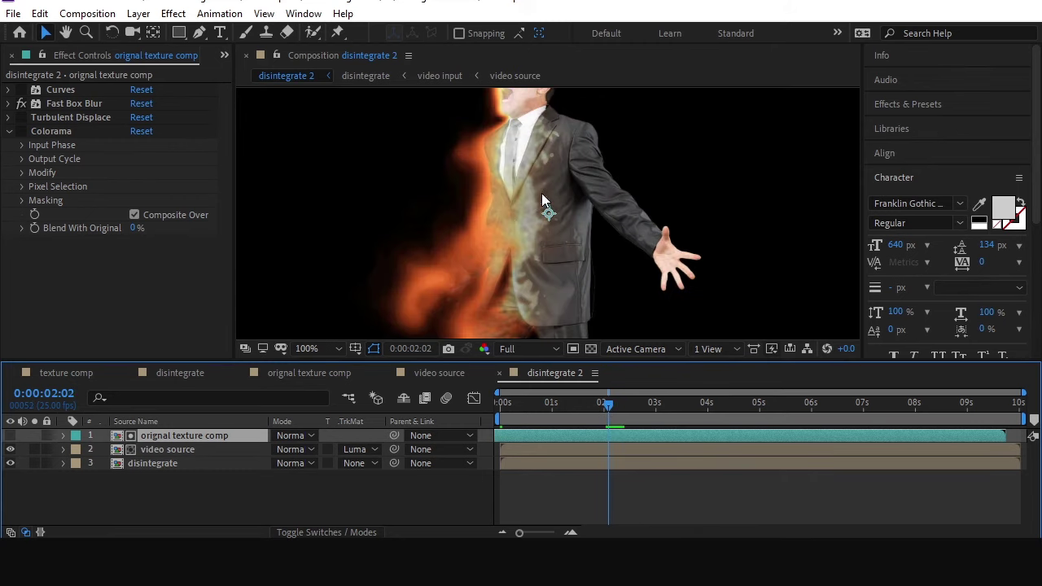
# - Enable Curves on the orignal texture comp matte and steepen its RGB curve to a nearly vertical slope for a harder edge
pyautogui.click(22, 90)
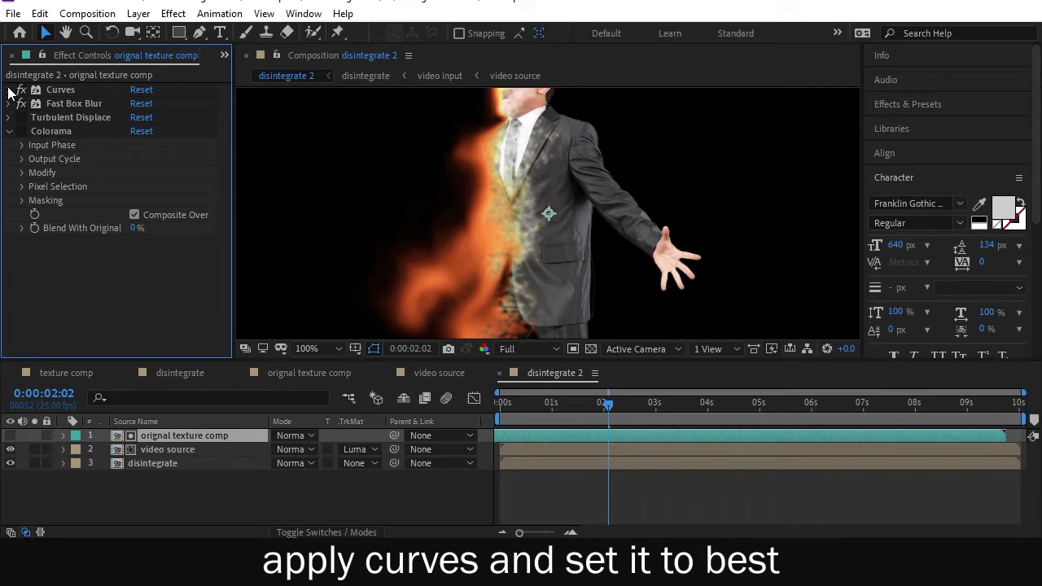
pyautogui.click(10, 91)
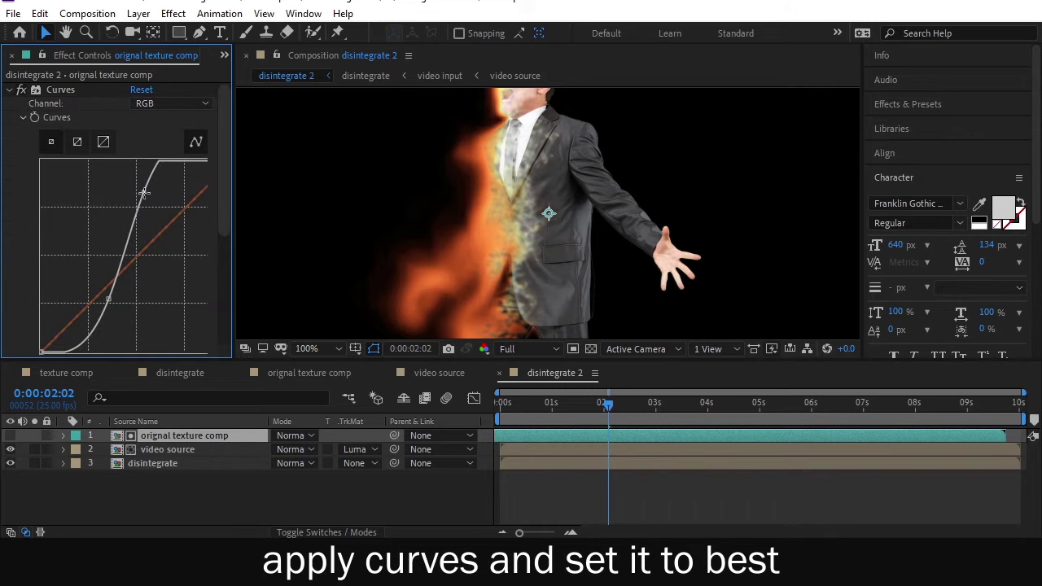
pyautogui.moveTo(144, 193); pyautogui.dragTo(139, 197)
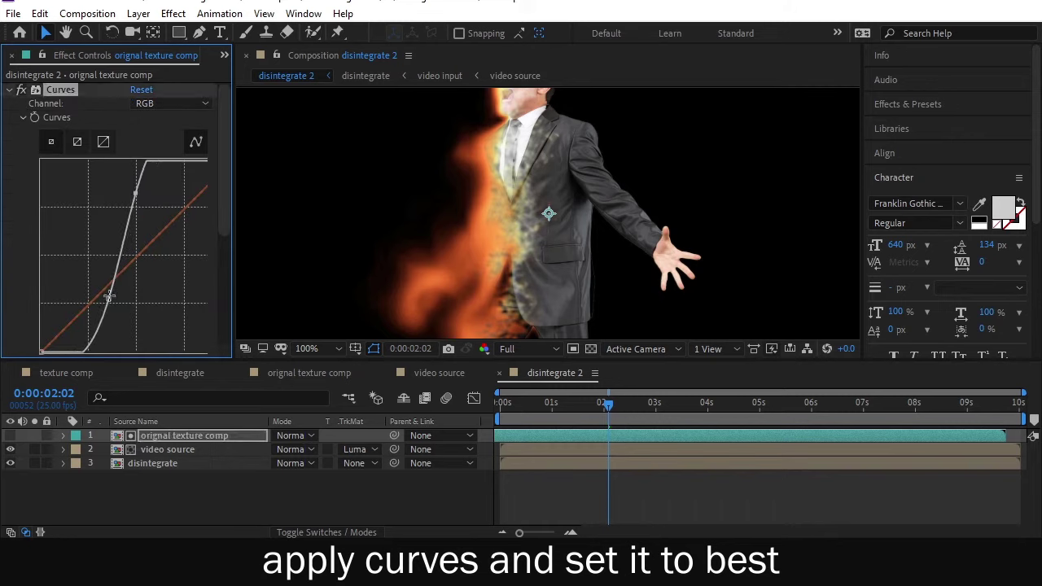
pyautogui.moveTo(113, 305)
pyautogui.mouseDown()
pyautogui.moveTo(138, 310)
pyautogui.moveTo(126, 309)
pyautogui.mouseUp()
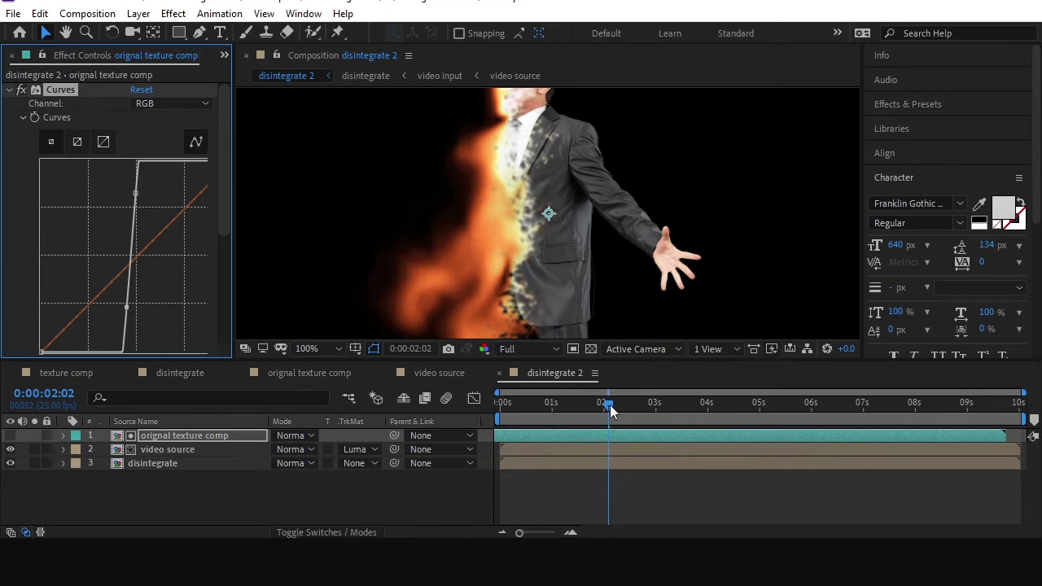
# - Shift the orignal texture comp layer slightly earlier in disintegrate 2 and check the burn edge around two seconds
pyautogui.moveTo(607, 403)
pyautogui.mouseDown()
pyautogui.moveTo(619, 403)
pyautogui.moveTo(581, 403)
pyautogui.moveTo(613, 414)
pyautogui.moveTo(597, 440)
pyautogui.mouseUp()
pyautogui.scroll(-2, 574, 259)
pyautogui.scroll(2, 560, 236)
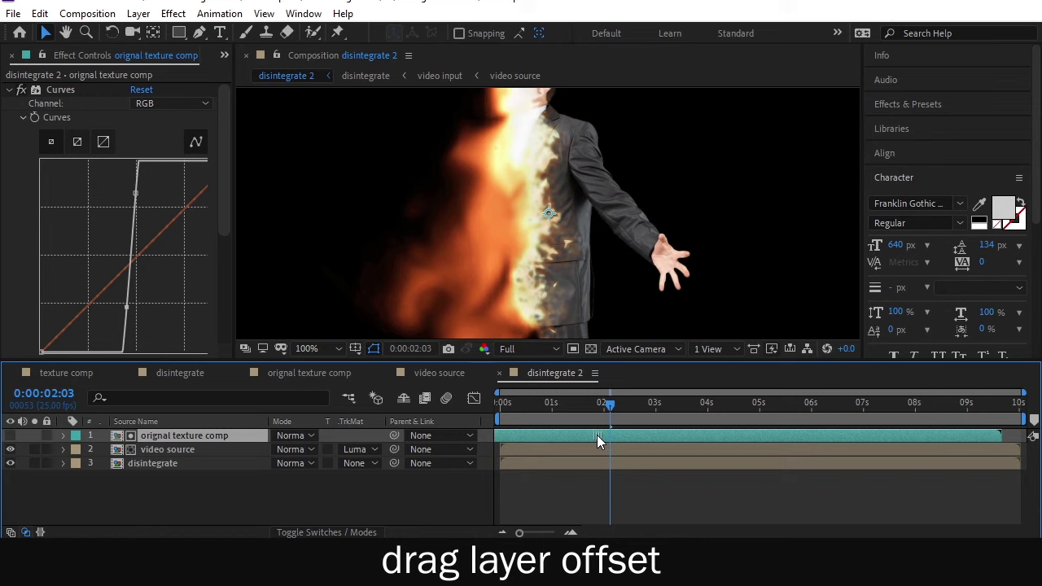
pyautogui.click(564, 405)
pyautogui.moveTo(566, 409); pyautogui.dragTo(588, 409)
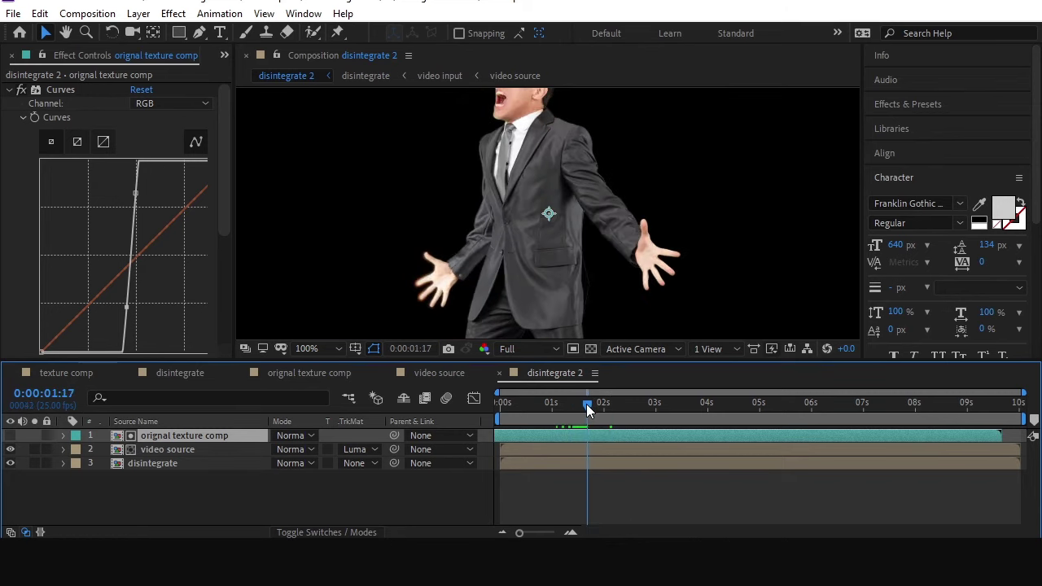
pyautogui.moveTo(544, 359); pyautogui.dragTo(551, 371)
pyautogui.press(',')
pyautogui.moveTo(591, 416)
pyautogui.mouseDown()
pyautogui.moveTo(621, 419)
pyautogui.moveTo(601, 417)
pyautogui.mouseUp()
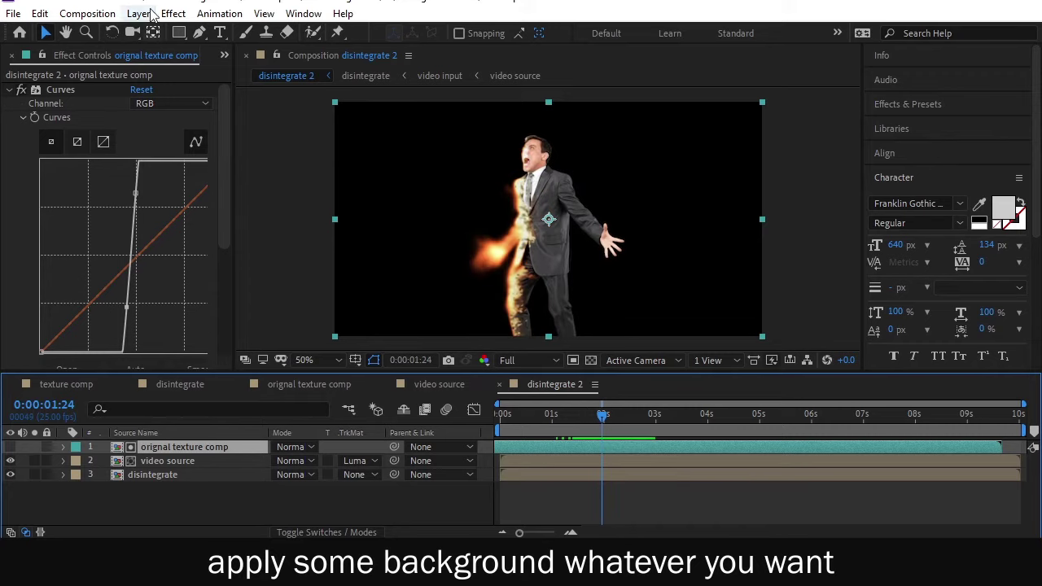
# - Import the old abandoned alley image, enlarge it to overfill the frame, and place it beneath all layers in disintegrate 2
pyautogui.click(224, 60)
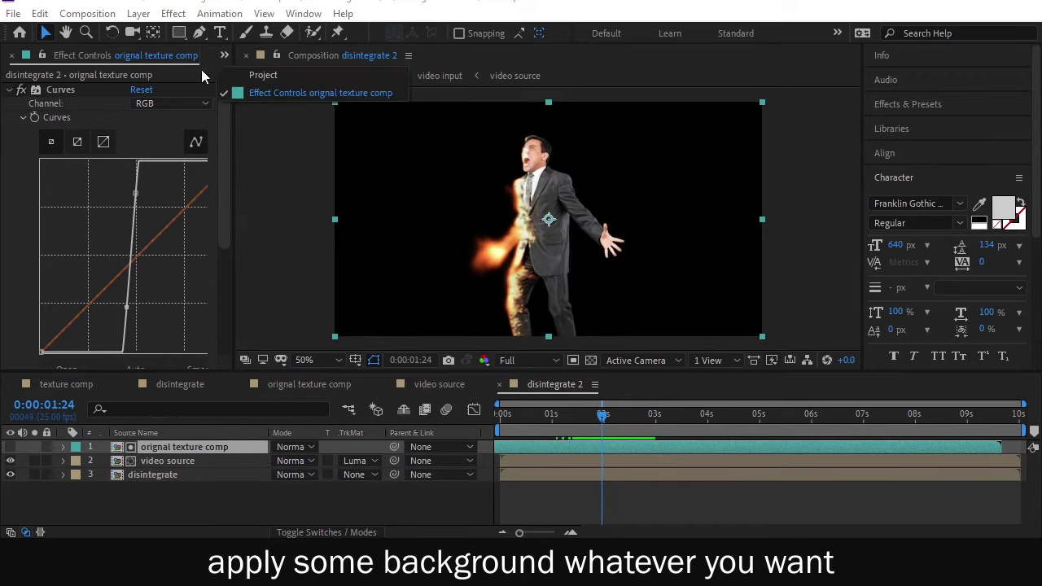
pyautogui.click(242, 74)
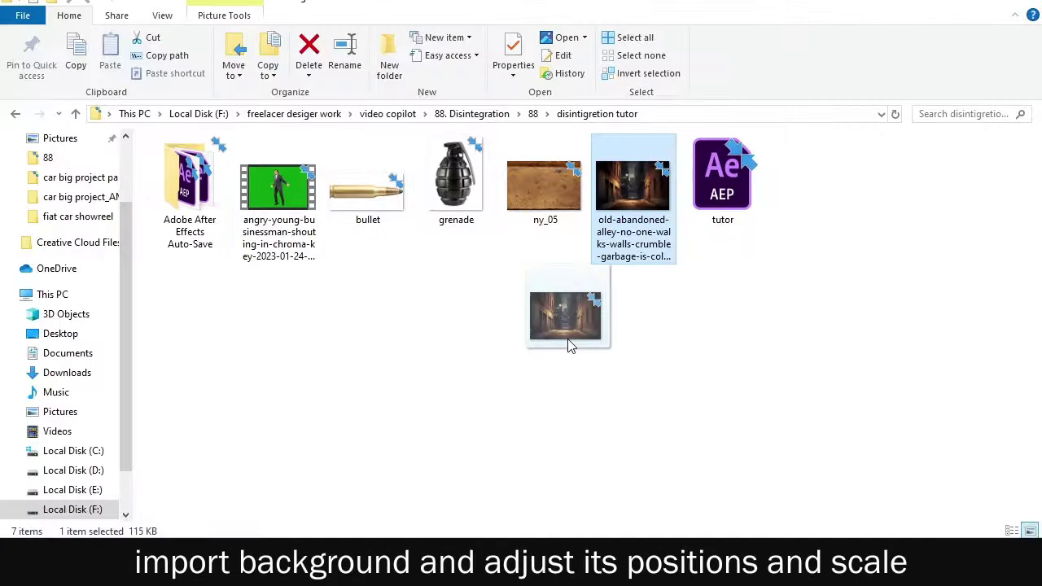
pyautogui.moveTo(570, 342); pyautogui.dragTo(513, 192)
pyautogui.scroll(-2, 554, 228)
pyautogui.moveTo(583, 246); pyautogui.dragTo(640, 290)
pyautogui.scroll(1, 535, 210)
pyautogui.moveTo(173, 446); pyautogui.dragTo(174, 494)
# - Set the disintegrate layer's blending mode to Screen in disintegrate 2 and view the composite at full size around 0:00:01:23
pyautogui.click(171, 476)
pyautogui.click(286, 475)
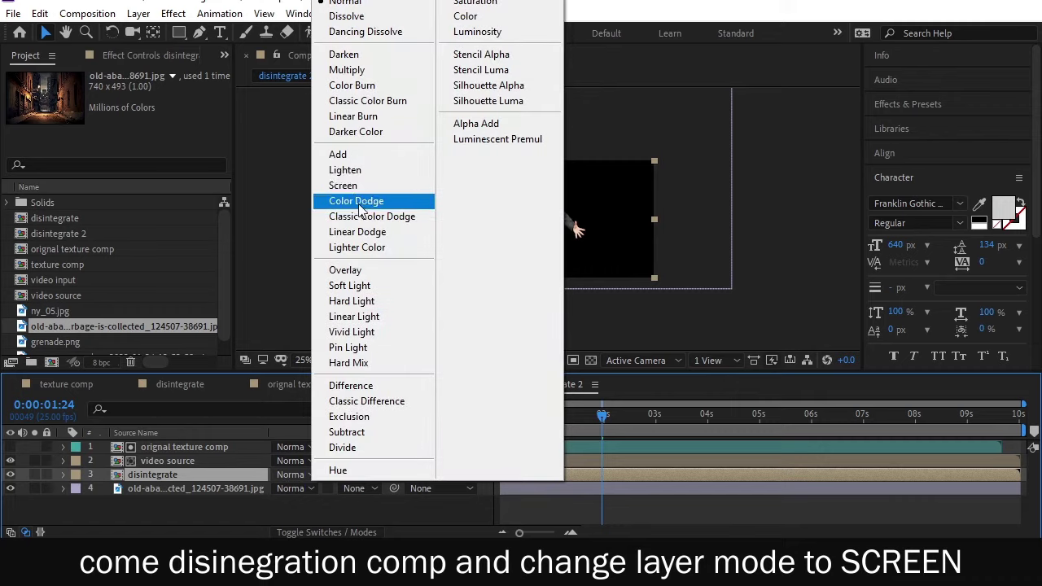
pyautogui.click(355, 185)
pyautogui.press('.')
pyautogui.moveTo(603, 417)
pyautogui.mouseDown()
pyautogui.moveTo(628, 417)
pyautogui.moveTo(599, 421)
pyautogui.mouseUp()
pyautogui.press('.')
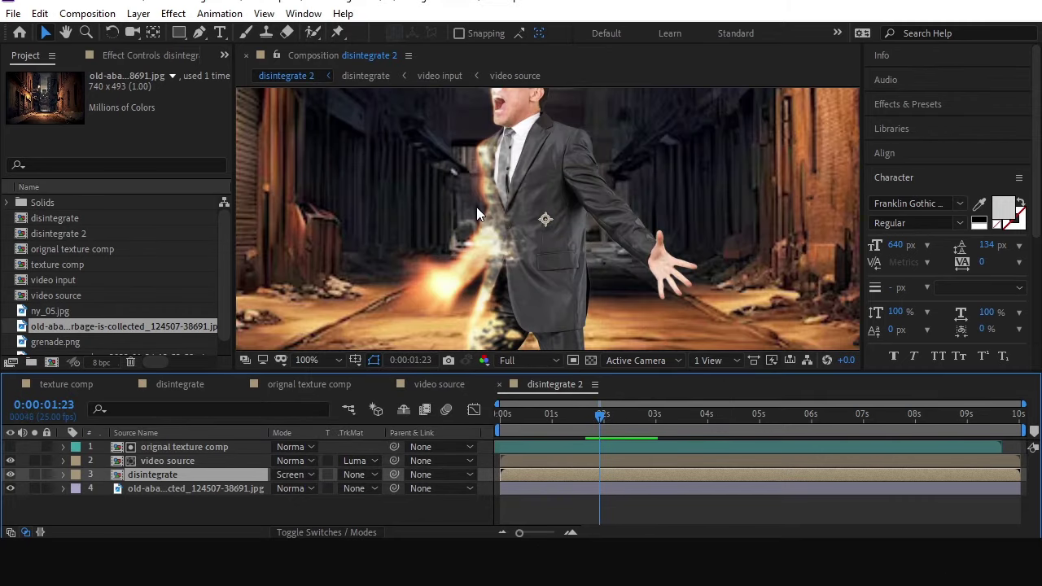
# - Rename the video source layer to "top video" and shift its orignal texture comp matte slightly later in time
pyautogui.click(181, 458)
pyautogui.rightClick(182, 458)
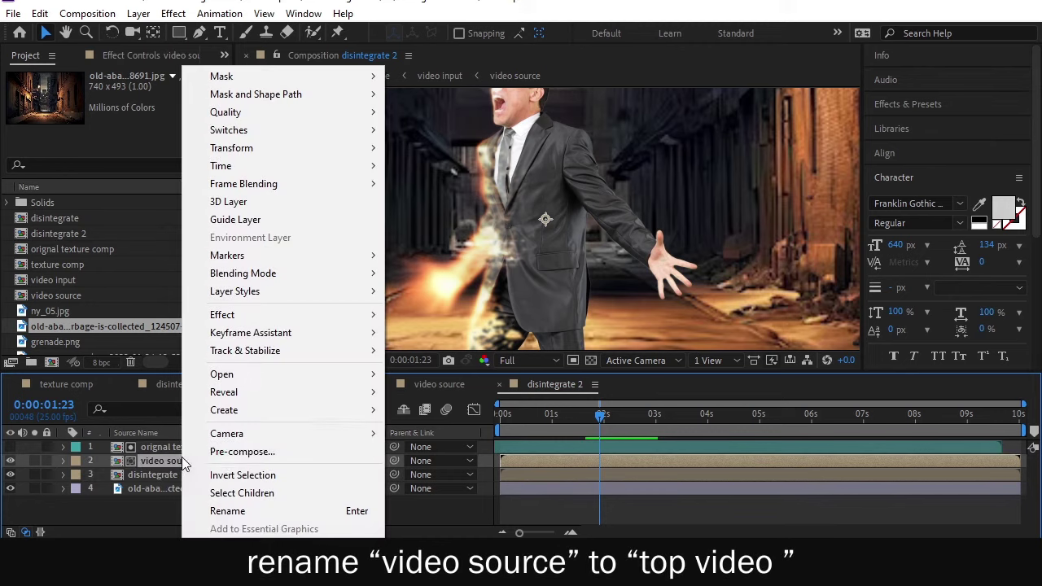
pyautogui.click(228, 509)
pyautogui.write('top video')
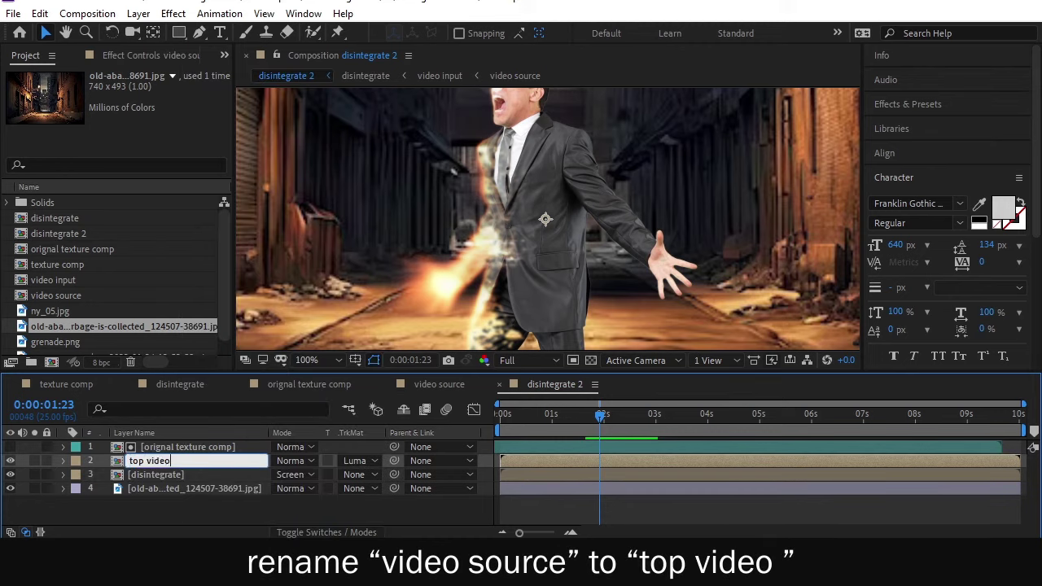
pyautogui.press('Return')
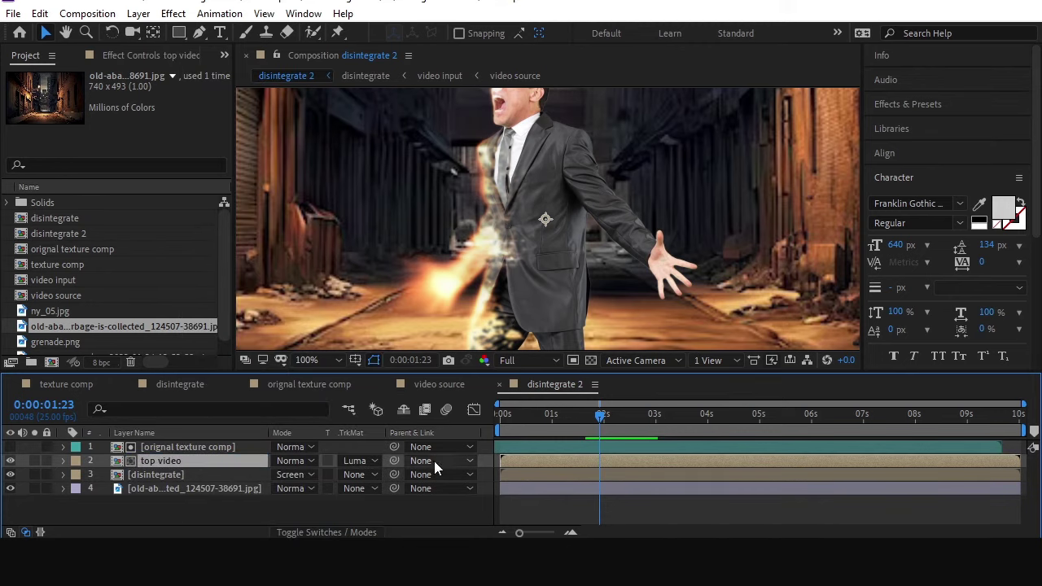
pyautogui.click(528, 447)
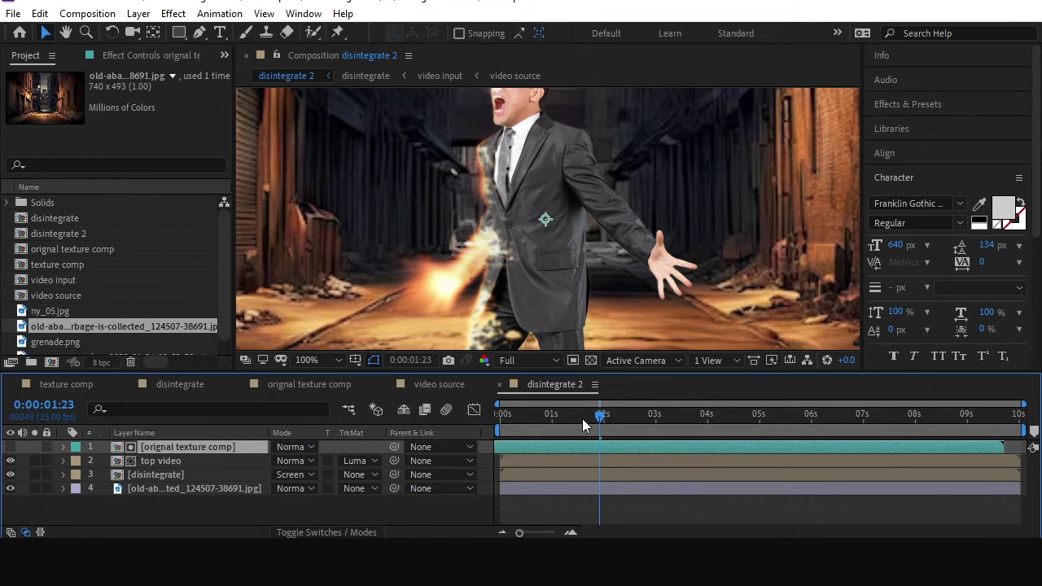
pyautogui.moveTo(602, 415); pyautogui.dragTo(609, 418)
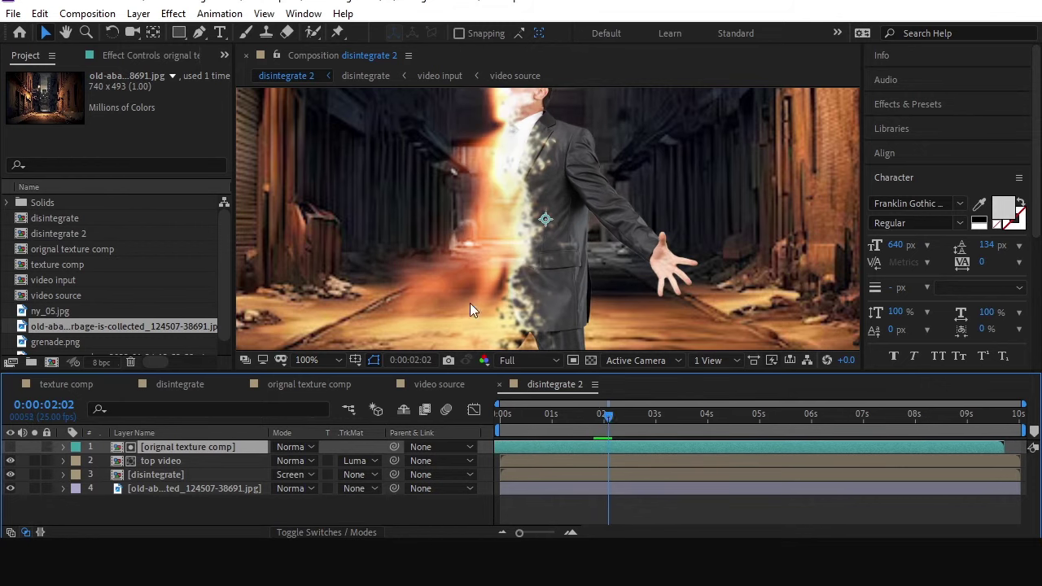
# - Duplicate the orignal texture comp and top video layers beneath the disintegrate layer, and offset the duplicated matte slightly later
pyautogui.keyDown('shift'); pyautogui.click(168, 455); pyautogui.keyUp('shift')
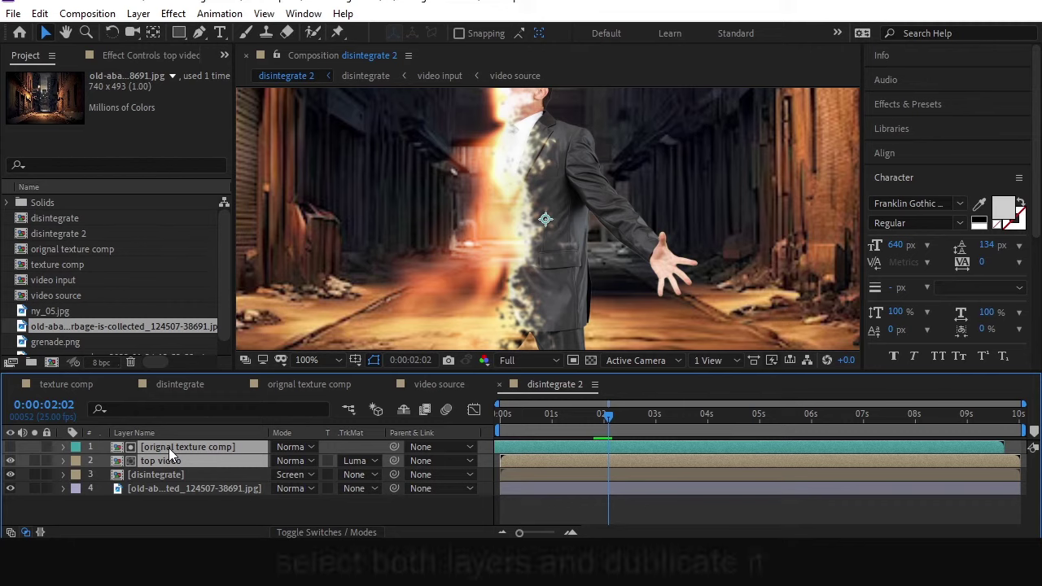
pyautogui.click(39, 14)
pyautogui.click(86, 222)
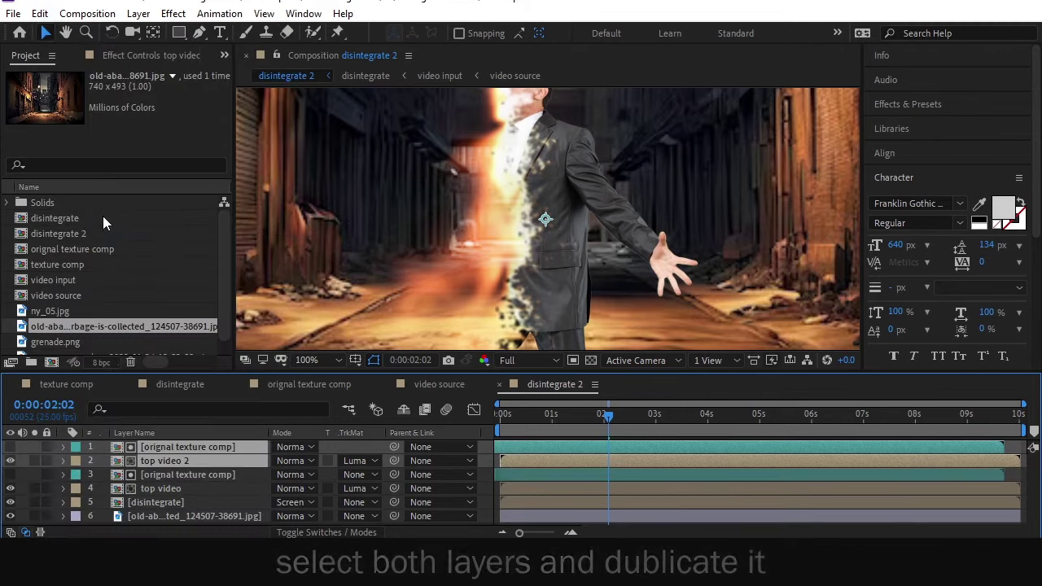
pyautogui.moveTo(158, 465); pyautogui.dragTo(166, 506)
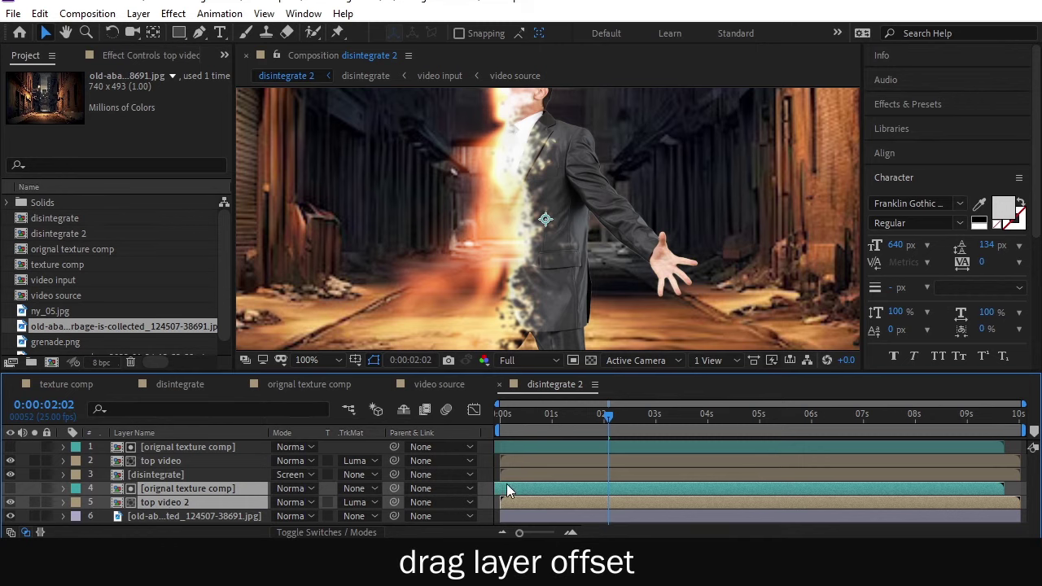
pyautogui.moveTo(507, 489); pyautogui.dragTo(525, 488)
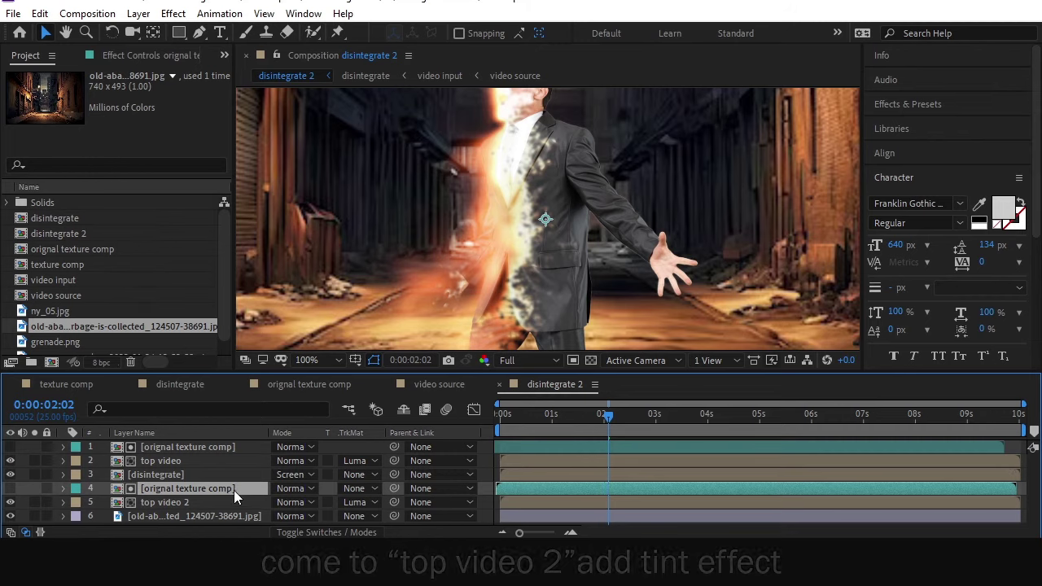
# - Add a Tint effect to top video 2 and map white to black (000000) to represent the burned body
pyautogui.click(175, 500)
pyautogui.hotkey('ctrl', 'space')
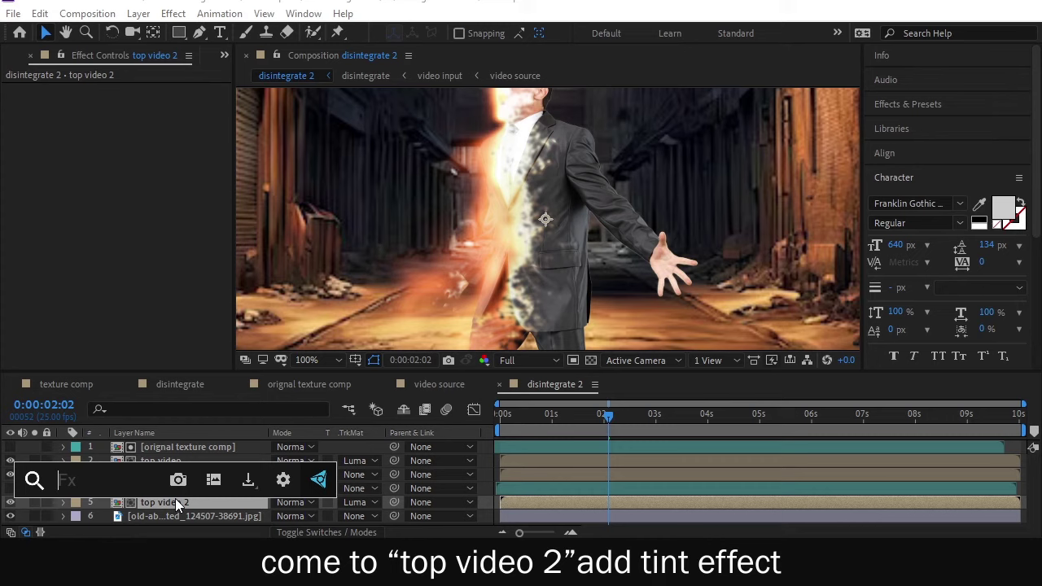
pyautogui.write('tint')
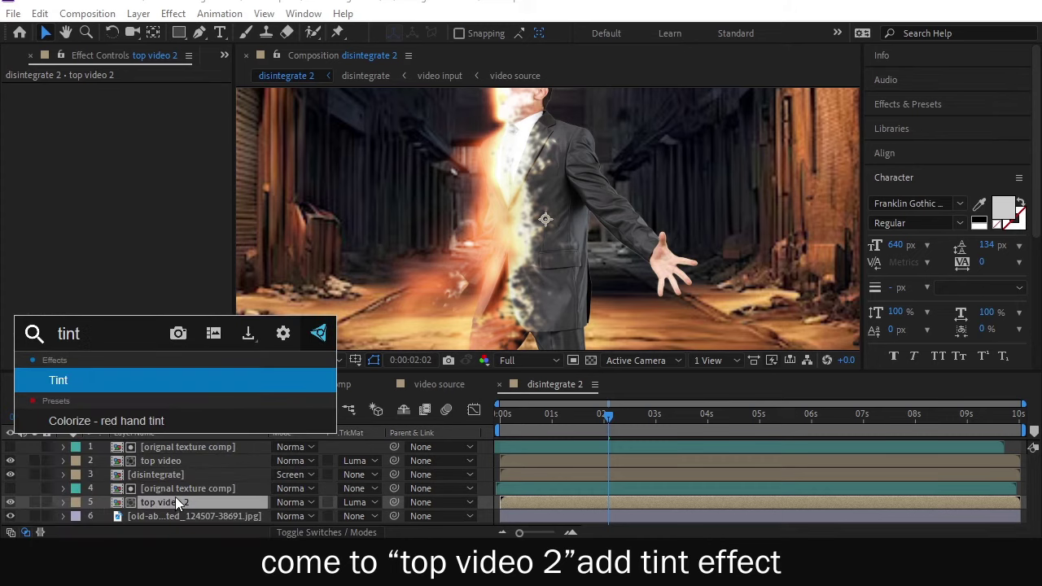
pyautogui.click(127, 376)
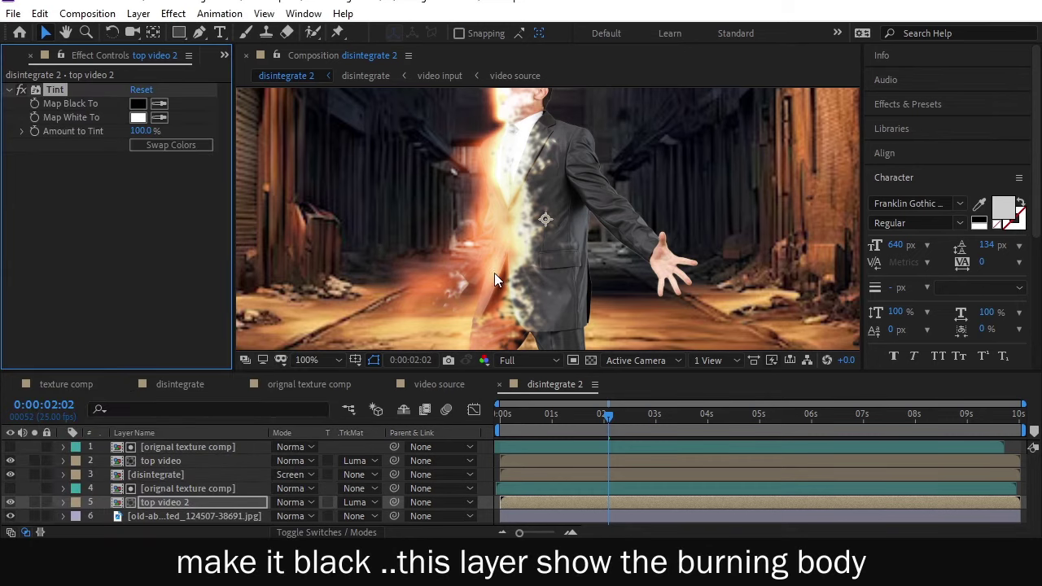
pyautogui.click(143, 120)
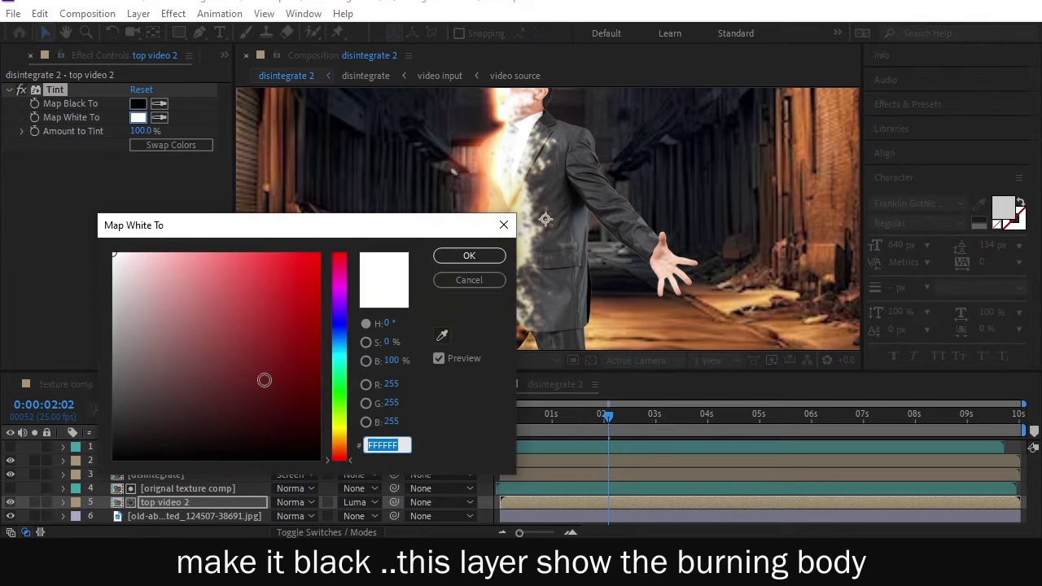
pyautogui.moveTo(263, 377); pyautogui.dragTo(122, 461)
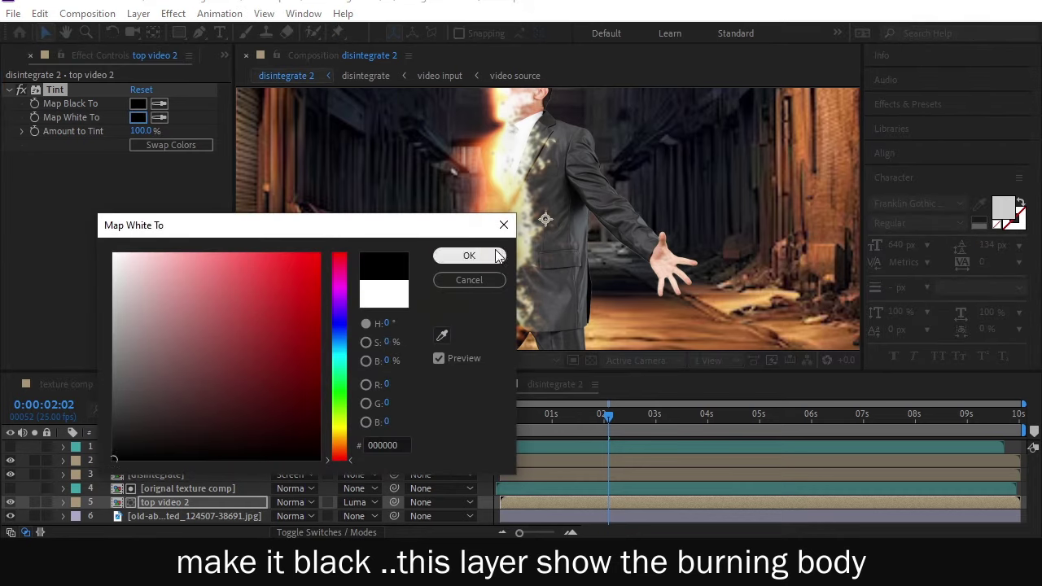
pyautogui.click(469, 255)
# - Shift the lower orignal texture comp matte slightly later, judging the burned body at 0:00:02:07
pyautogui.moveTo(611, 417); pyautogui.dragTo(621, 416)
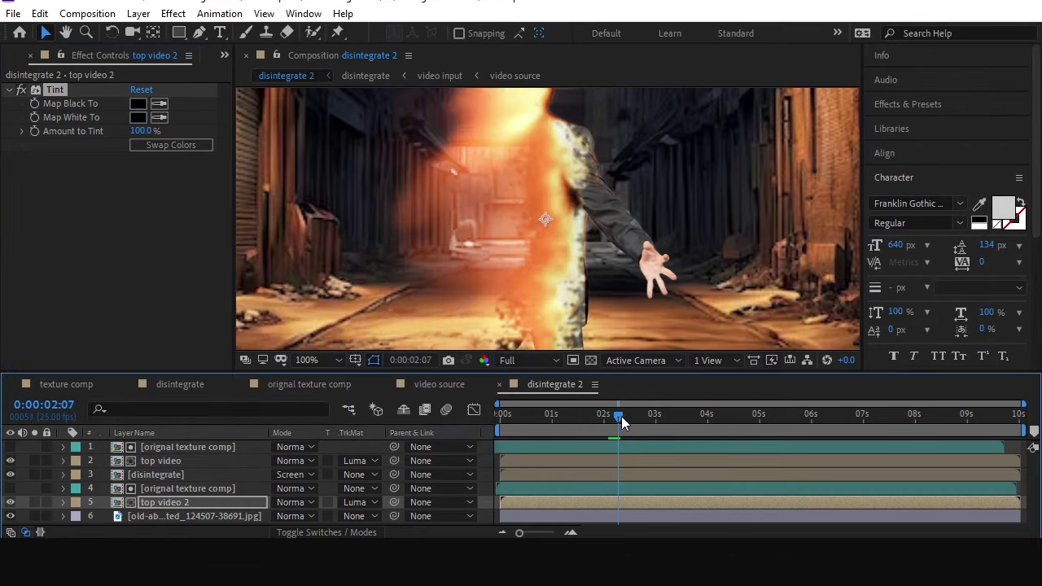
pyautogui.click(534, 488)
pyautogui.moveTo(534, 488); pyautogui.dragTo(582, 485)
pyautogui.scroll(-2, 503, 255)
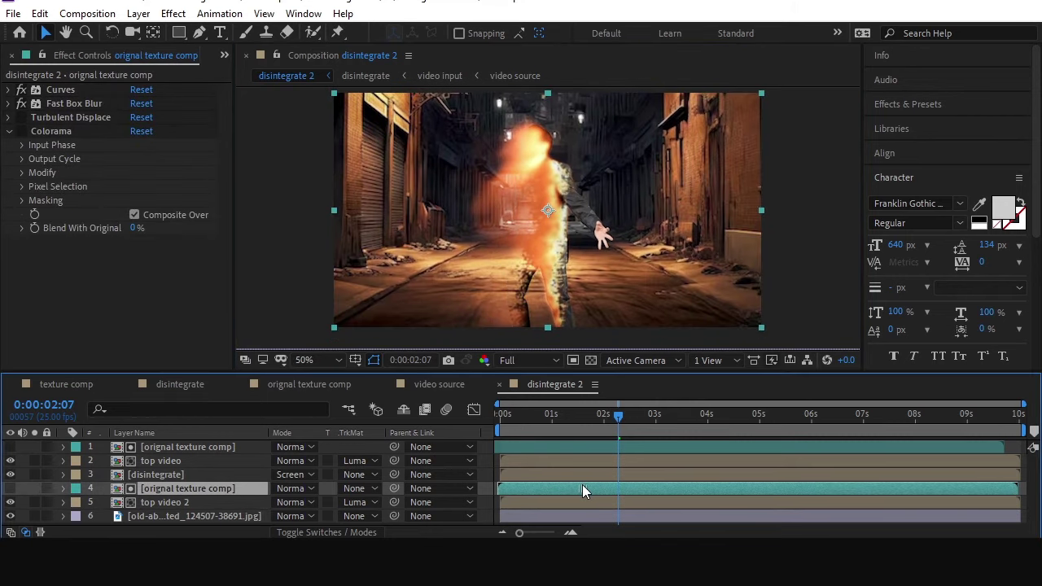
# - Set the Fast Box Blur radius on the lower orignal texture comp matte to 2.0 and check the burned edge around 0:00:02:05
pyautogui.click(151, 503)
pyautogui.click(154, 488)
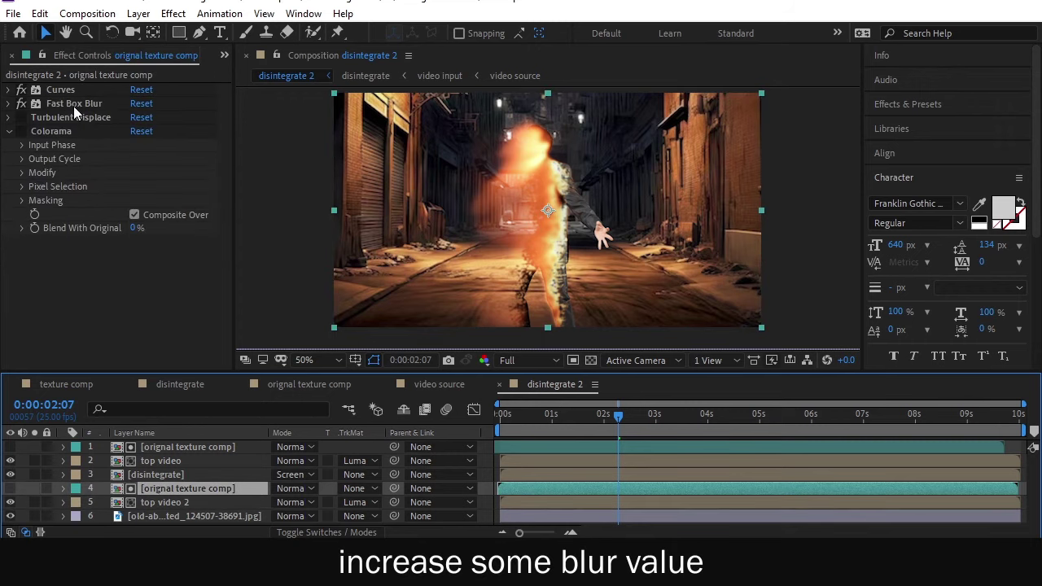
pyautogui.click(11, 105)
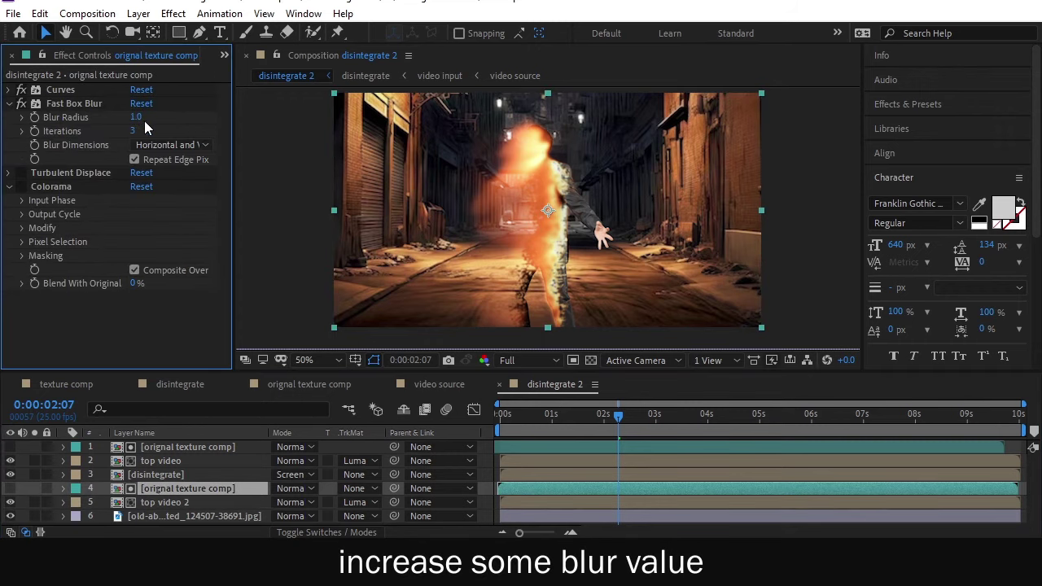
pyautogui.scroll(2, 258, 121)
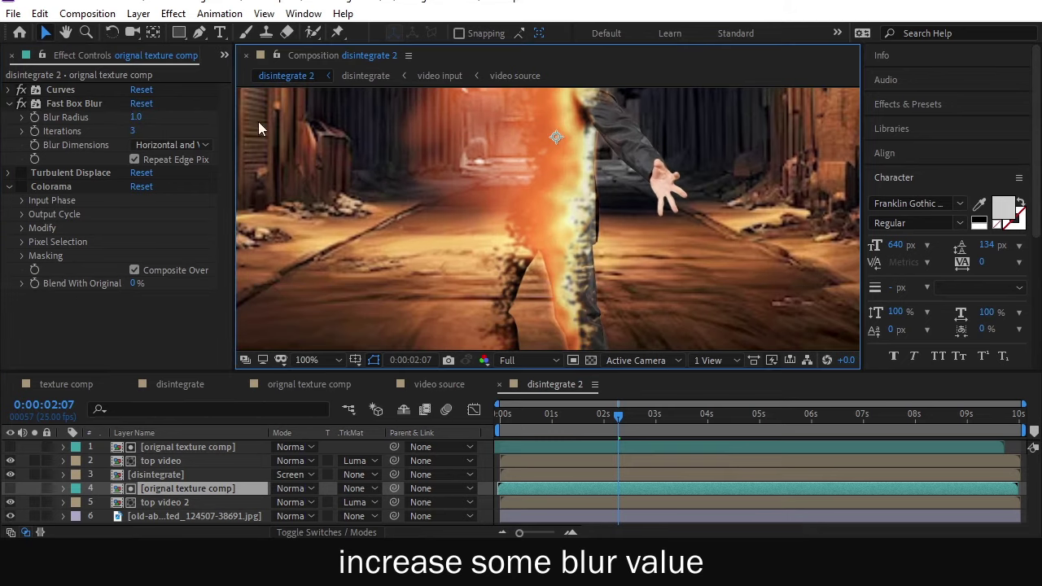
pyautogui.moveTo(135, 117); pyautogui.dragTo(143, 117)
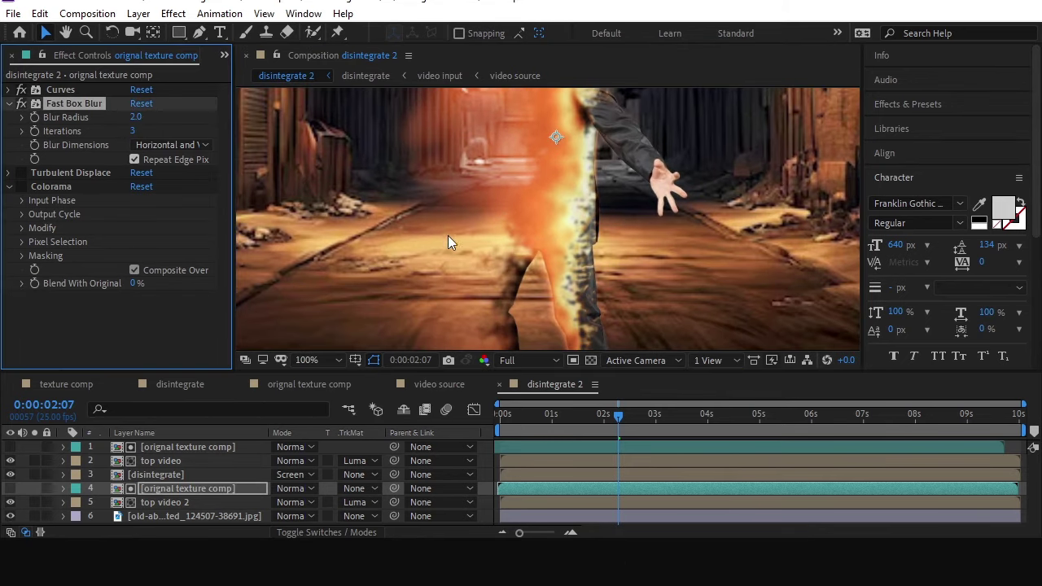
pyautogui.moveTo(617, 421)
pyautogui.mouseDown()
pyautogui.moveTo(599, 417)
pyautogui.moveTo(627, 419)
pyautogui.moveTo(615, 417)
pyautogui.mouseUp()
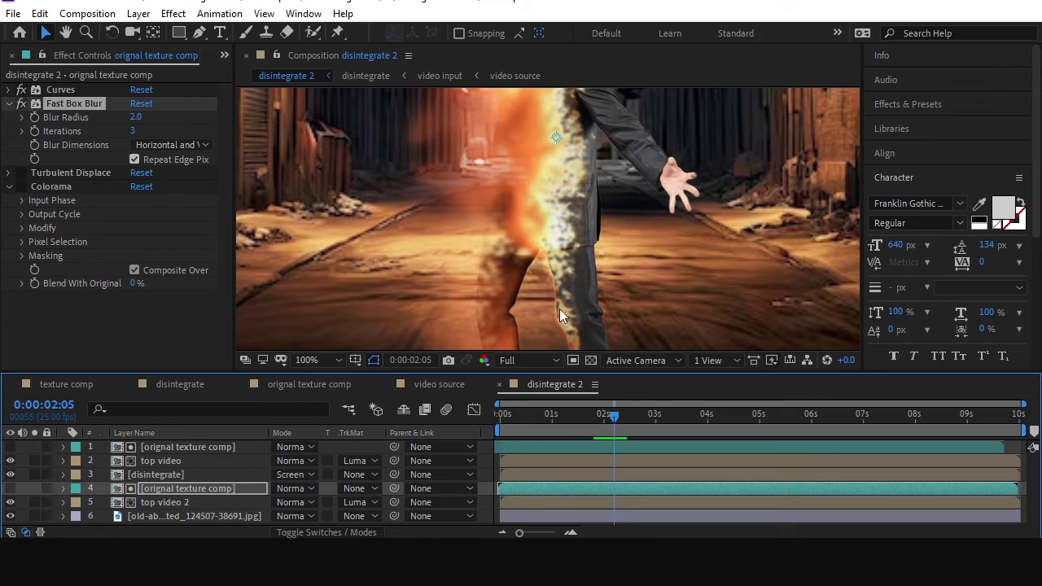
# - Add Curves to the disintegrate layer and raise the RGB midtones slightly to brighten the fire
pyautogui.click(165, 475)
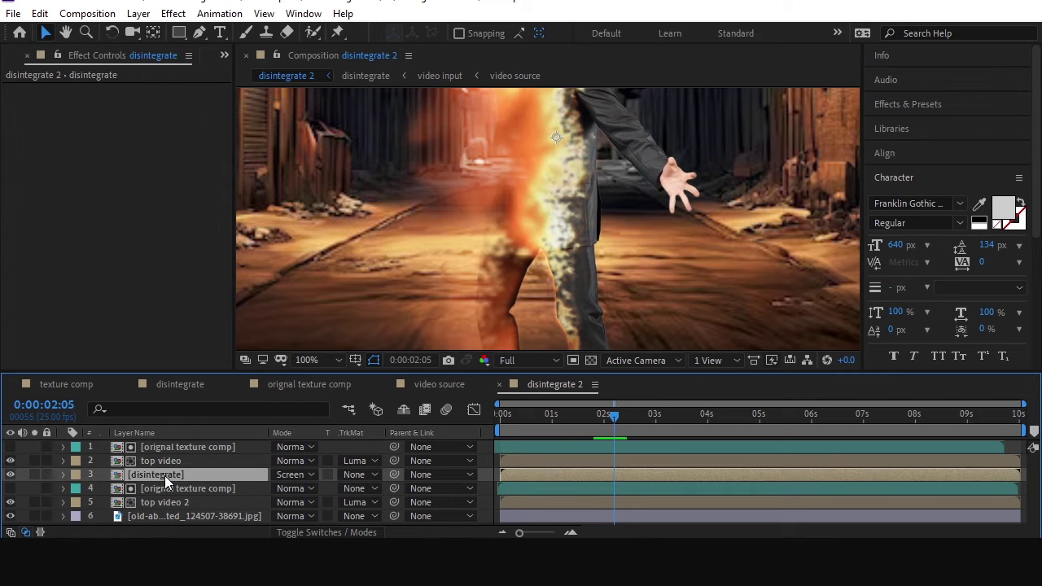
pyautogui.hotkey('ctrl', 'space')
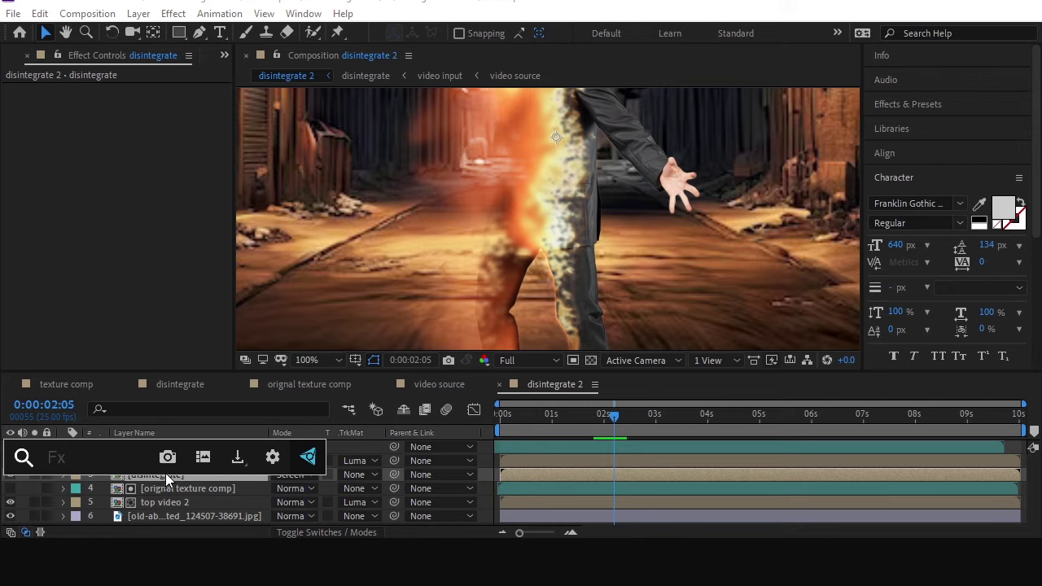
pyautogui.write('curv')
pyautogui.press('Return')
pyautogui.scroll(-2, 351, 158)
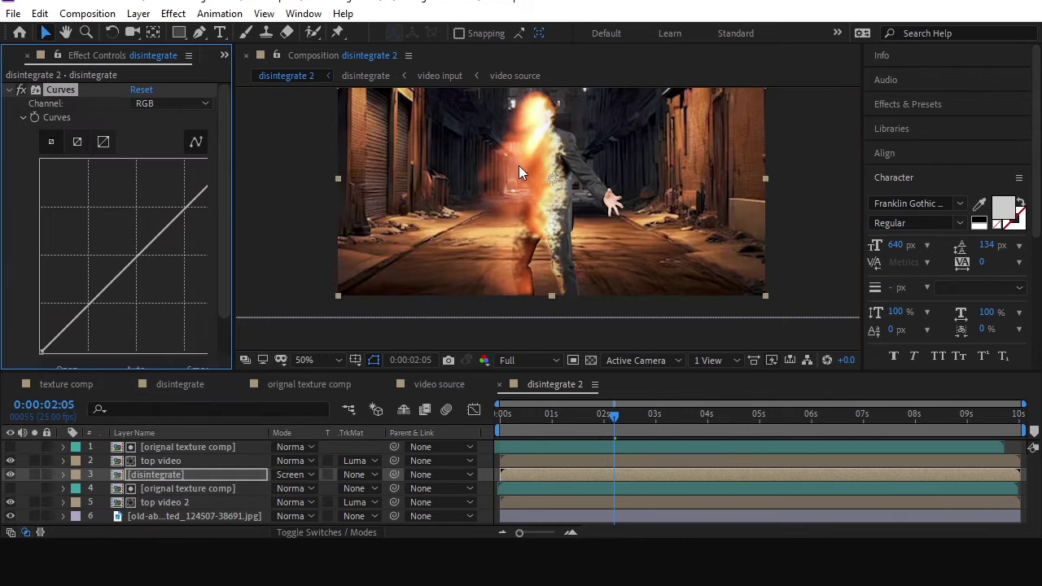
pyautogui.moveTo(135, 258); pyautogui.dragTo(124, 248)
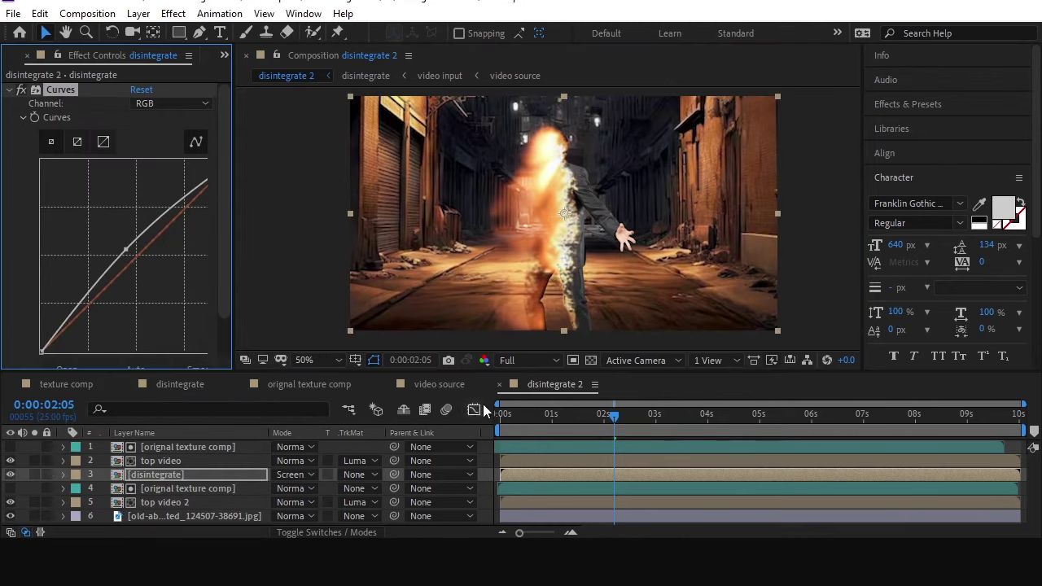
pyautogui.moveTo(570, 416); pyautogui.dragTo(609, 410)
# - Shift the lower orignal texture comp matte slightly earlier and preview the disintegration from 0:00:01:07
pyautogui.click(236, 488)
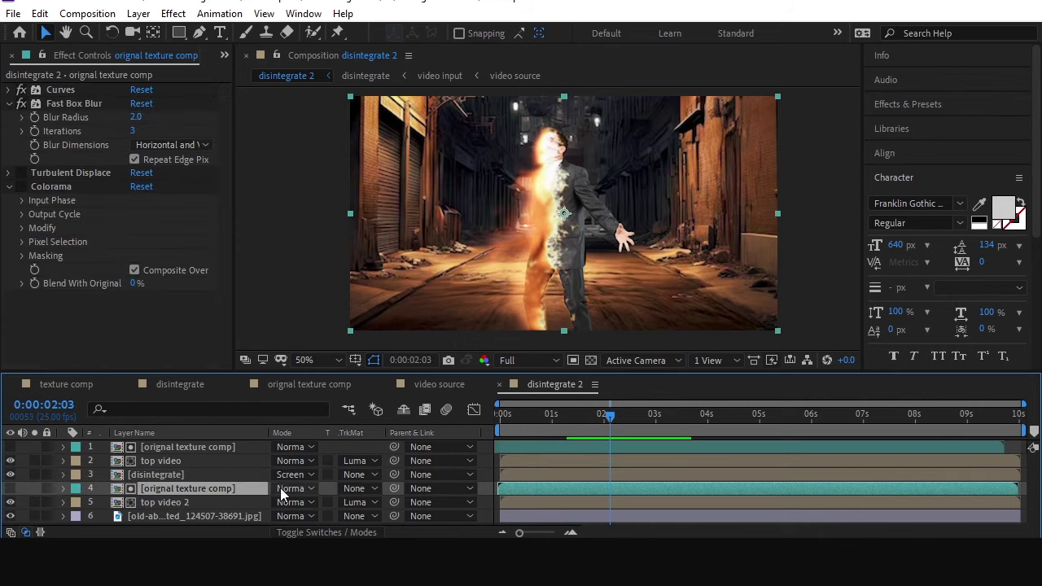
pyautogui.moveTo(533, 488); pyautogui.dragTo(531, 487)
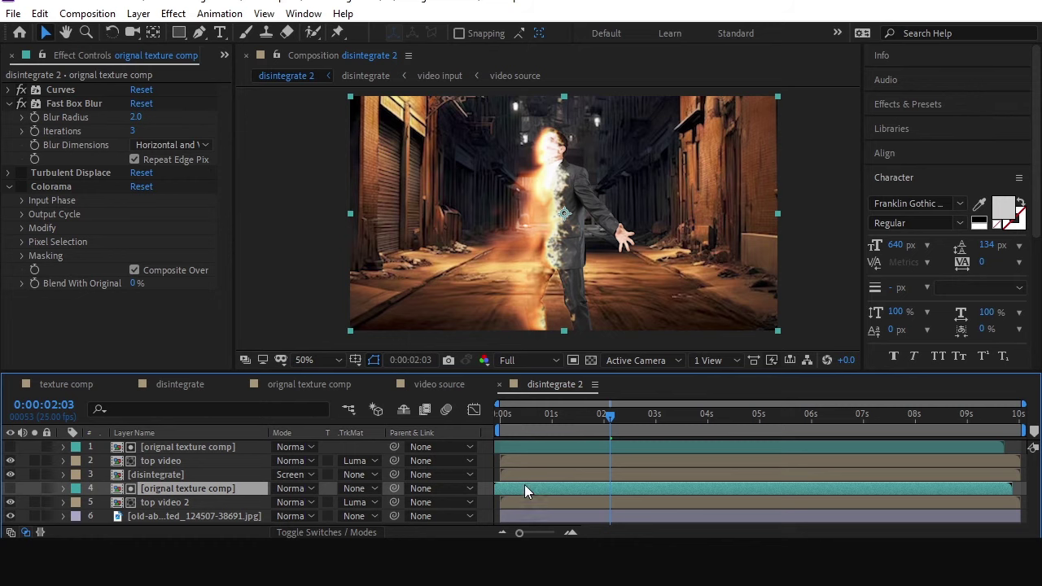
pyautogui.click(567, 411)
pyautogui.press('space')
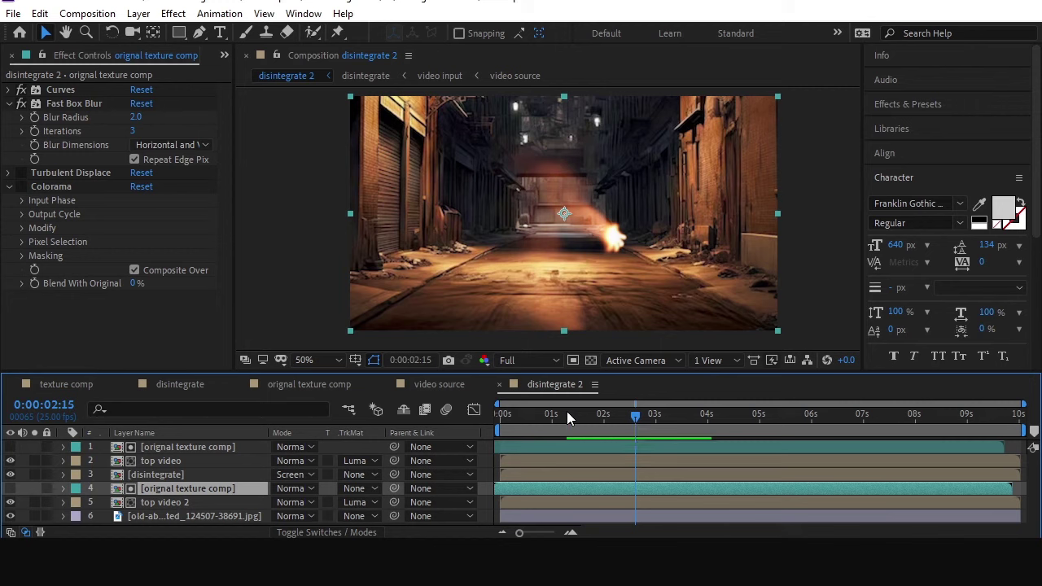
pyautogui.press('space')
# - Set the Linear Wipe angle on the solid in orignal texture comp to 134° and preview the diagonal burn in disintegrate 2
pyautogui.click(460, 386)
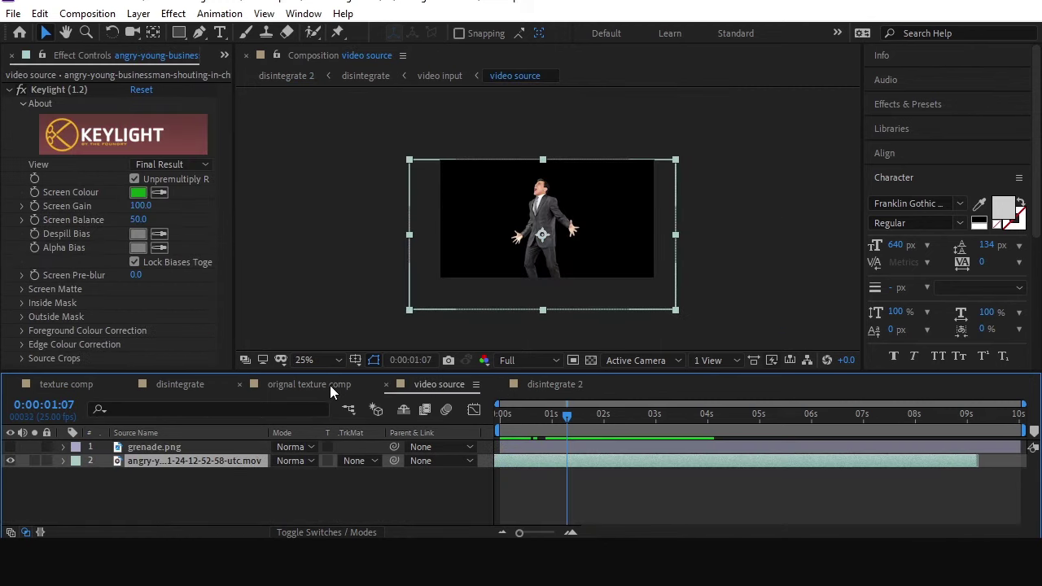
pyautogui.click(330, 385)
pyautogui.press('.')
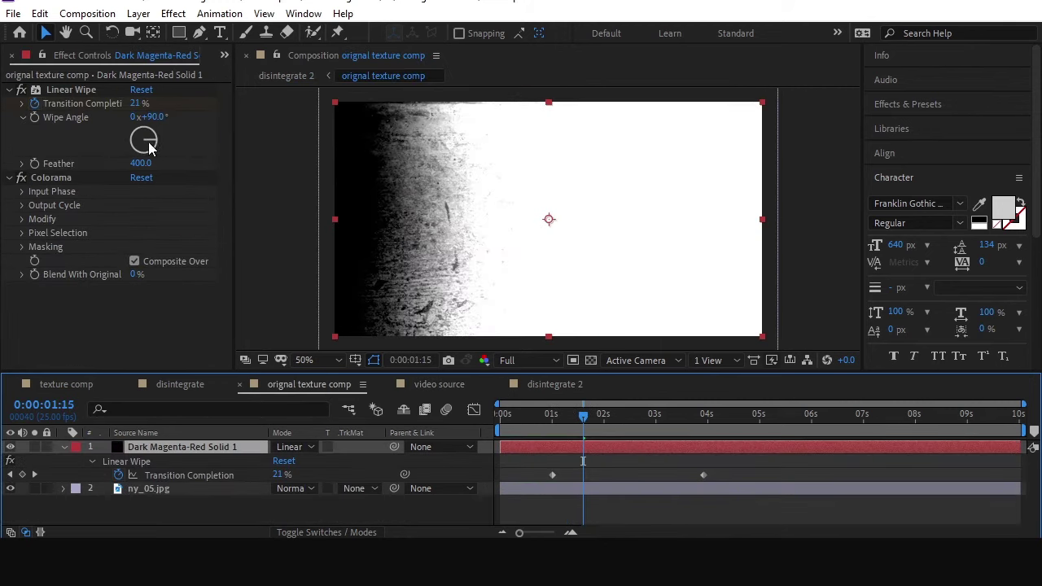
pyautogui.moveTo(149, 147); pyautogui.dragTo(150, 151)
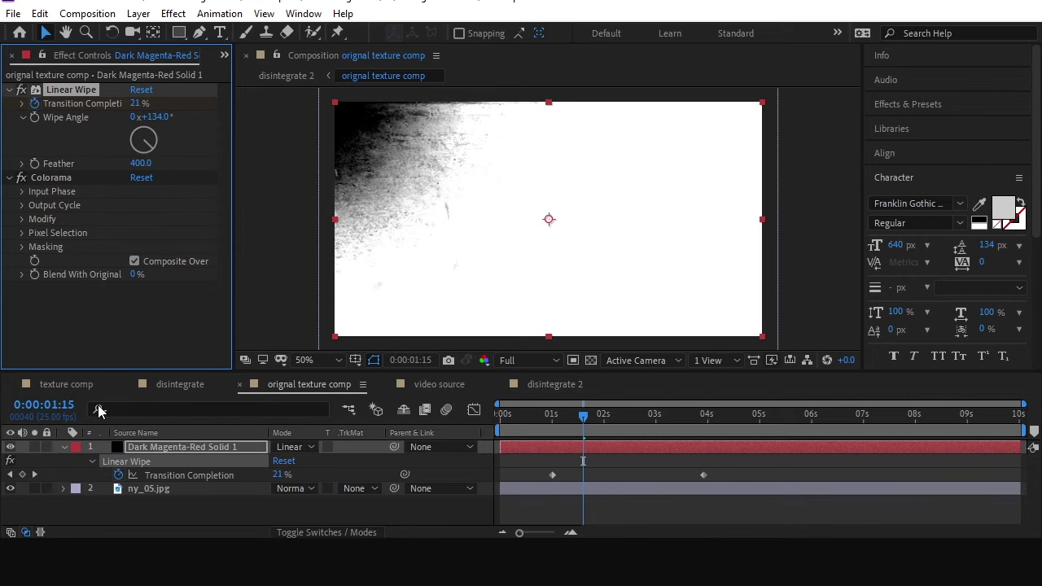
pyautogui.click(586, 382)
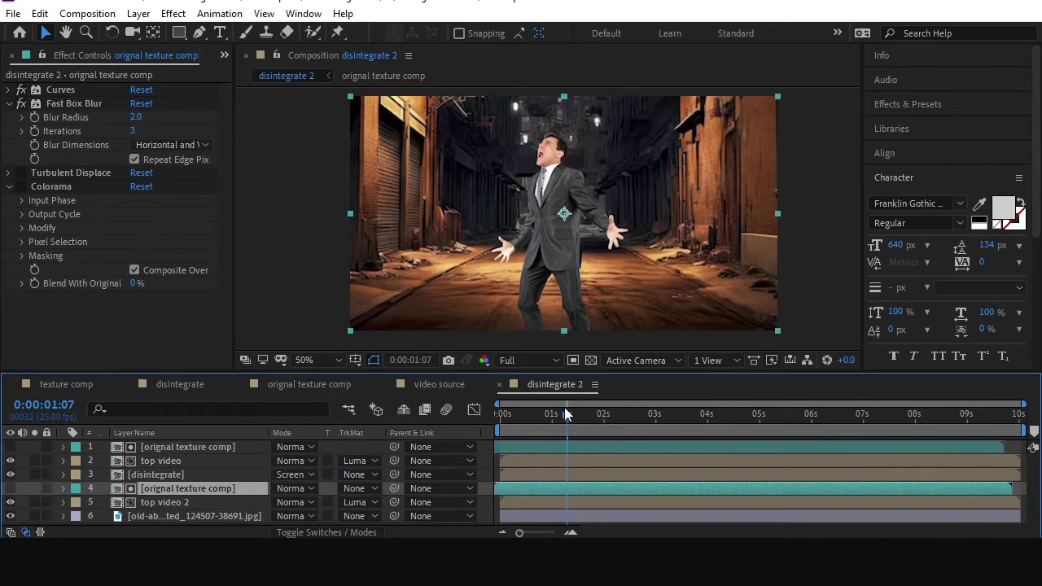
pyautogui.press('space')
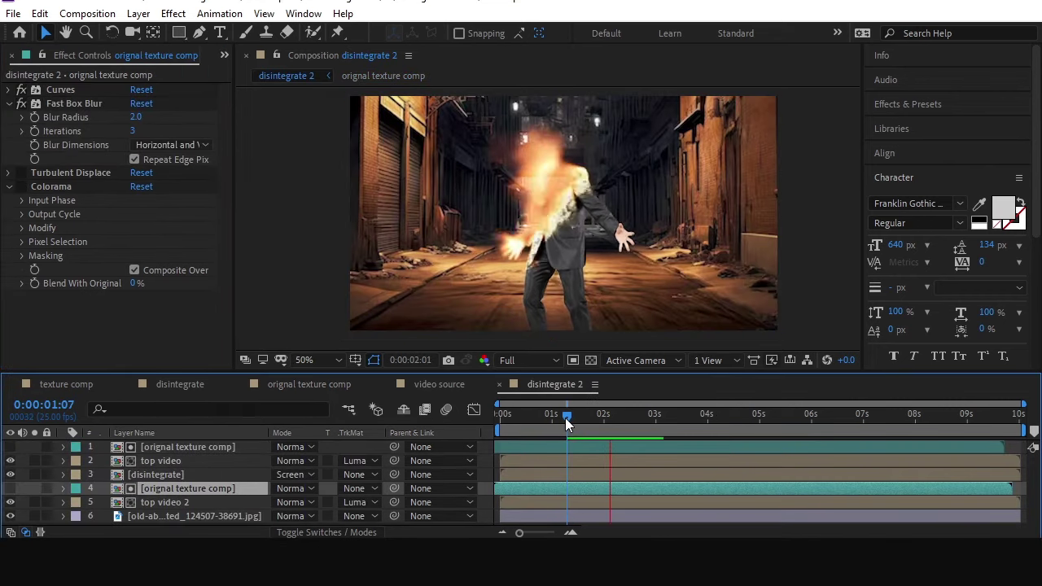
# - Fine-tune the start time of the lower orignal texture comp matte, checking the burned edge around 0:00:02:19
pyautogui.moveTo(565, 417); pyautogui.dragTo(641, 404)
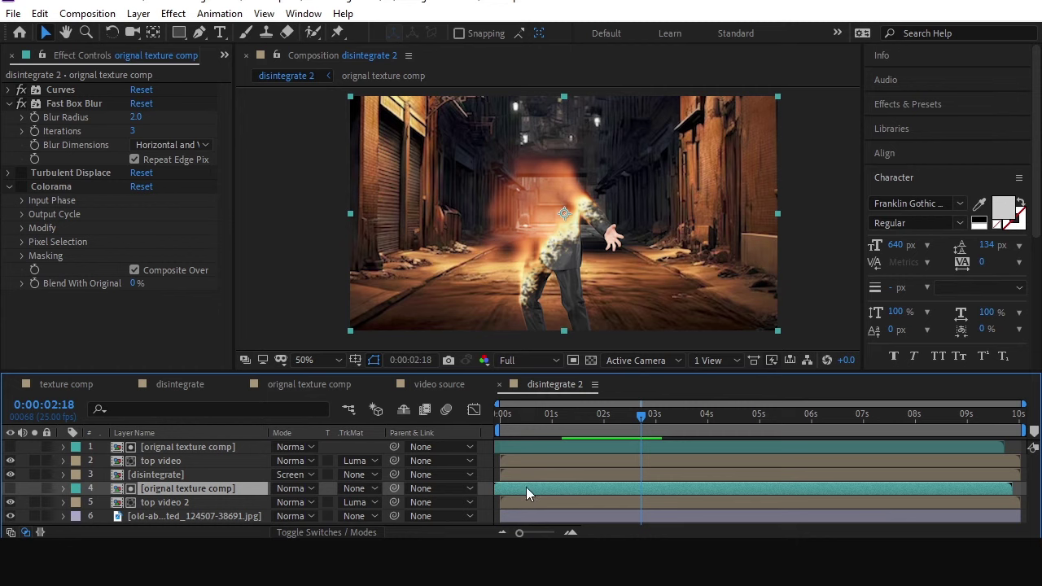
pyautogui.moveTo(530, 486); pyautogui.dragTo(534, 489)
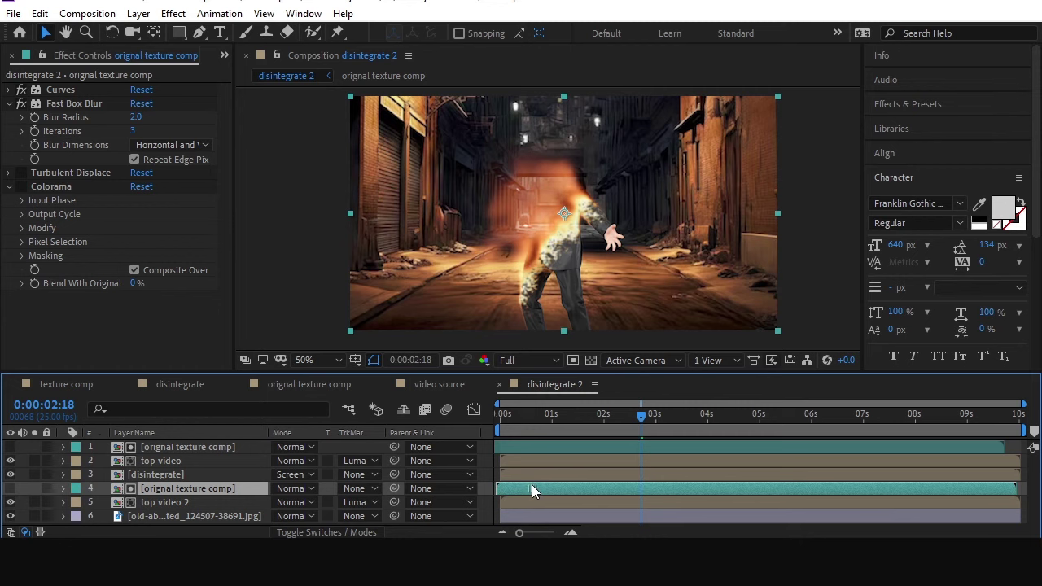
pyautogui.moveTo(641, 414); pyautogui.dragTo(644, 414)
pyautogui.press('.')
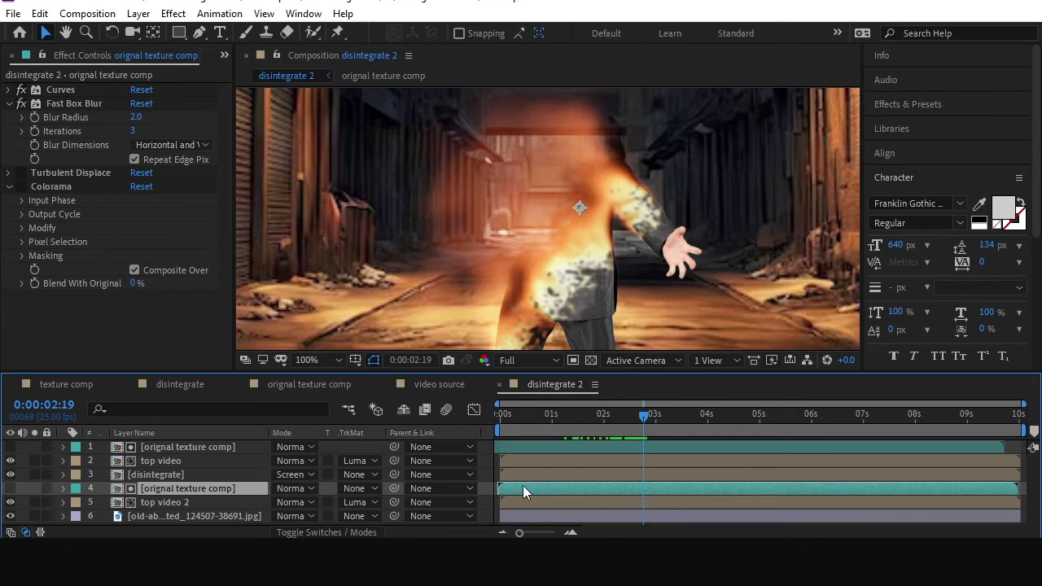
pyautogui.moveTo(523, 486); pyautogui.dragTo(520, 486)
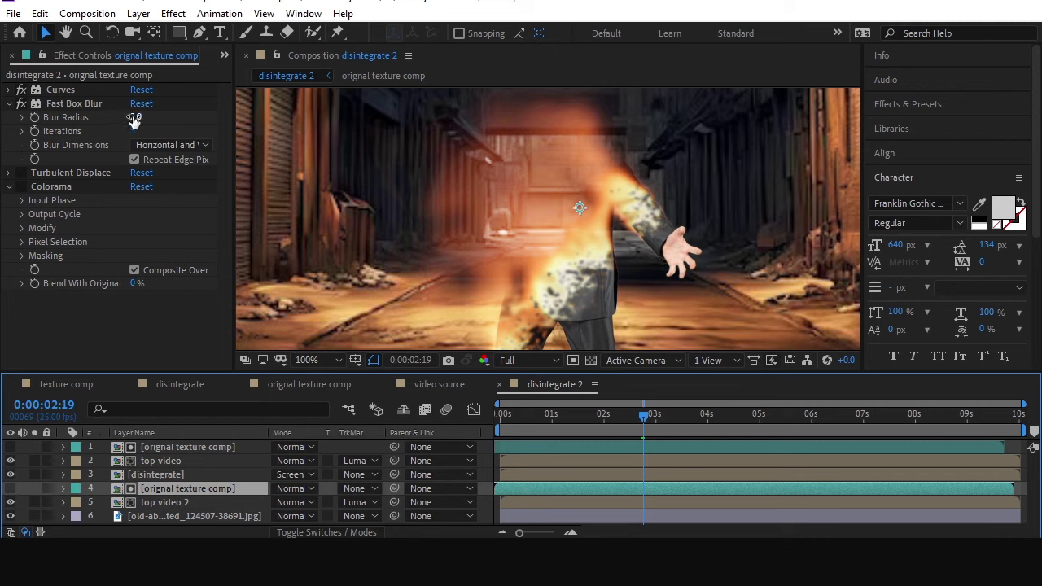
# - Set the lower matte's Fast Box Blur radius to 1.0 and scrub through the disintegration from 0:00:01:00
pyautogui.moveTo(134, 120); pyautogui.dragTo(124, 117)
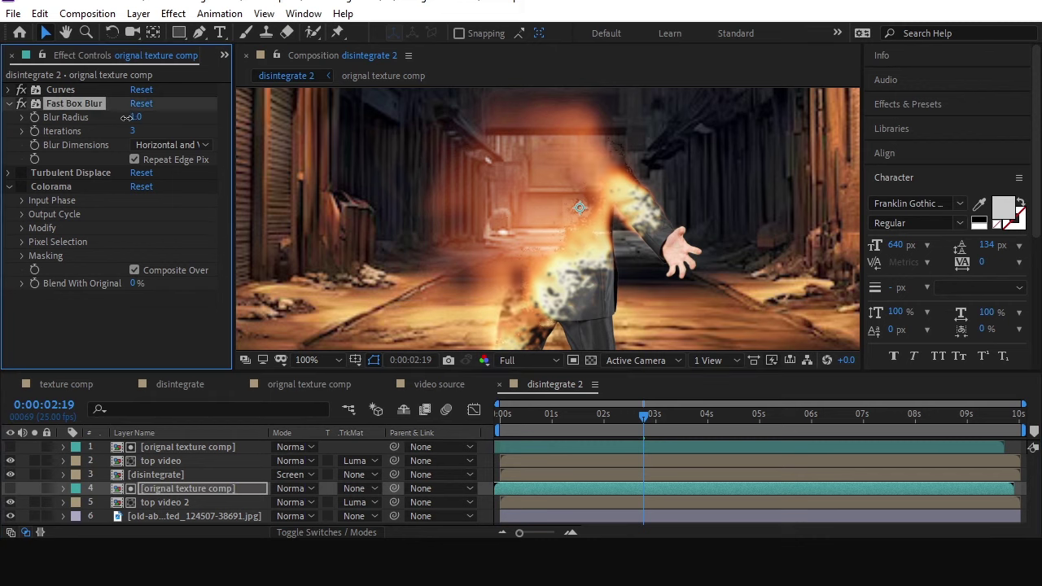
pyautogui.moveTo(549, 415); pyautogui.dragTo(699, 398)
pyautogui.click(553, 415)
pyautogui.press(',')
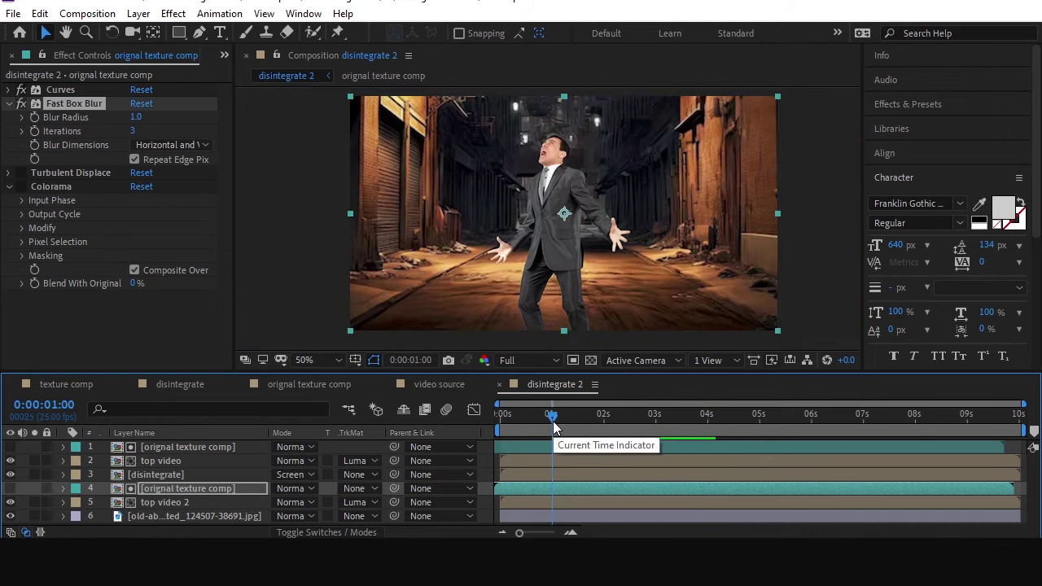
# - Create an adjustment layer in disintegrate 2 and place it above all other layers
pyautogui.click(63, 502)
pyautogui.rightClick(54, 481)
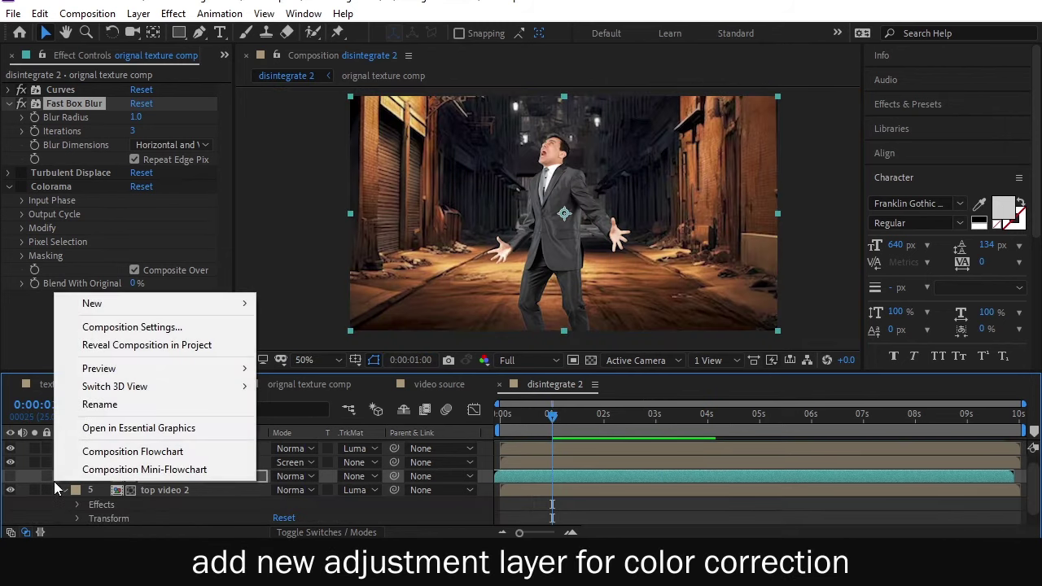
pyautogui.moveTo(130, 311)
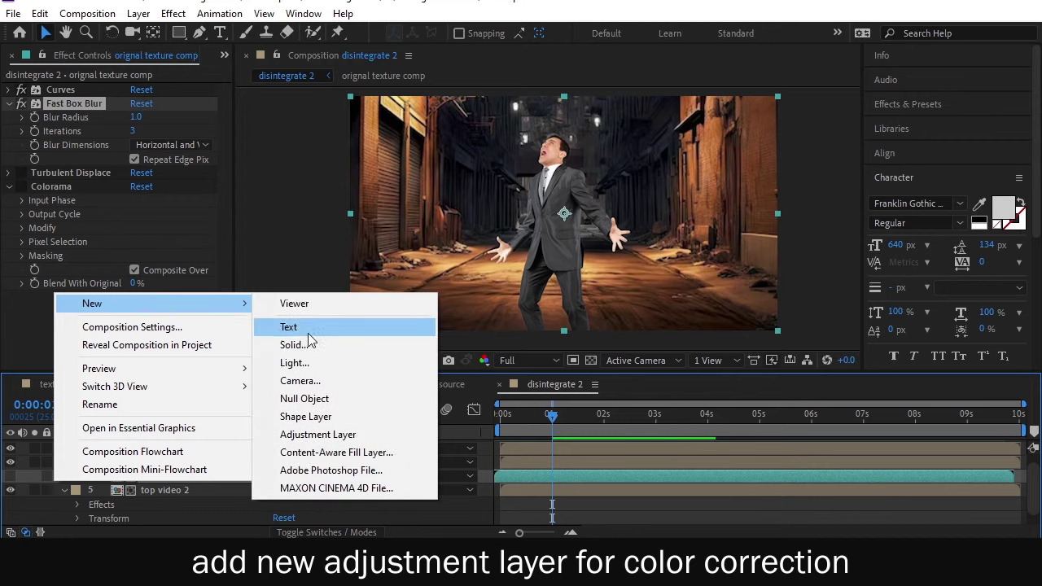
pyautogui.click(344, 434)
pyautogui.moveTo(206, 479); pyautogui.dragTo(204, 441)
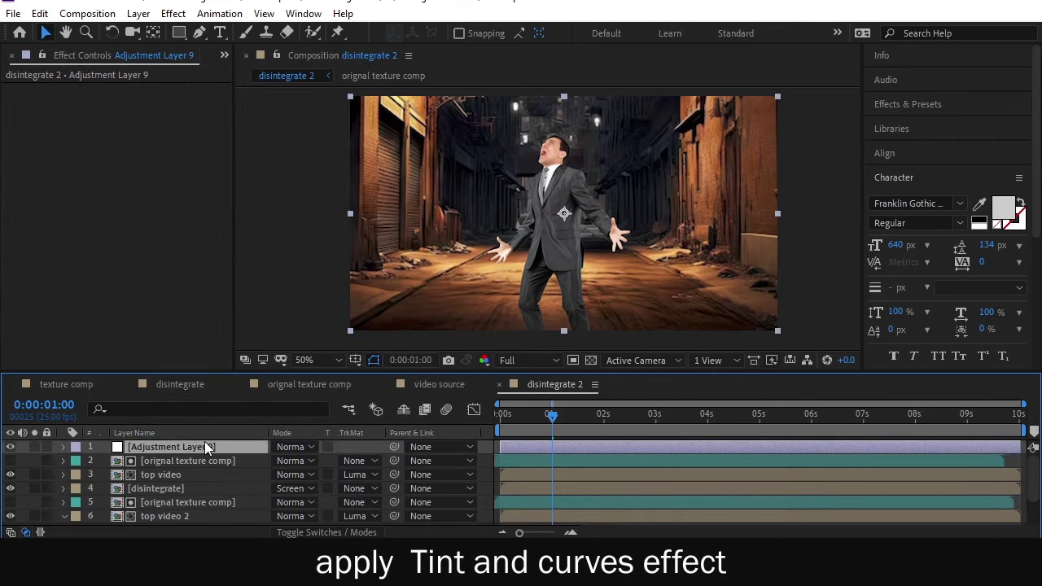
# - Apply the Tint and Curves effects to the new adjustment layer
pyautogui.hotkey('ctrl', 'space')
pyautogui.write('tint')
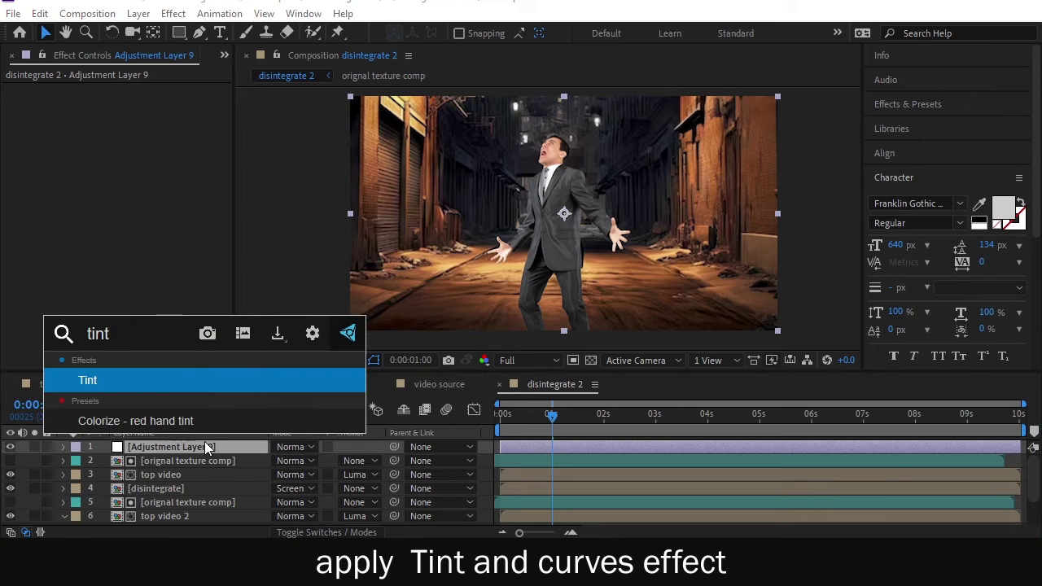
pyautogui.click(179, 381)
pyautogui.hotkey('ctrl', 'space')
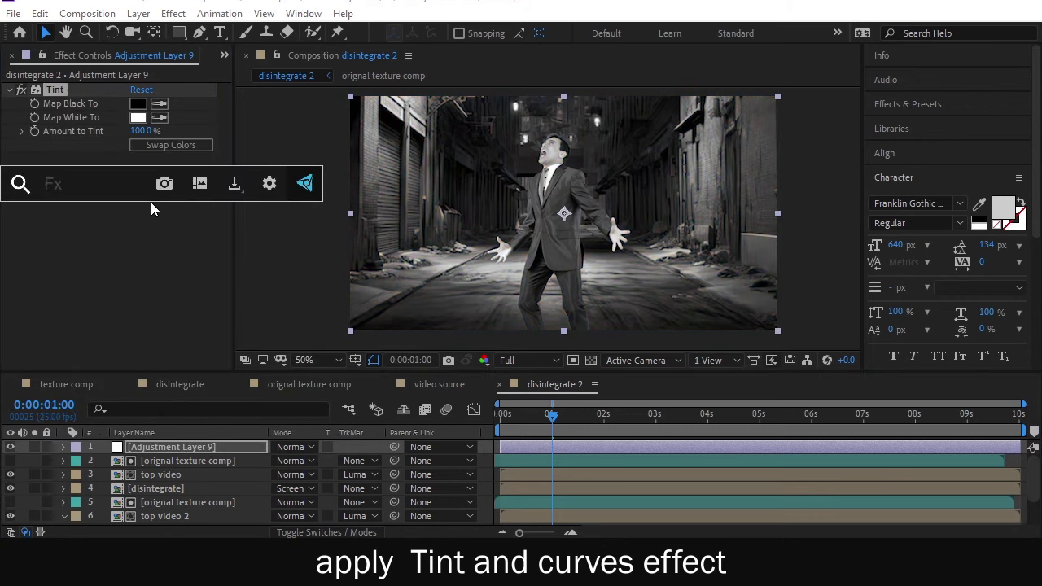
pyautogui.write('curve')
pyautogui.press('Return')
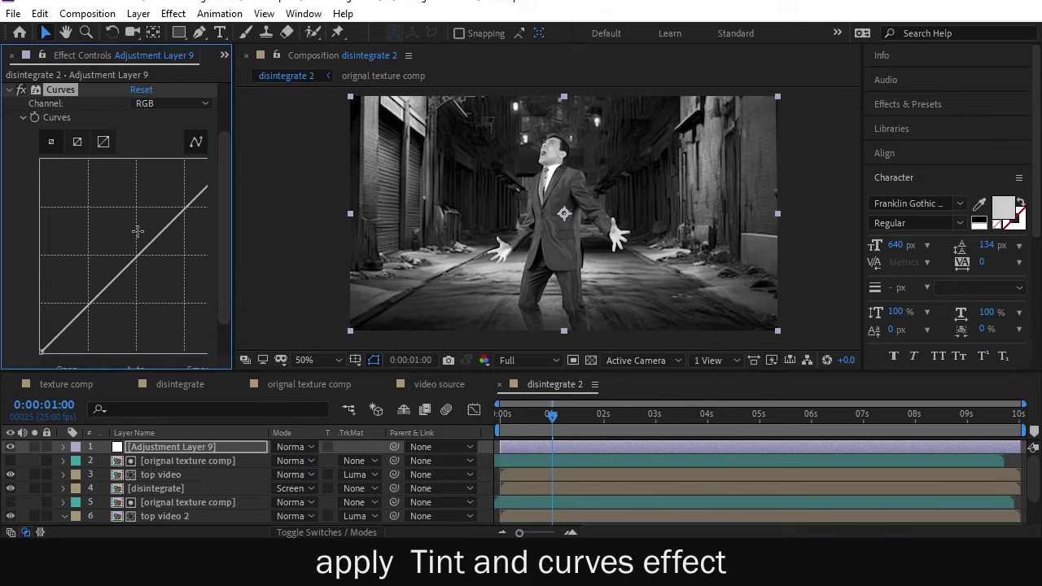
pyautogui.click(7, 104)
pyautogui.click(8, 89)
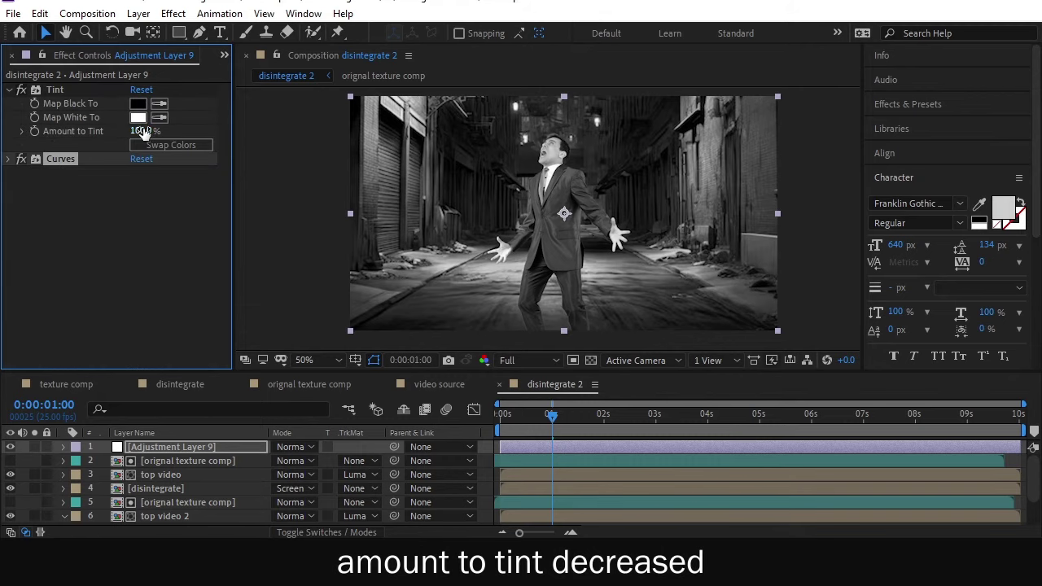
# - Set Amount to Tint to 13%, slightly raise the RGB and red curves, and check the grade around 0:00:02:11
pyautogui.moveTo(143, 133); pyautogui.dragTo(132, 131)
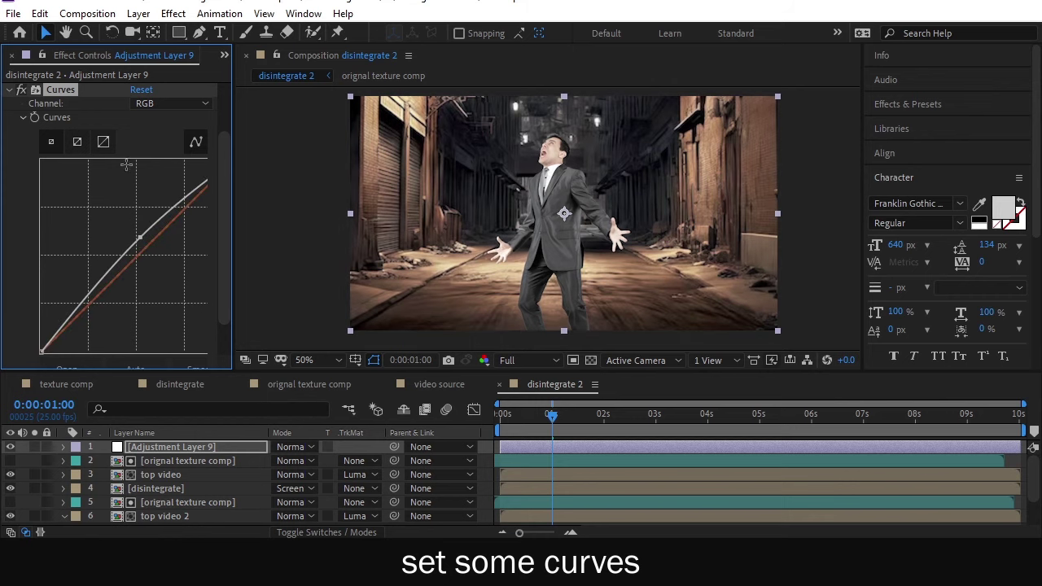
pyautogui.scroll(1, 122, 147)
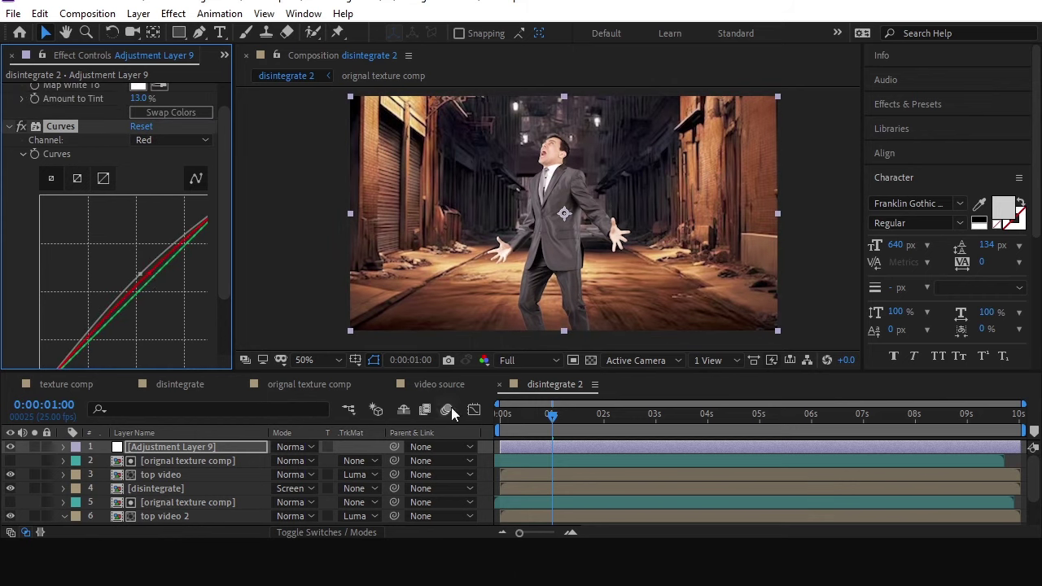
pyautogui.moveTo(552, 416); pyautogui.dragTo(627, 415)
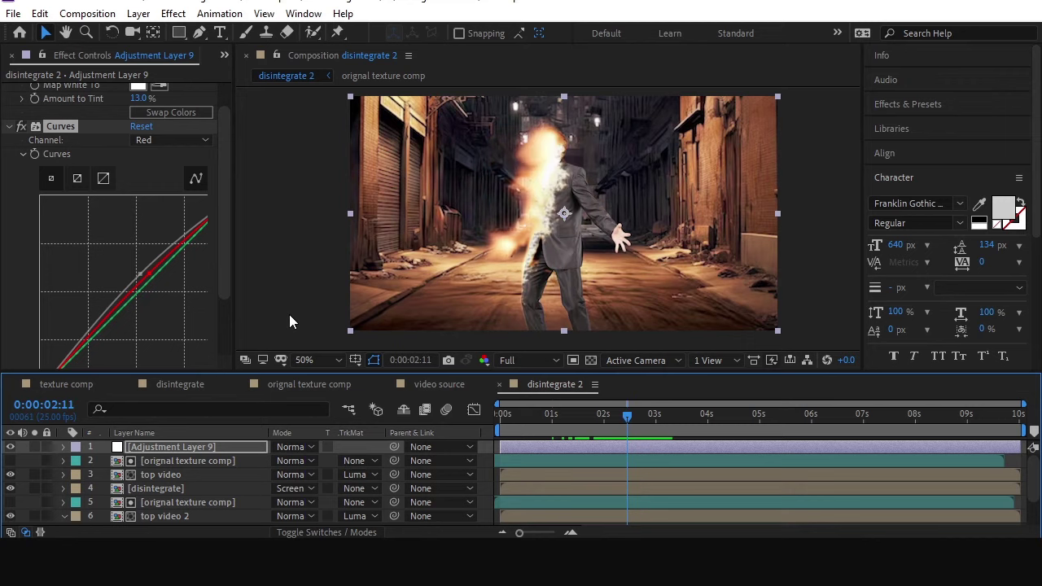
# - Readjust the Linear Wipe angle on the solid in orignal texture comp and preview the burn in disintegrate 2
pyautogui.click(322, 384)
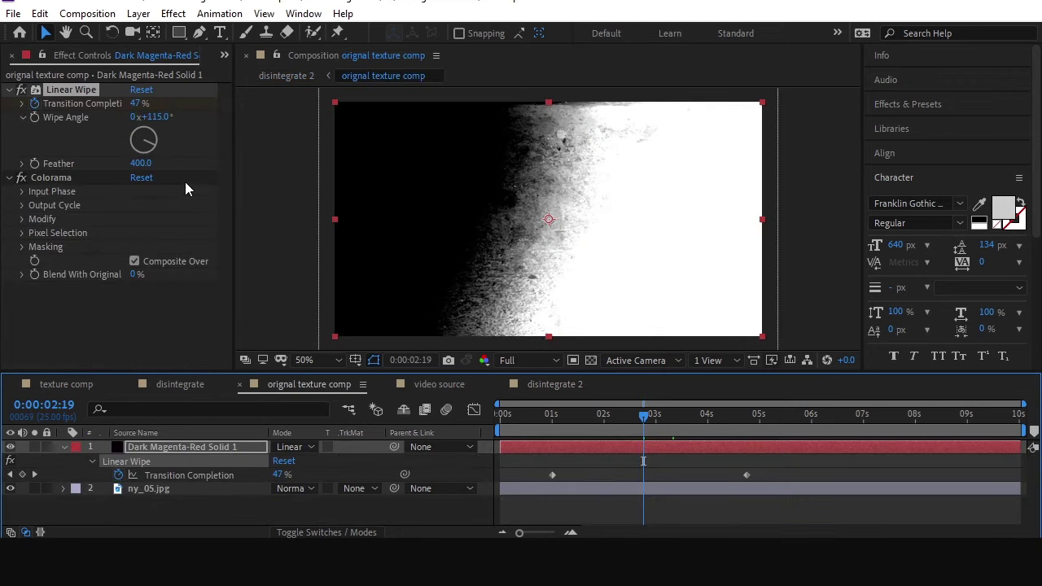
pyautogui.click(150, 152)
pyautogui.moveTo(149, 156); pyautogui.dragTo(153, 146)
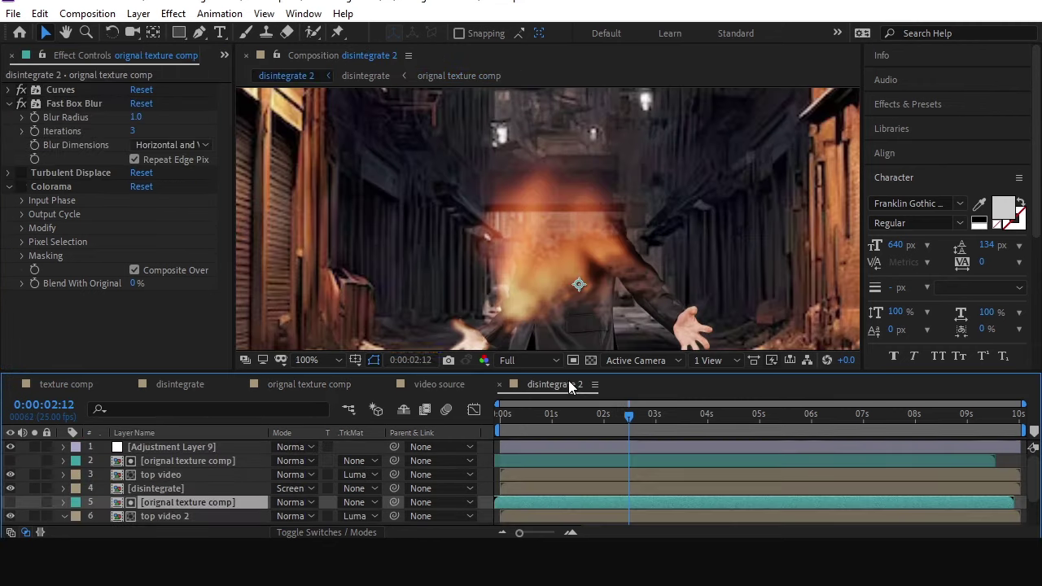
pyautogui.click(570, 386)
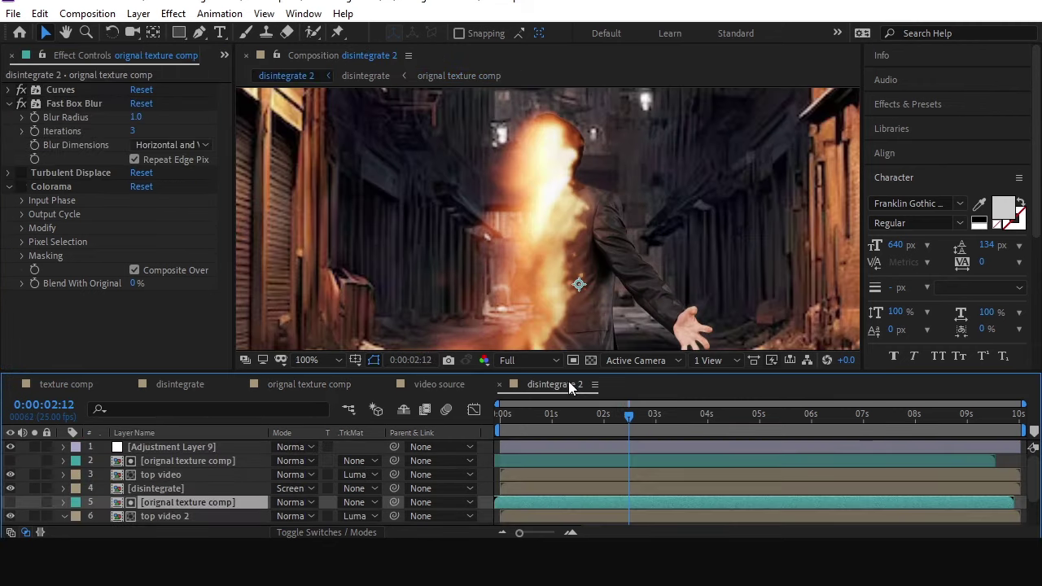
pyautogui.scroll(-3, 570, 252)
pyautogui.scroll(1, 579, 218)
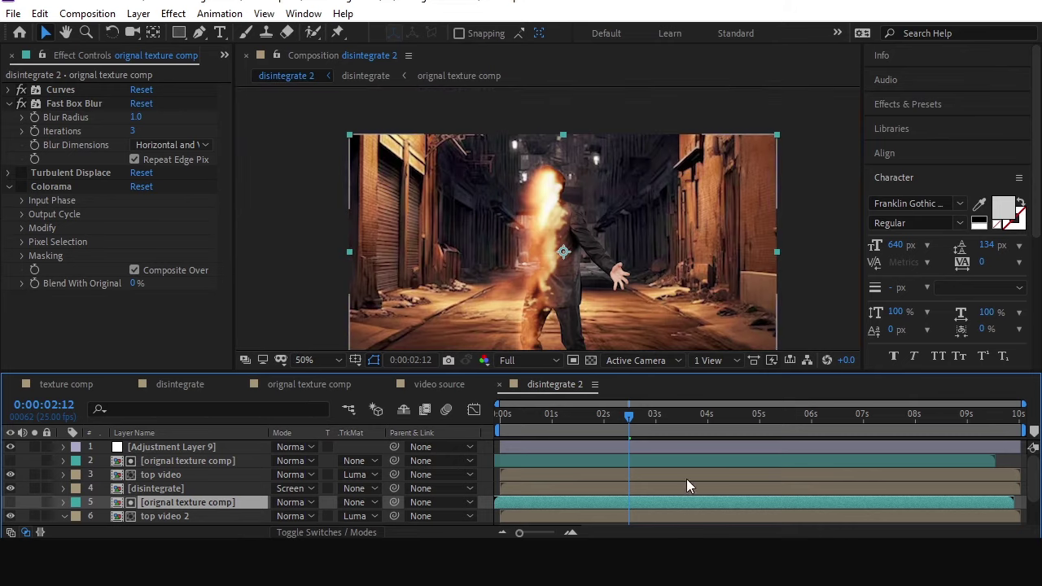
pyautogui.press('space')
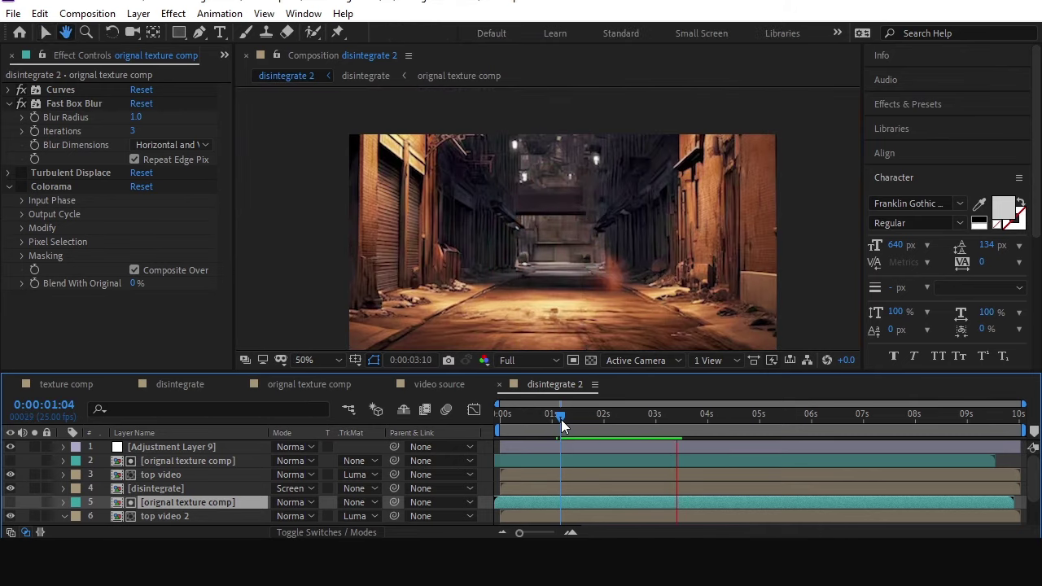
pyautogui.press('space')
# - Set the adjustment layer's Amount to Tint to 7%, judging the color at 0:00:02:13
pyautogui.click(161, 446)
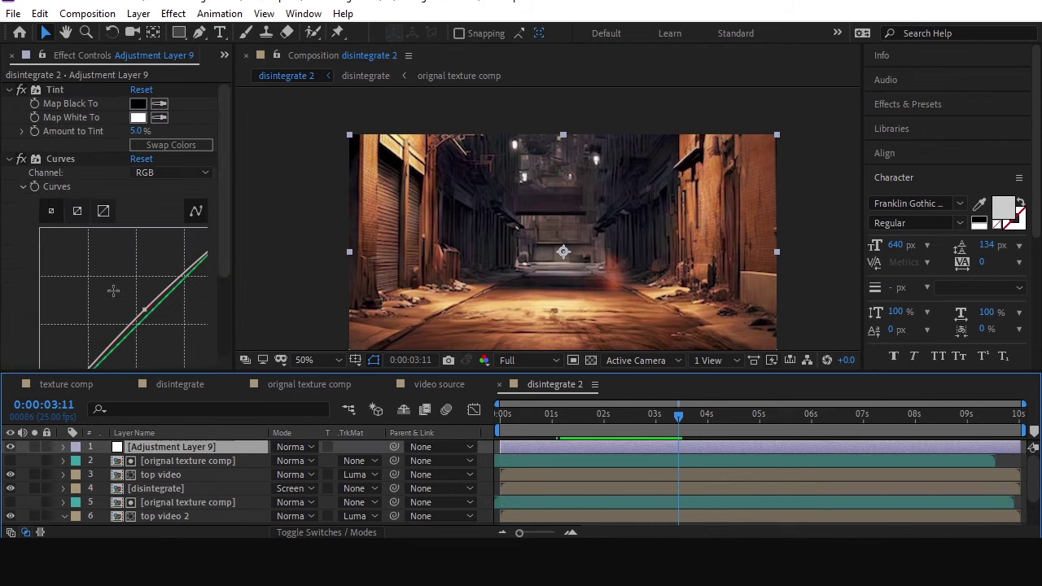
pyautogui.moveTo(137, 132); pyautogui.dragTo(122, 133)
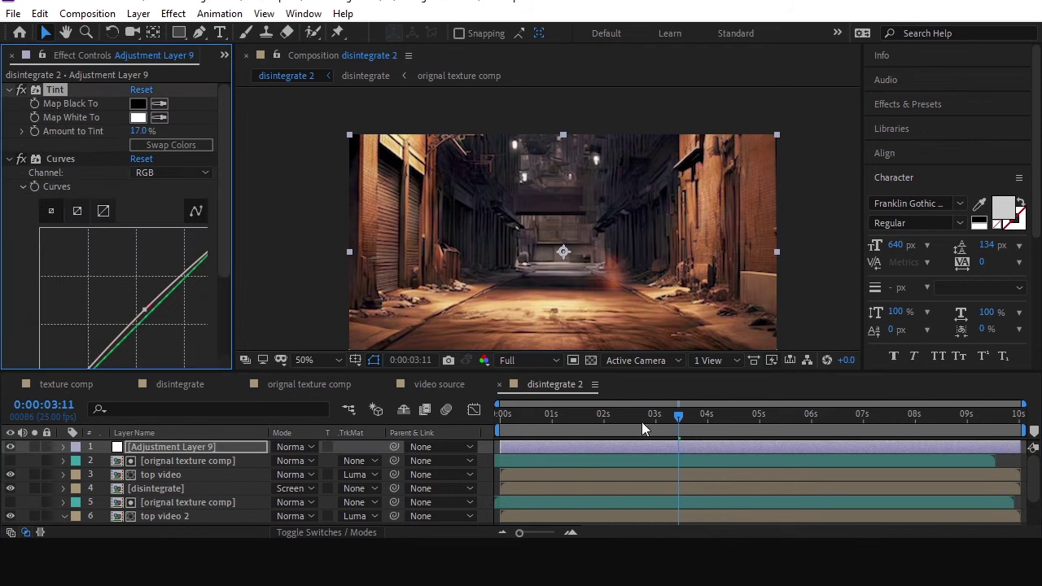
pyautogui.moveTo(641, 422); pyautogui.dragTo(631, 425)
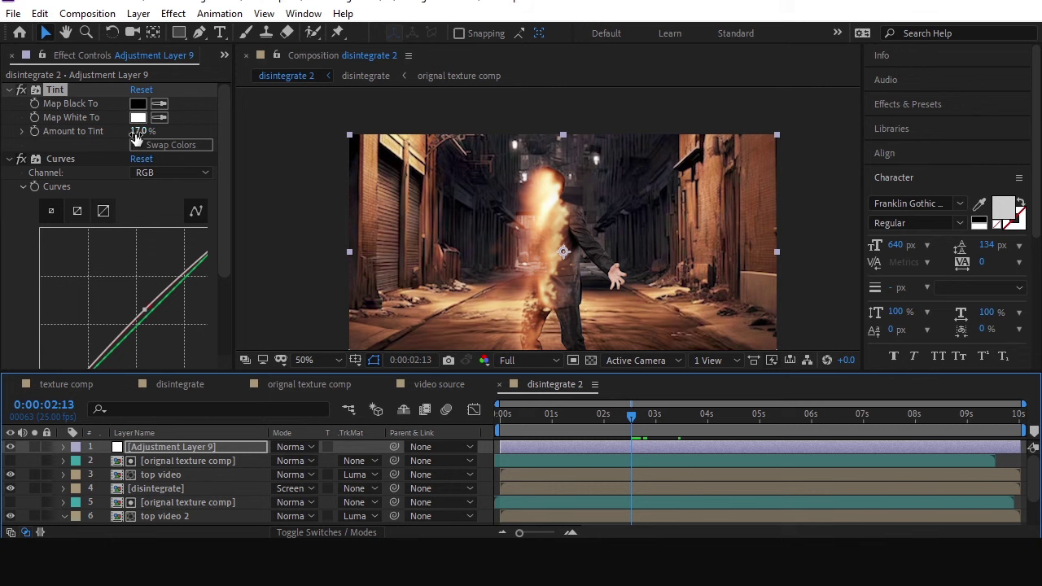
pyautogui.moveTo(136, 139); pyautogui.dragTo(126, 133)
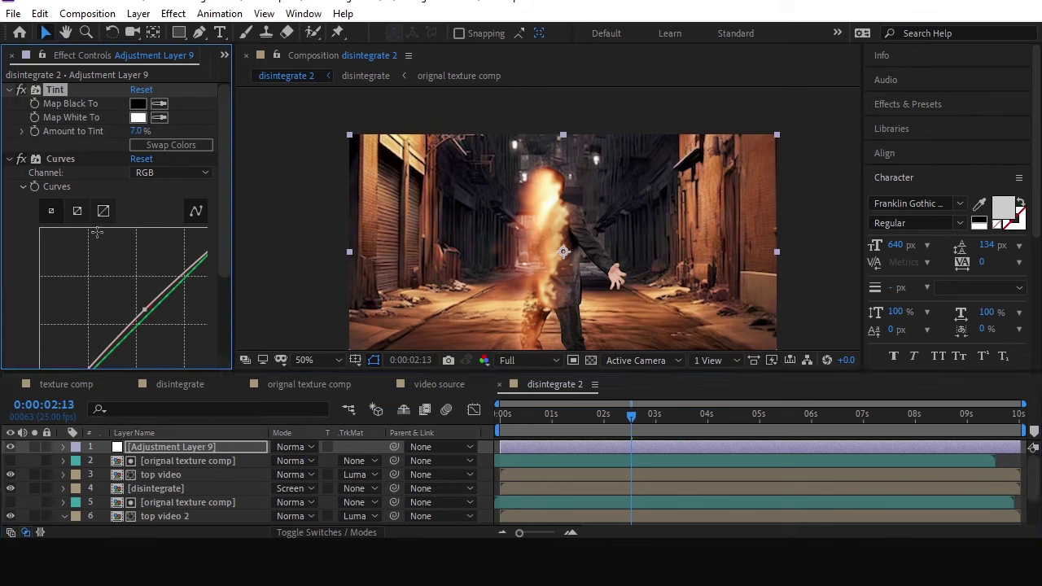
# - Collapse the existing grading effects and add a Glow effect to the adjustment layer
pyautogui.click(9, 89)
pyautogui.hotkey('ctrl', 'space')
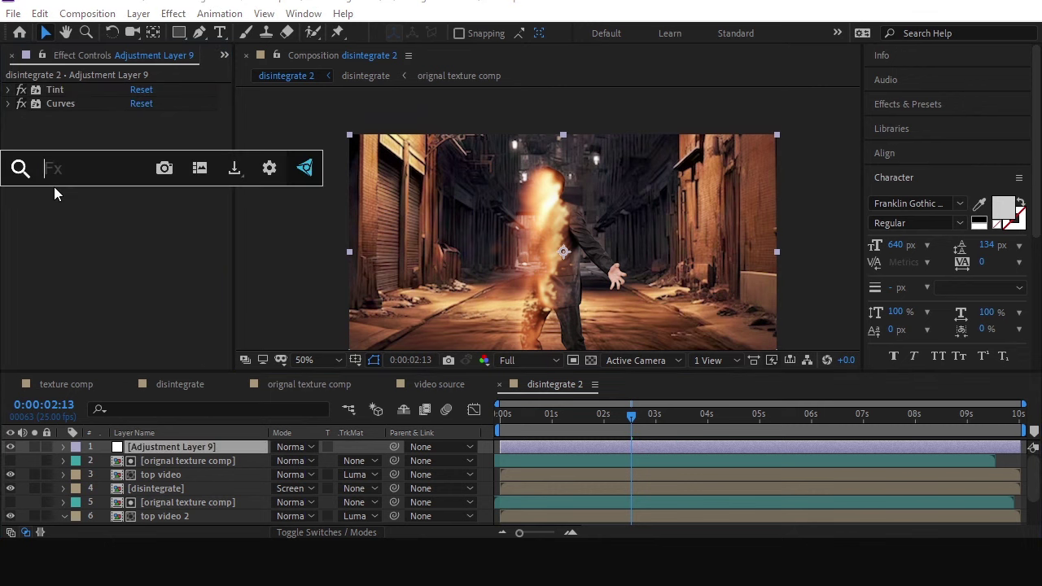
pyautogui.write('gloi')
pyautogui.press('BackSpace')
pyautogui.click(57, 213)
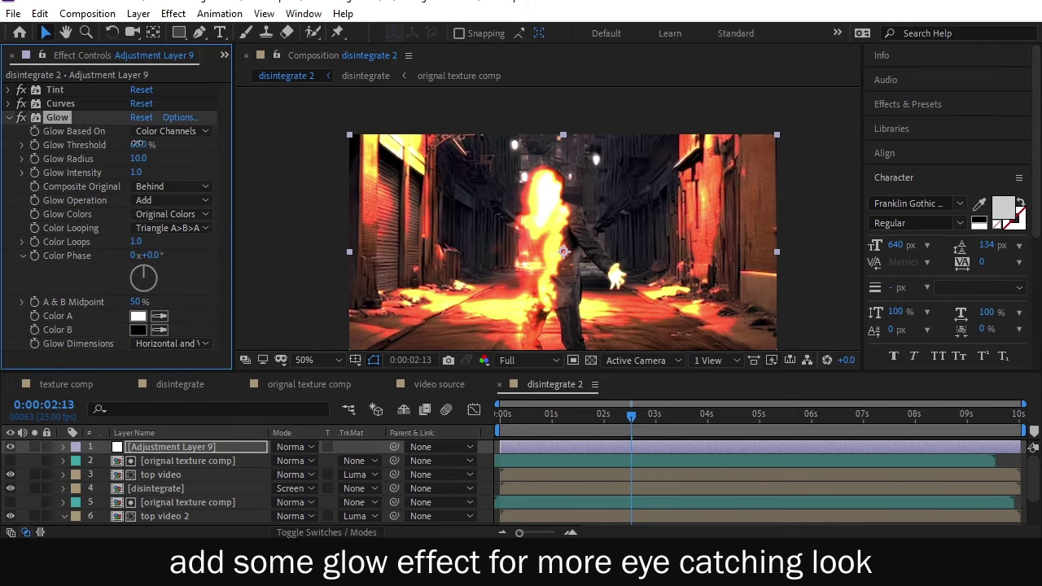
# - Set the Glow threshold to 72.2% and intensity to 0.4, widen its radius, and scrub through the burn
pyautogui.moveTo(137, 144); pyautogui.dragTo(75, 171)
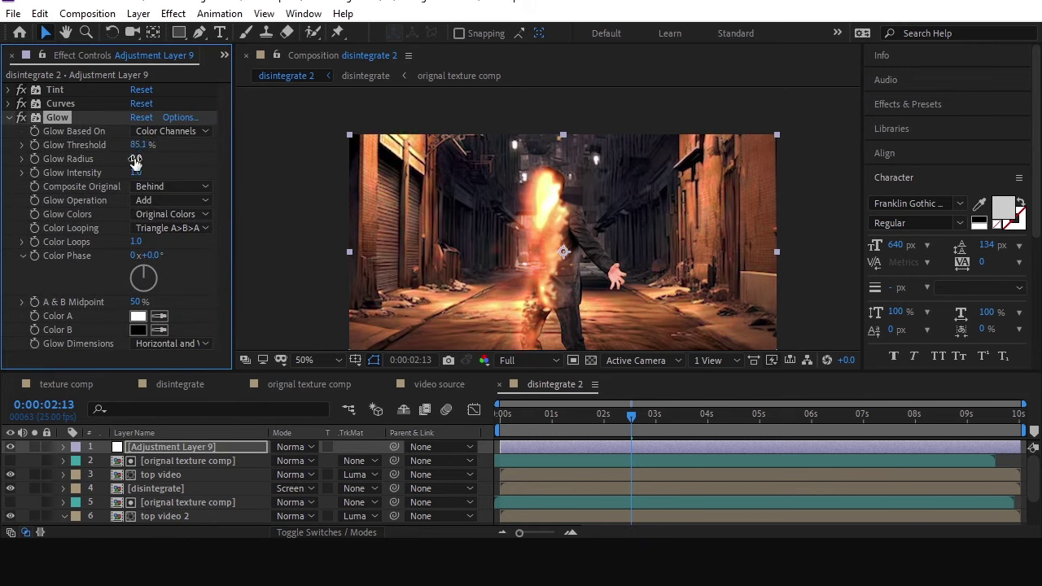
pyautogui.moveTo(139, 144); pyautogui.dragTo(203, 167)
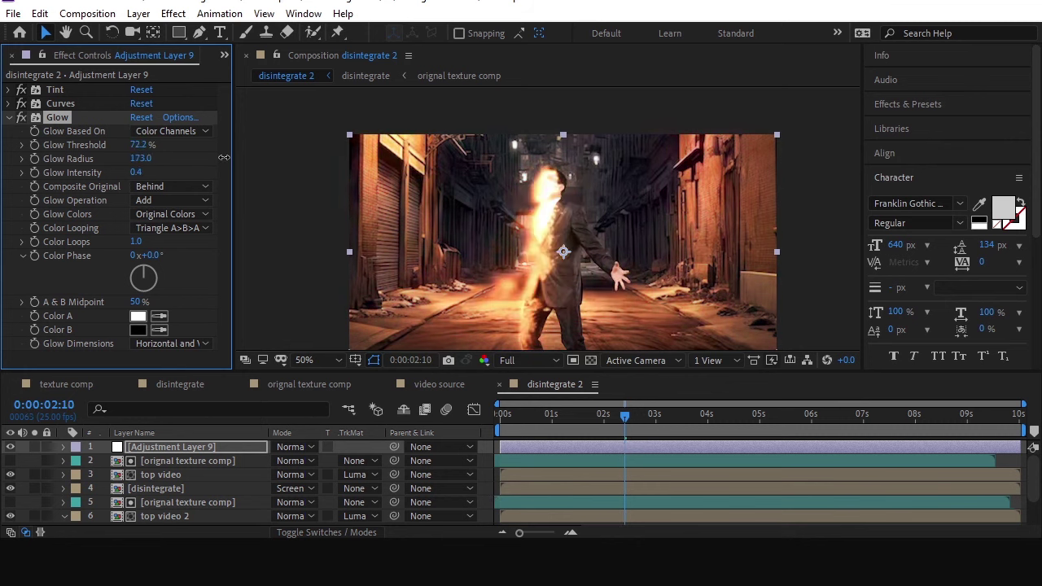
pyautogui.moveTo(140, 159); pyautogui.dragTo(150, 160)
pyautogui.moveTo(624, 415); pyautogui.dragTo(691, 400)
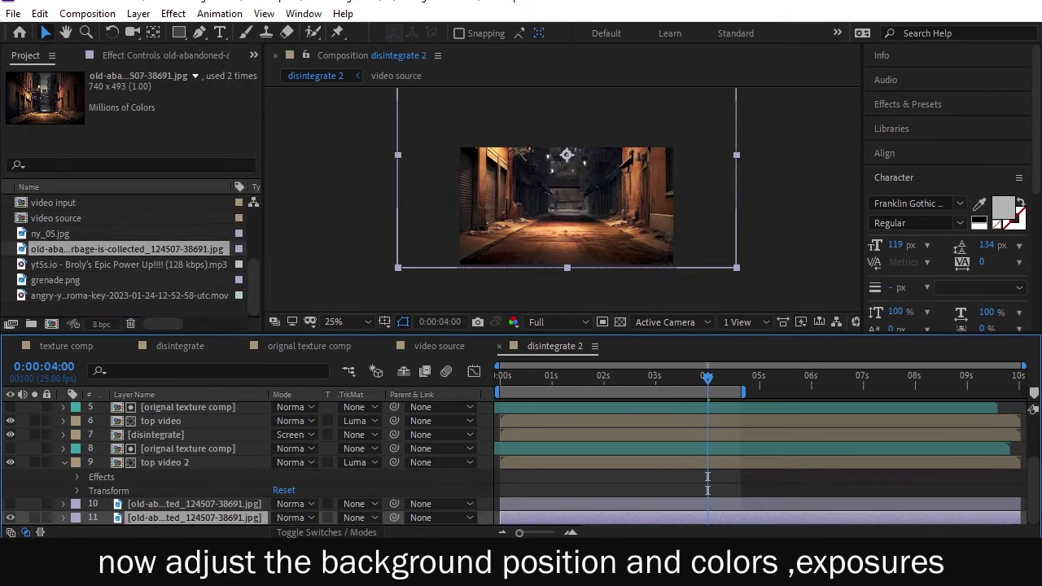
# - Add Exposure to the visible alley background with exposure -0.66 and gamma correction 0.62, and preview the composite
pyautogui.hotkey('ctrl', 'space')
pyautogui.write('exposure')
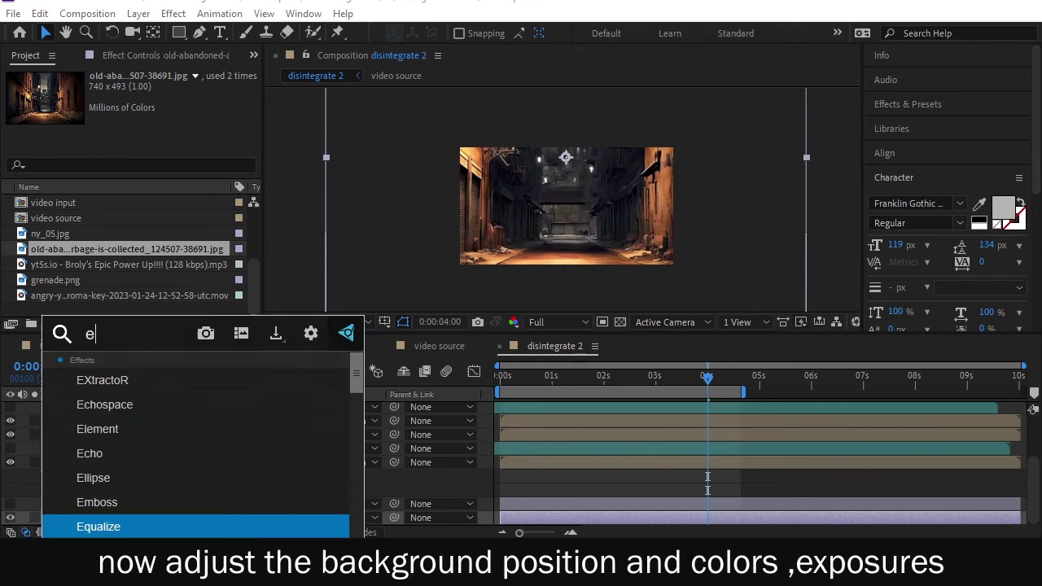
pyautogui.press('Return')
pyautogui.moveTo(153, 158)
pyautogui.mouseDown()
pyautogui.moveTo(118, 158)
pyautogui.moveTo(193, 130)
pyautogui.moveTo(122, 130)
pyautogui.moveTo(160, 158)
pyautogui.mouseUp()
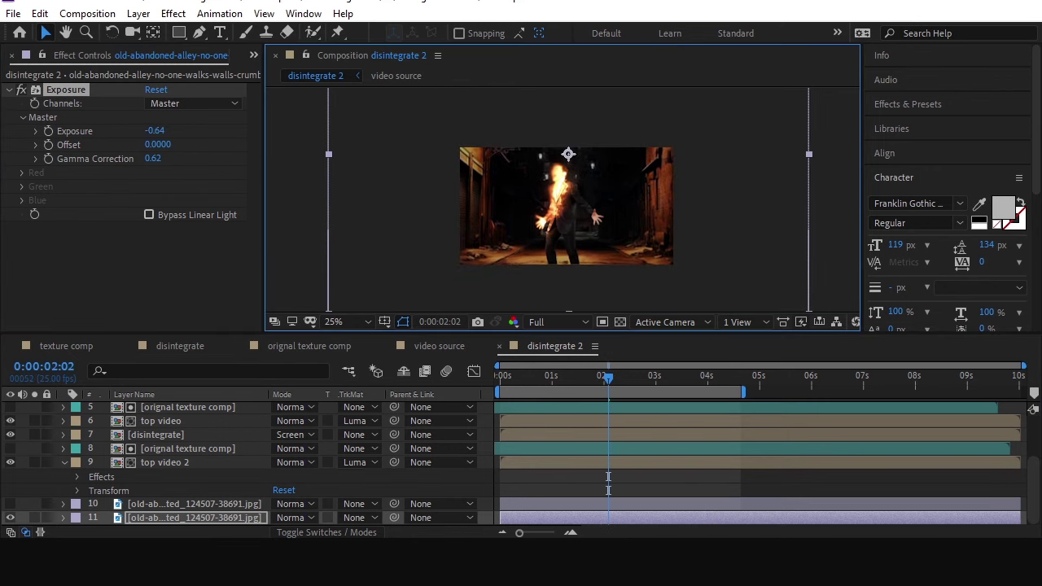
pyautogui.press('space')
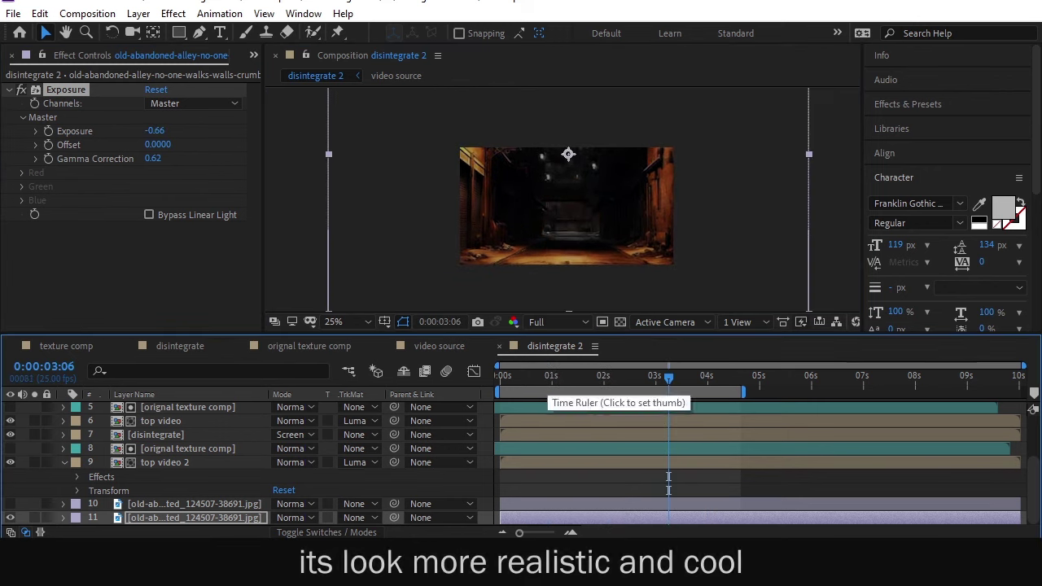
pyautogui.press('.')
pyautogui.press('.')
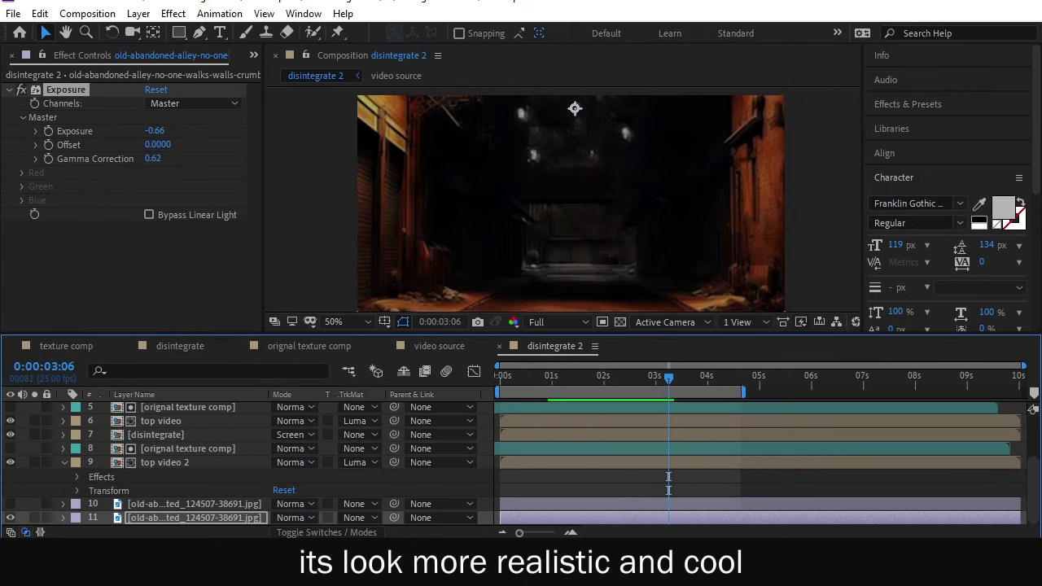